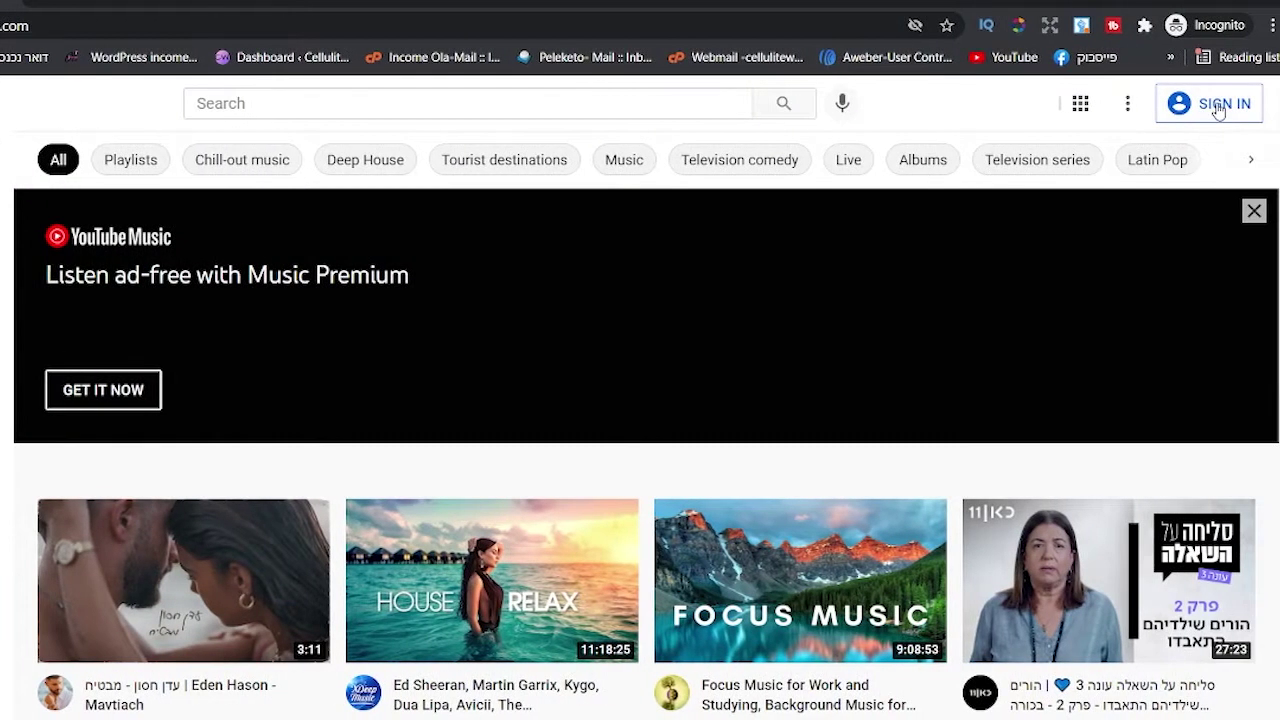
Start creating a personal Google account from the YouTube sign-in page and begin the first name entry.
click(1218, 106)
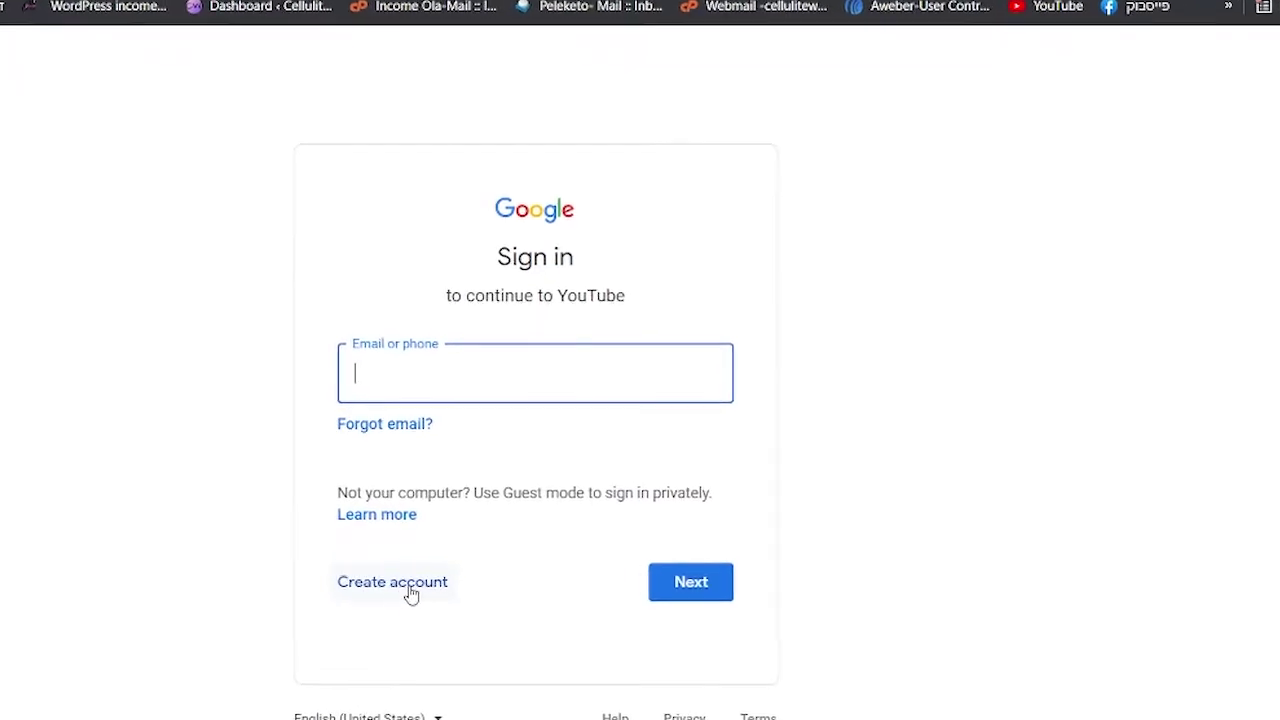
click(408, 586)
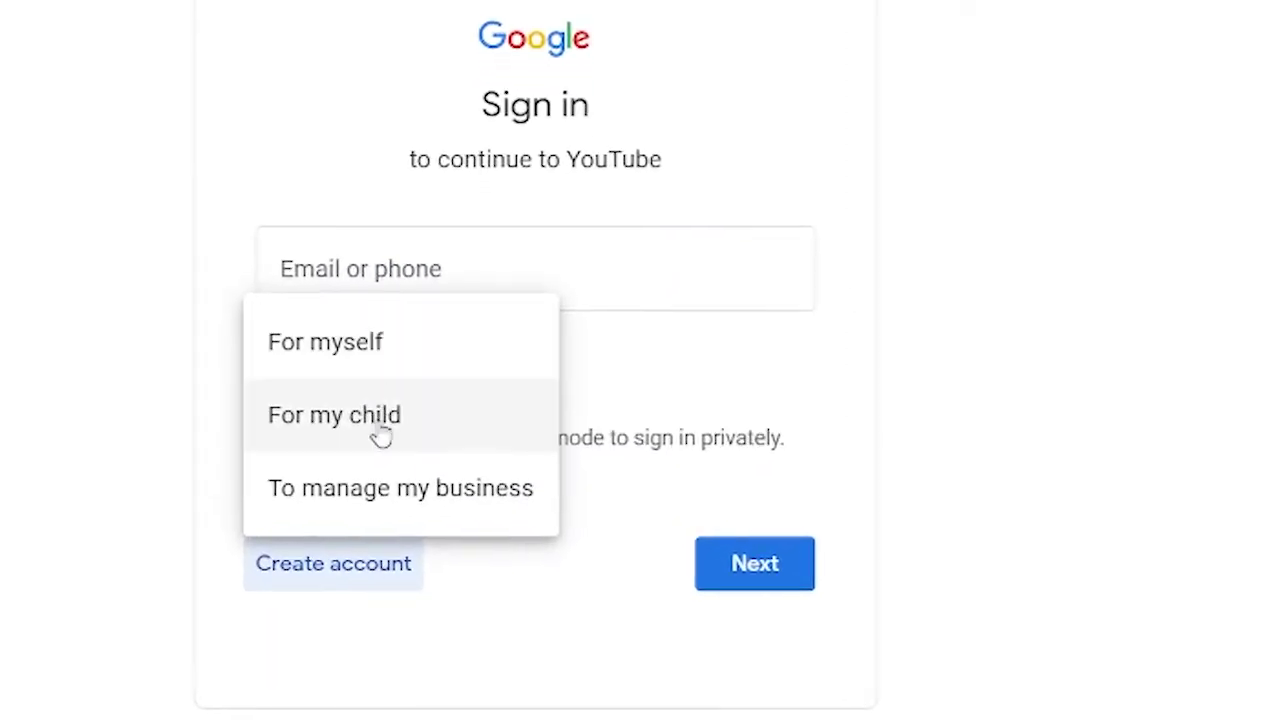
click(373, 348)
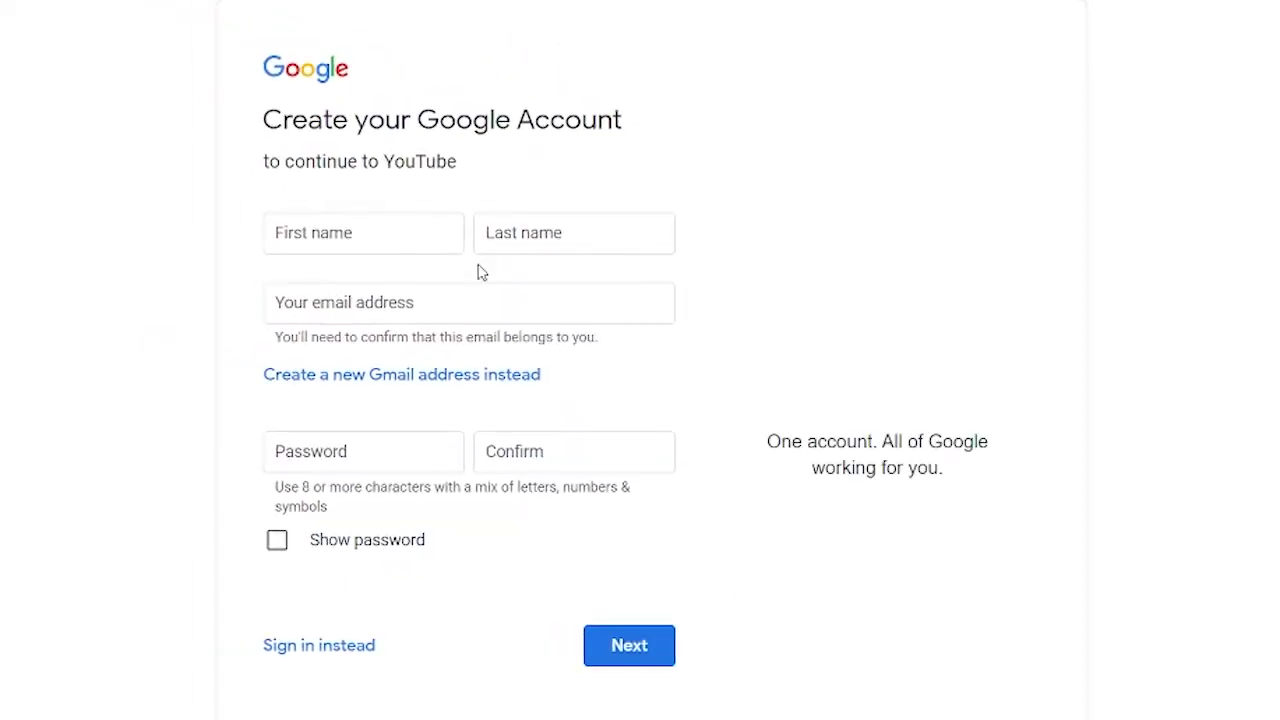
click(330, 234)
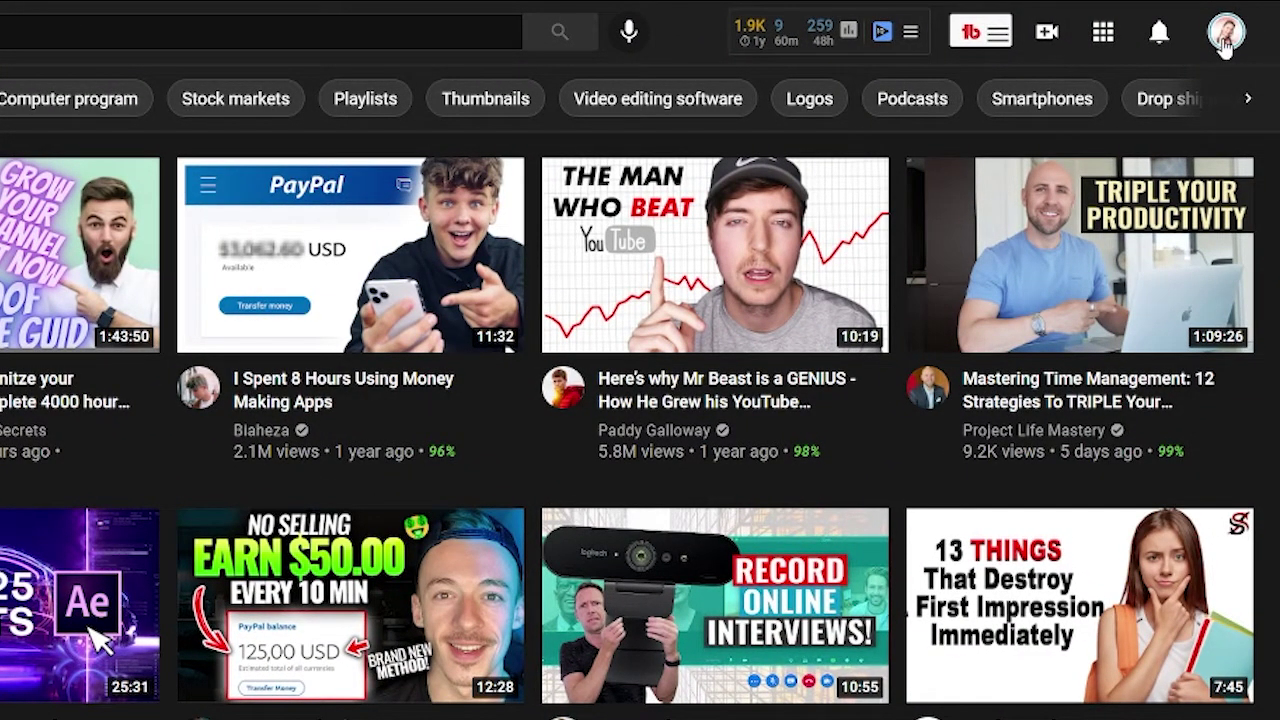
Check the available appearance themes for the signed-in account and open YouTube Studio.
click(1226, 40)
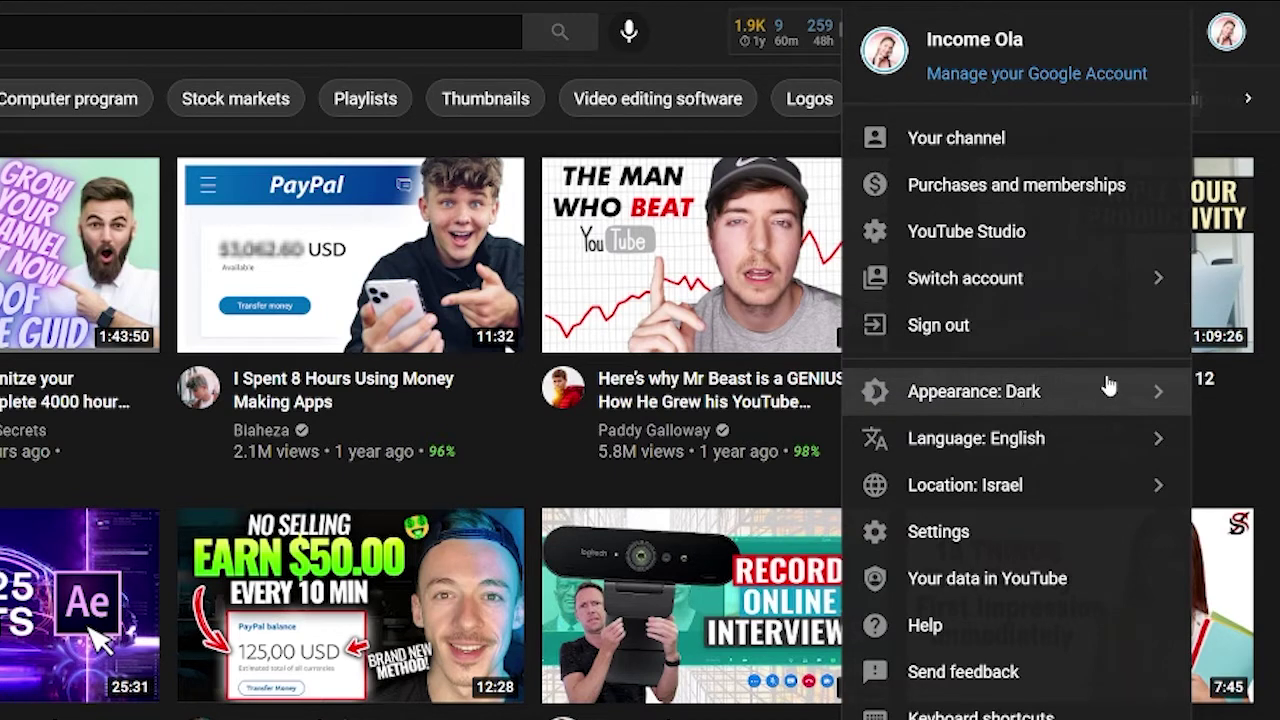
click(1162, 395)
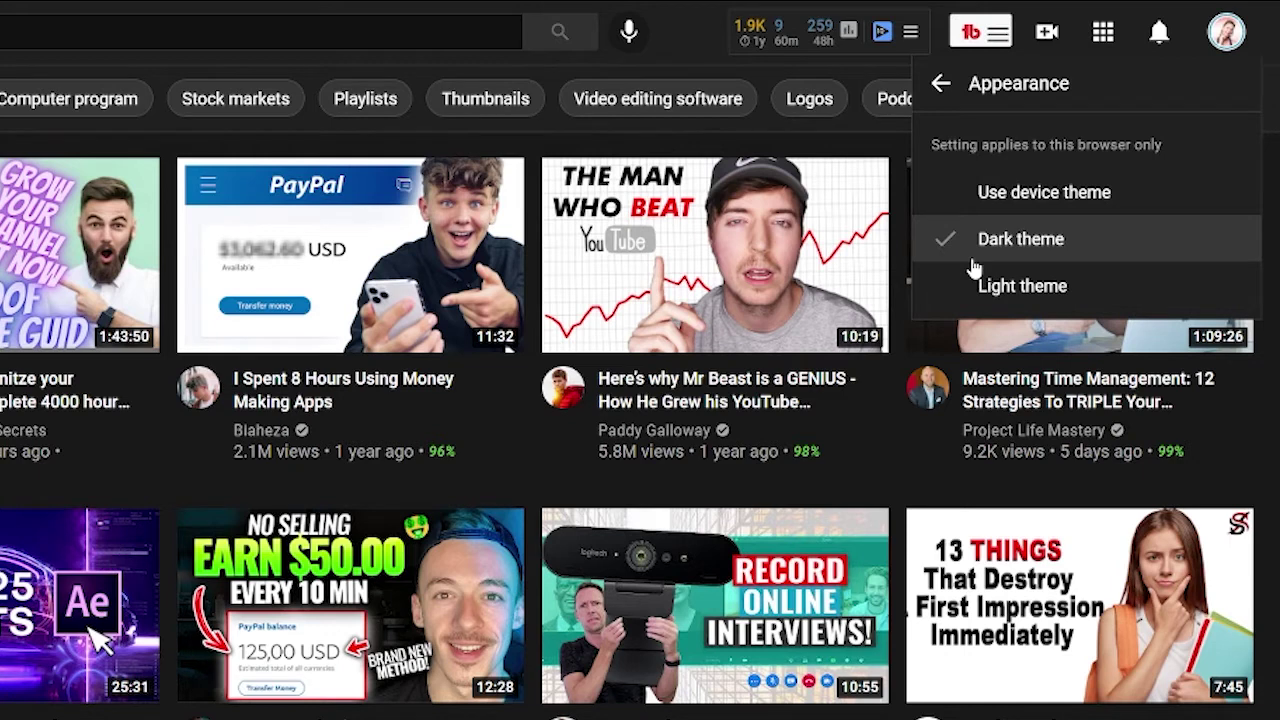
click(938, 86)
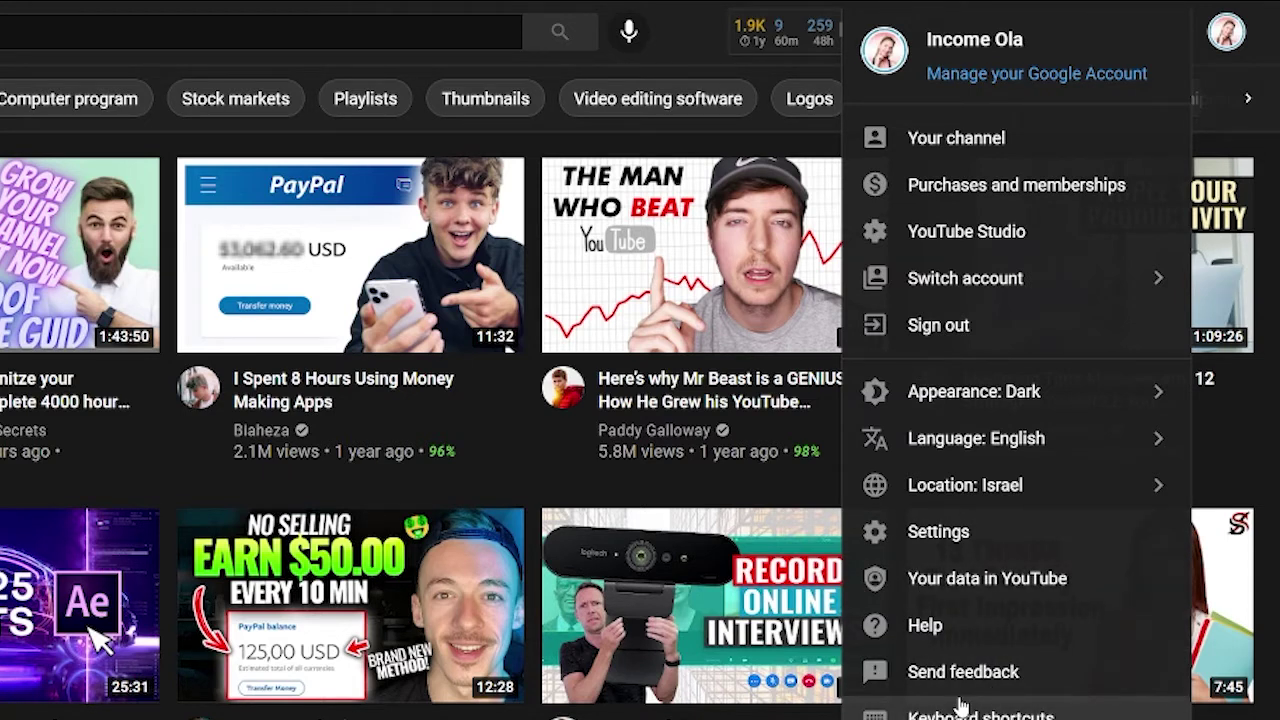
click(1025, 240)
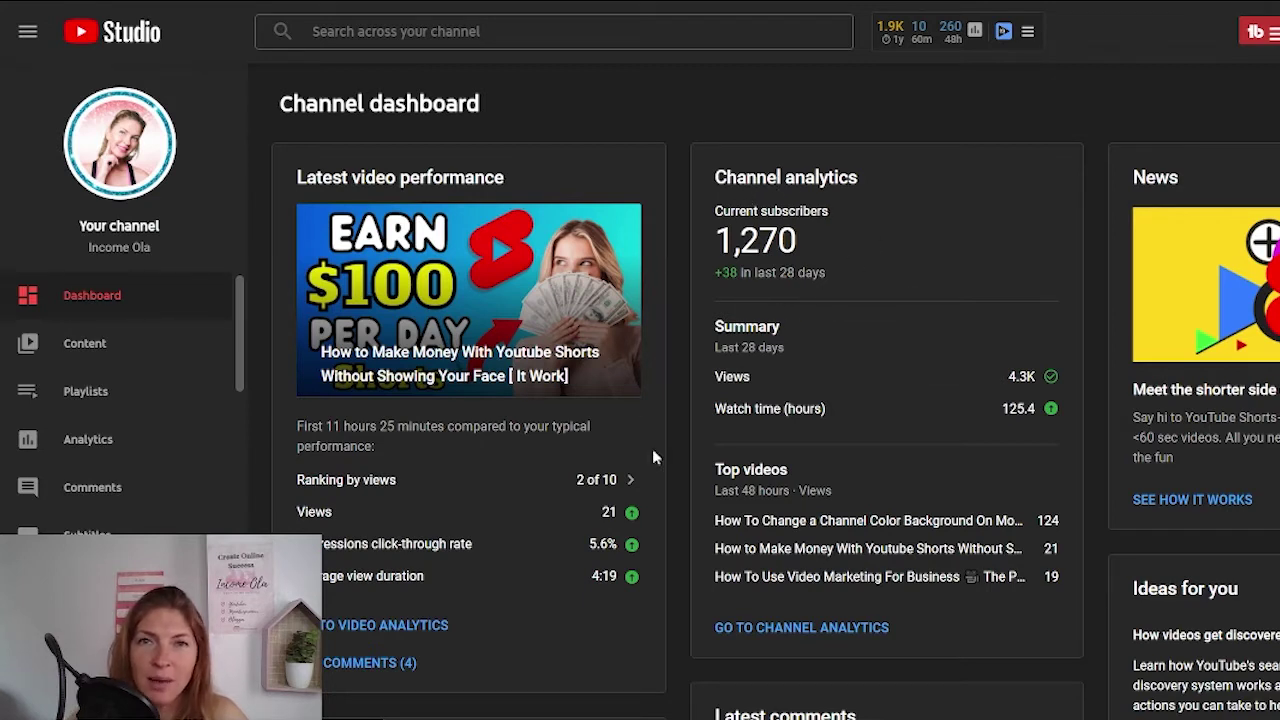
Examine the channel dashboard's video performance, analytics, comments, subscribers and latest post, and view the options for creating content.
scroll(950, 468, down, 2)
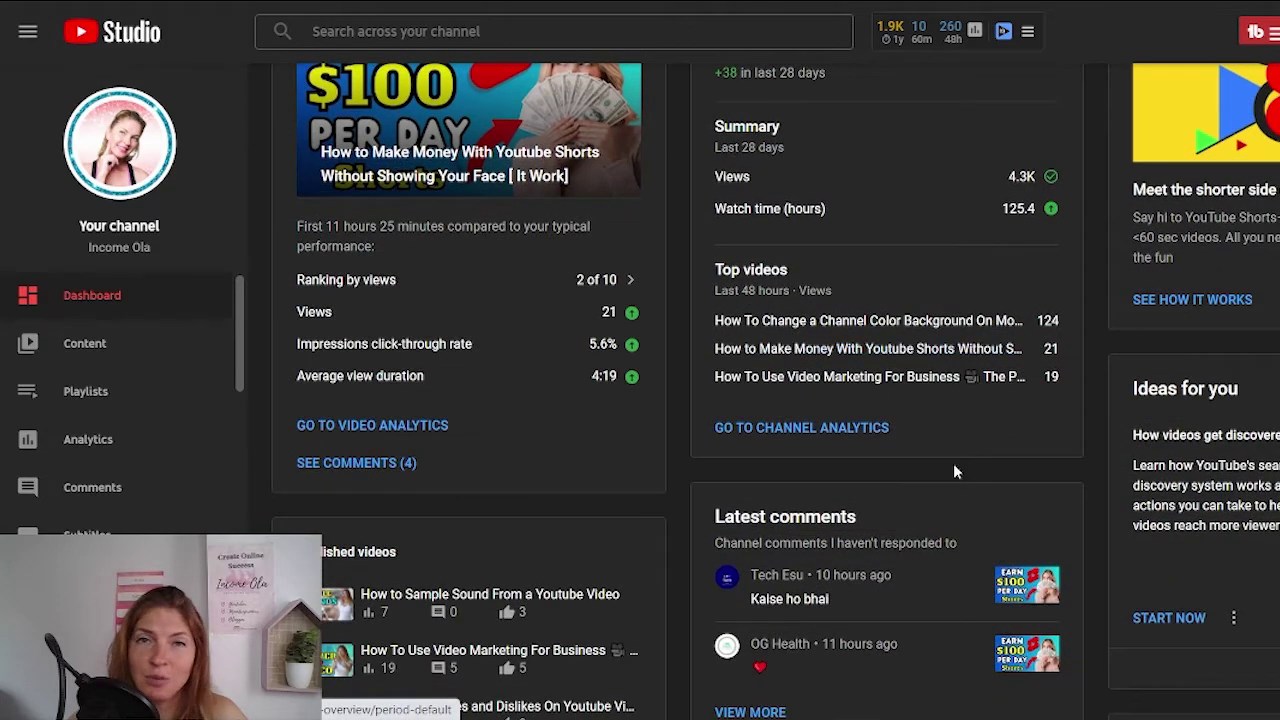
scroll(960, 450, down, 2)
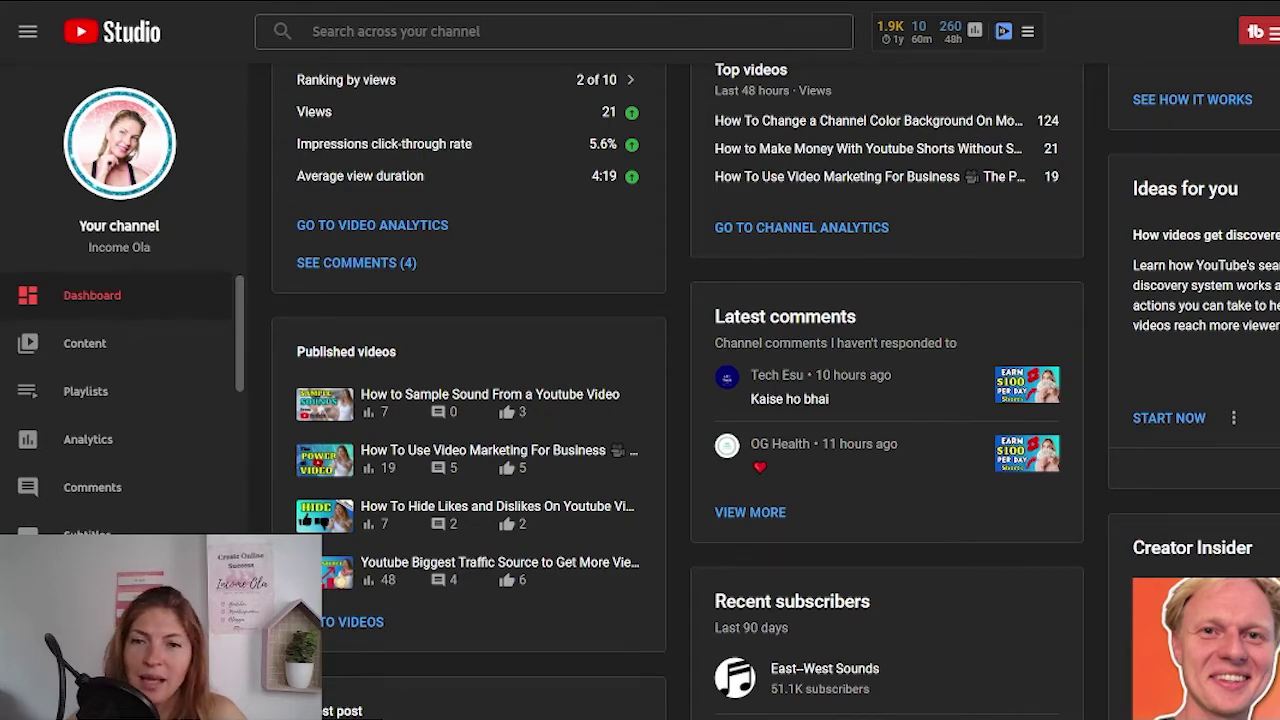
scroll(1260, 567, down, 2)
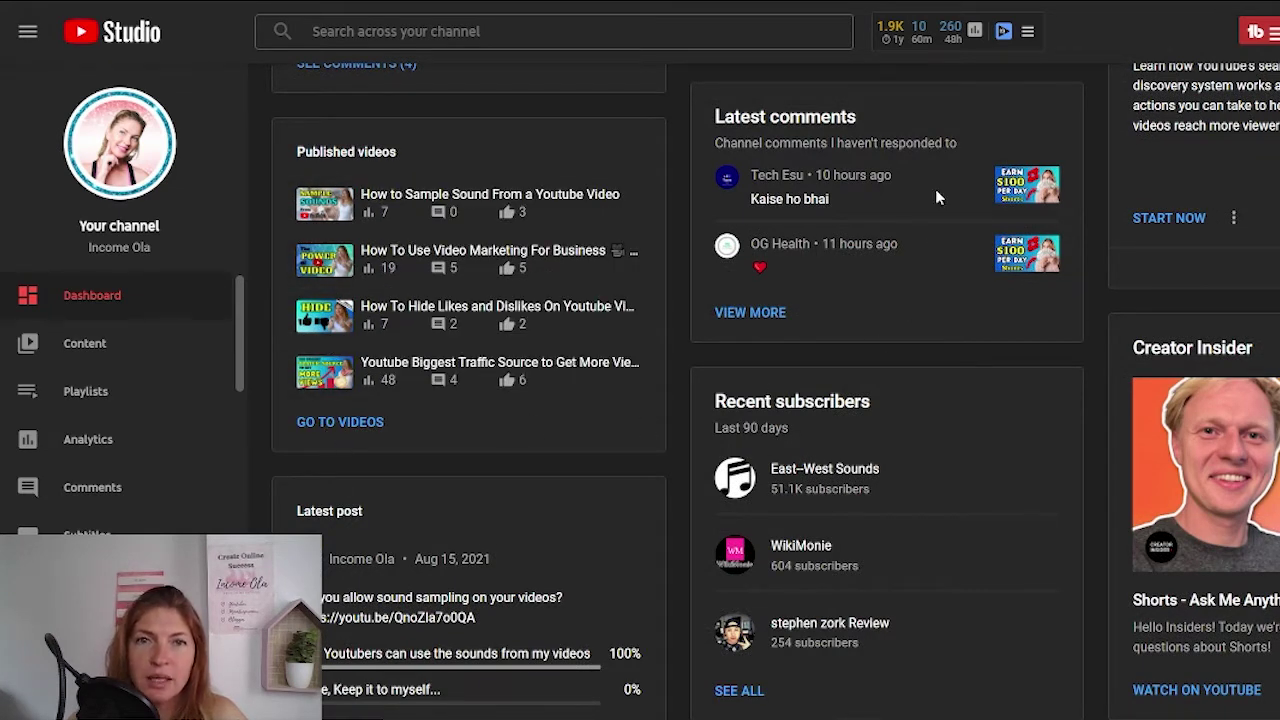
scroll(585, 499, down, 3)
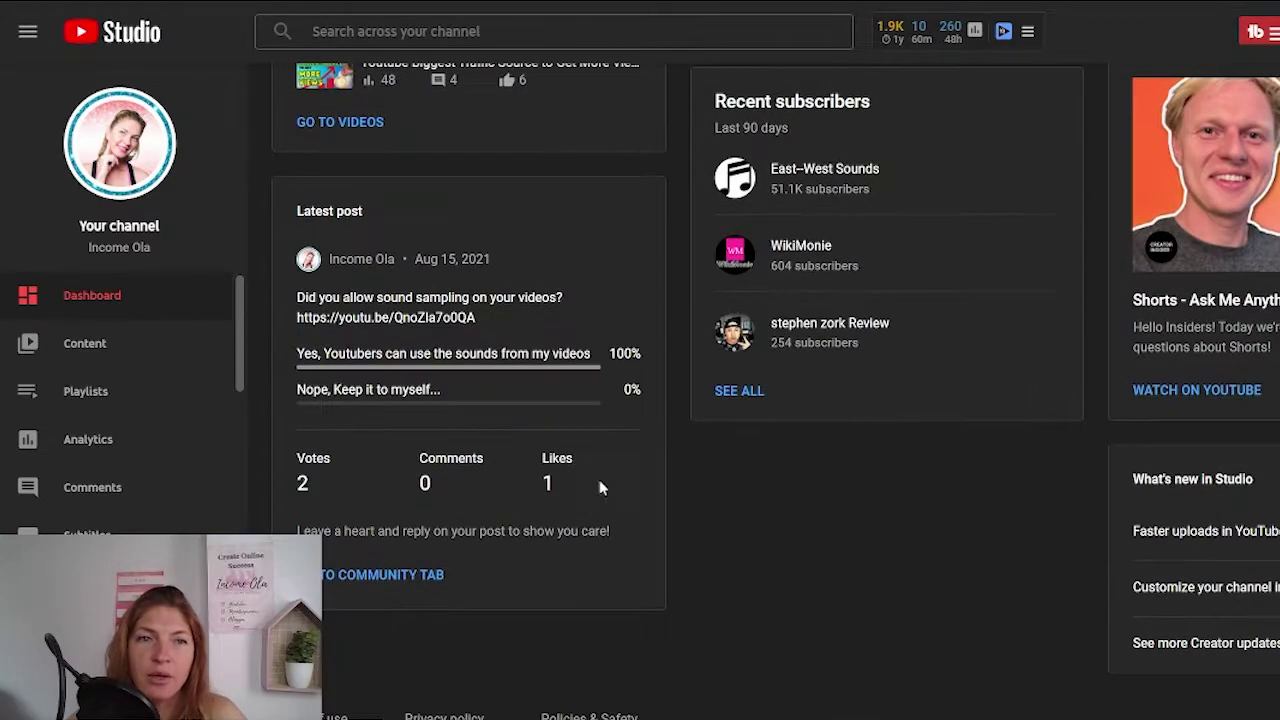
scroll(530, 356, down, 1)
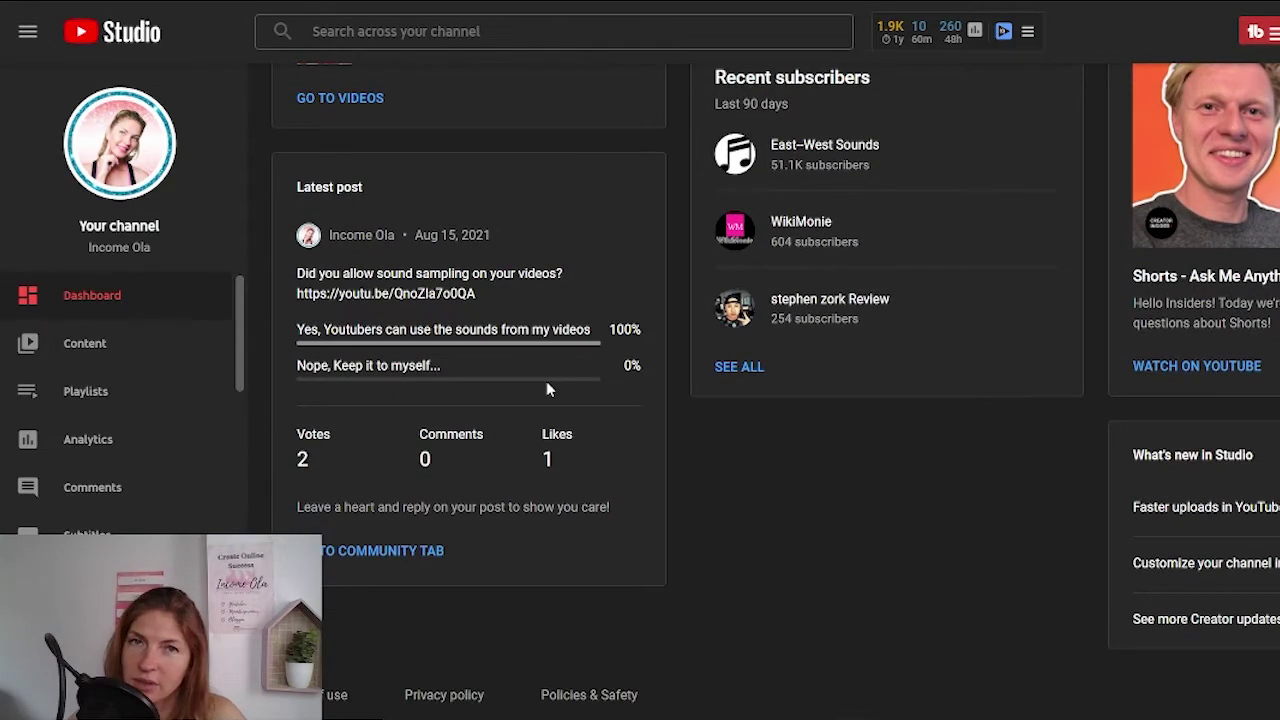
scroll(546, 389, up, 2)
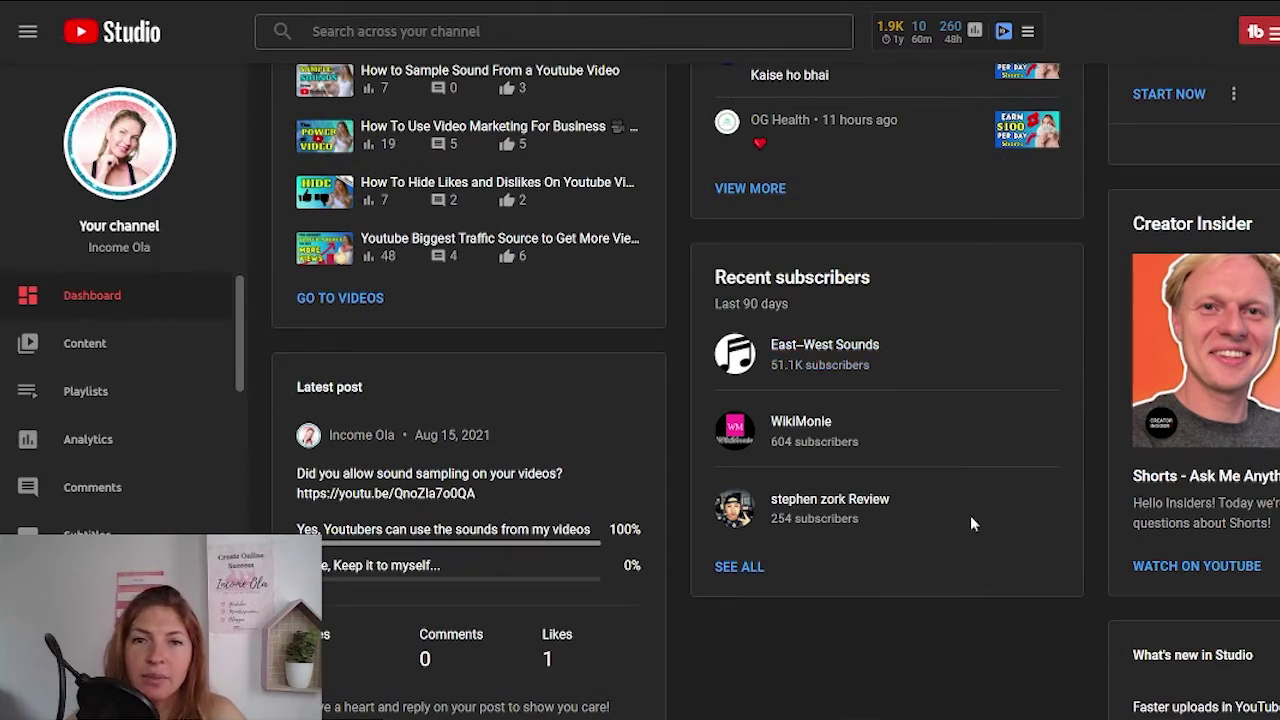
scroll(828, 432, down, 2)
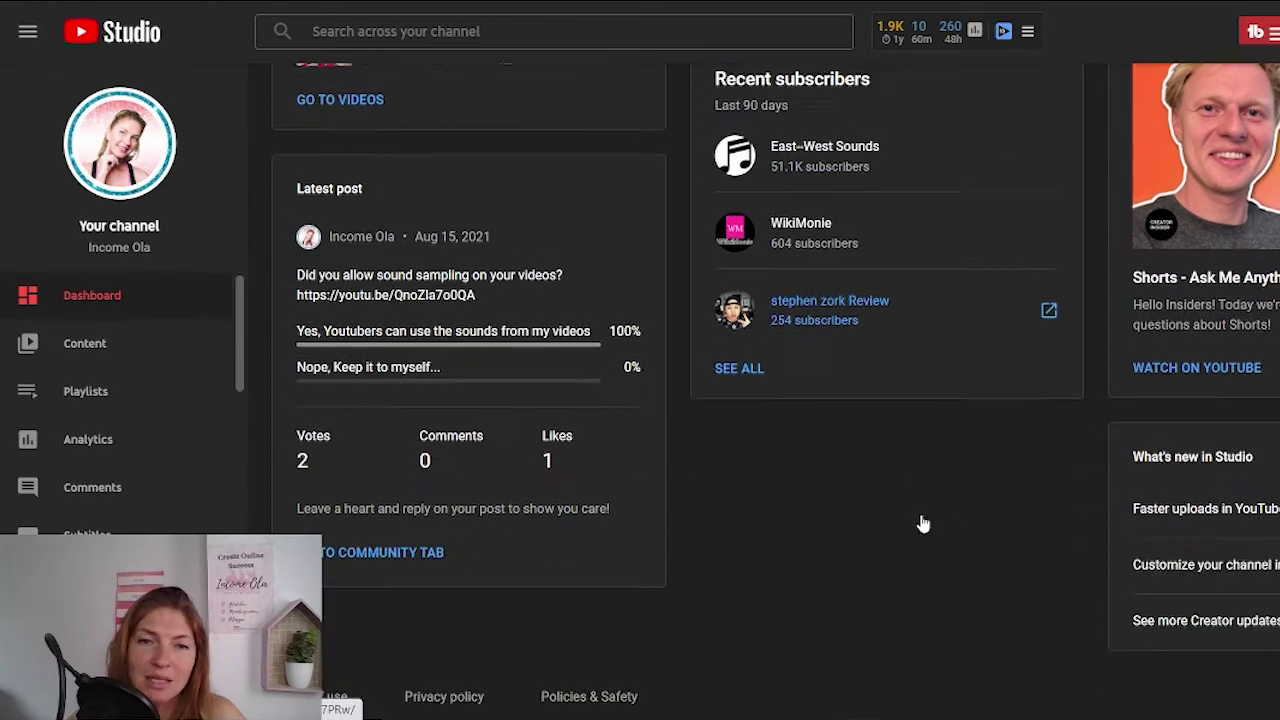
scroll(900, 320, up, 2)
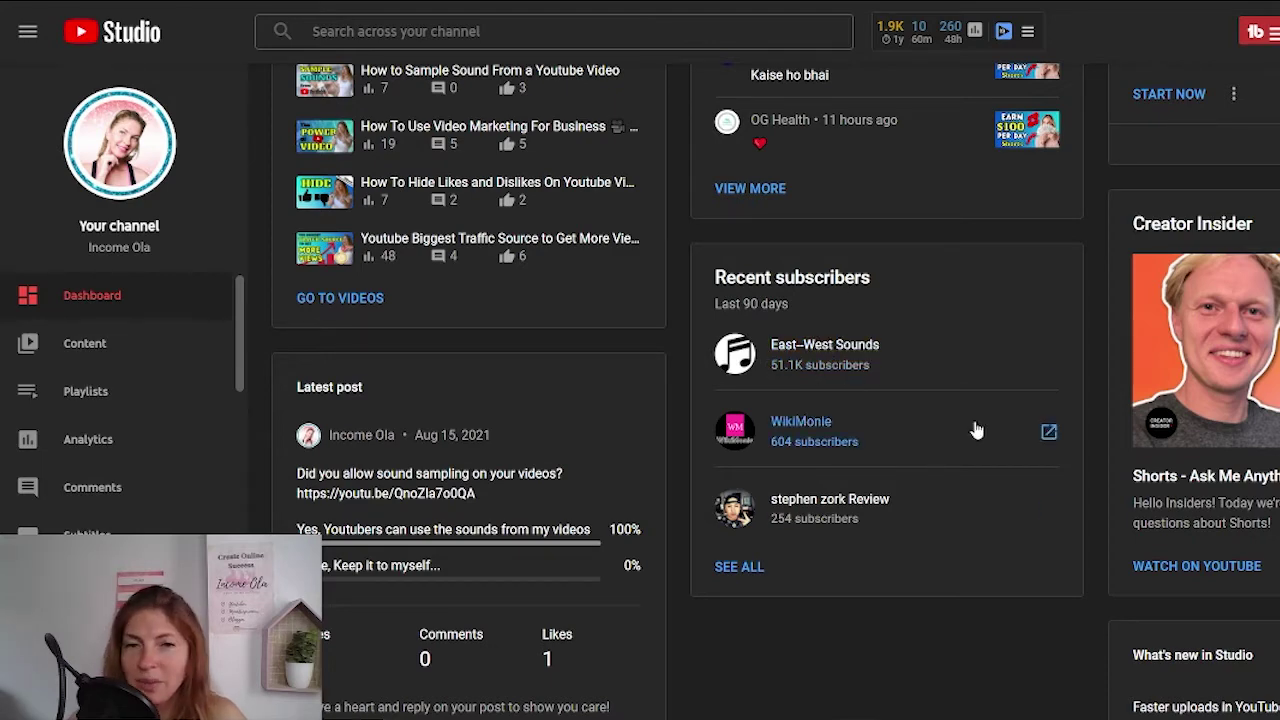
scroll(518, 437, up, 5)
scroll(518, 437, up, 2)
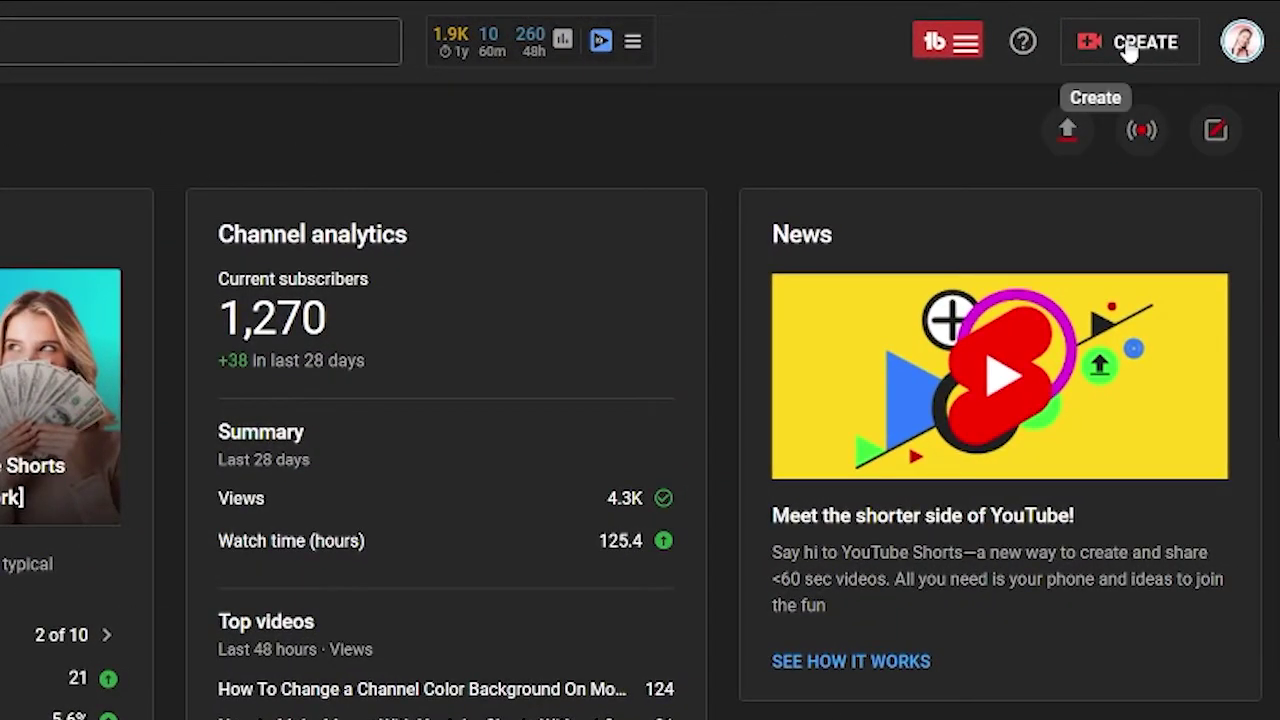
click(1136, 52)
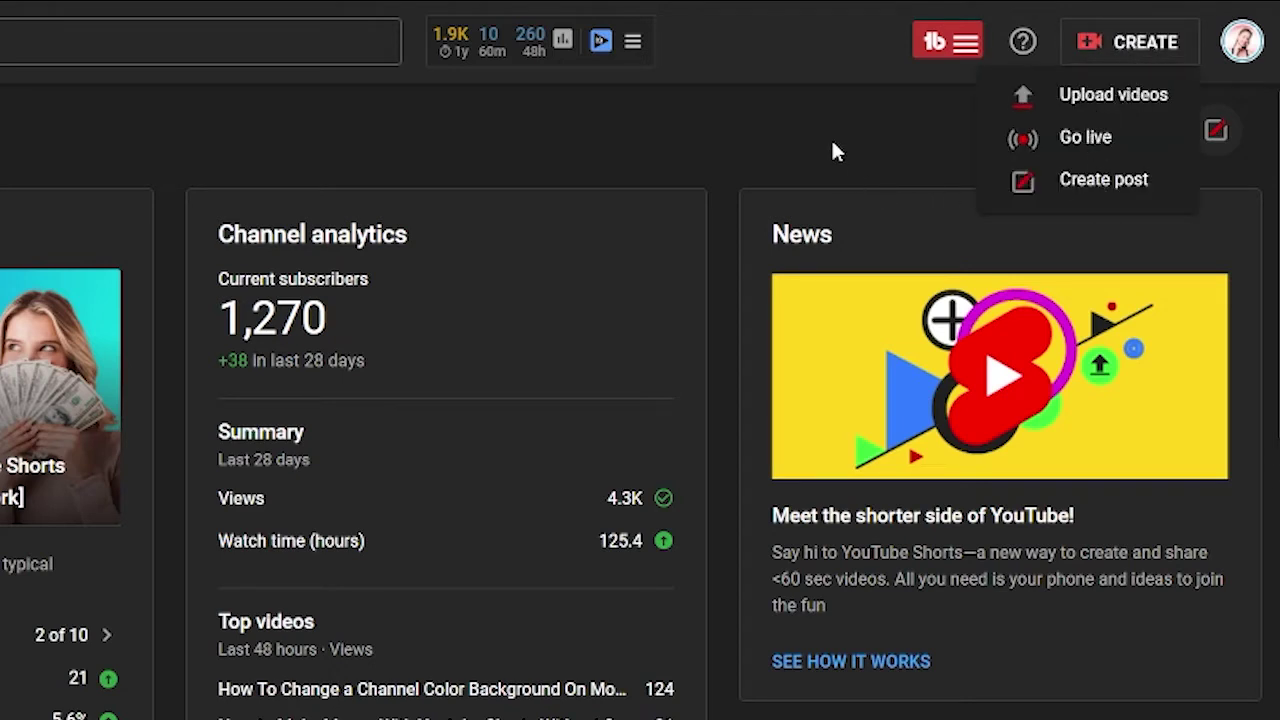
key(Escape)
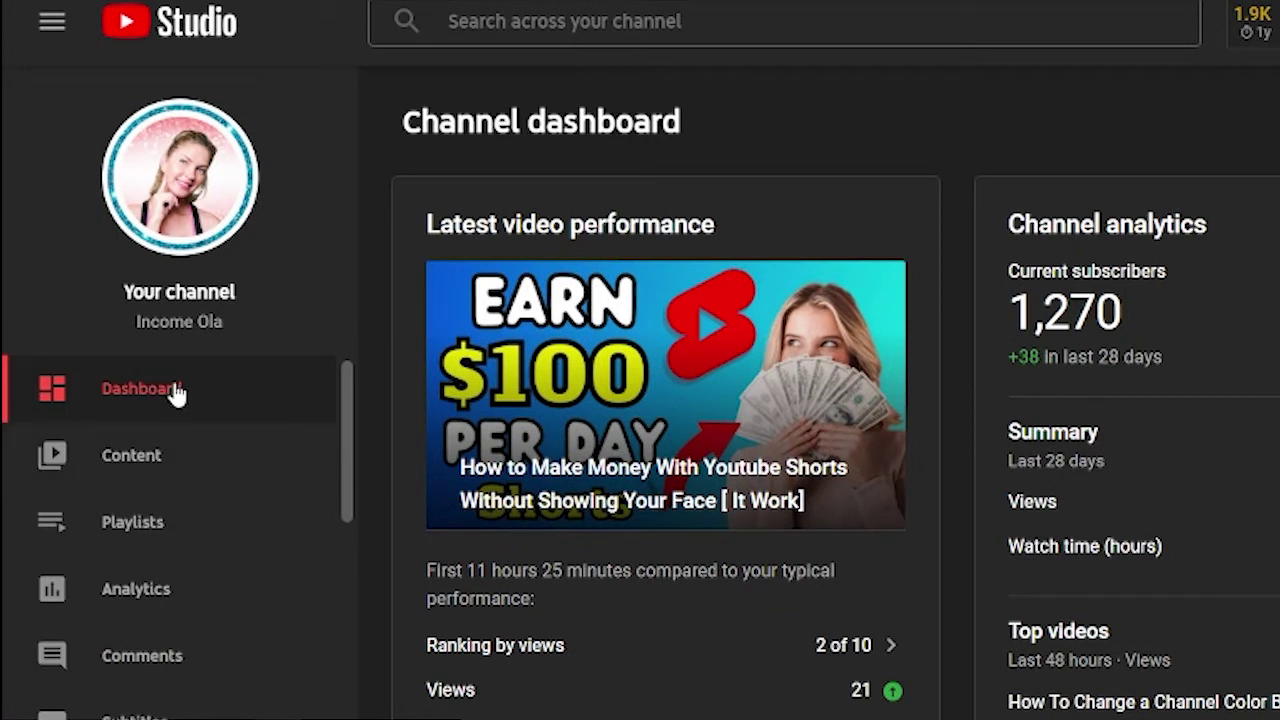
Open the channel content, look through the uploaded videos and view the criteria available for filtering them.
click(120, 462)
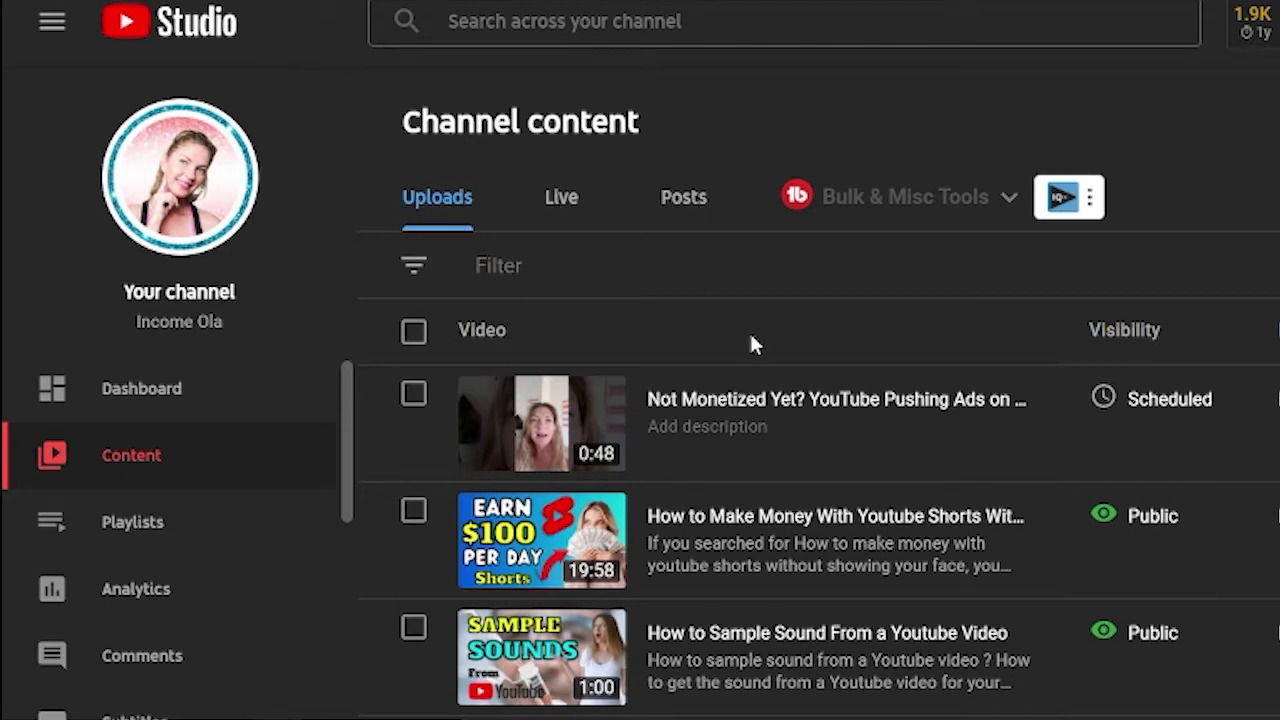
scroll(755, 345, down, 10)
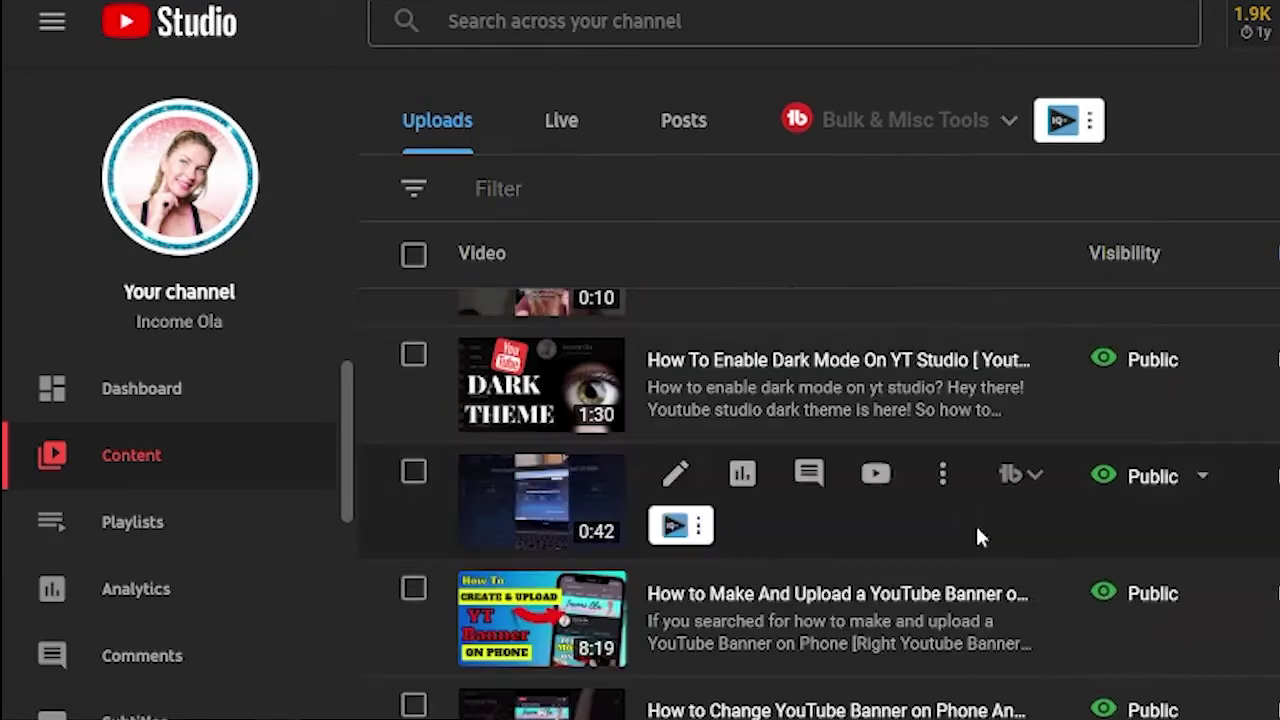
scroll(978, 537, down, 10)
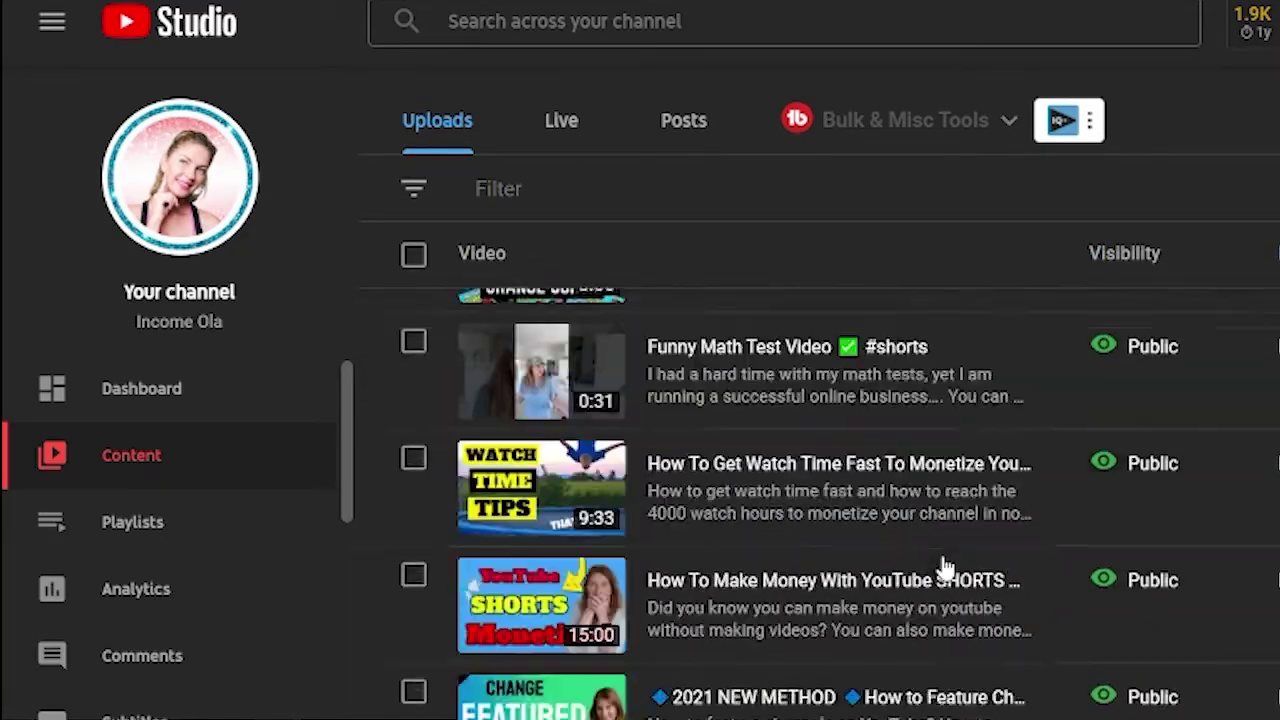
scroll(946, 567, down, 10)
scroll(950, 582, up, 5)
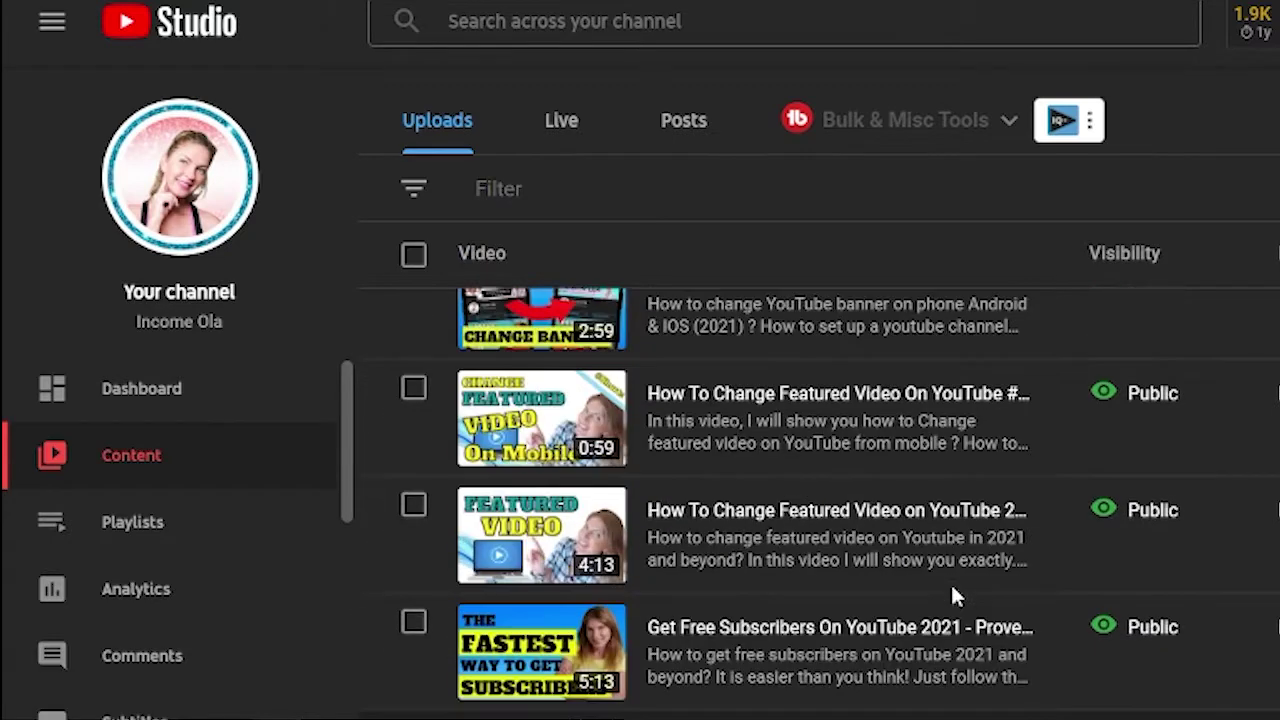
scroll(951, 590, up, 15)
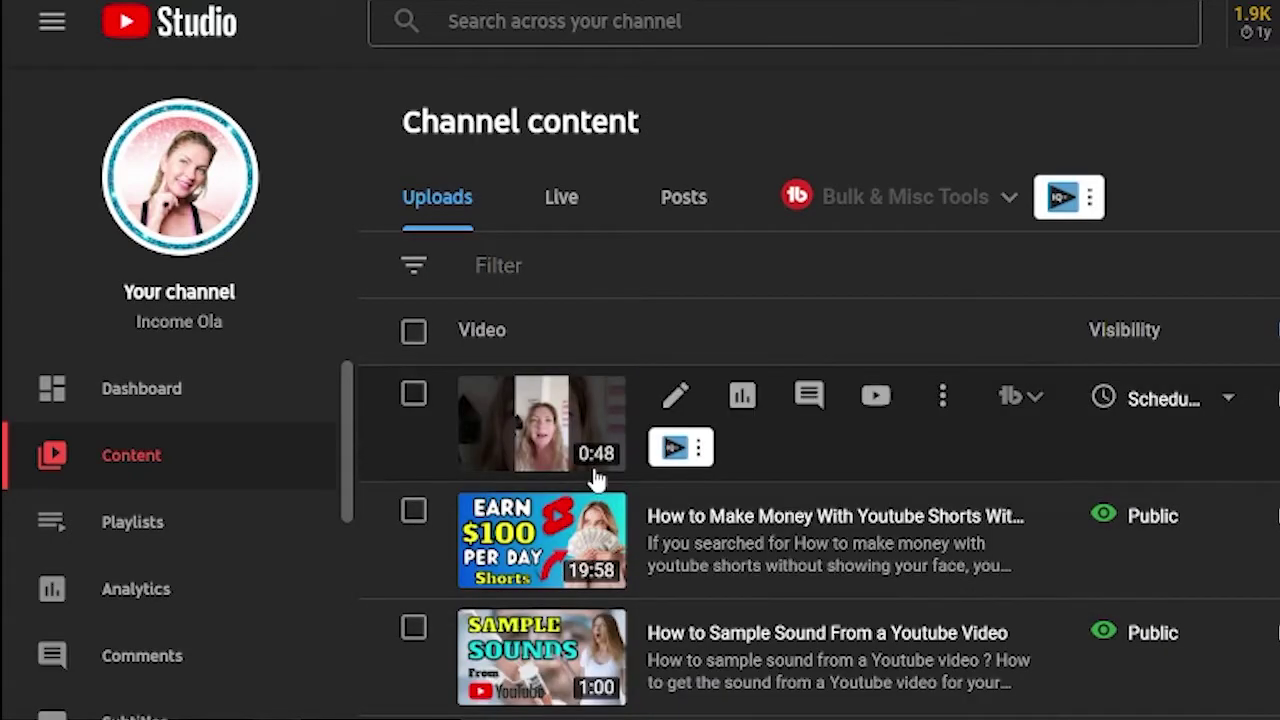
click(414, 268)
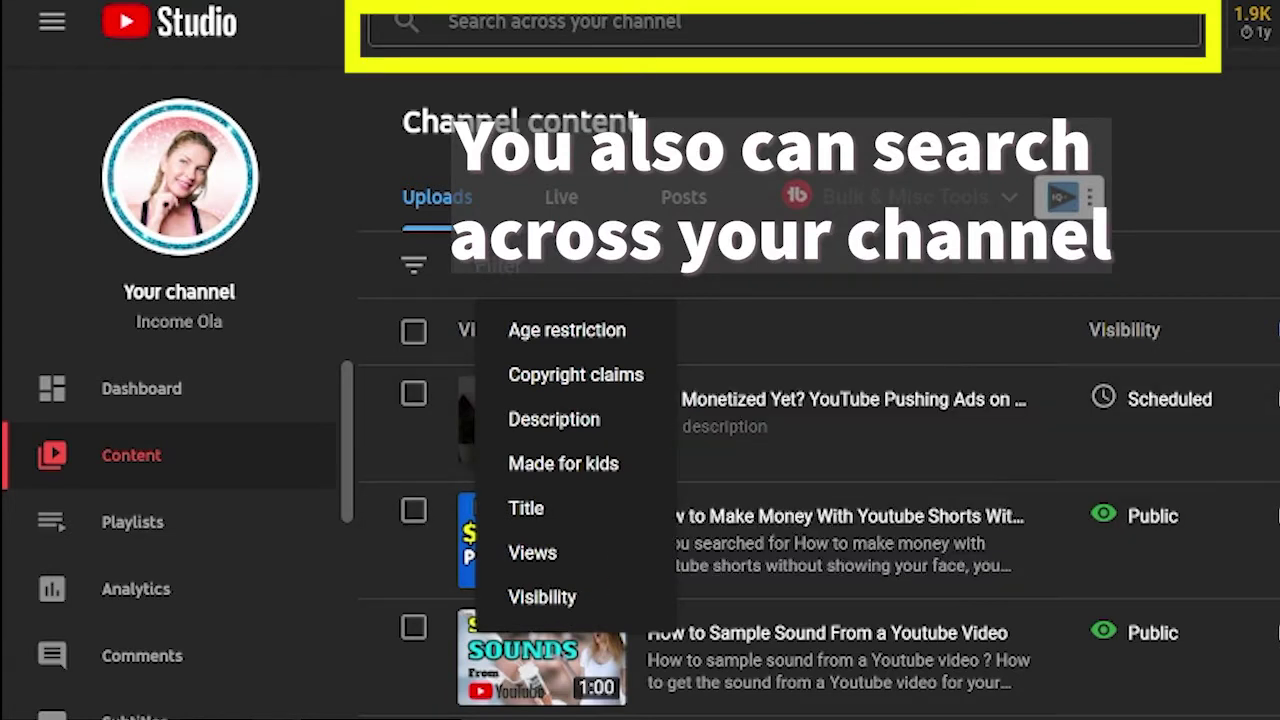
View the channel's live streams and look through its community posts.
click(563, 200)
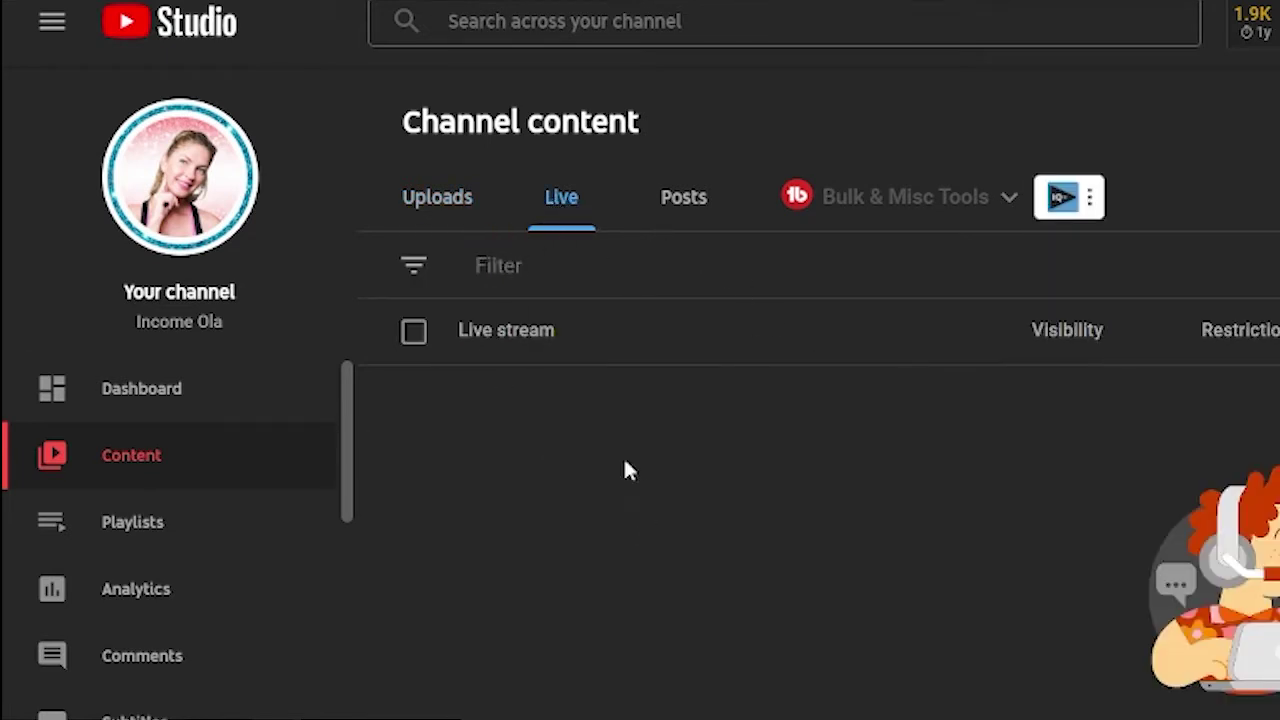
click(684, 200)
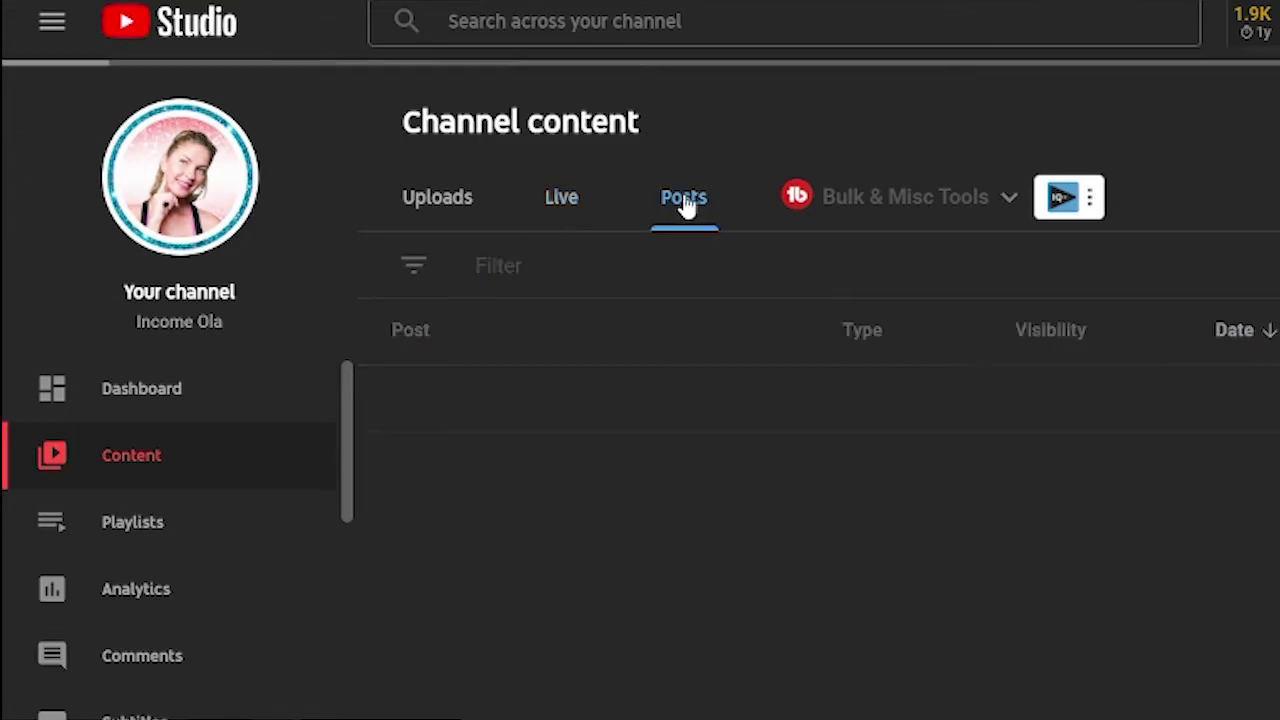
mouse_move(995, 598)
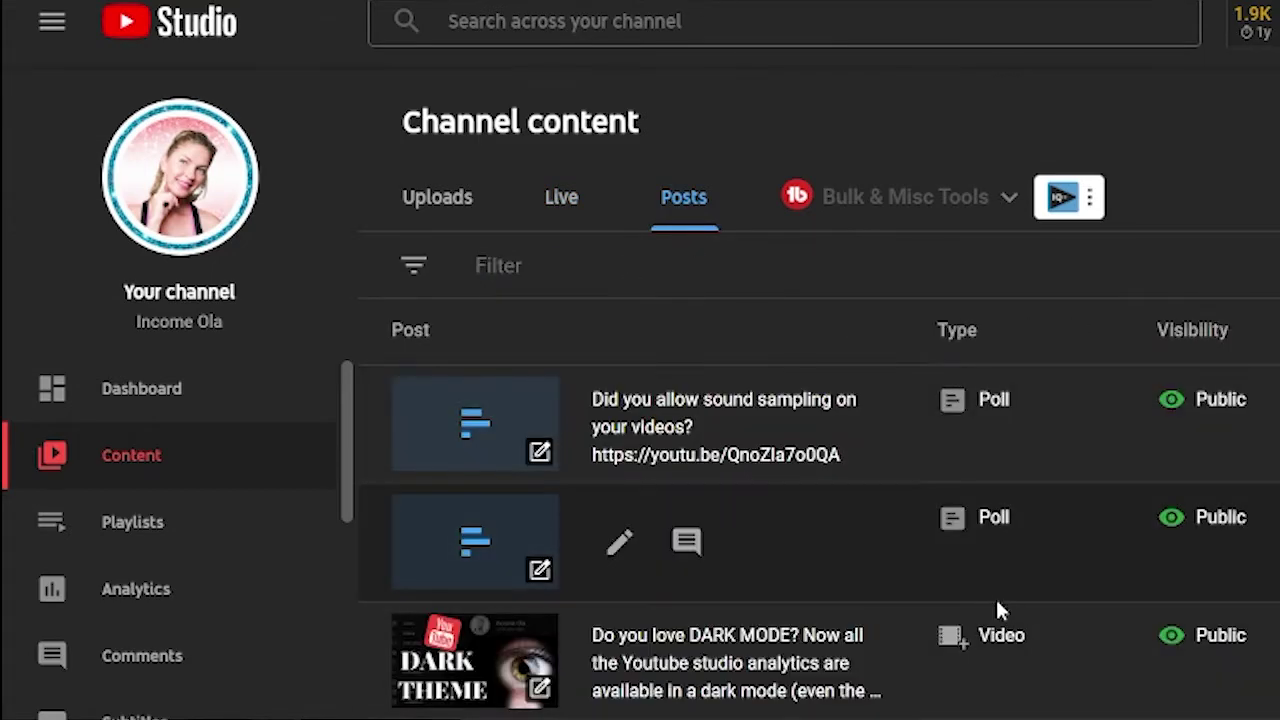
scroll(1040, 580, down, 15)
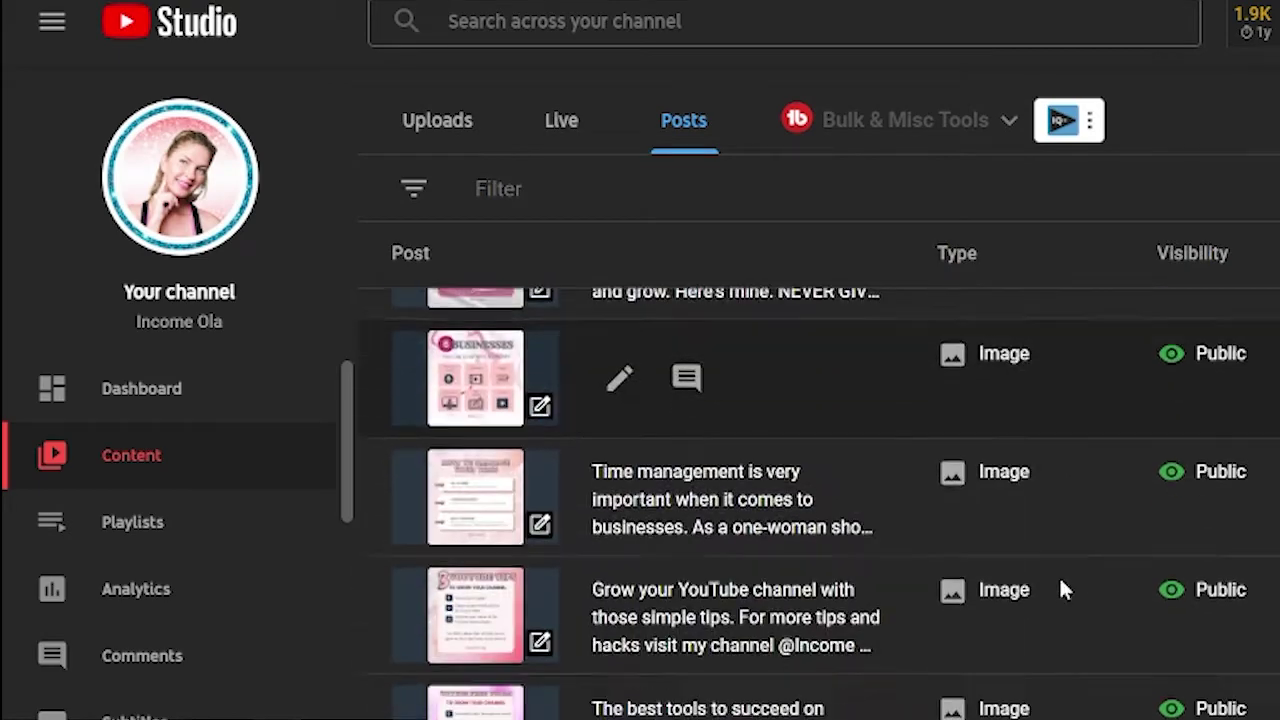
scroll(1059, 575, up, 15)
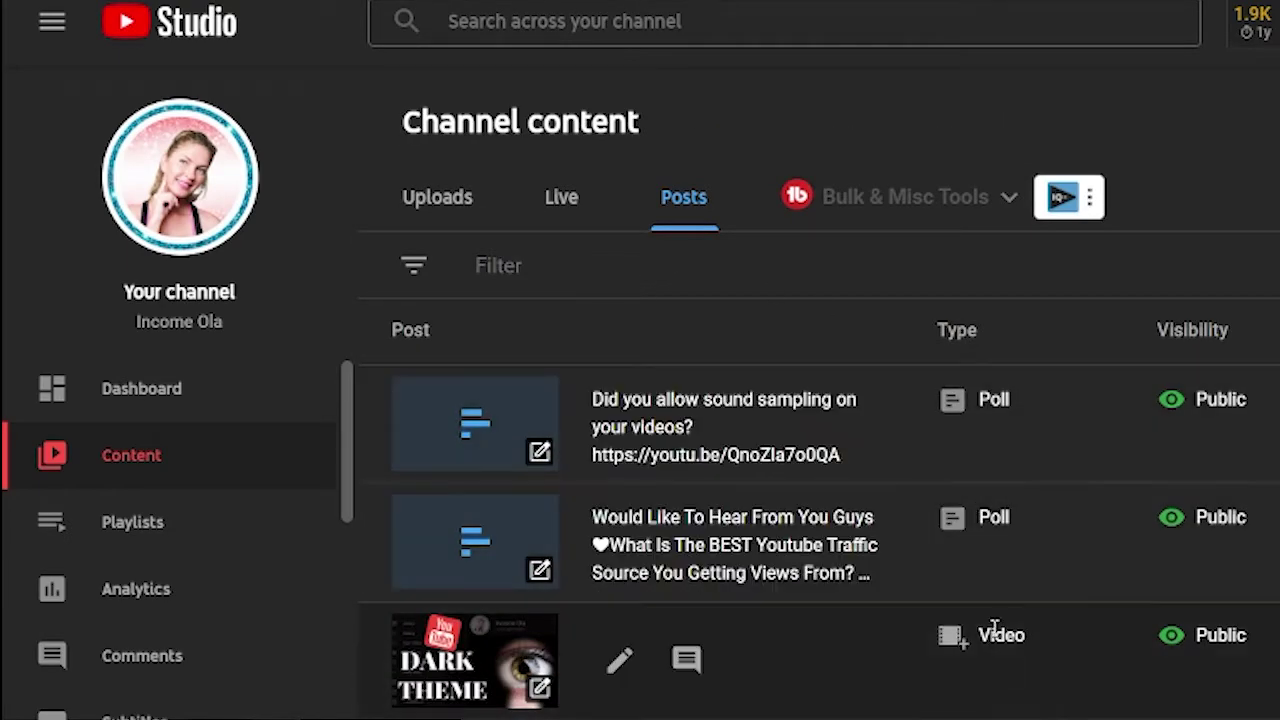
mouse_move(1020, 570)
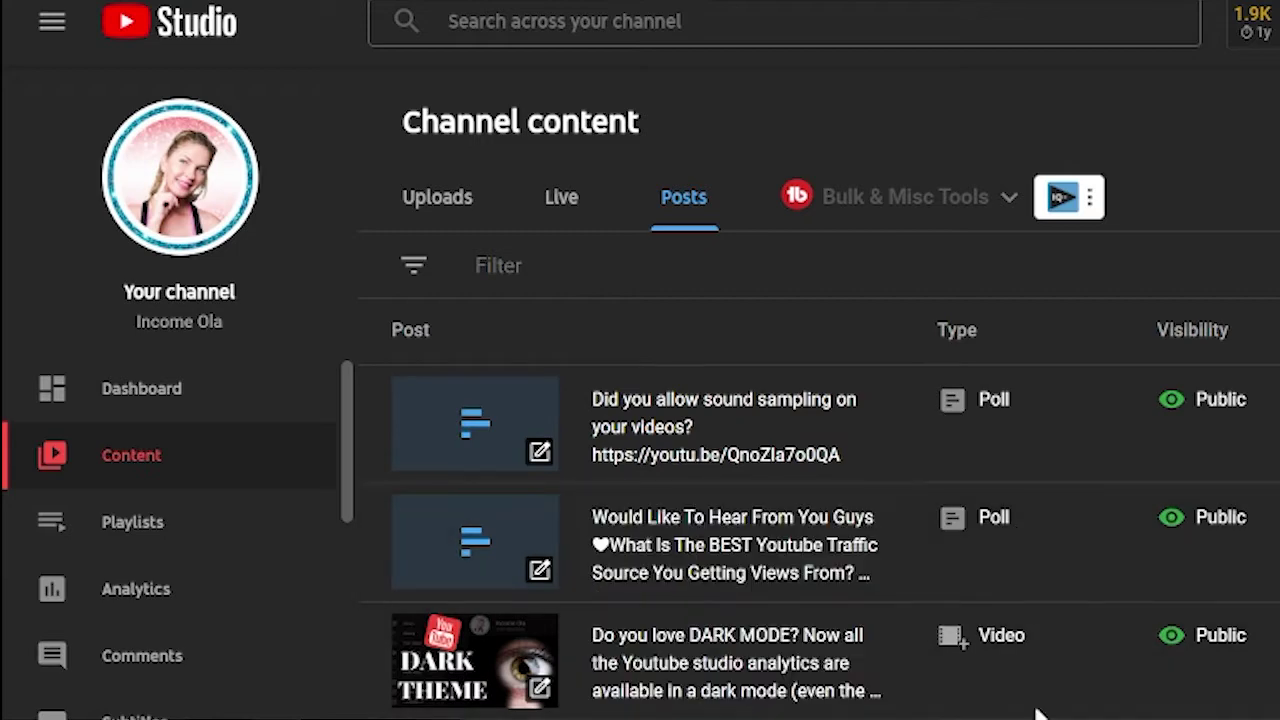
Return to the uploads, check the extra options for the "How to Make Money With Youtube Shorts" video, and open its details.
click(437, 197)
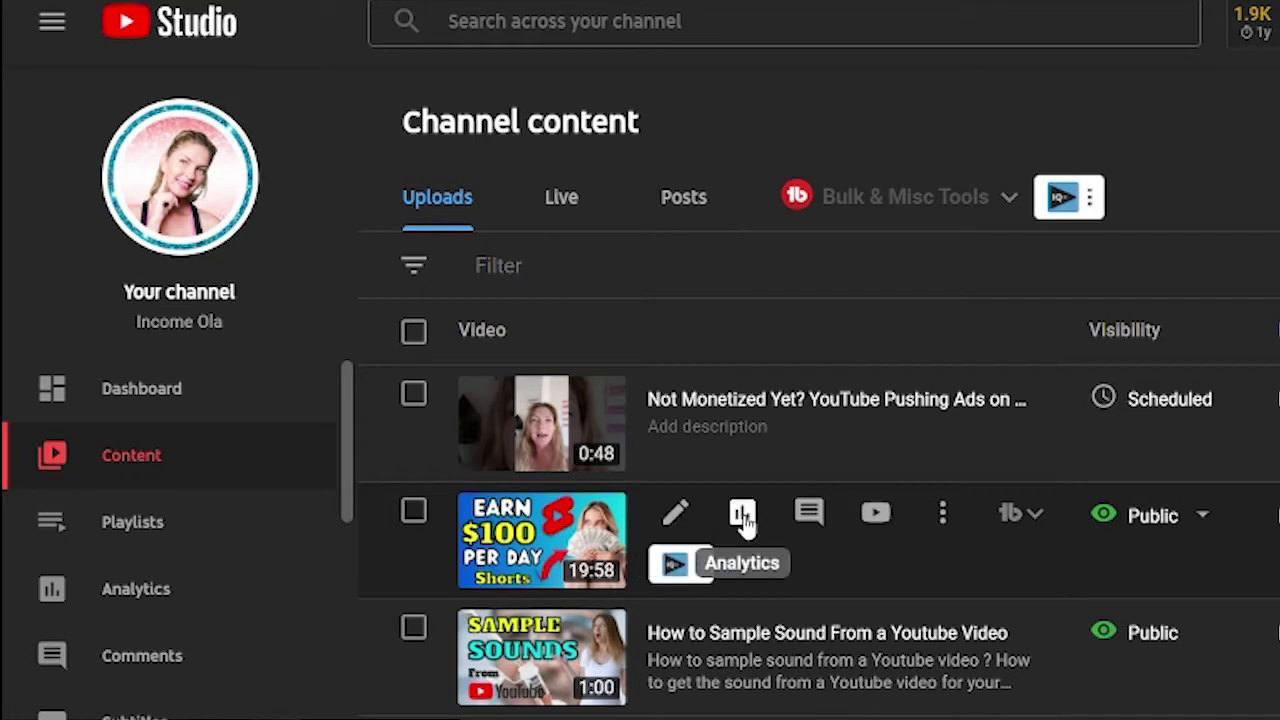
click(943, 515)
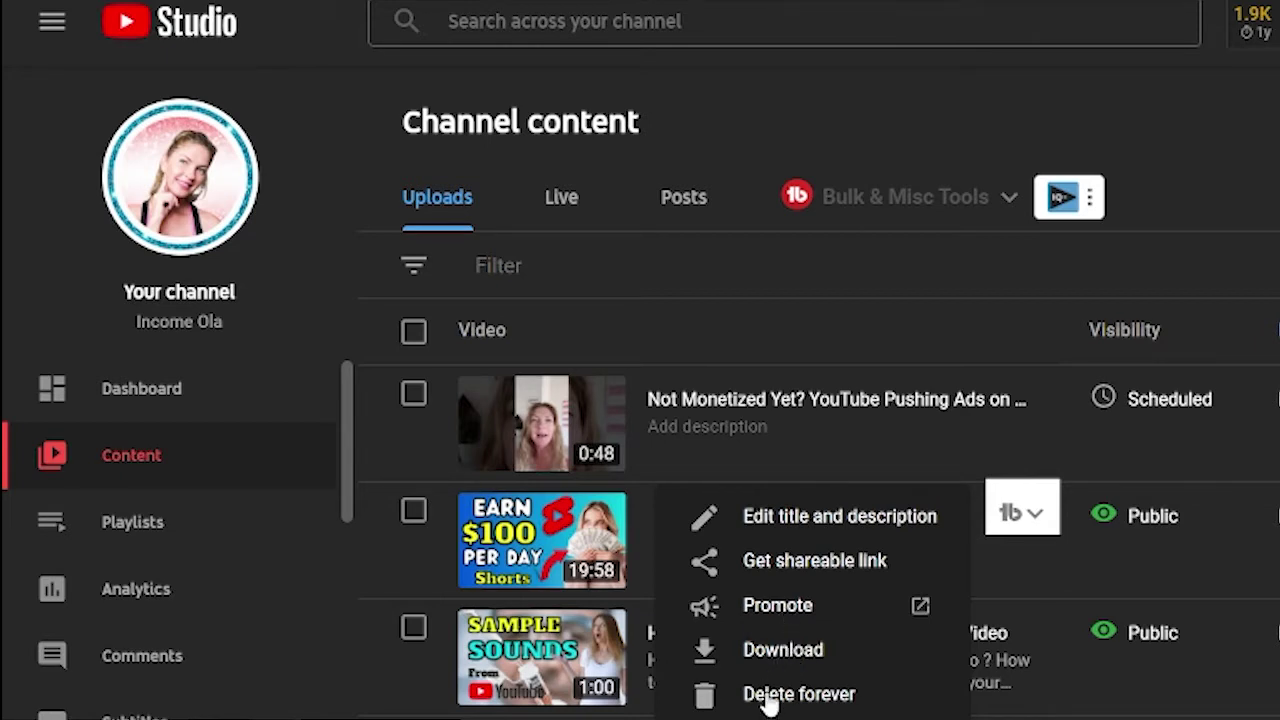
key(Escape)
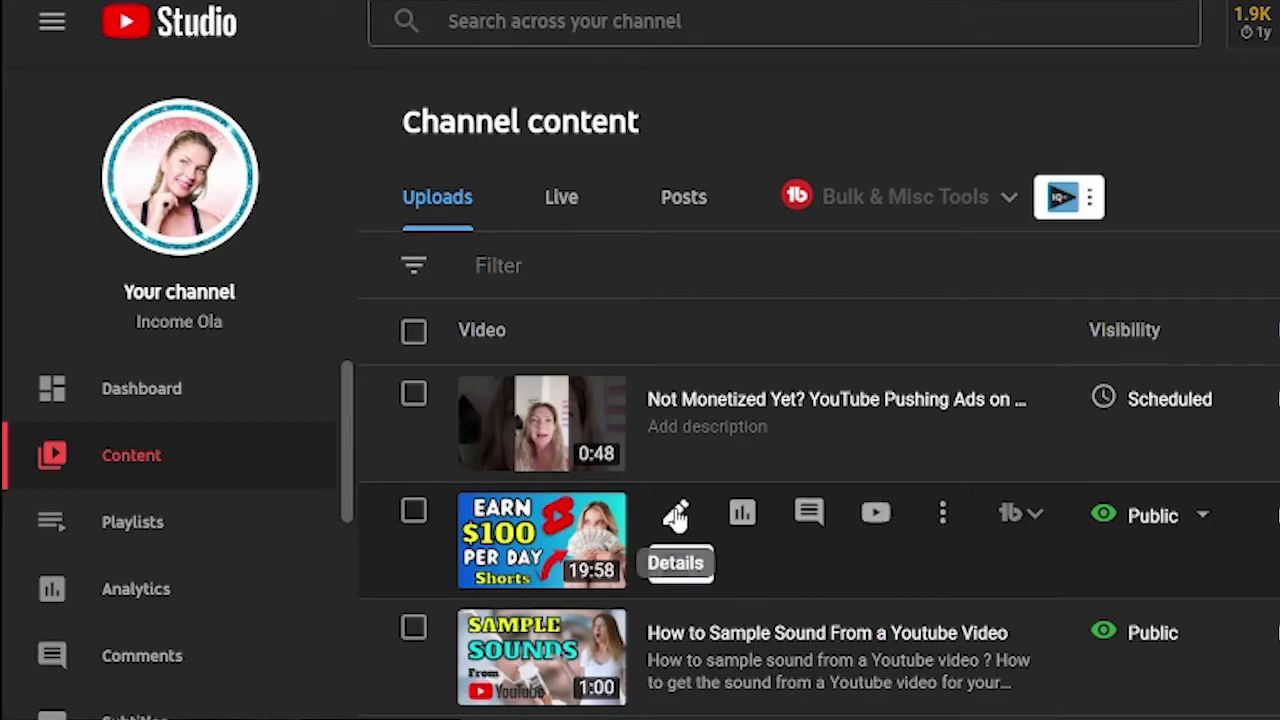
click(675, 515)
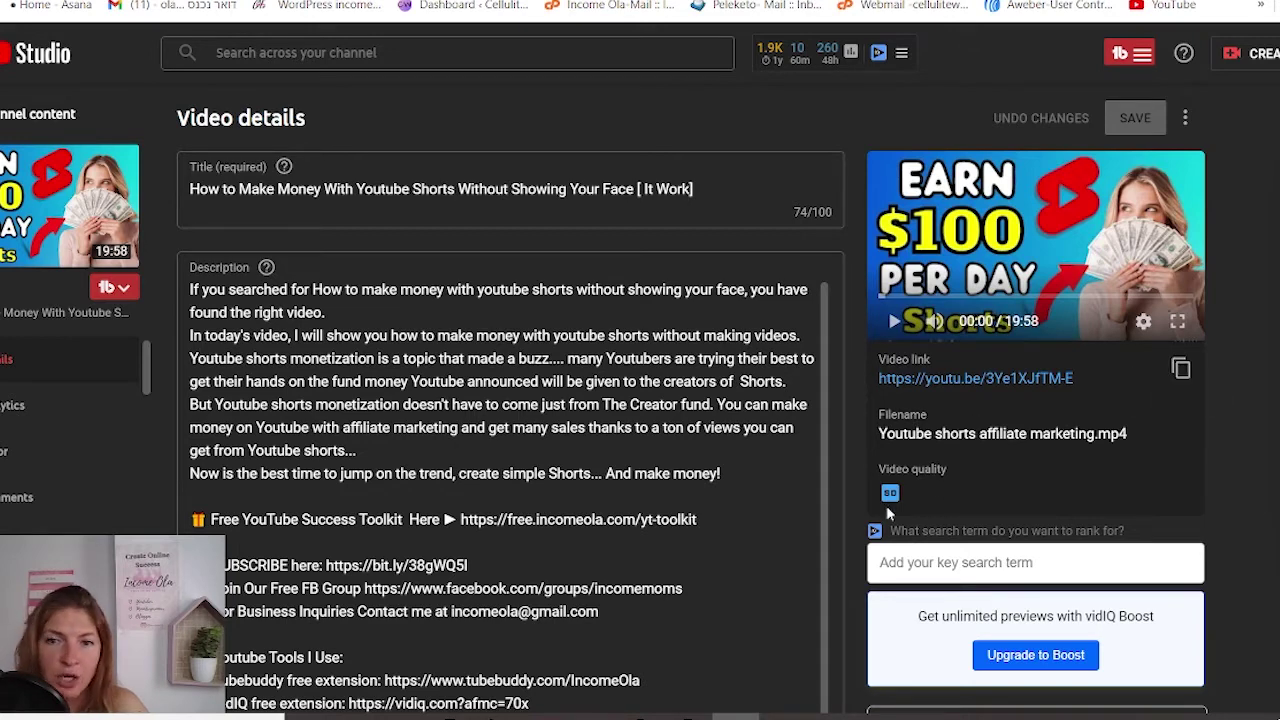
Look through the video's title, description with timestamps and hashtags, and its visibility setting.
scroll(560, 420, down, 1)
scroll(420, 320, up, 1)
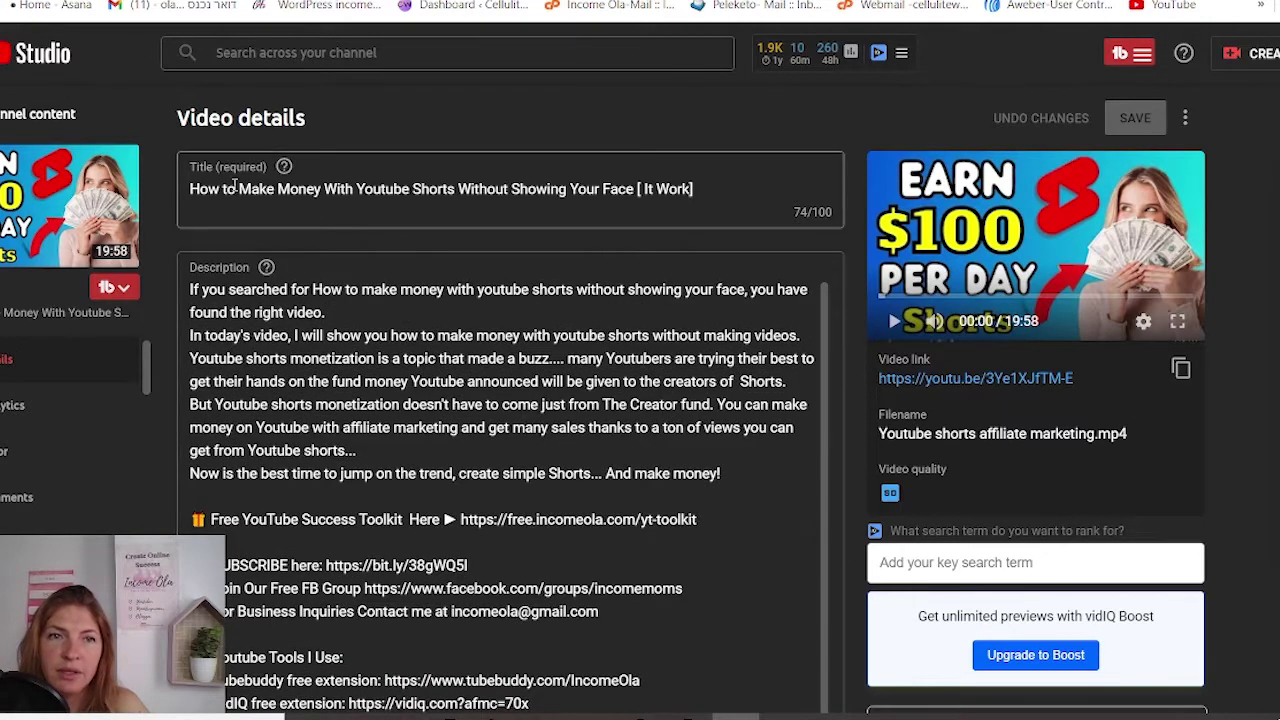
scroll(812, 493, down, 10)
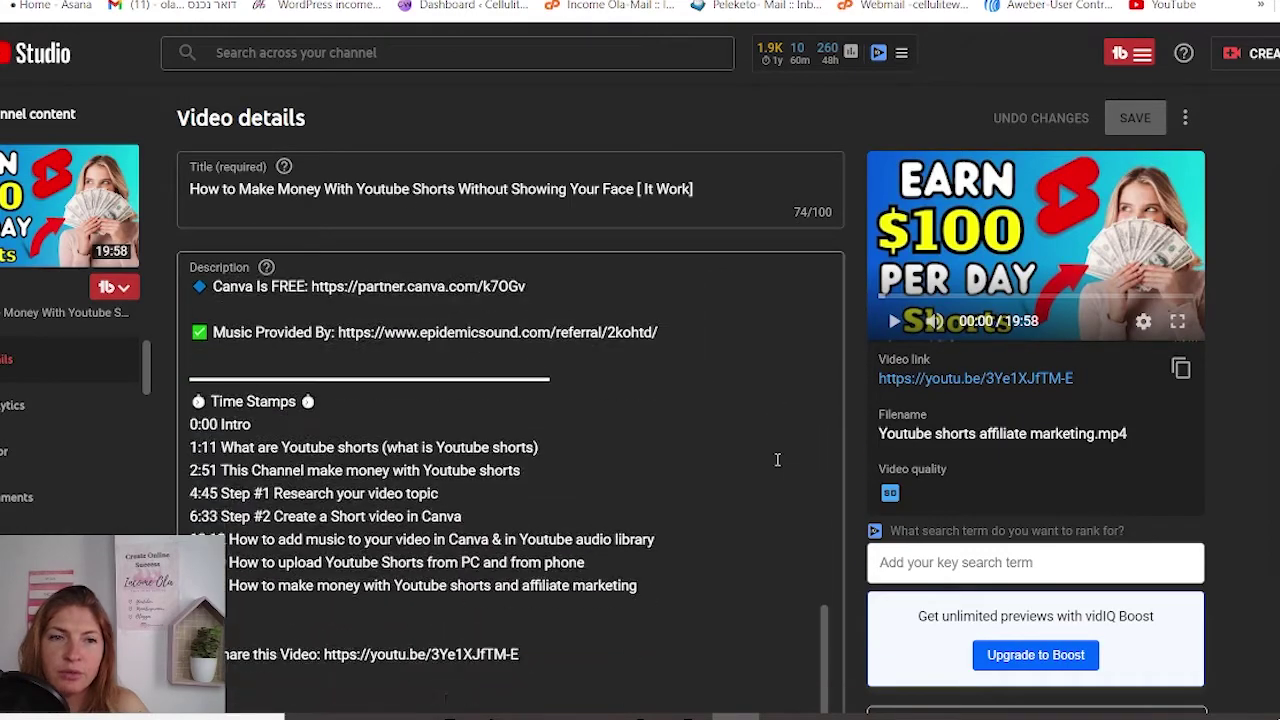
scroll(812, 493, down, 4)
scroll(855, 410, down, 2)
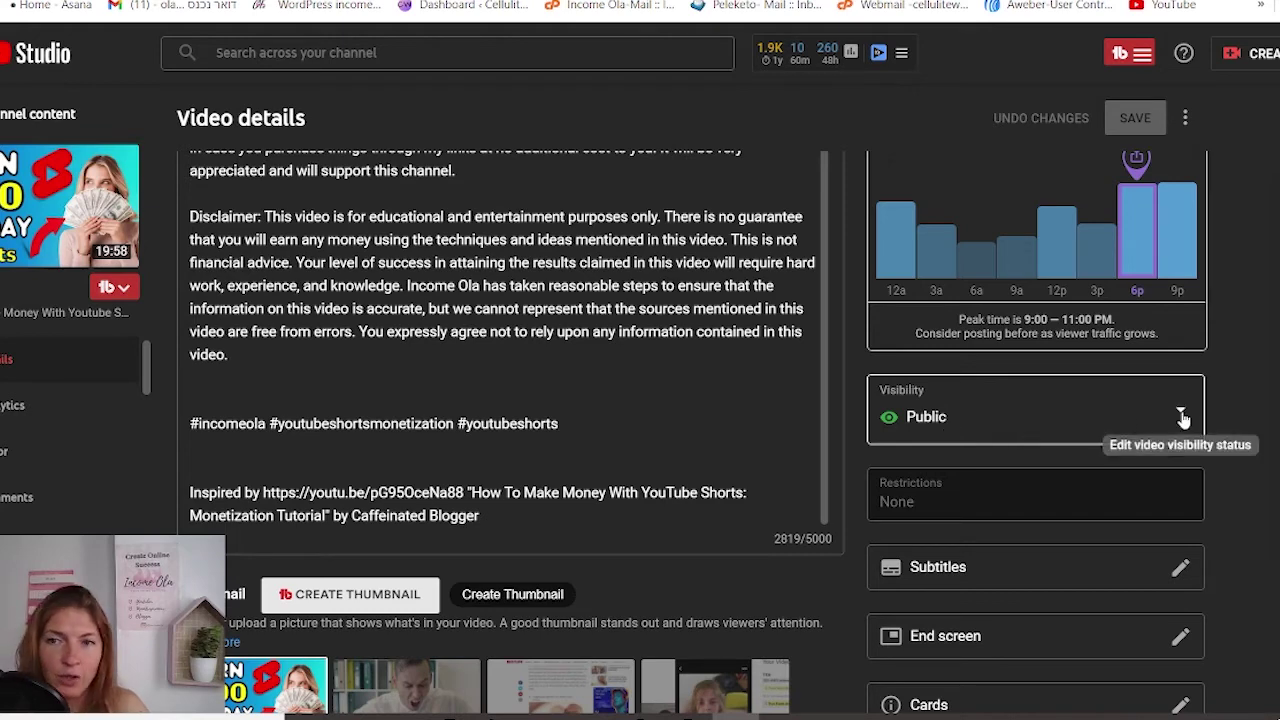
scroll(1215, 466, down, 2)
scroll(1215, 466, down, 1)
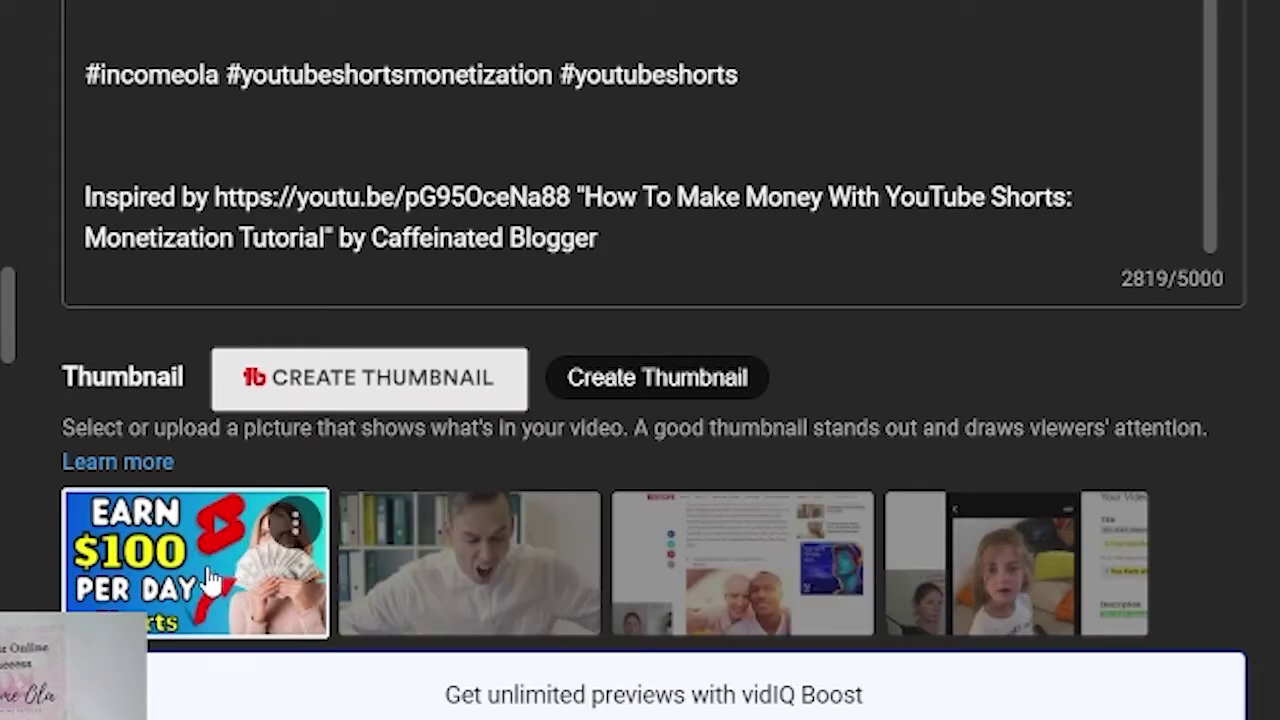
View the options for the video's current thumbnail and the list of playlists the video can be added to.
click(296, 537)
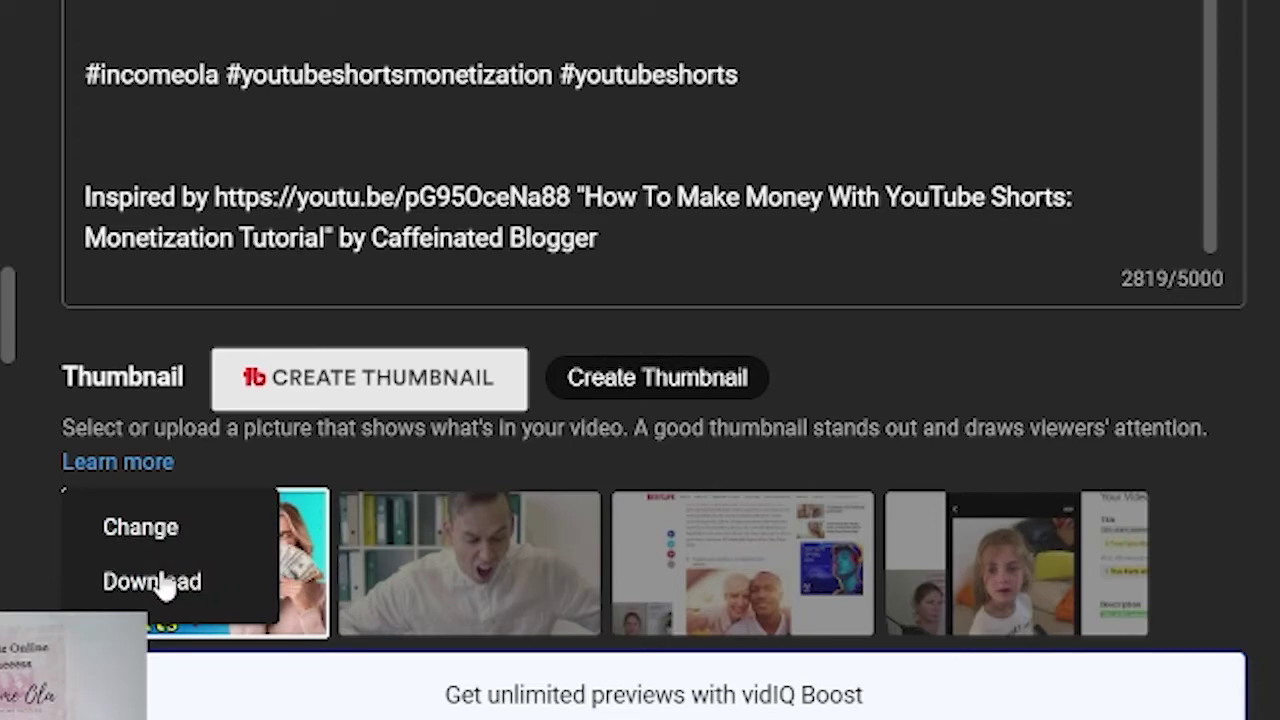
scroll(995, 388, down, 7)
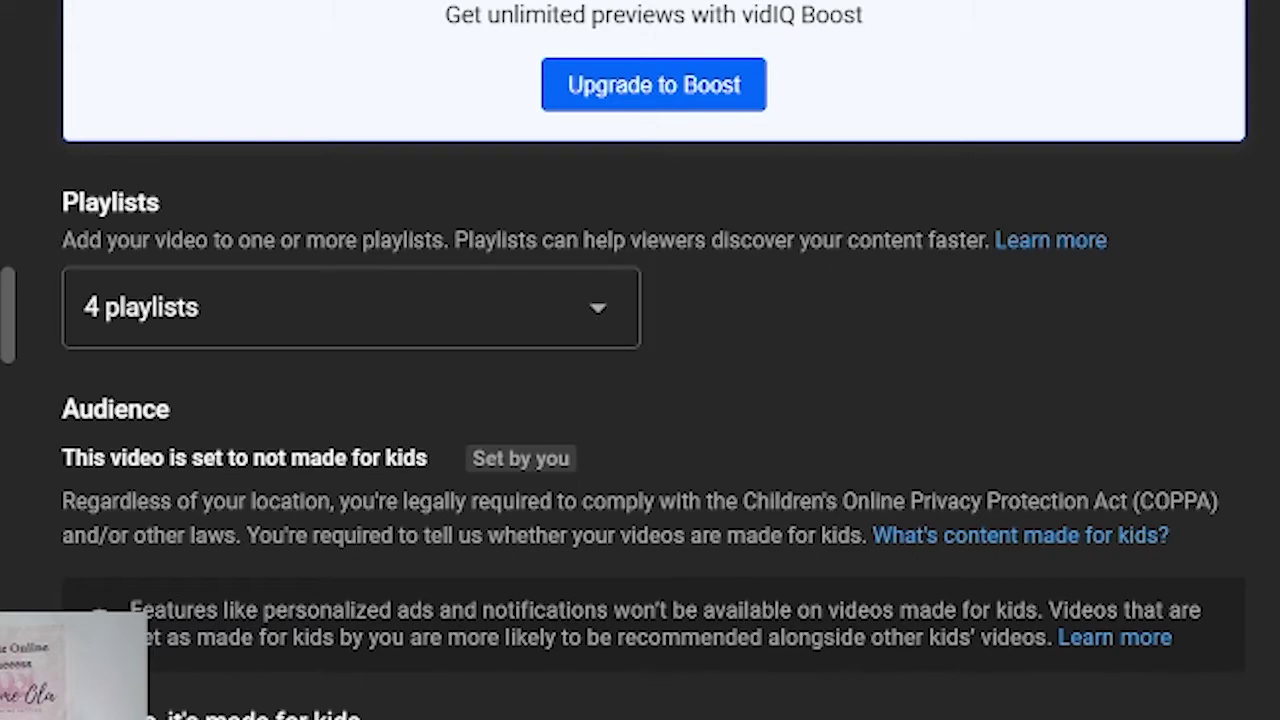
click(601, 316)
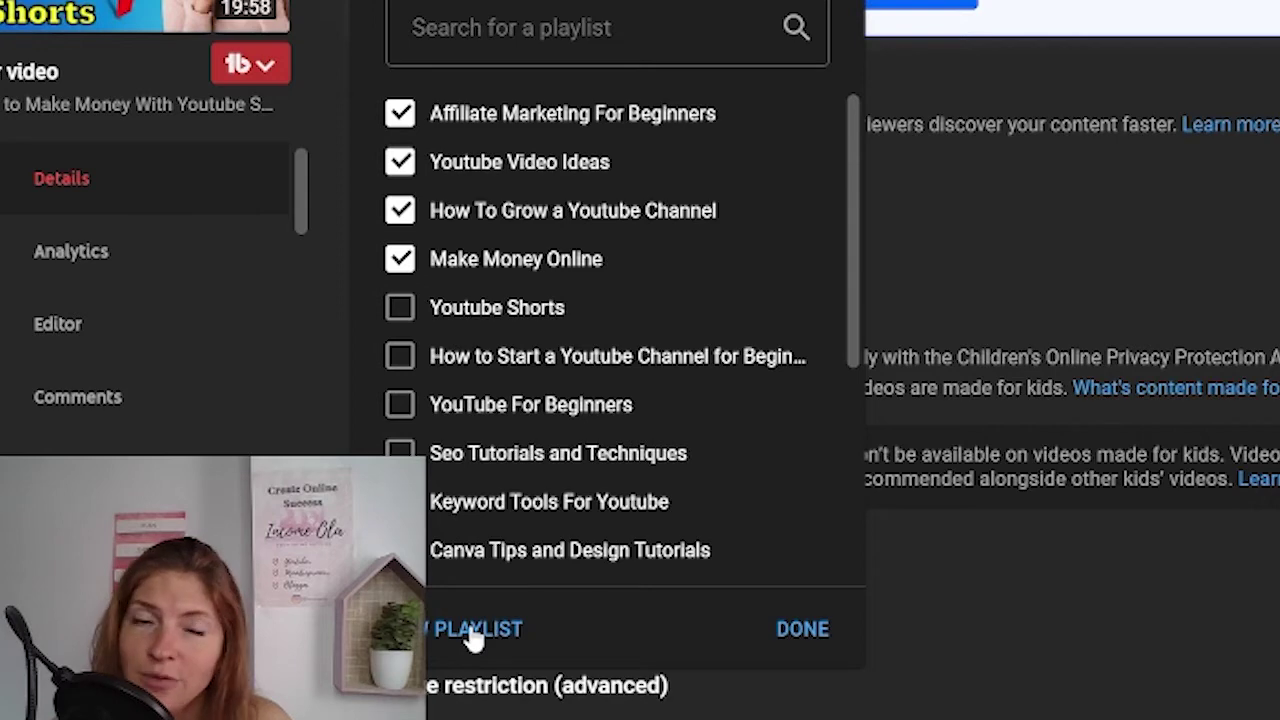
click(928, 366)
Look through the video's audience, paid promotion, automatic chapters and tag settings, including the tag tools and recommended tags.
scroll(928, 366, down, 3)
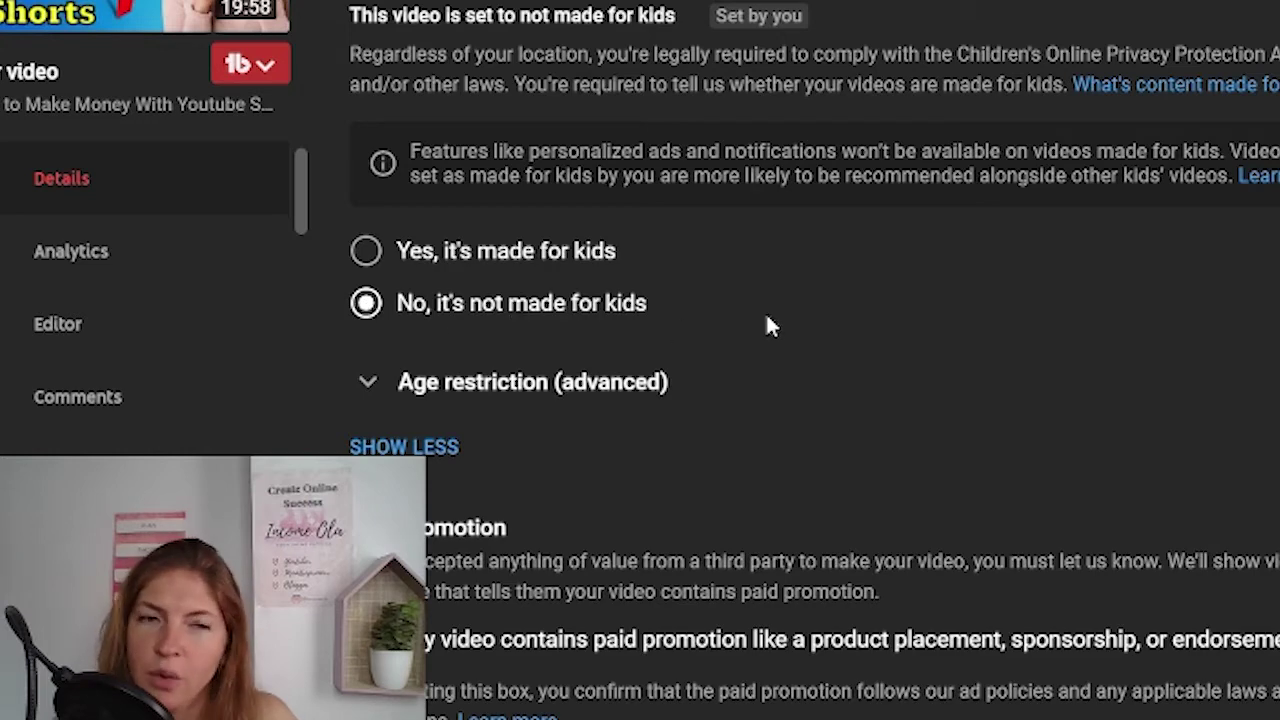
scroll(1064, 313, down, 3)
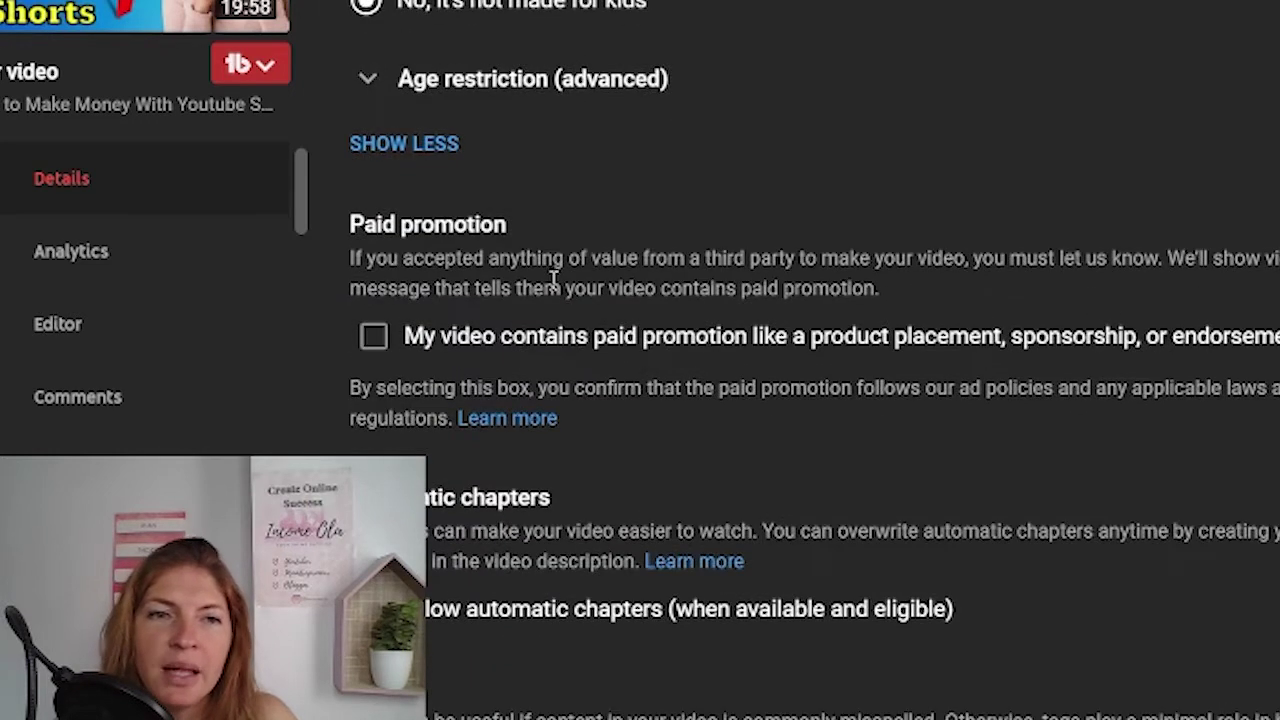
scroll(1118, 365, down, 3)
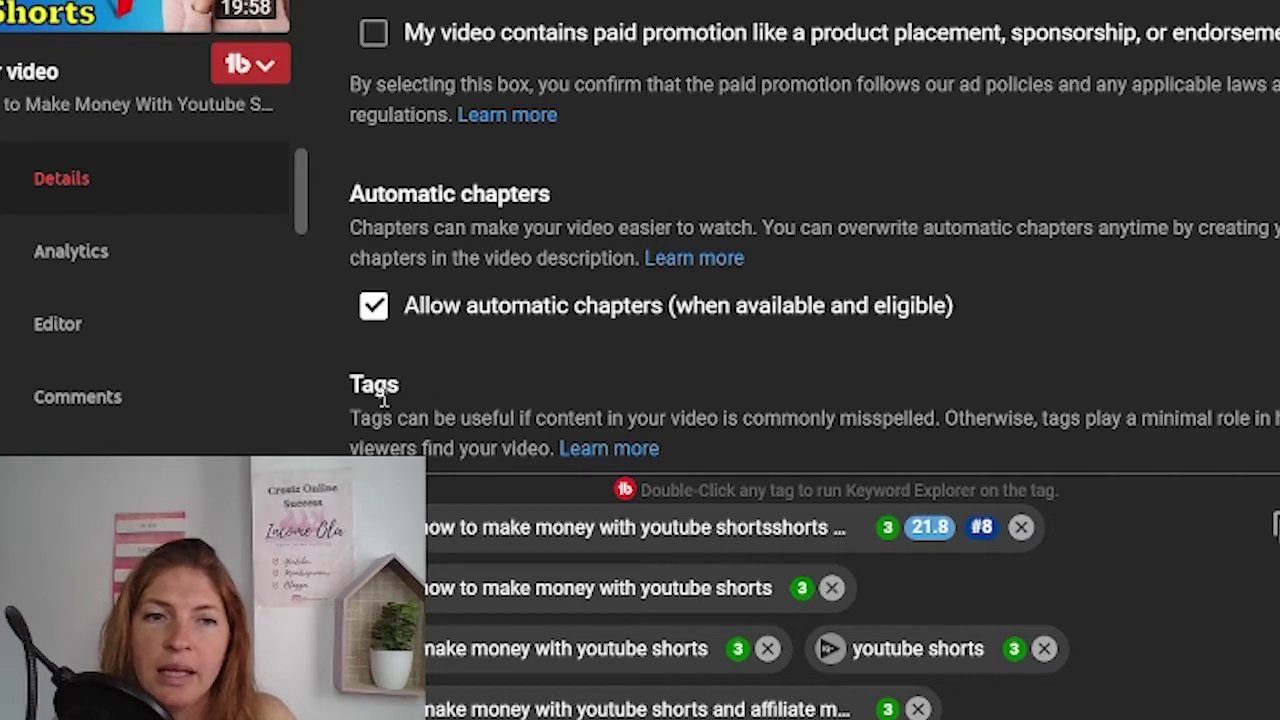
scroll(1172, 450, down, 5)
scroll(1148, 348, down, 2)
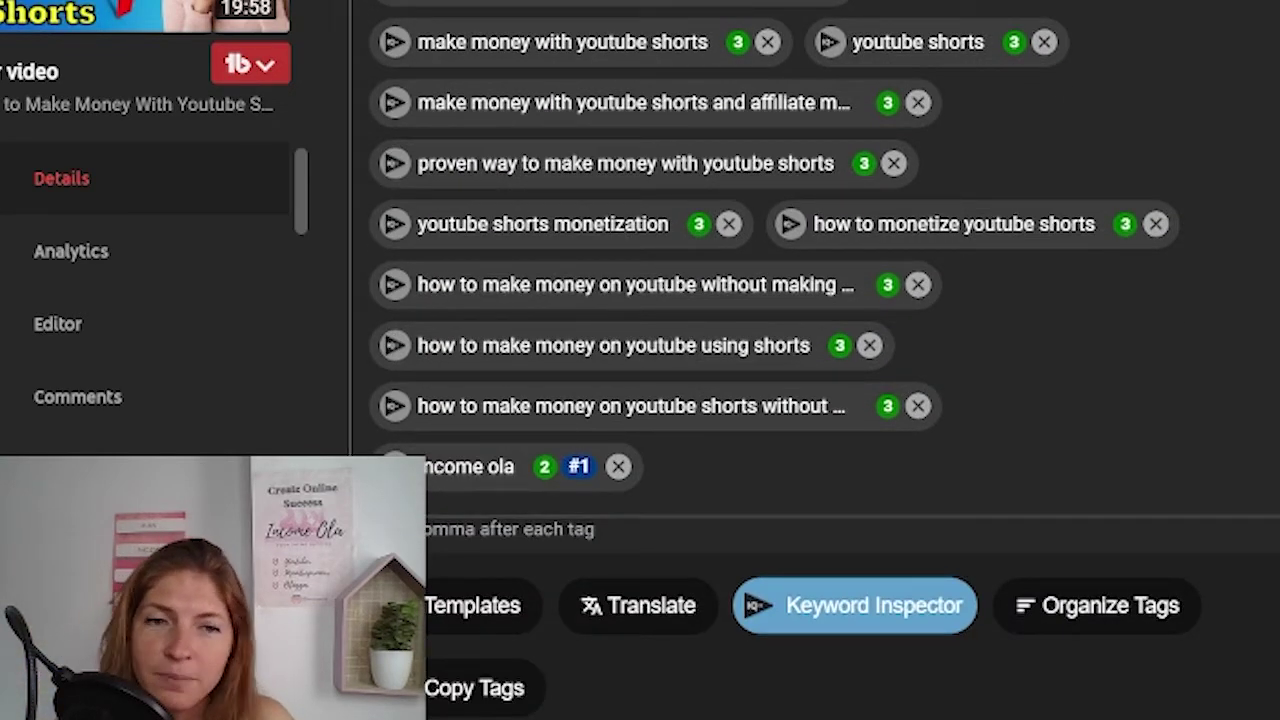
scroll(1148, 348, down, 4)
scroll(813, 365, down, 6)
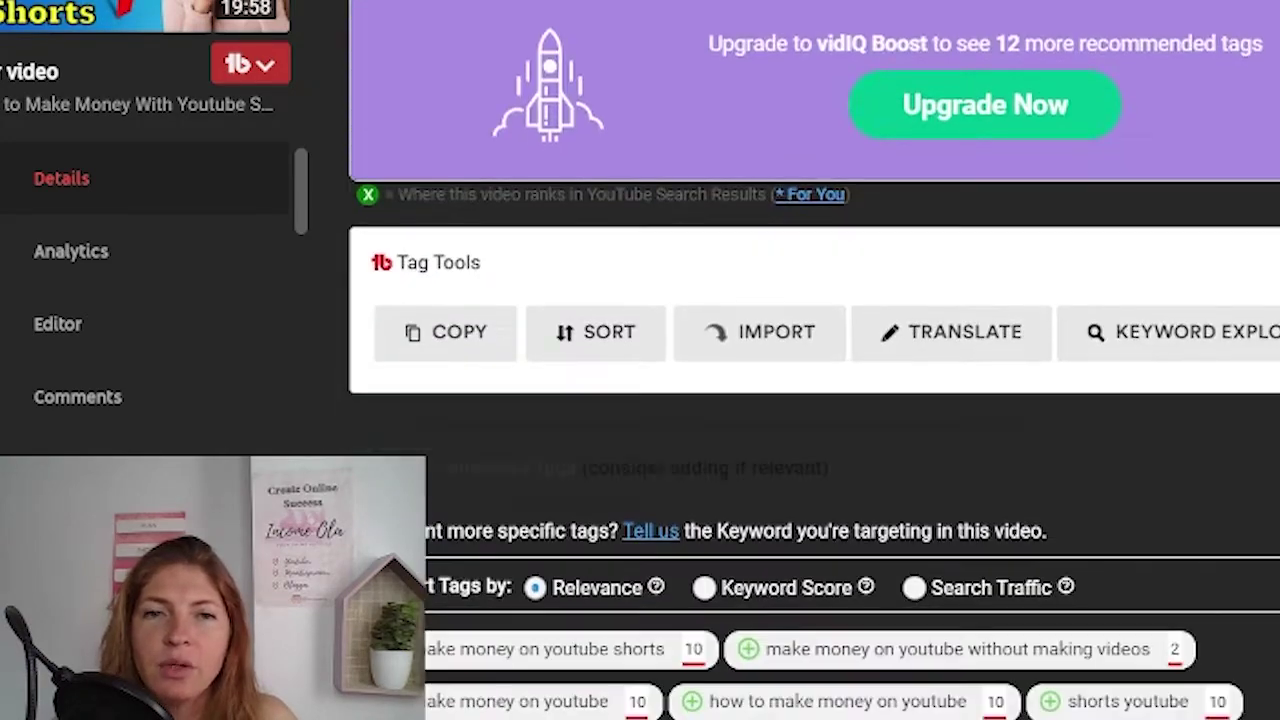
scroll(1106, 560, down, 6)
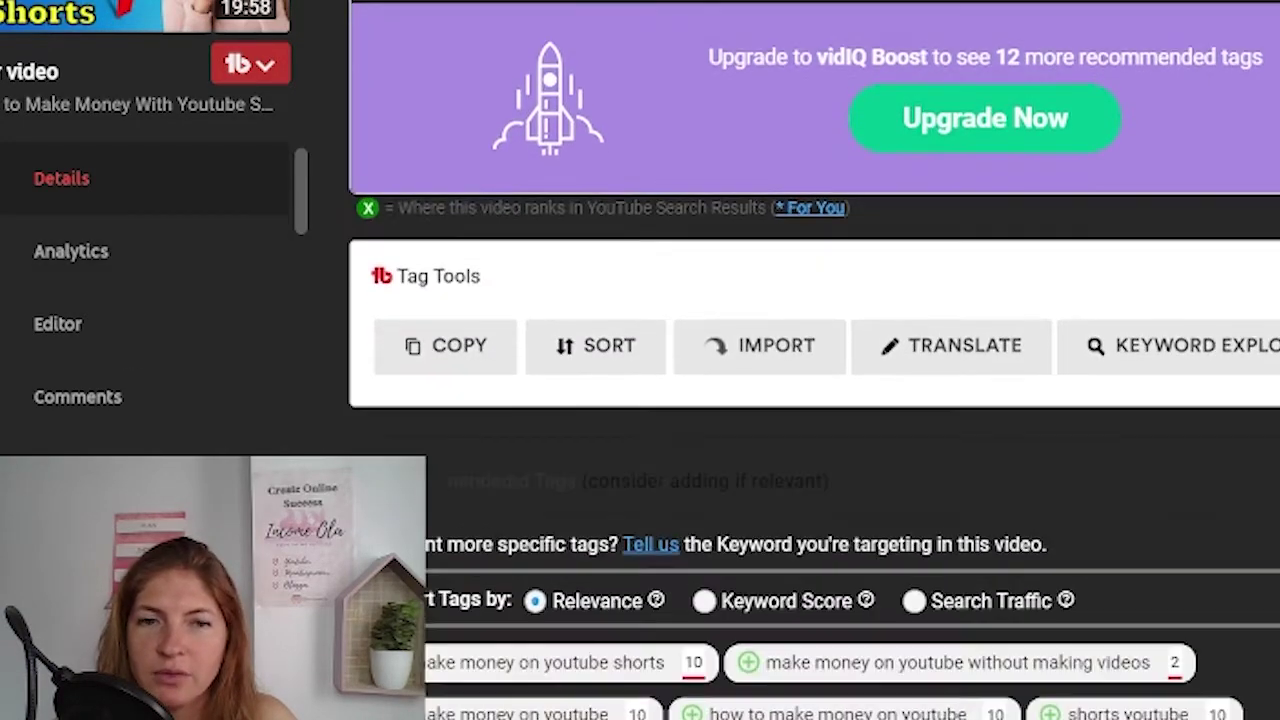
scroll(815, 400, down, 10)
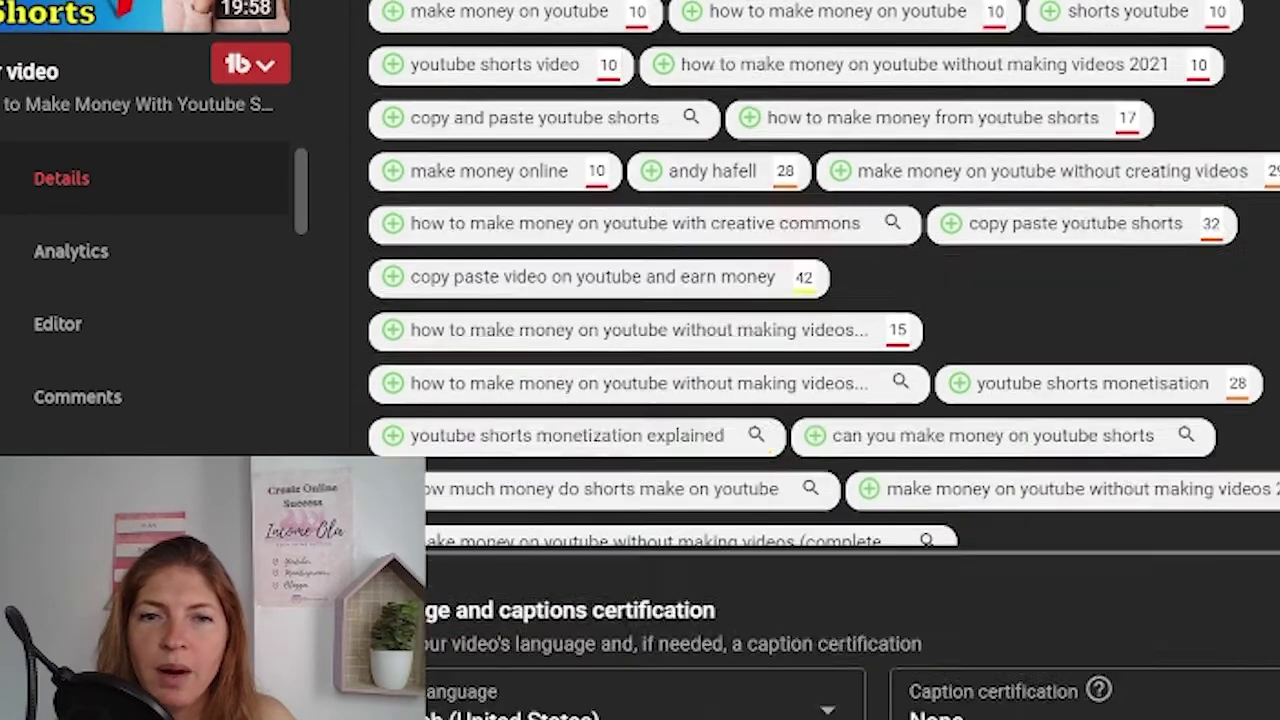
Examine the video's language, recording date, license, embedding, Shorts sampling, category and comment settings.
scroll(1193, 200, up, 2)
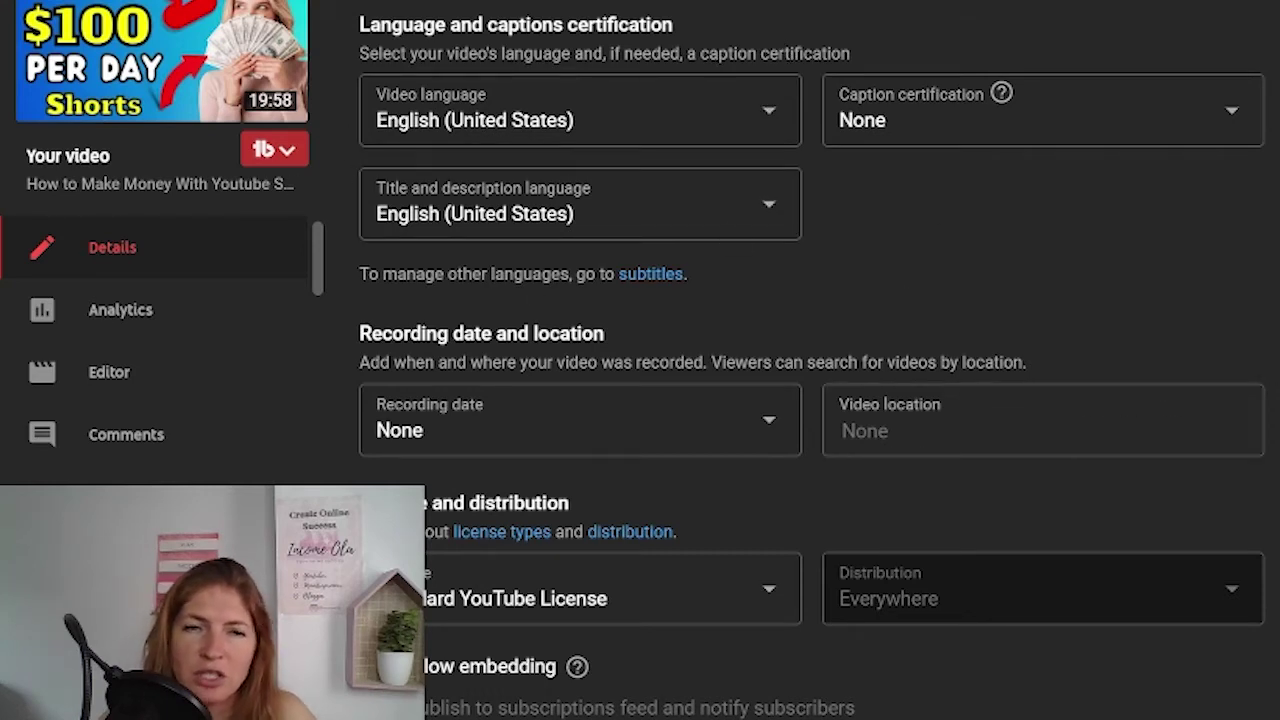
scroll(800, 363, down, 1)
scroll(800, 363, down, 3)
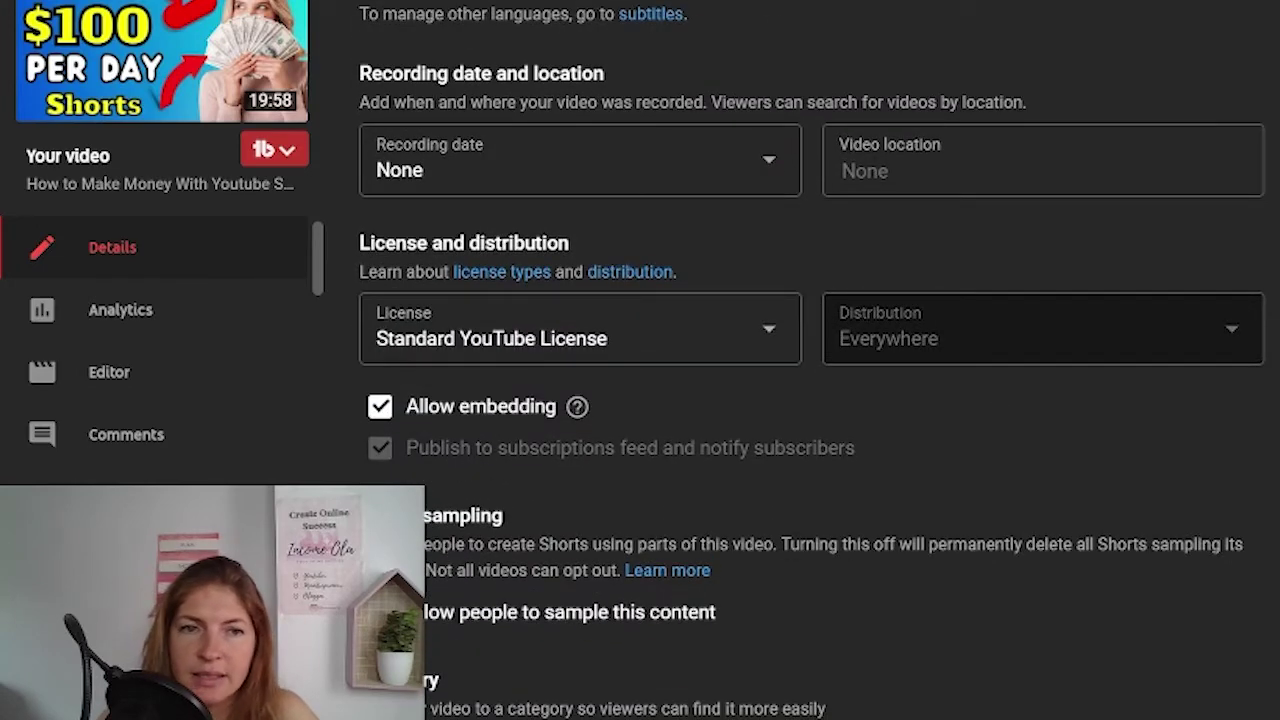
scroll(866, 448, down, 3)
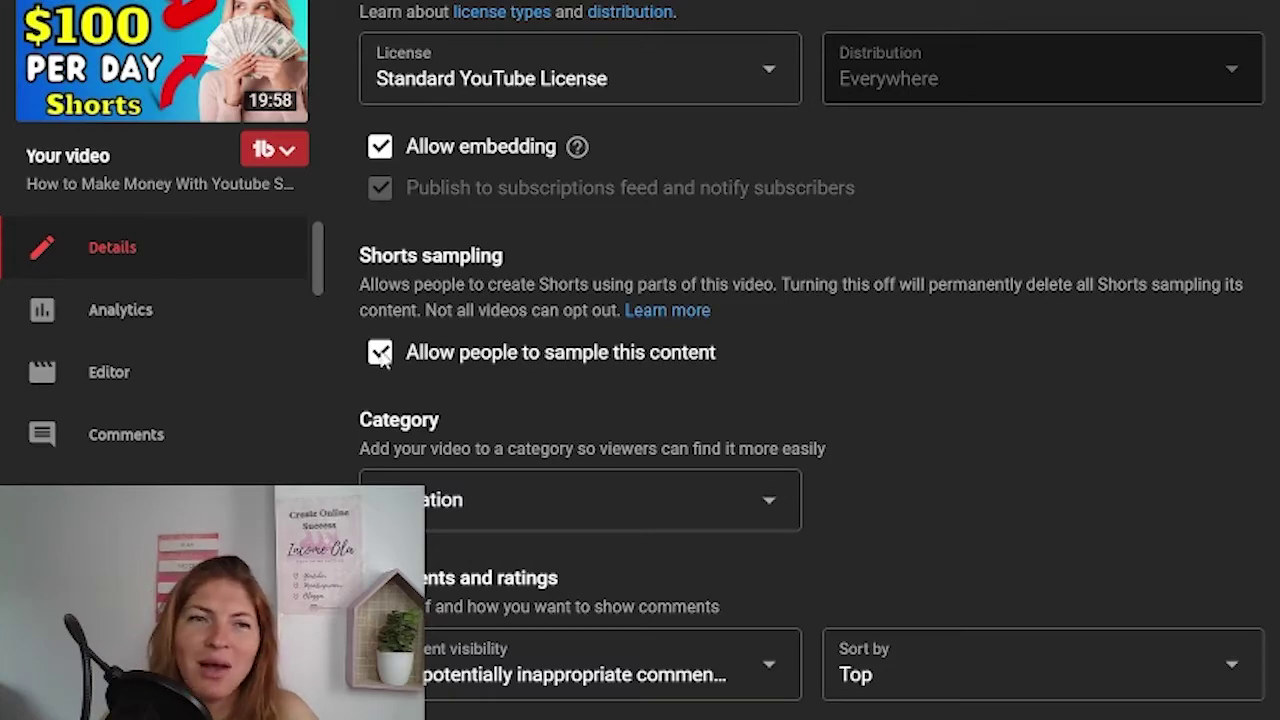
scroll(1081, 382, down, 1)
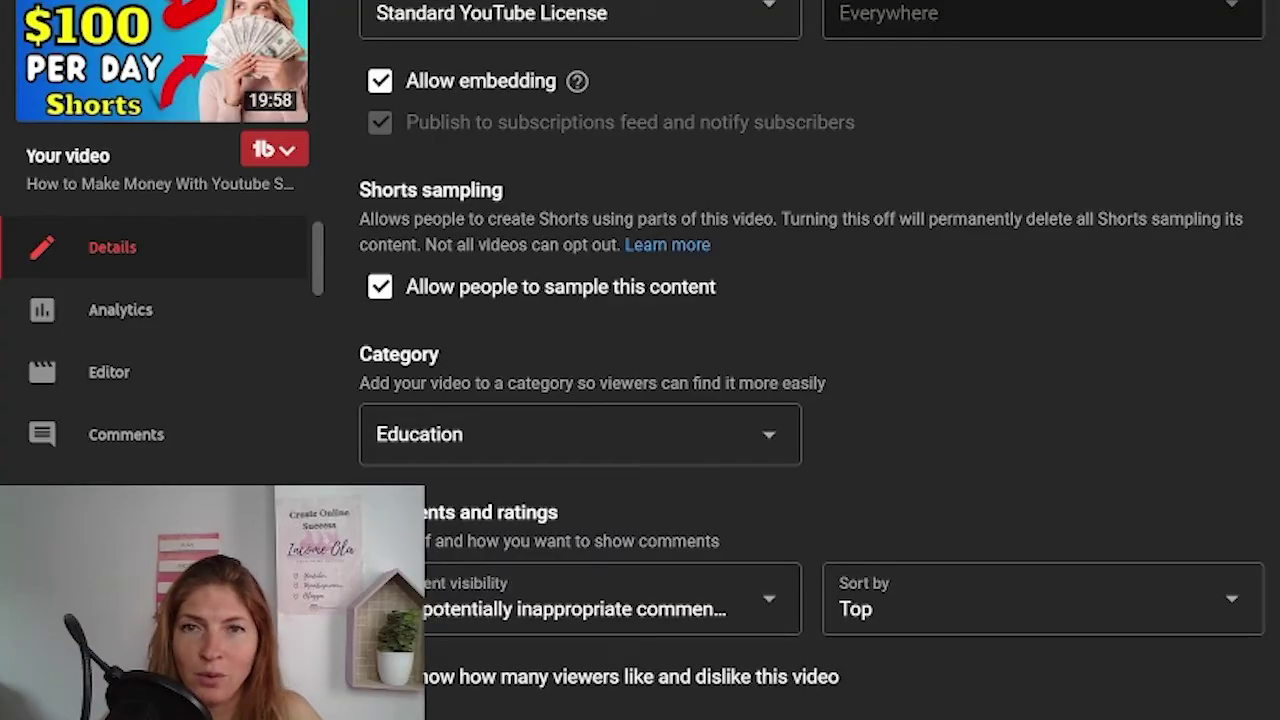
Leave the video details for the channel content, and open and look through the channel's playlists.
scroll(810, 360, up, 20)
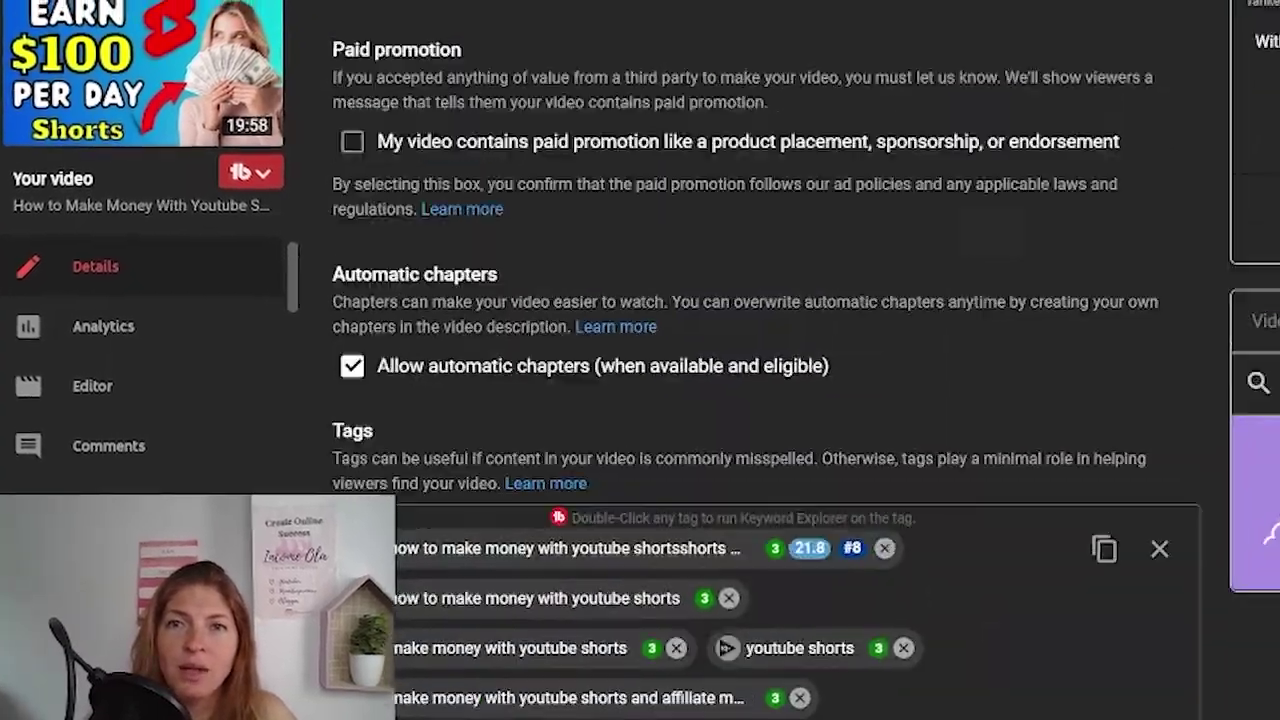
scroll(720, 360, up, 10)
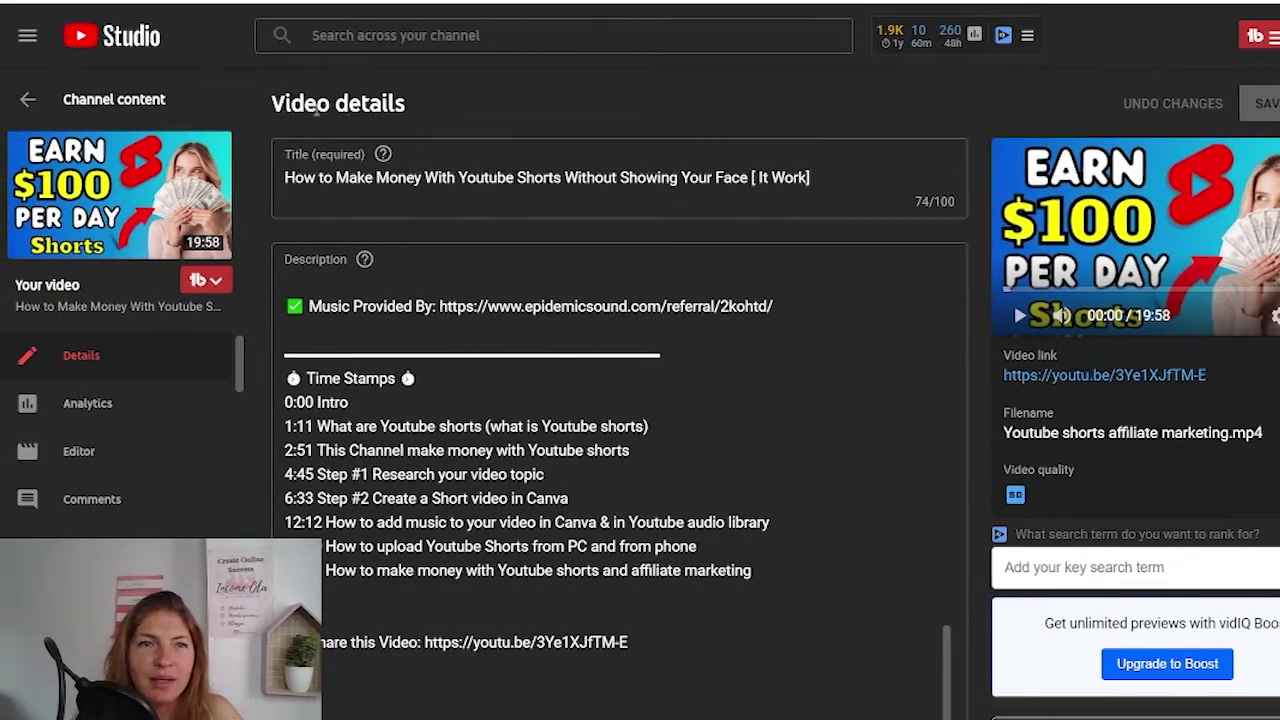
click(100, 104)
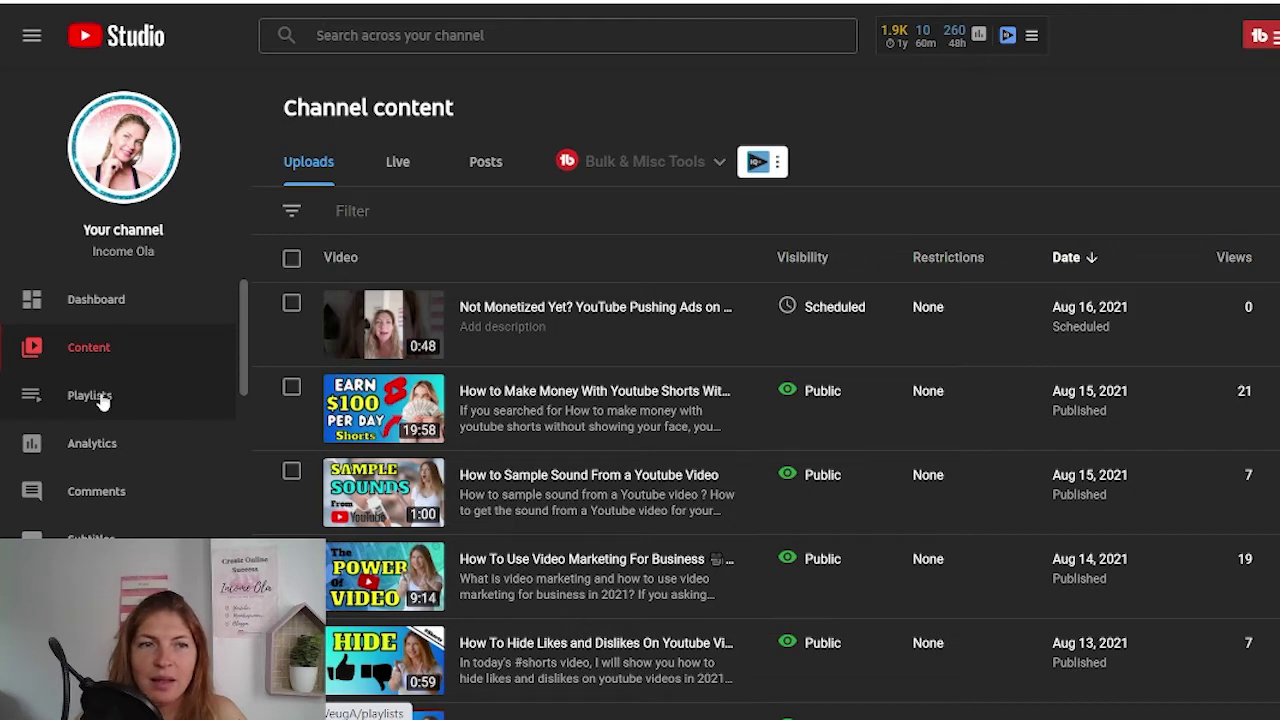
click(100, 400)
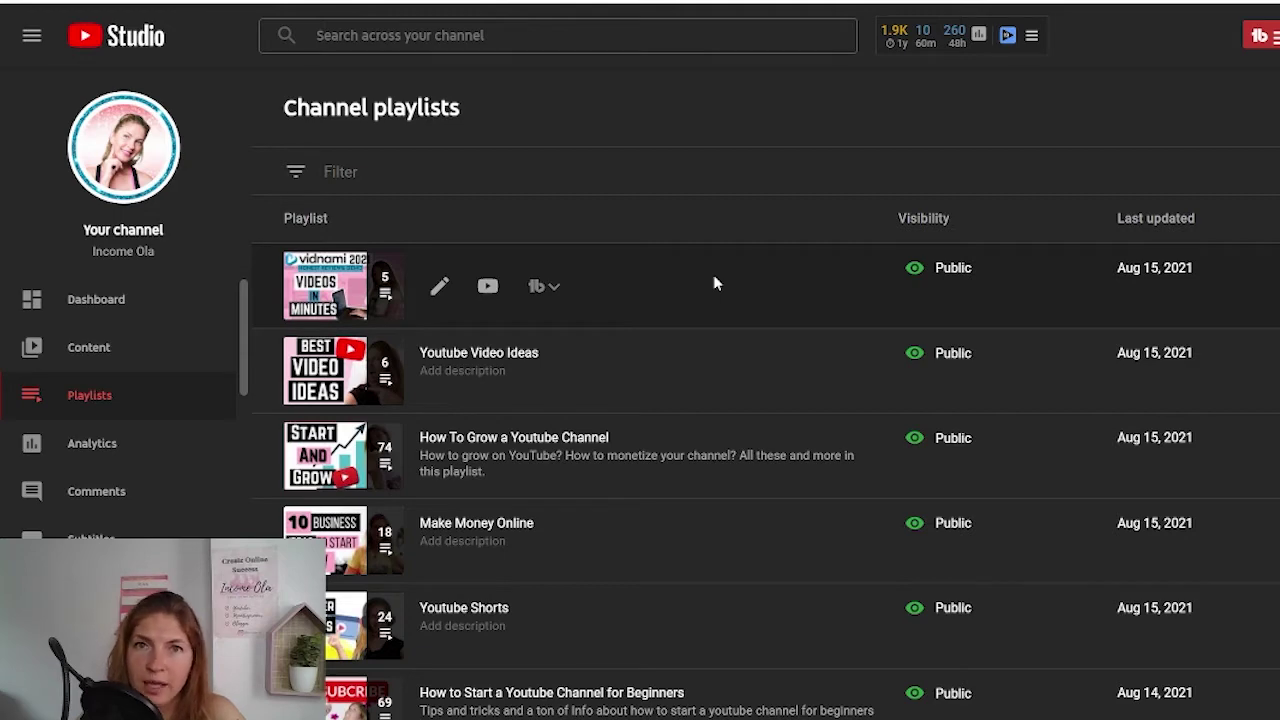
scroll(706, 591, down, 4)
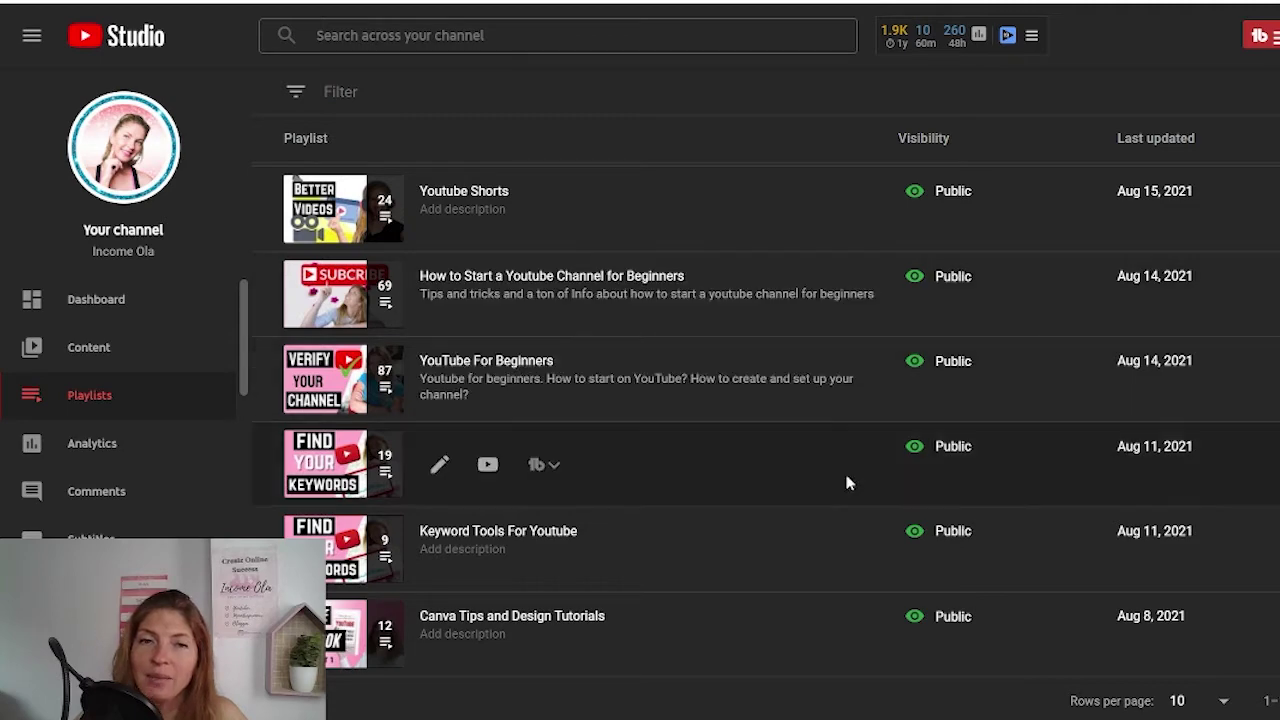
scroll(798, 608, up, 5)
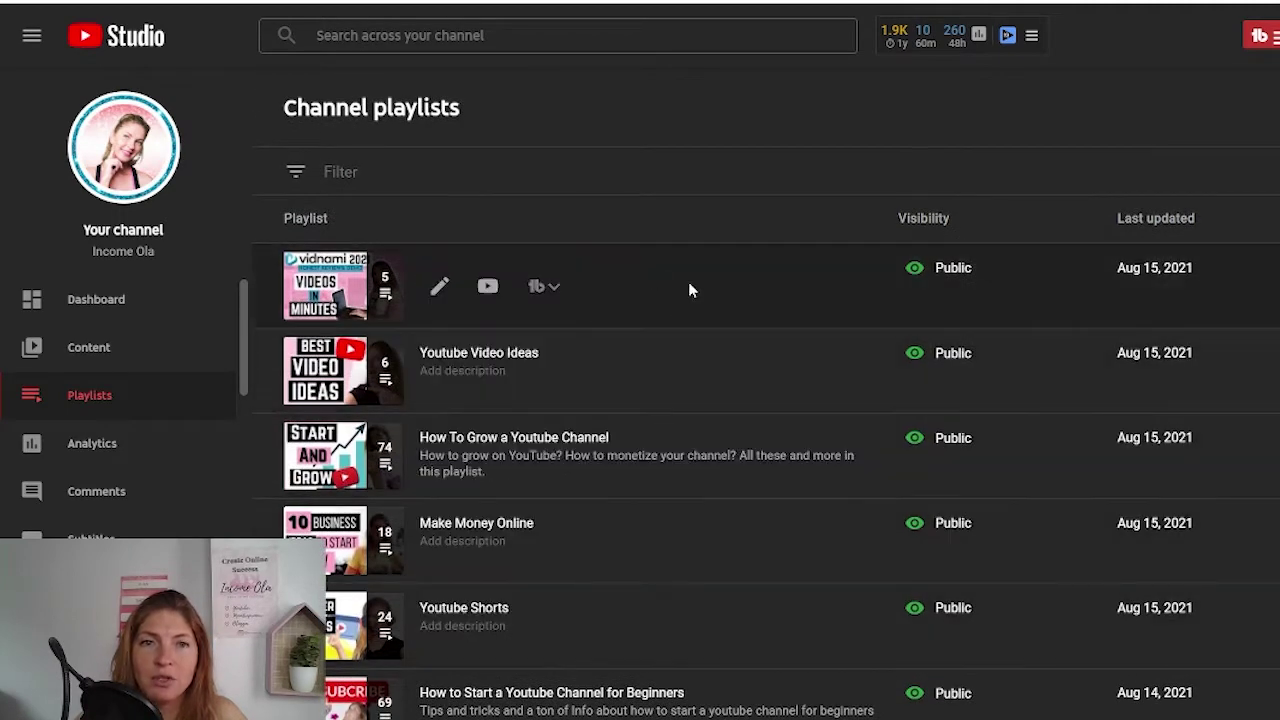
scroll(700, 470, down, 1)
scroll(750, 510, down, 3)
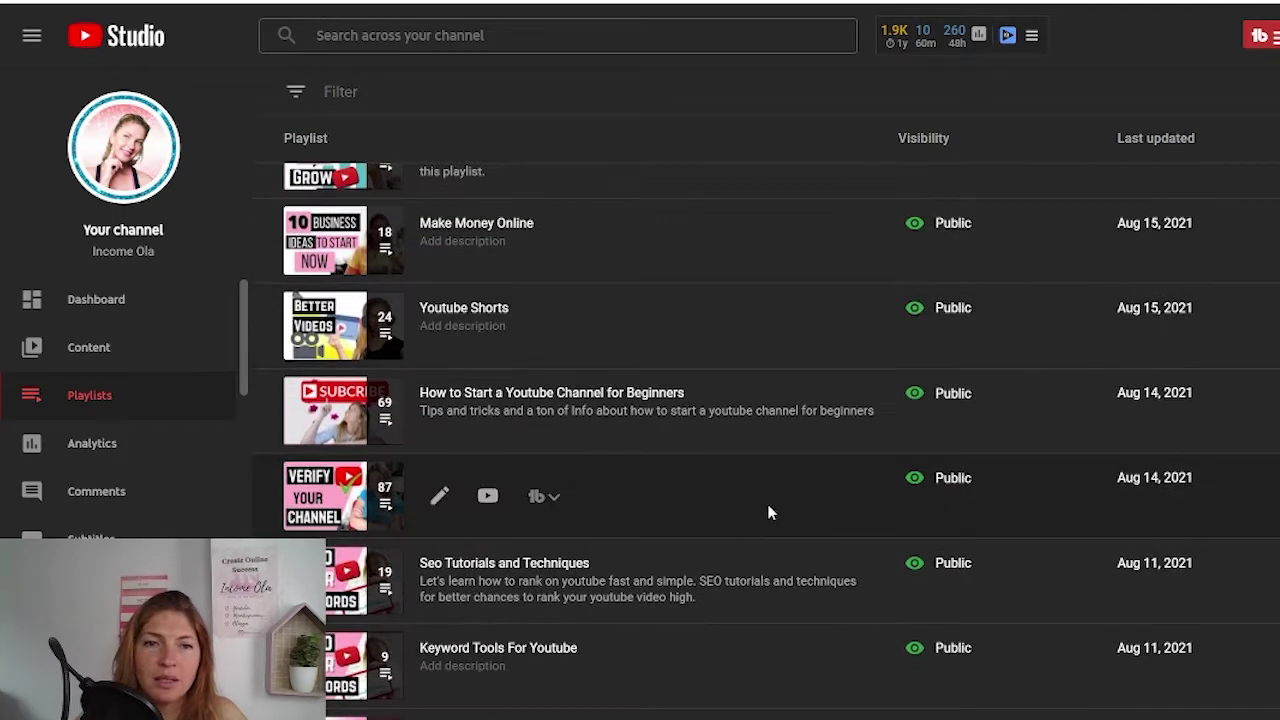
Open the "YouTube For Beginners" playlist for editing and view the extra options for the playlist and its first video.
click(440, 497)
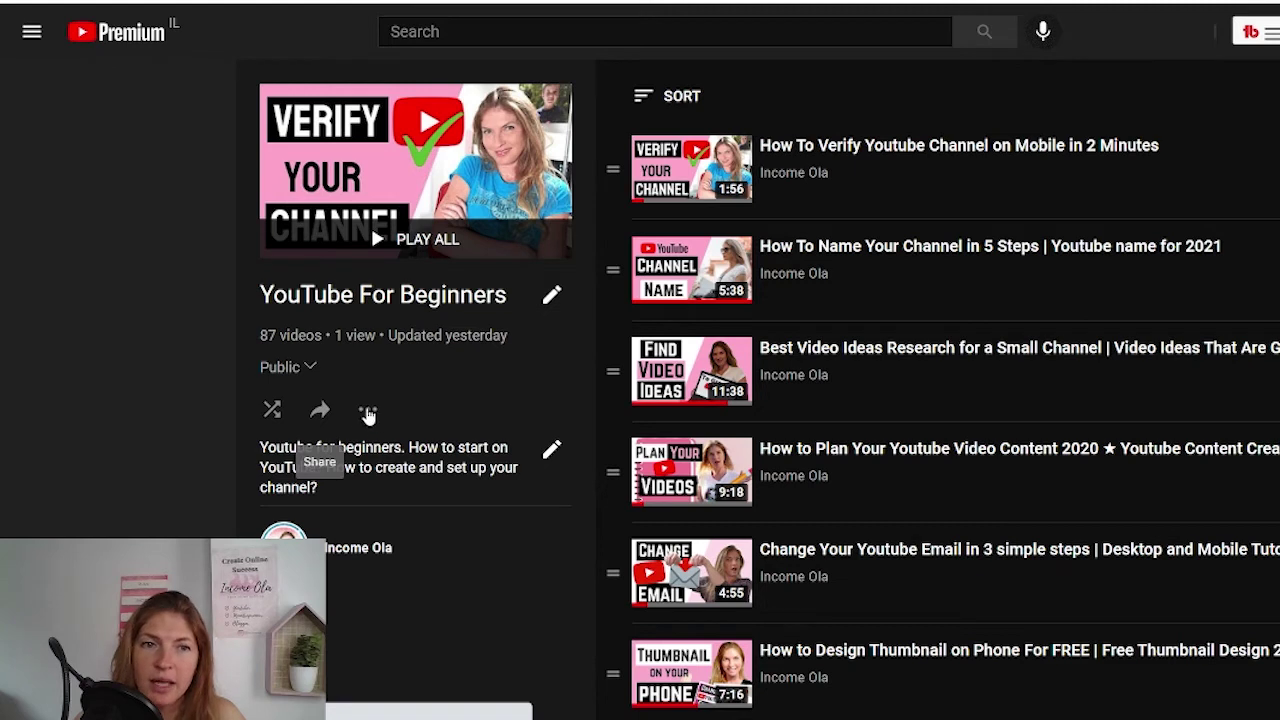
click(368, 410)
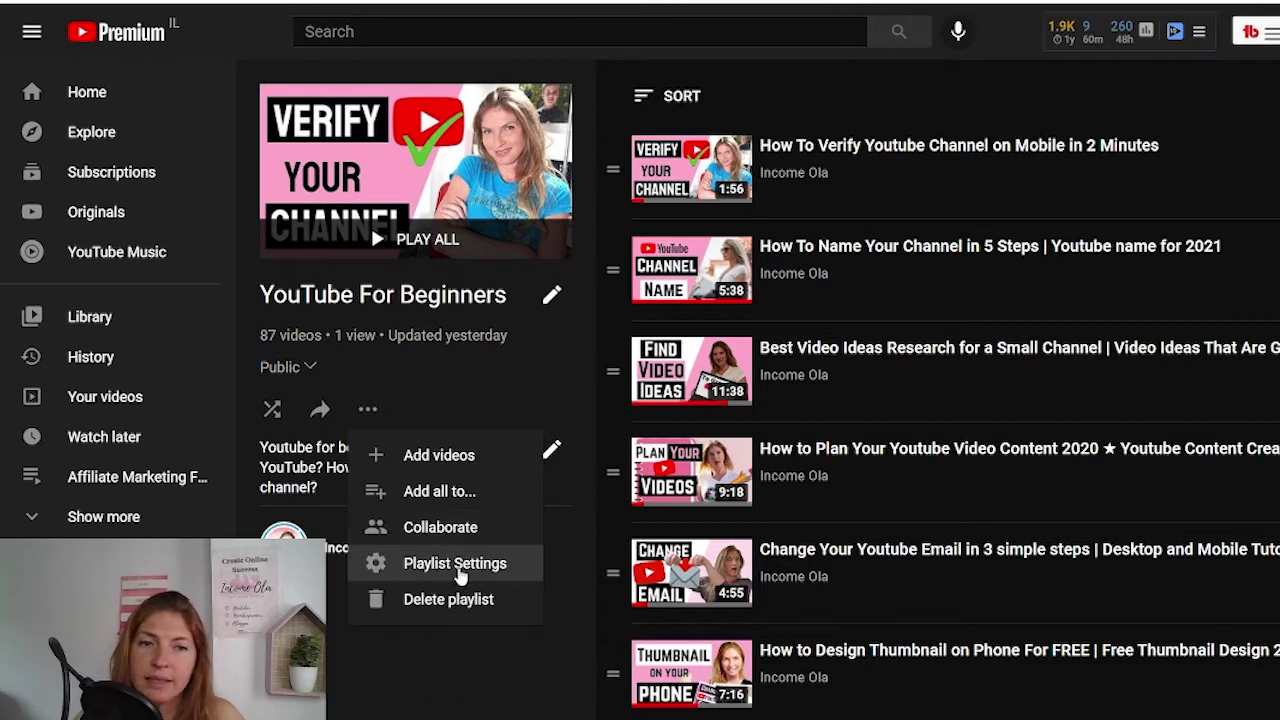
click(474, 375)
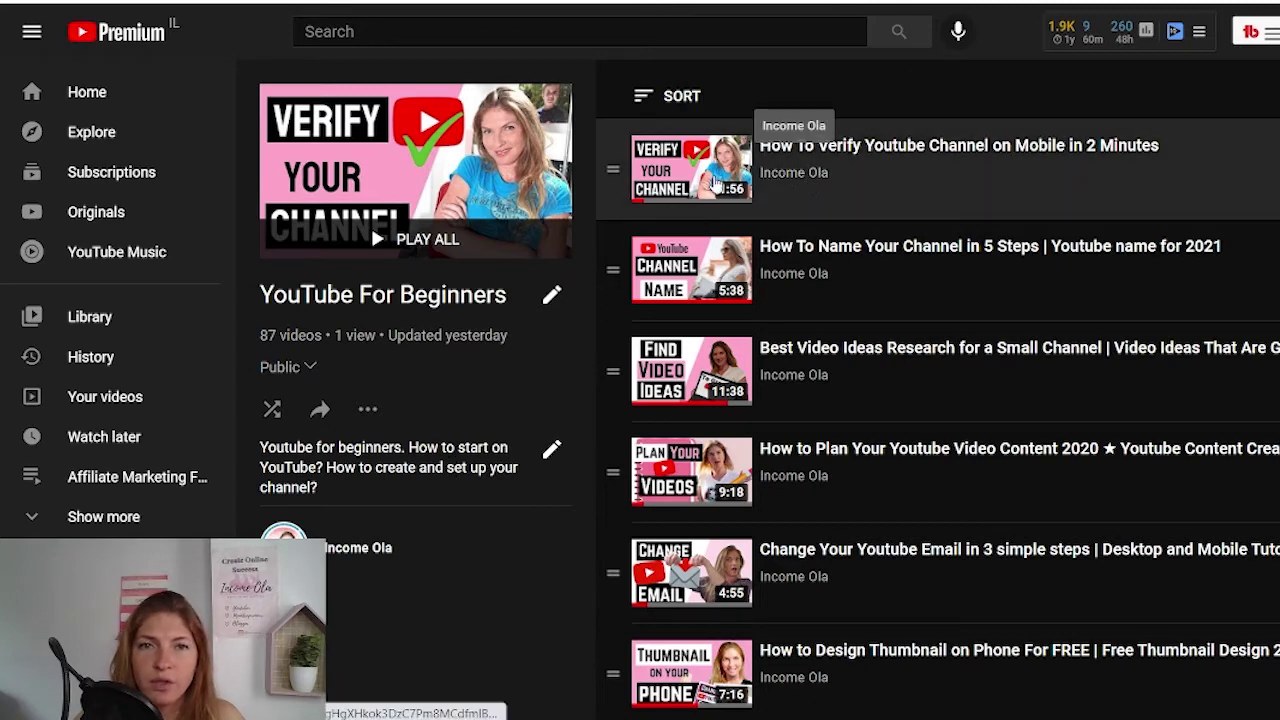
mouse_move(611, 172)
mouse_down()
mouse_move(613, 297)
mouse_move(612, 172)
mouse_up()
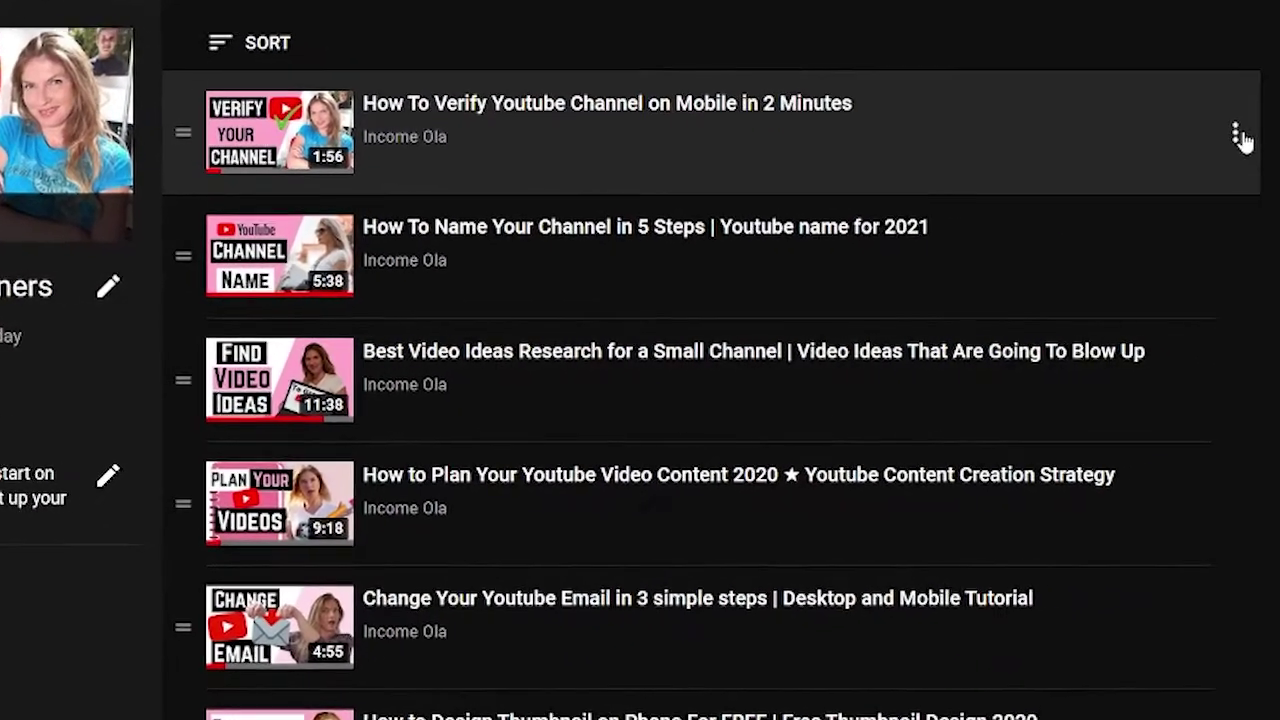
click(1238, 134)
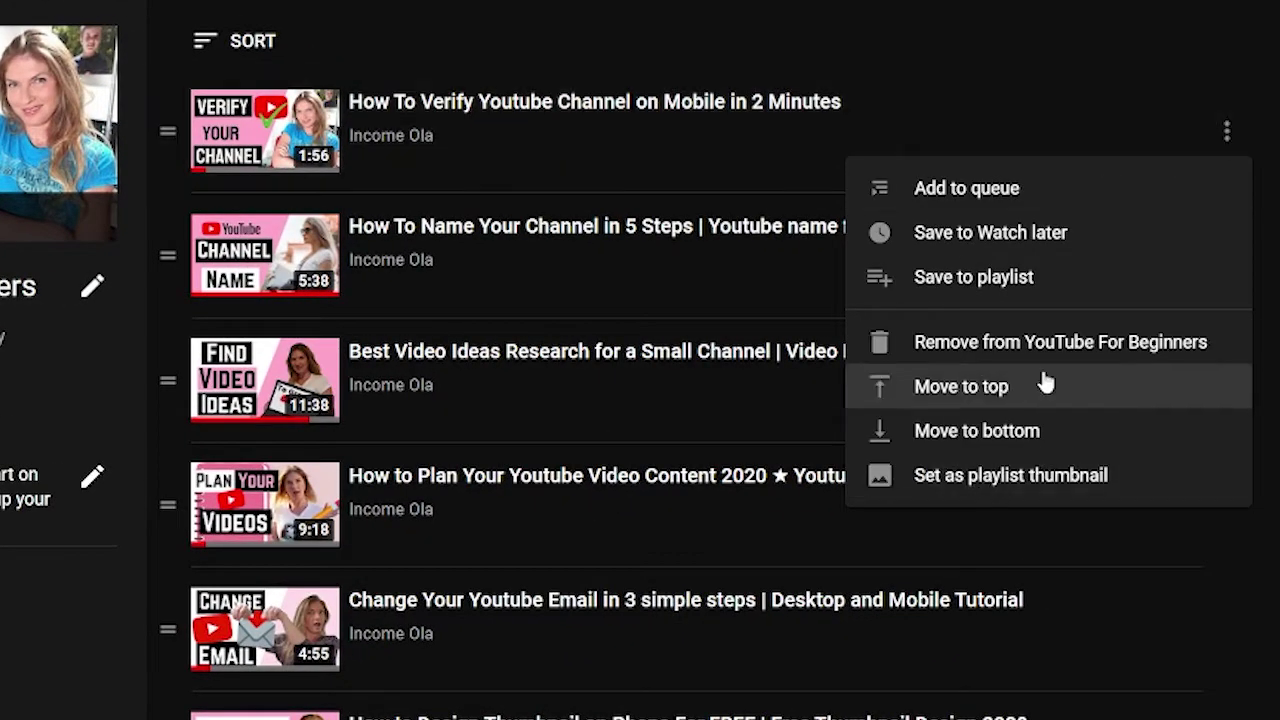
click(1226, 131)
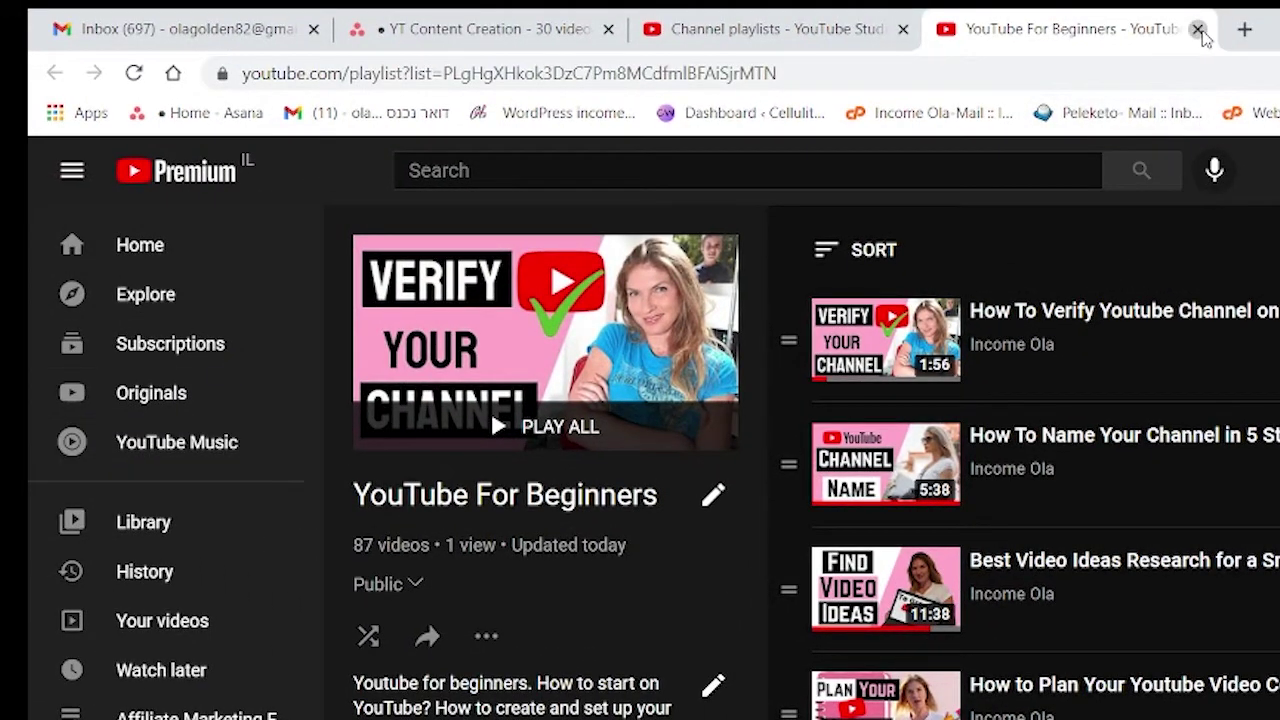
Close the playlist page and view the watch time and subscriber charts in the channel analytics overview.
click(1198, 30)
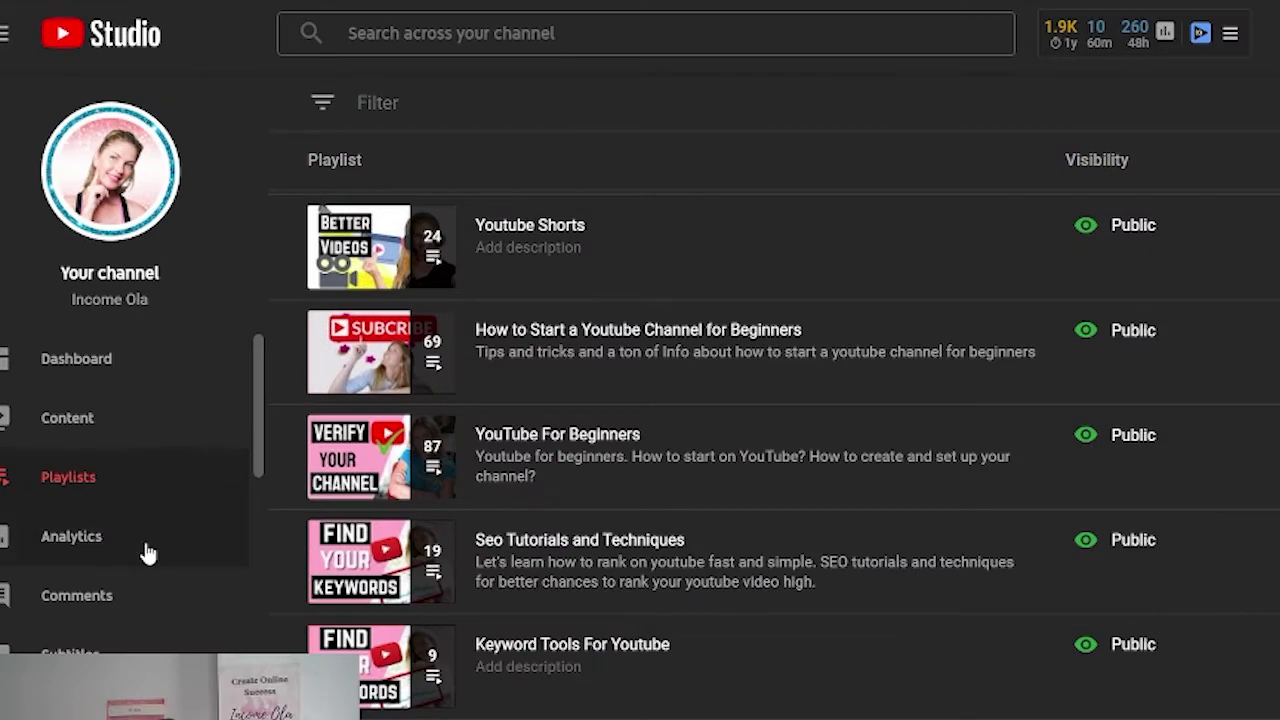
click(90, 540)
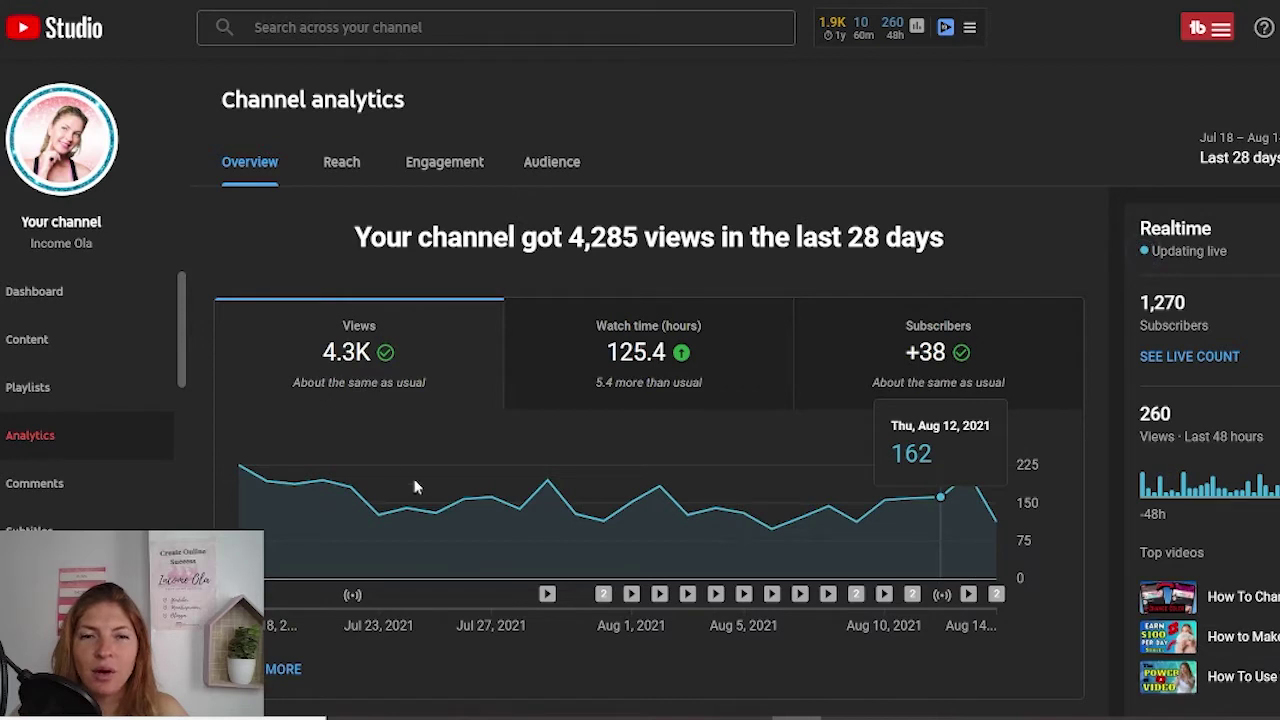
click(553, 350)
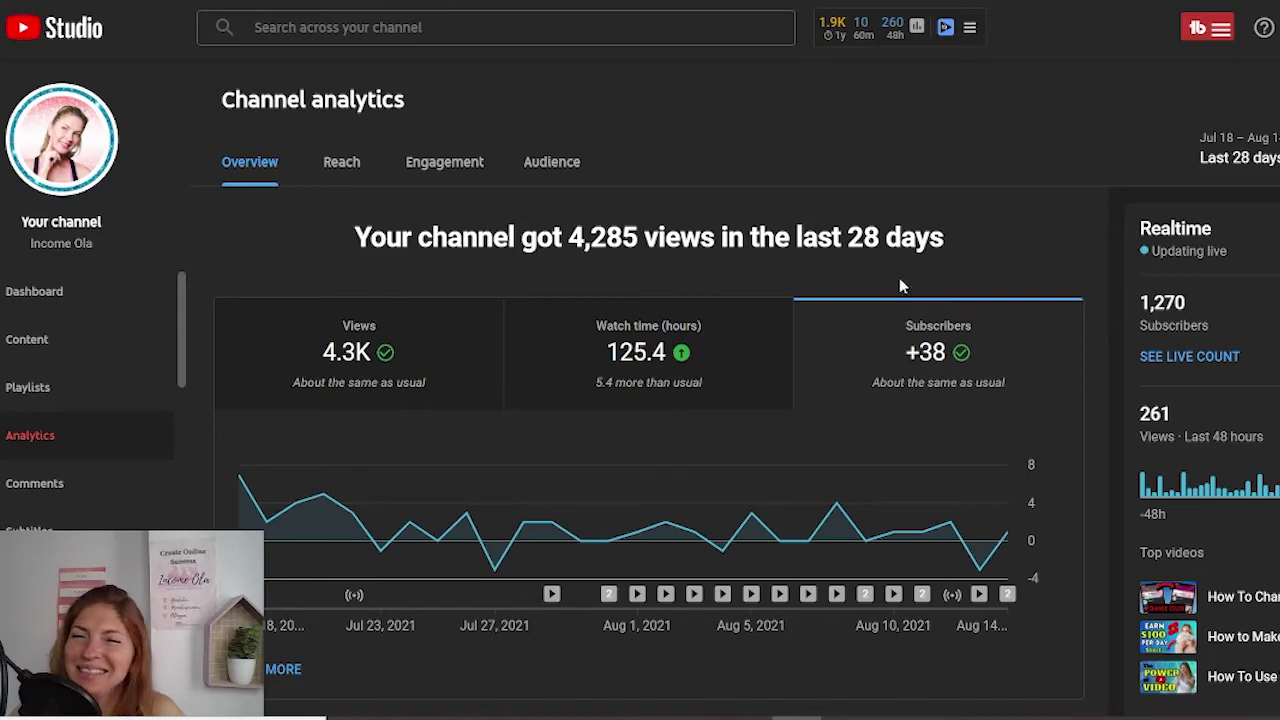
scroll(1130, 245, down, 1)
scroll(1132, 246, up, 1)
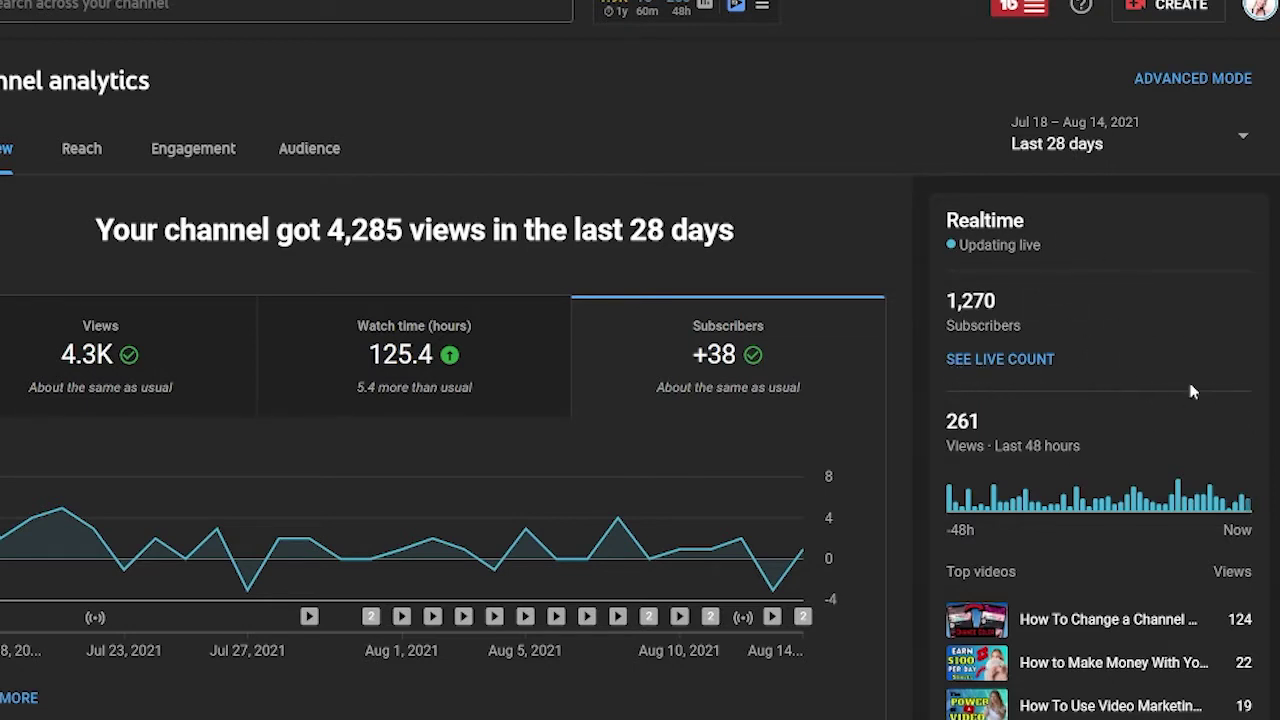
Open the full realtime report, review its top videos for the last 48 hours and 60 minutes, and close it.
scroll(1135, 530, down, 1)
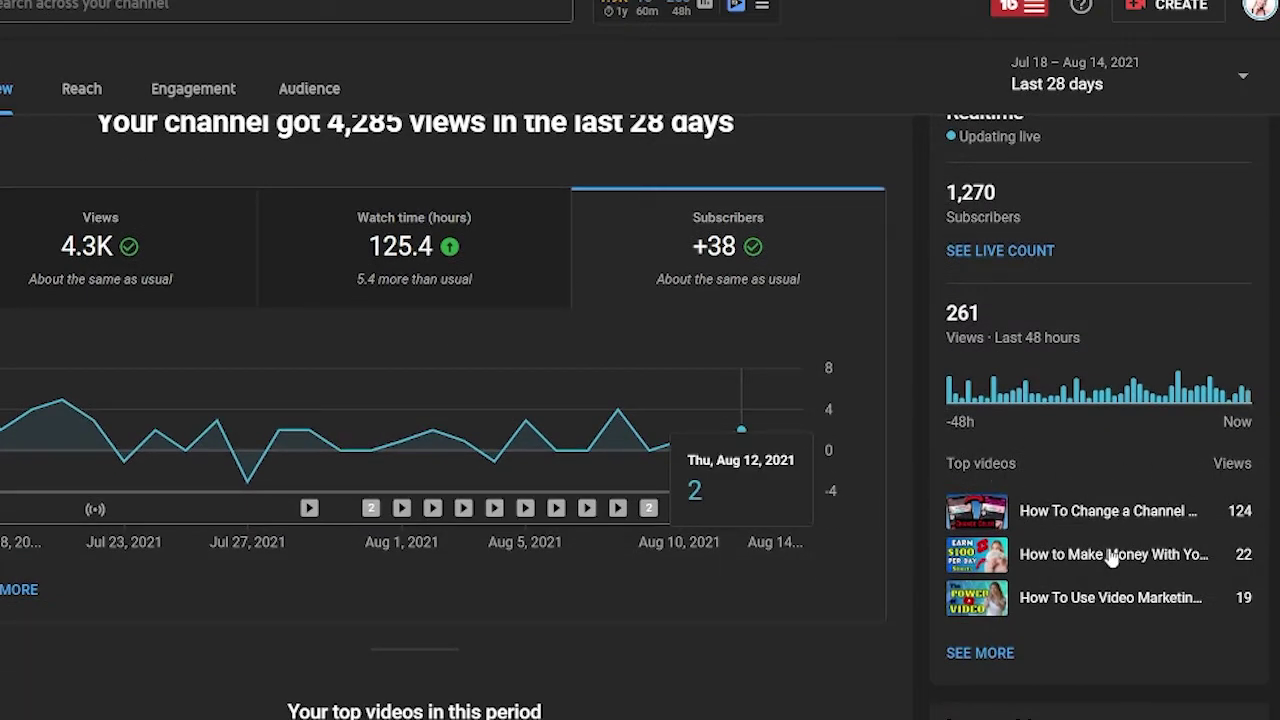
click(982, 653)
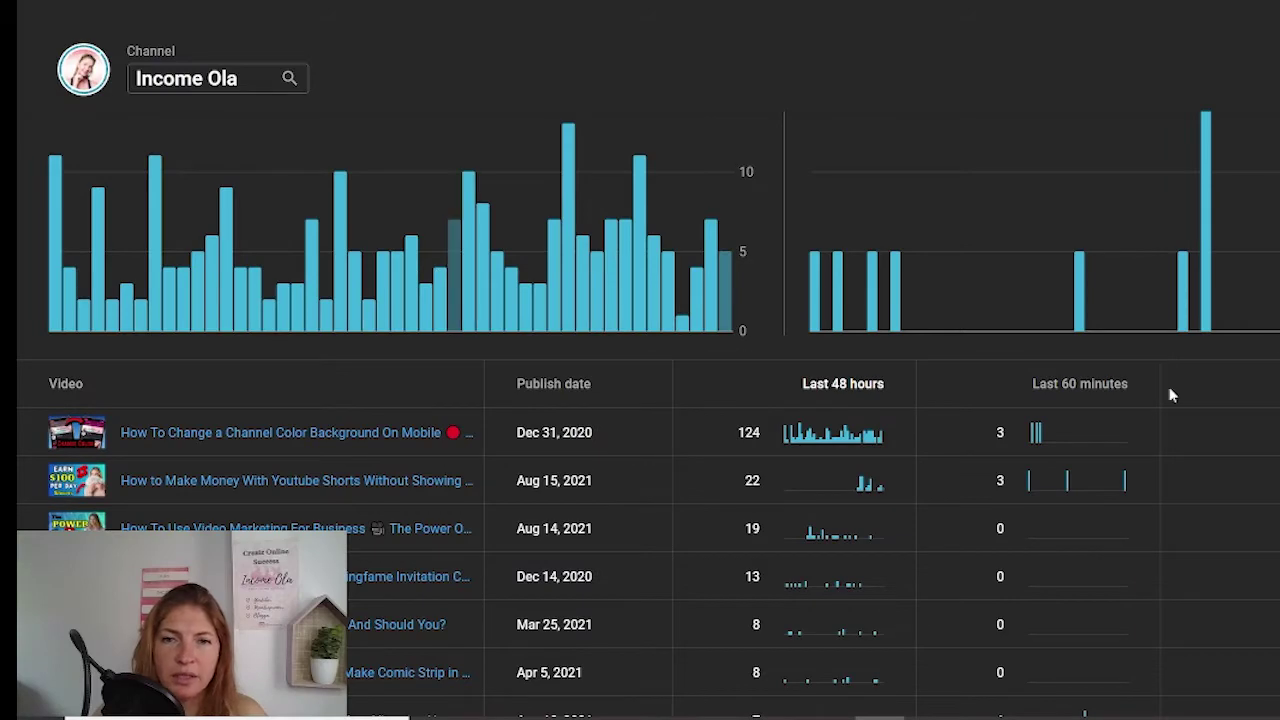
scroll(1160, 405, down, 2)
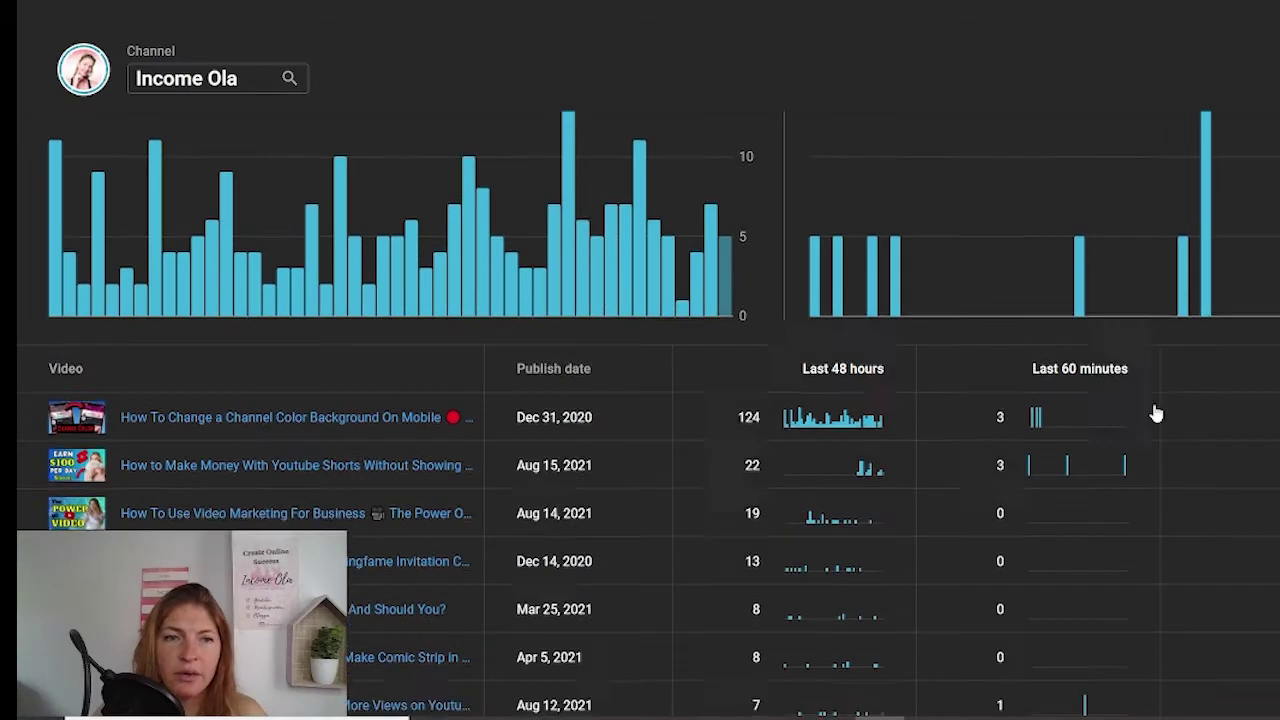
mouse_move(85, 337)
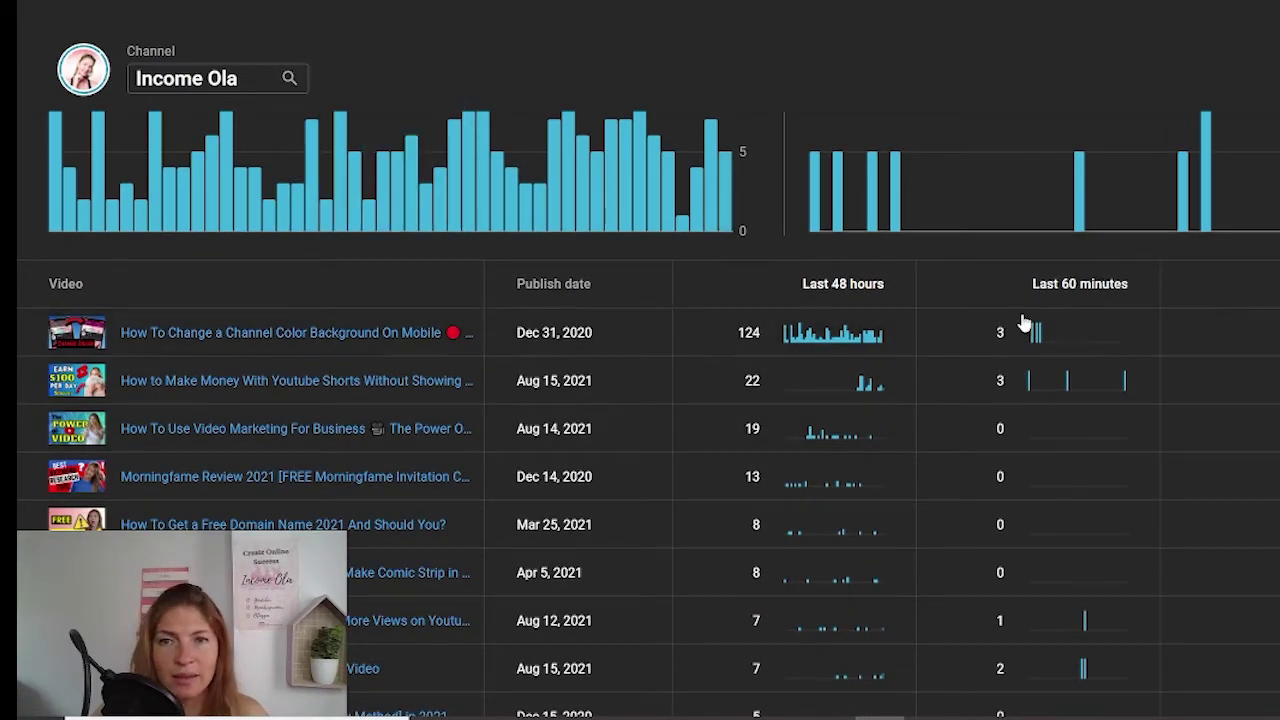
scroll(1003, 156, up, 2)
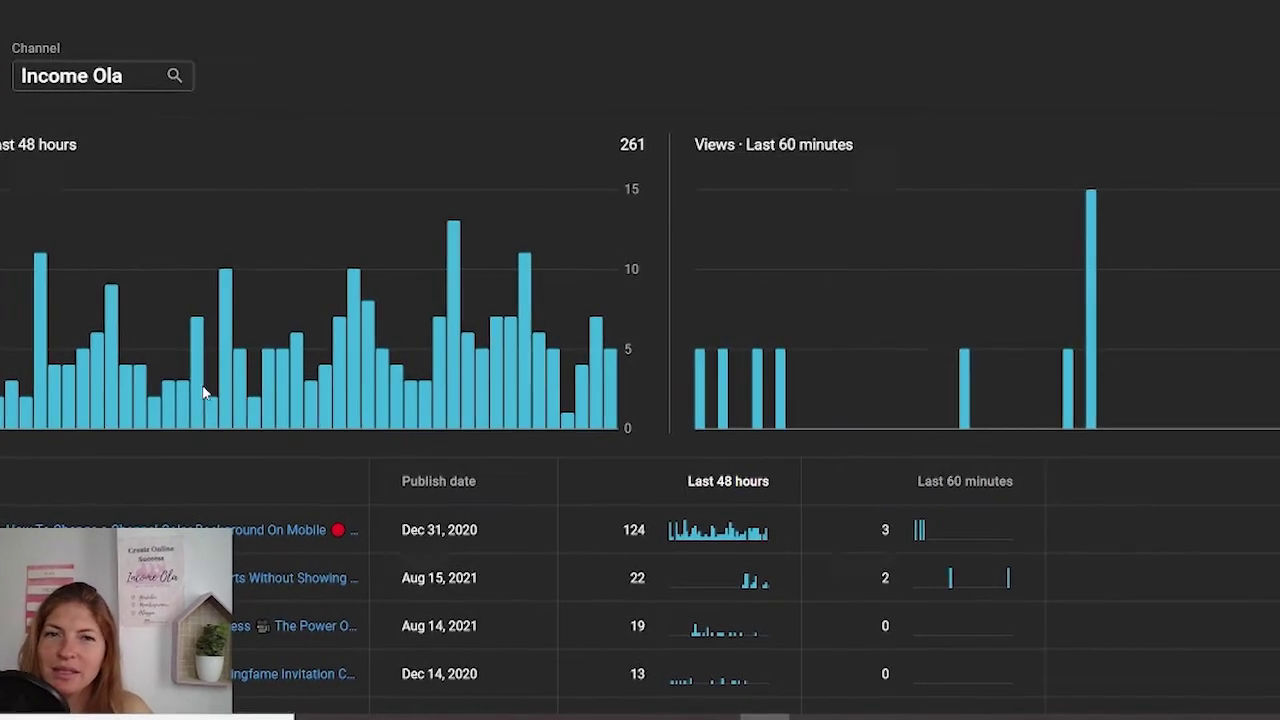
click(1247, 18)
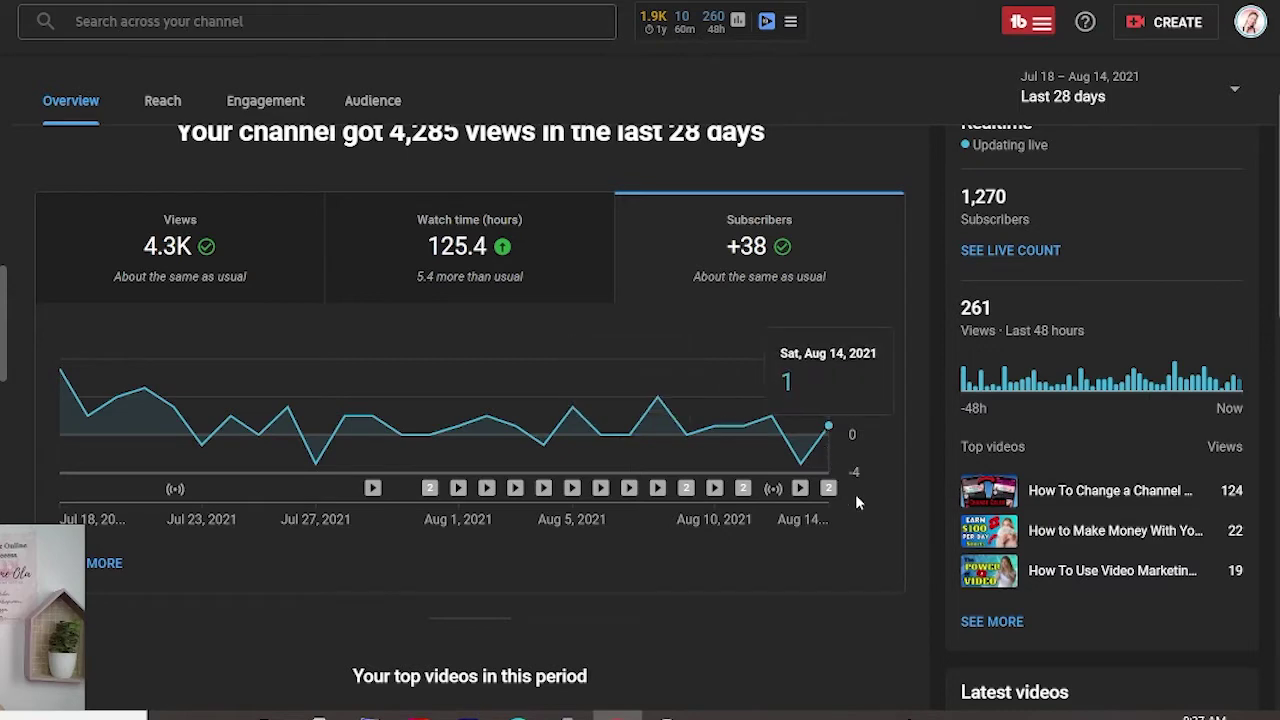
Look through the channel's top videos in this period and open the detailed report of views by video.
scroll(887, 525, down, 3)
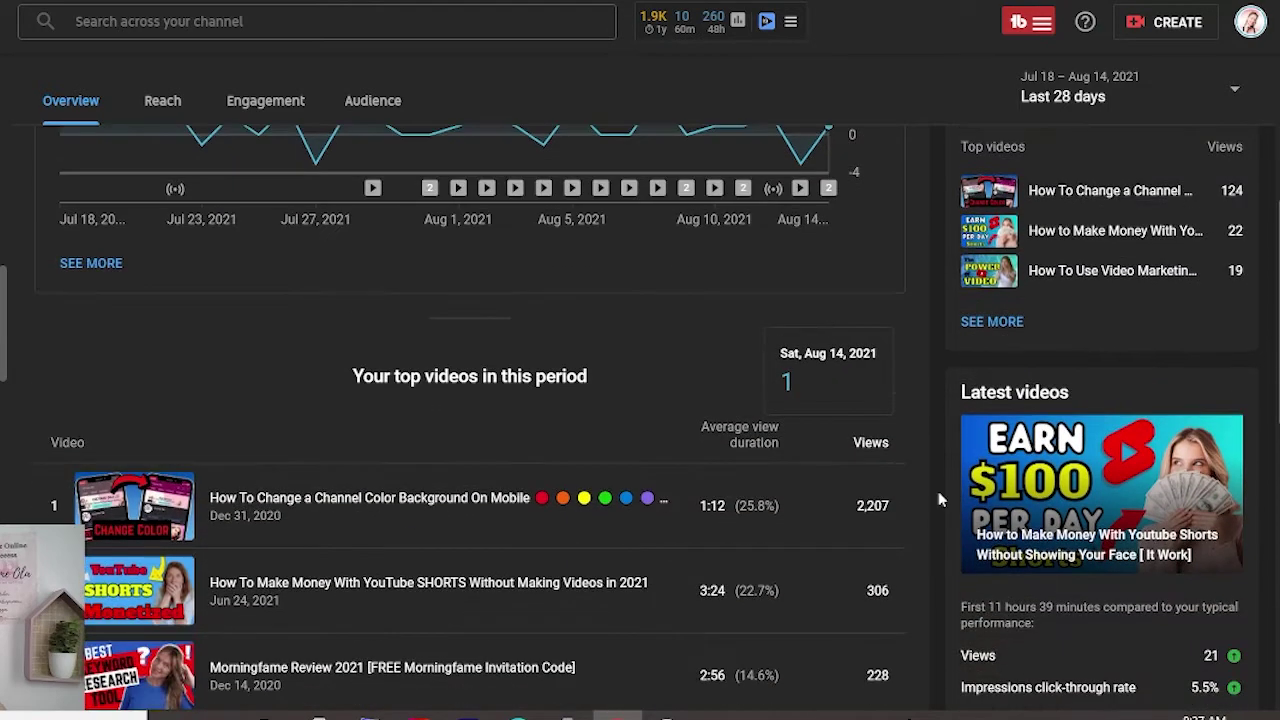
scroll(938, 491, down, 2)
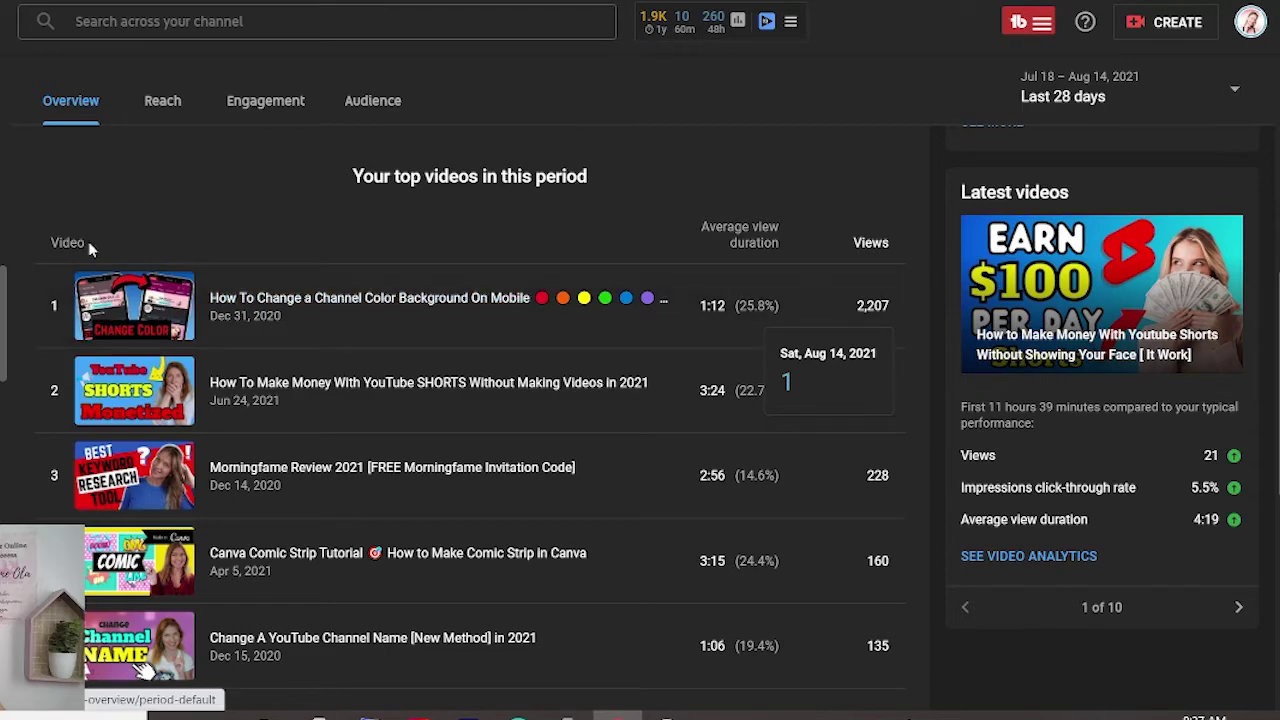
scroll(434, 460, up, 3)
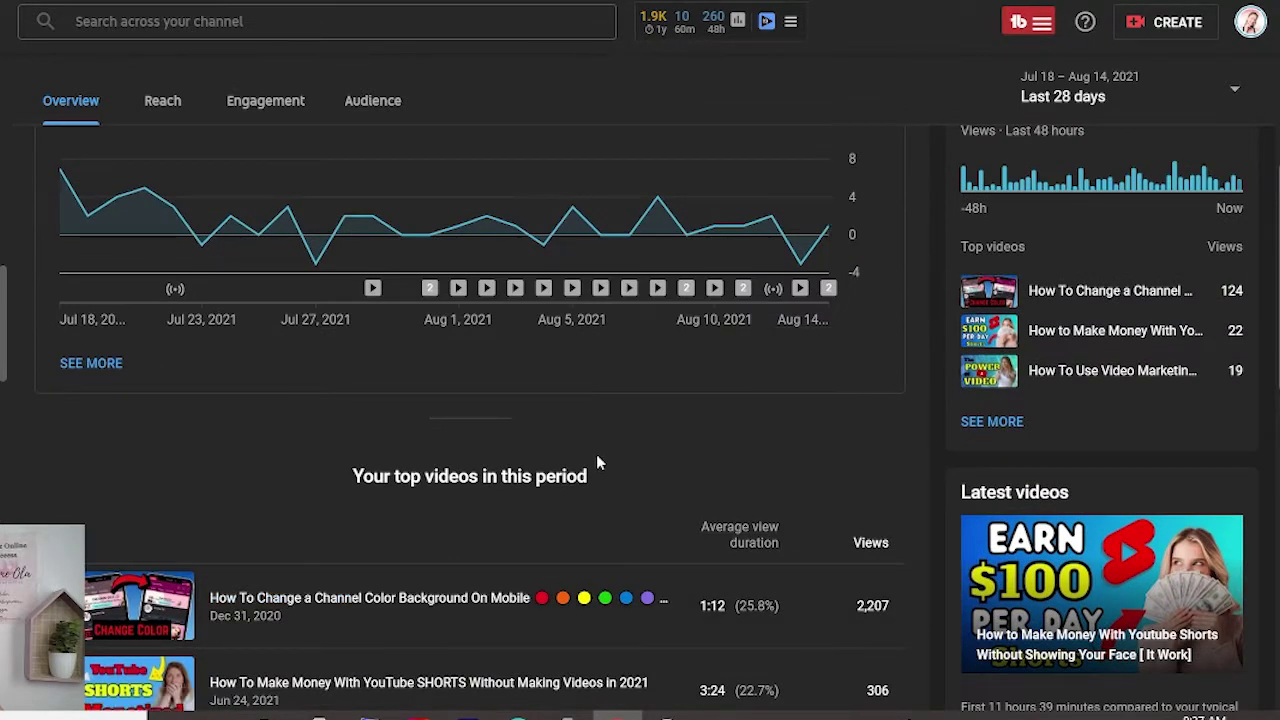
scroll(597, 460, down, 9)
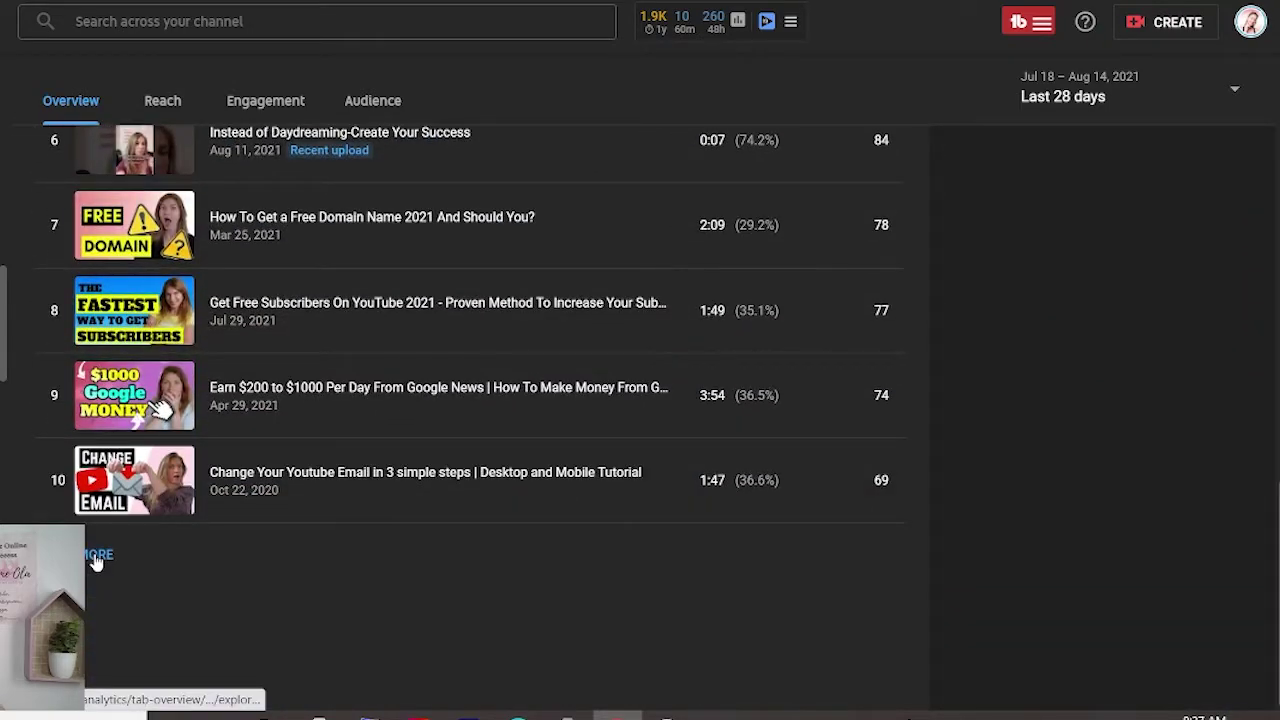
click(98, 558)
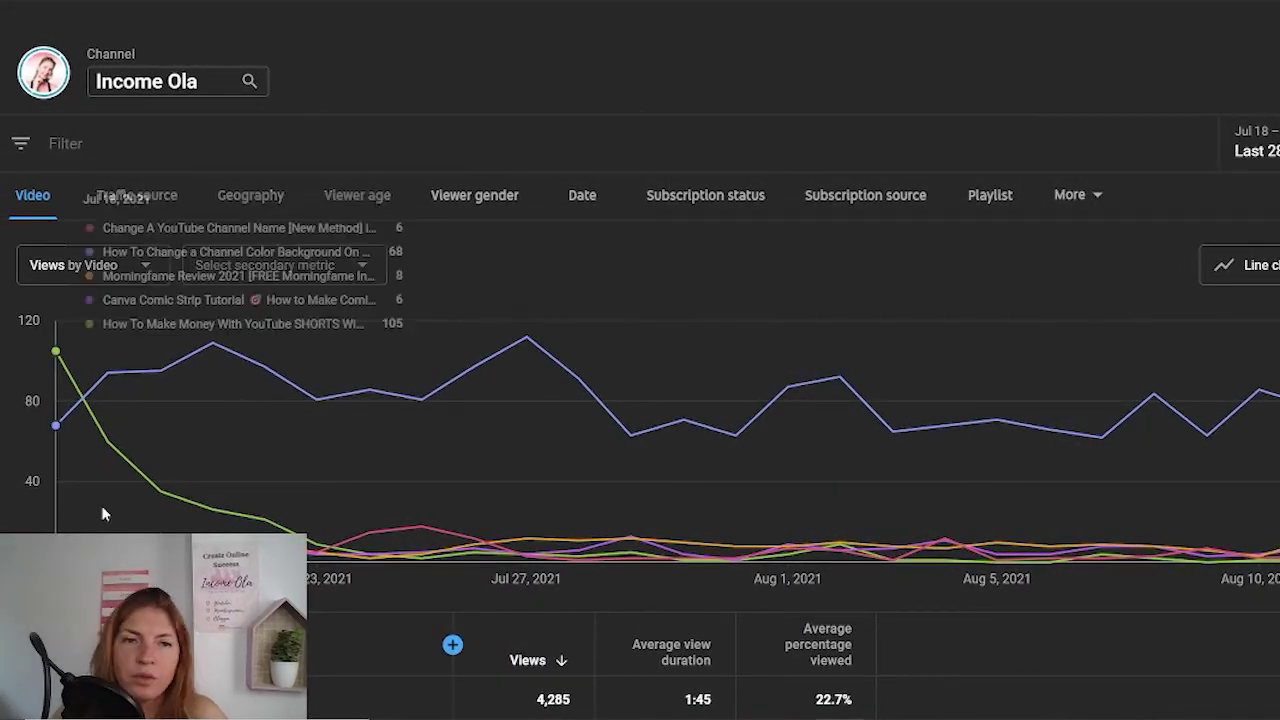
mouse_move(419, 447)
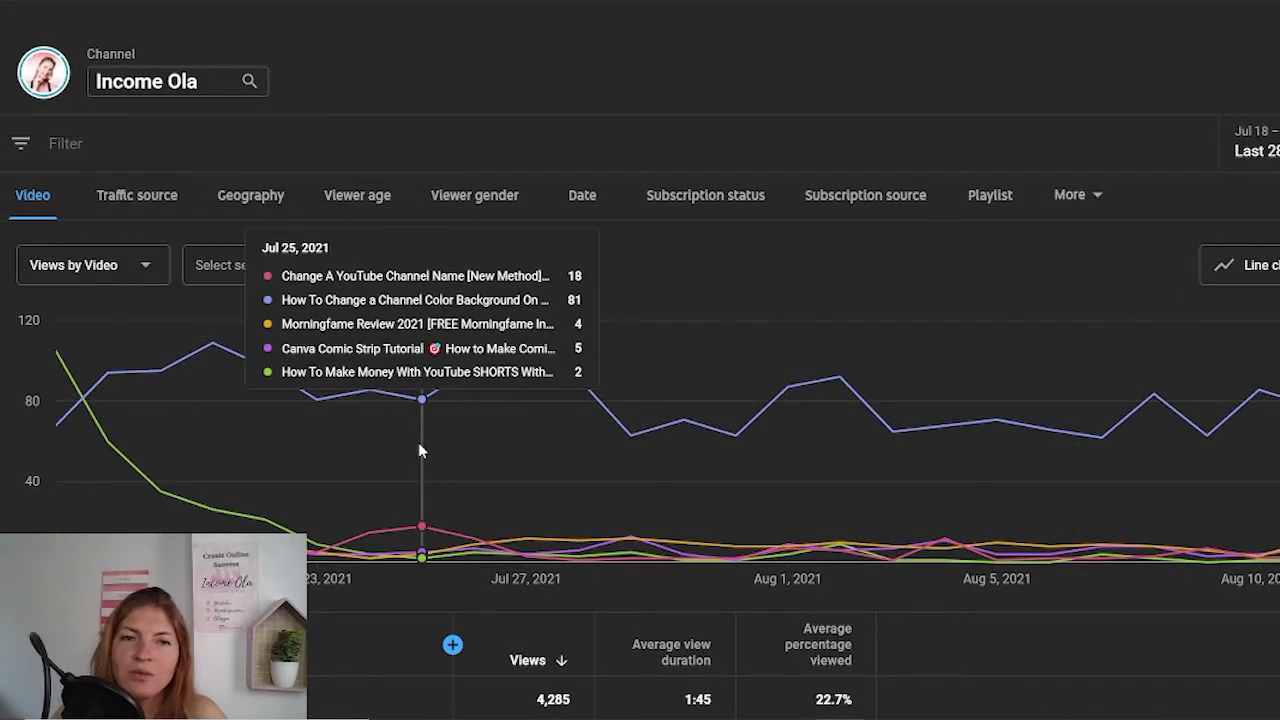
Break the views down by traffic source and examine the daily chart and the table of sources.
click(135, 200)
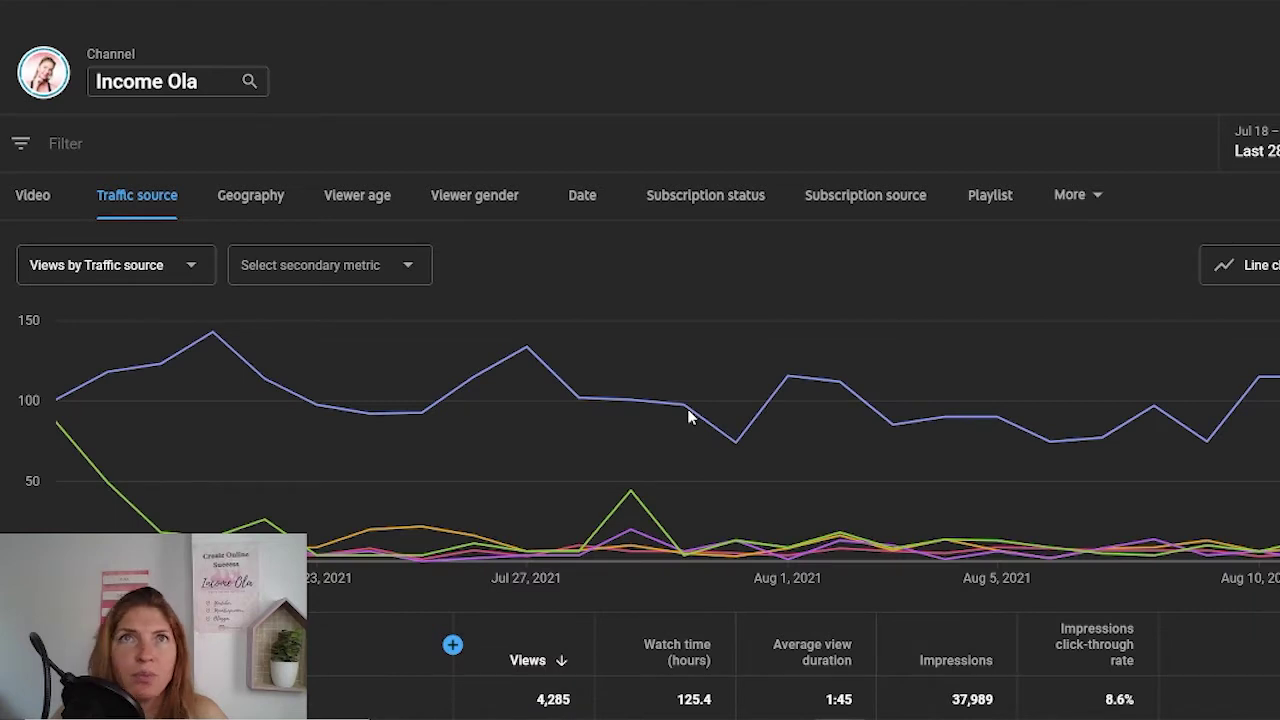
mouse_move(223, 469)
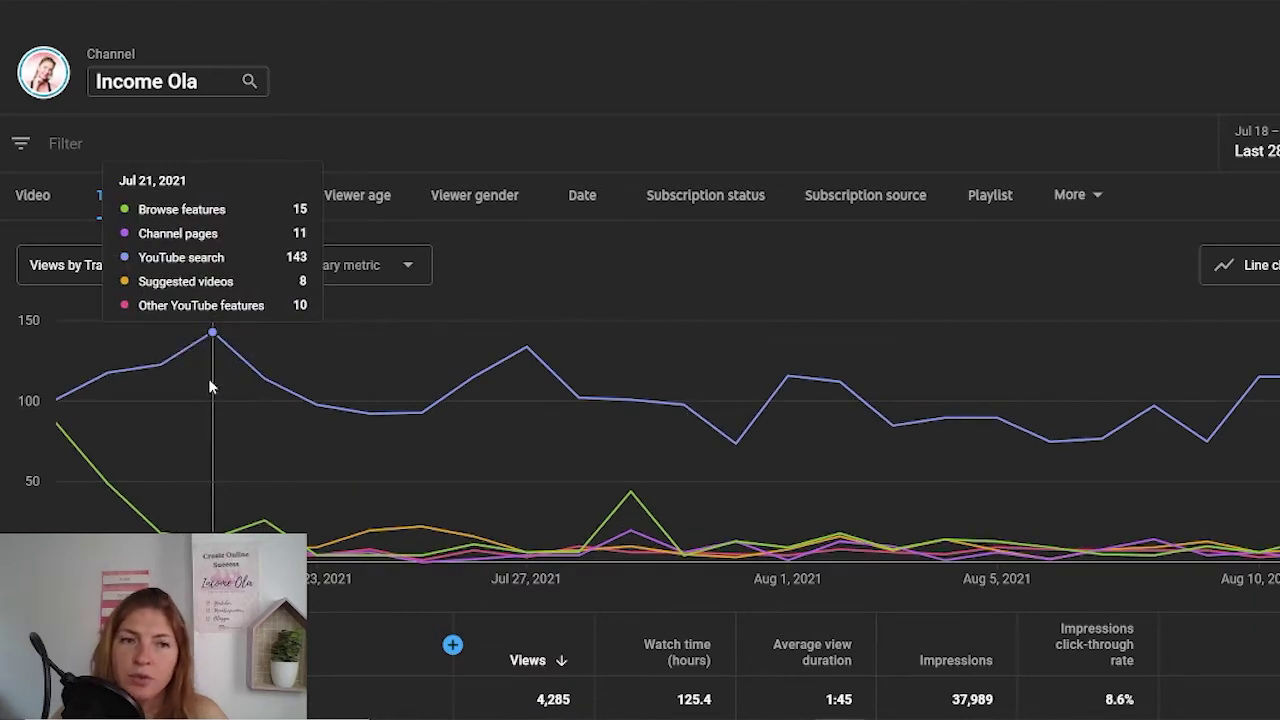
mouse_move(530, 403)
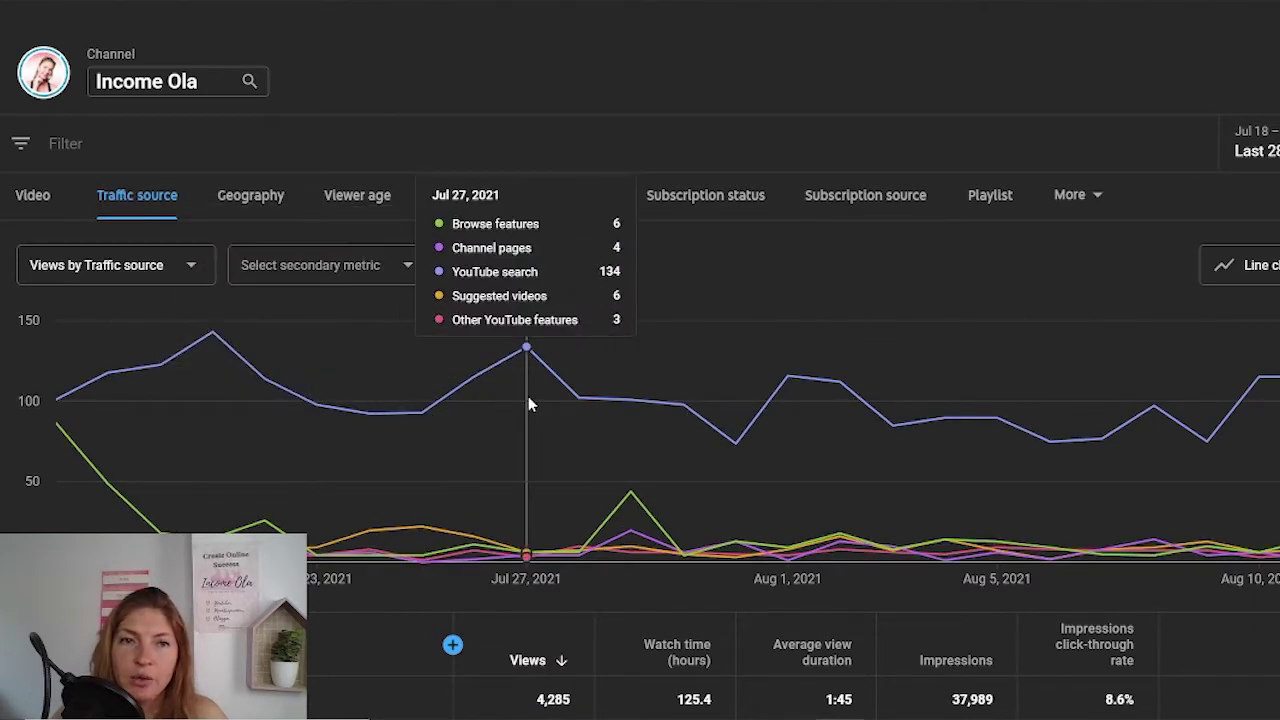
mouse_move(97, 428)
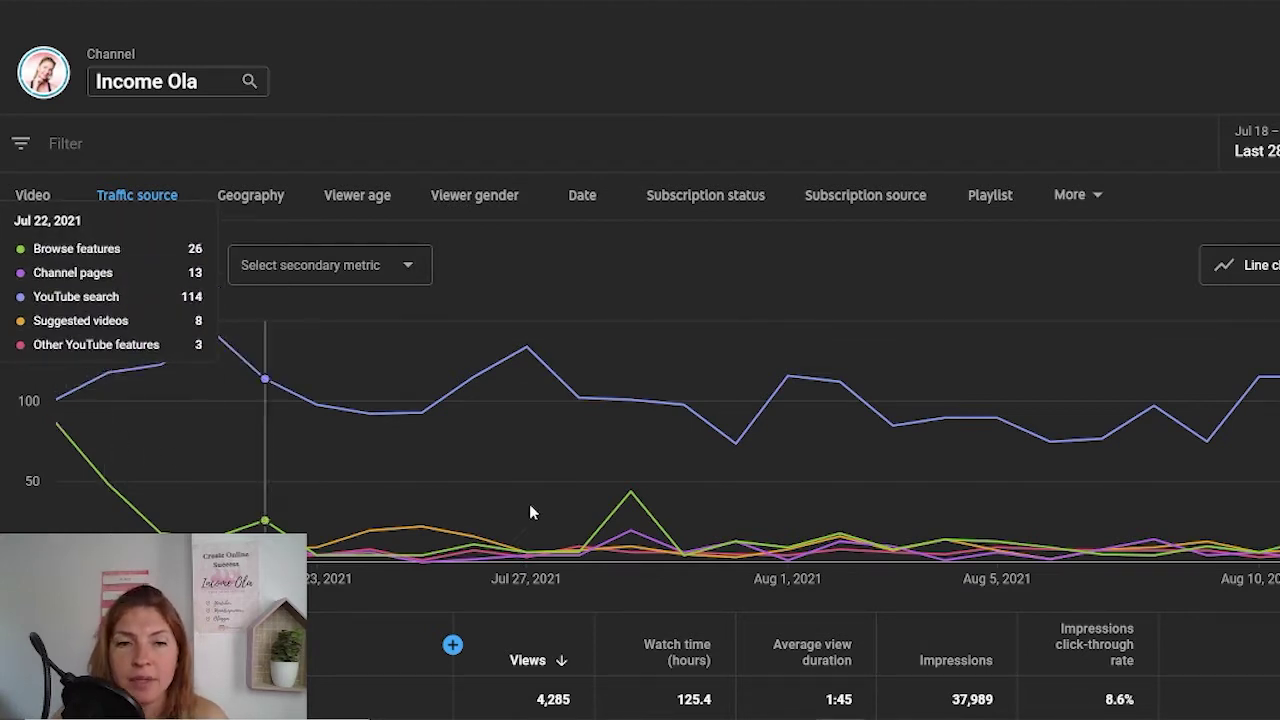
scroll(529, 504, down, 2)
scroll(867, 441, down, 2)
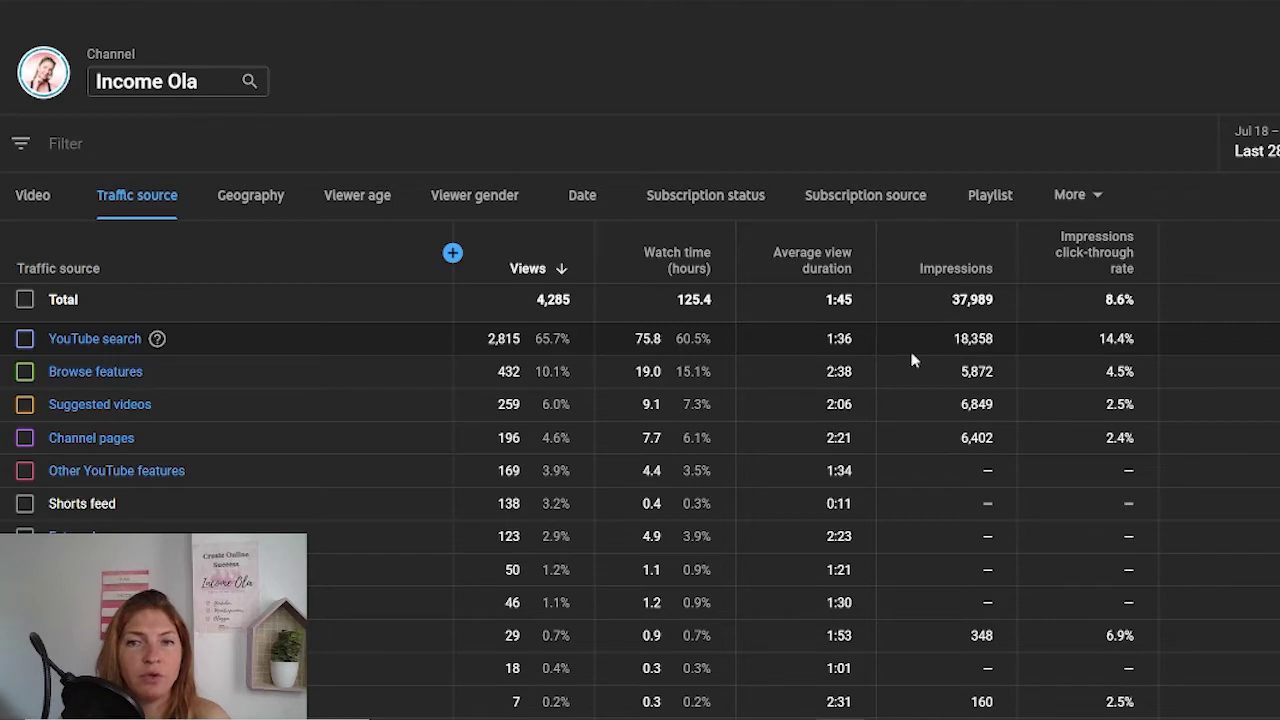
scroll(490, 612, up, 4)
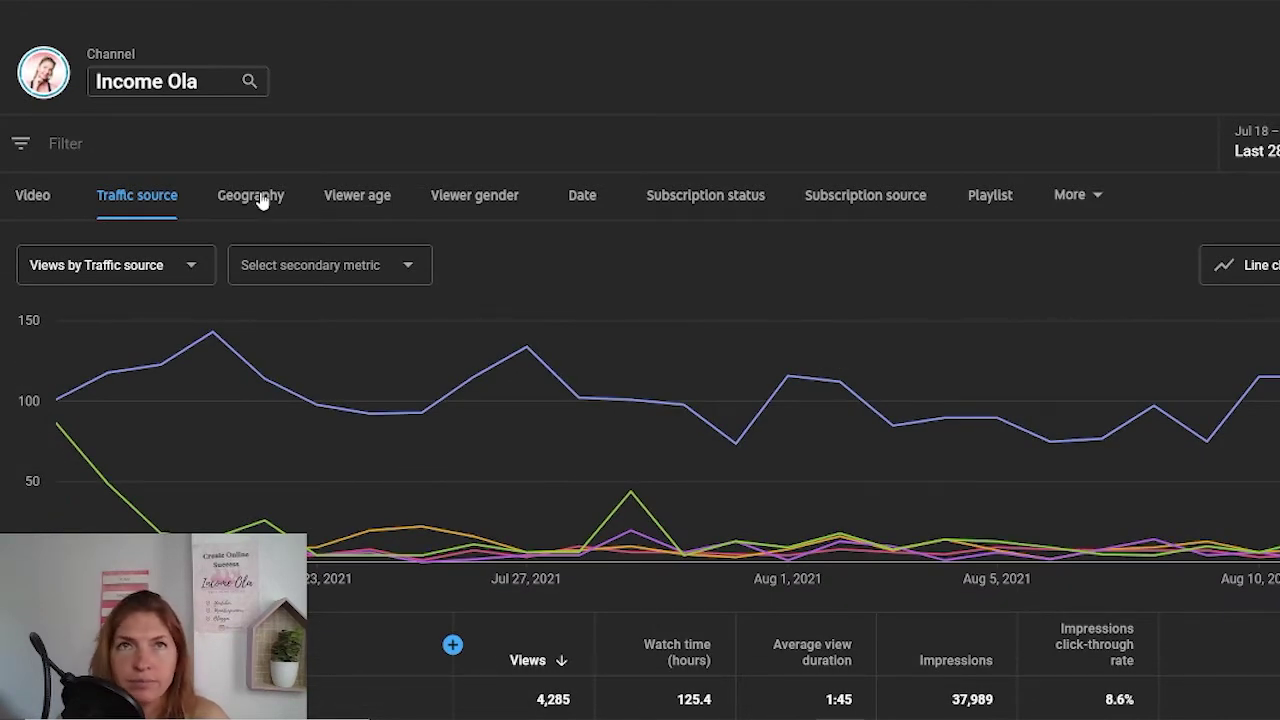
Break the views down by geography and examine the chart and the table of countries.
click(255, 196)
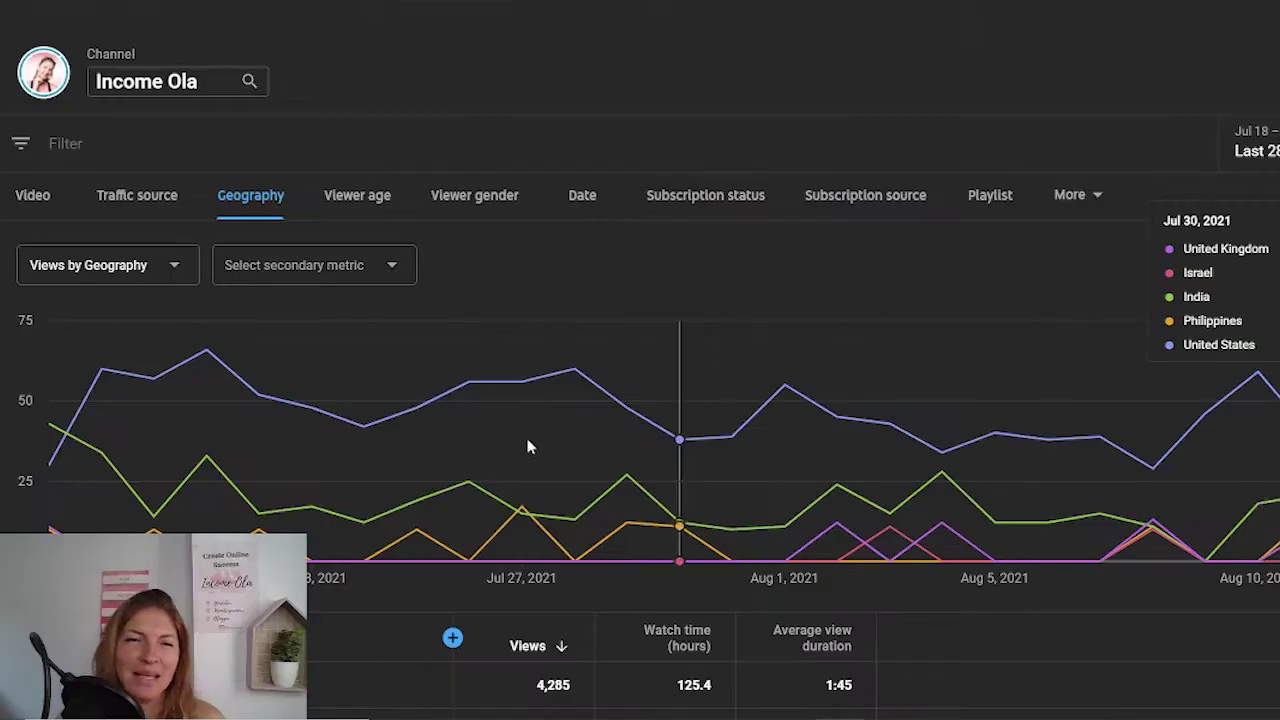
scroll(471, 443, down, 3)
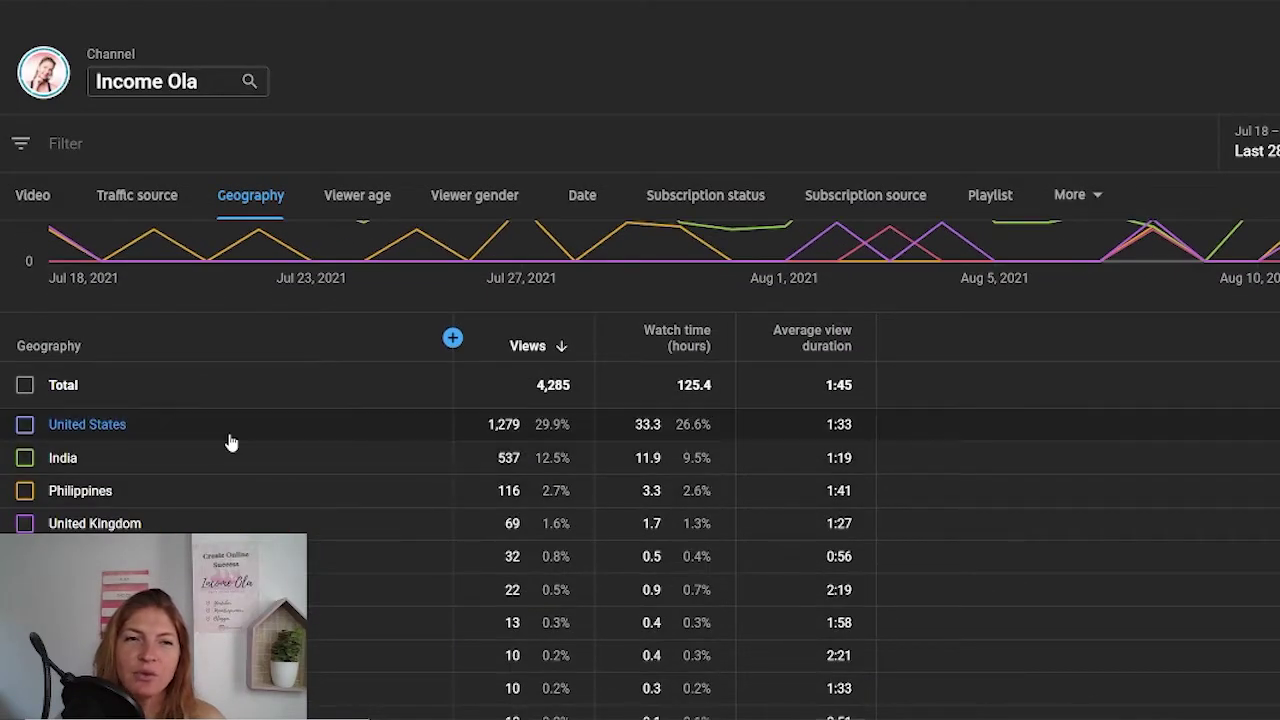
scroll(229, 440, down, 1)
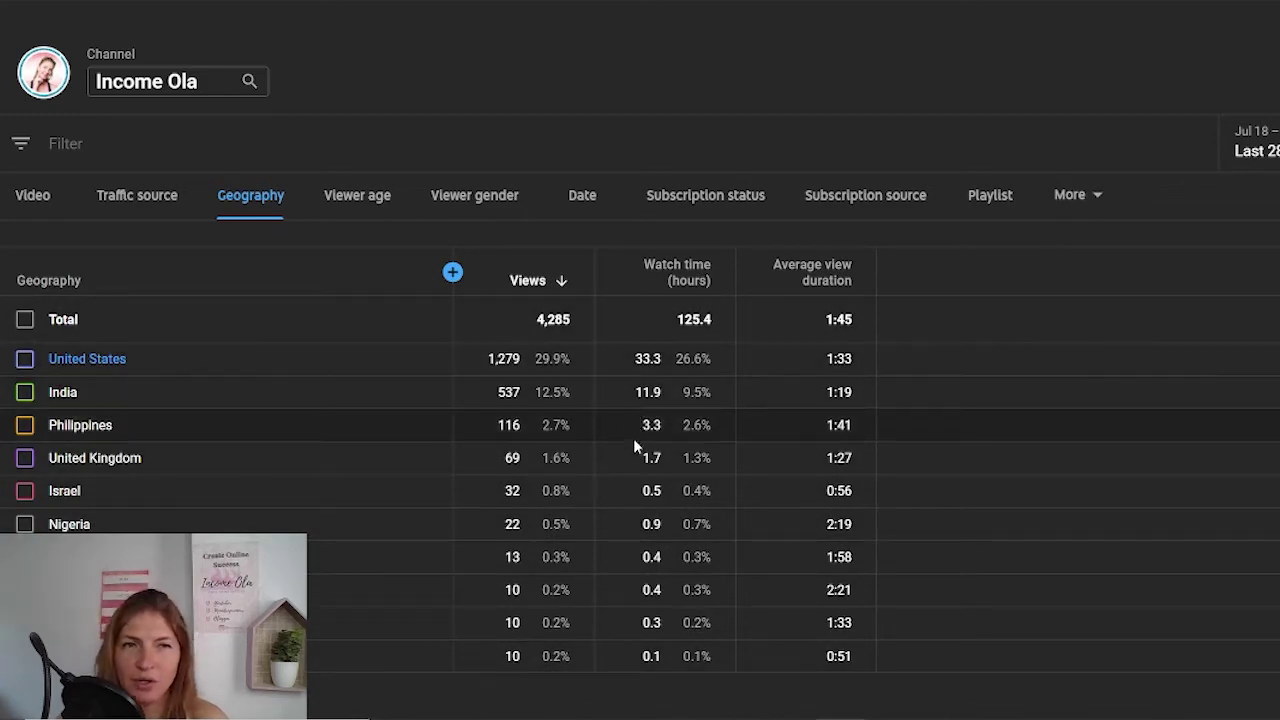
scroll(620, 450, up, 4)
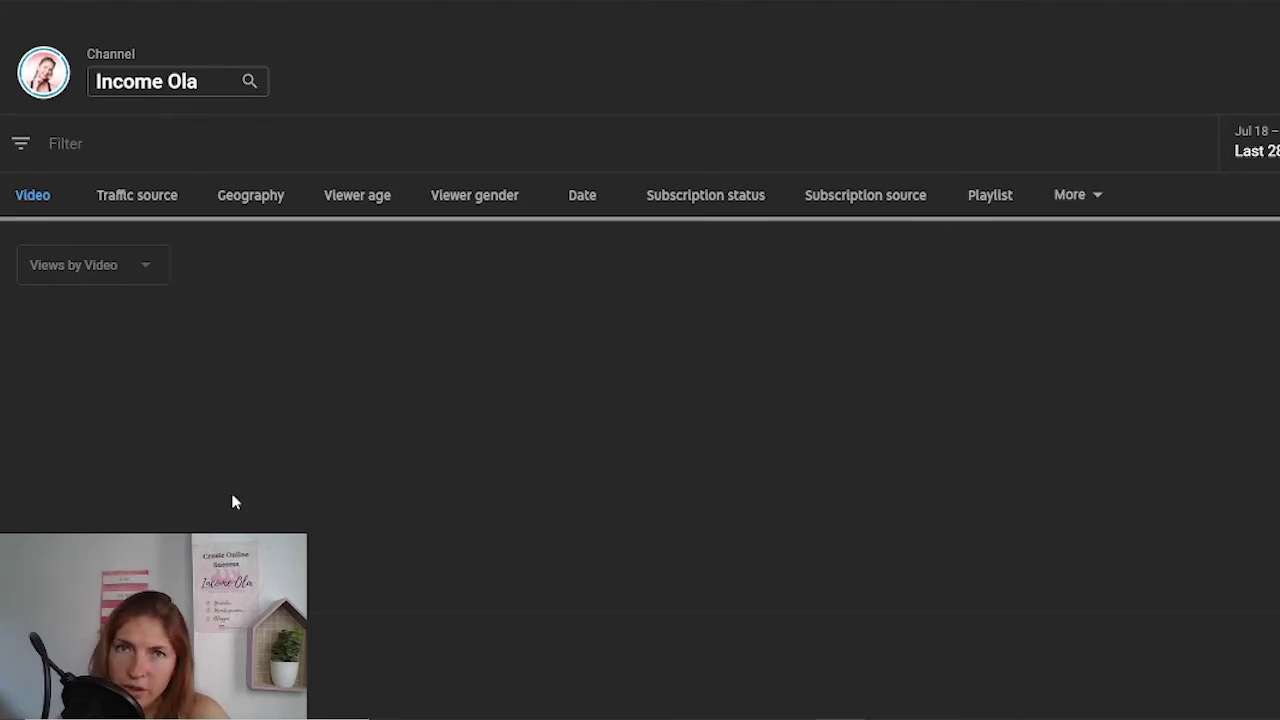
Try the bar chart for the views by video, view the date range options, and close the detailed report.
mouse_move(110, 368)
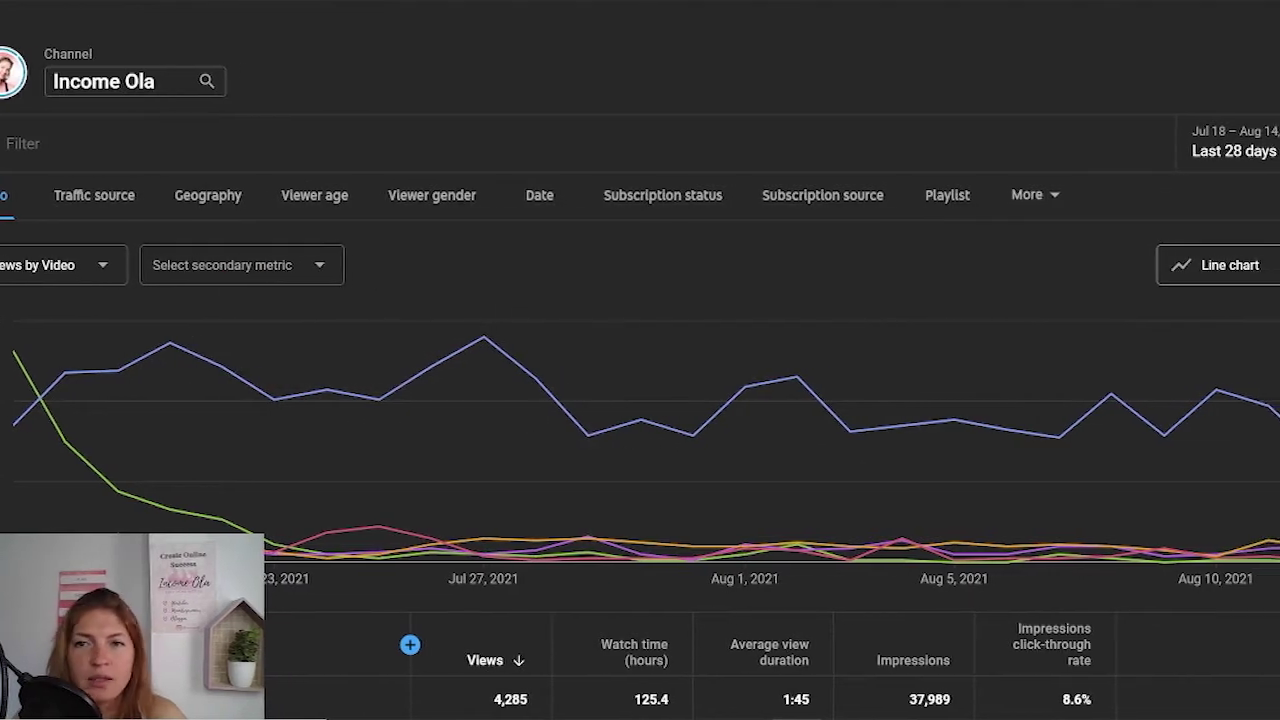
click(1230, 265)
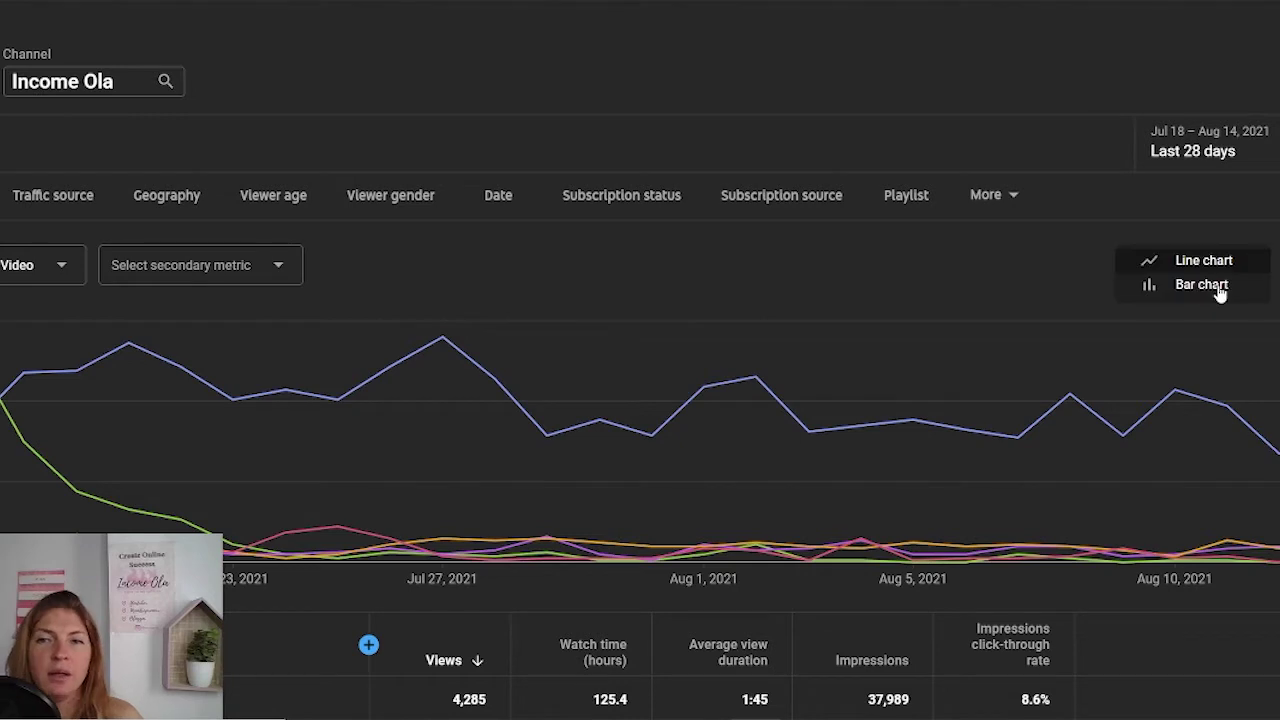
click(1203, 285)
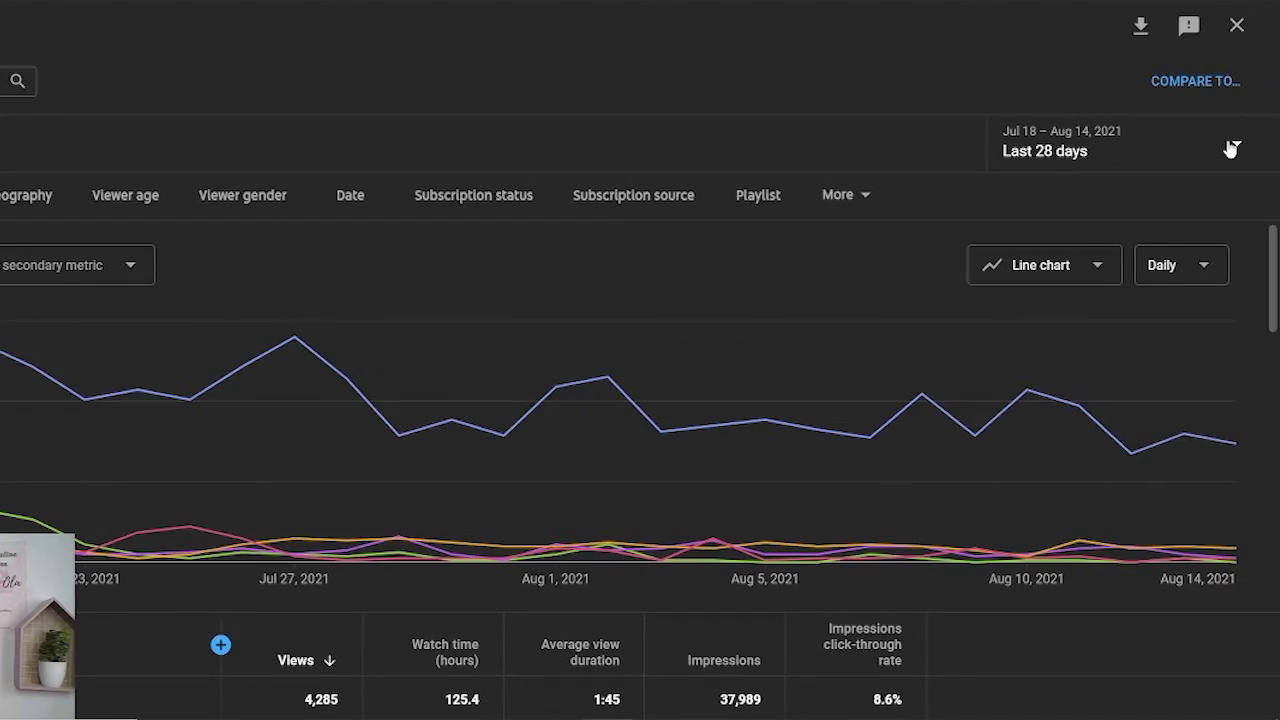
click(1230, 149)
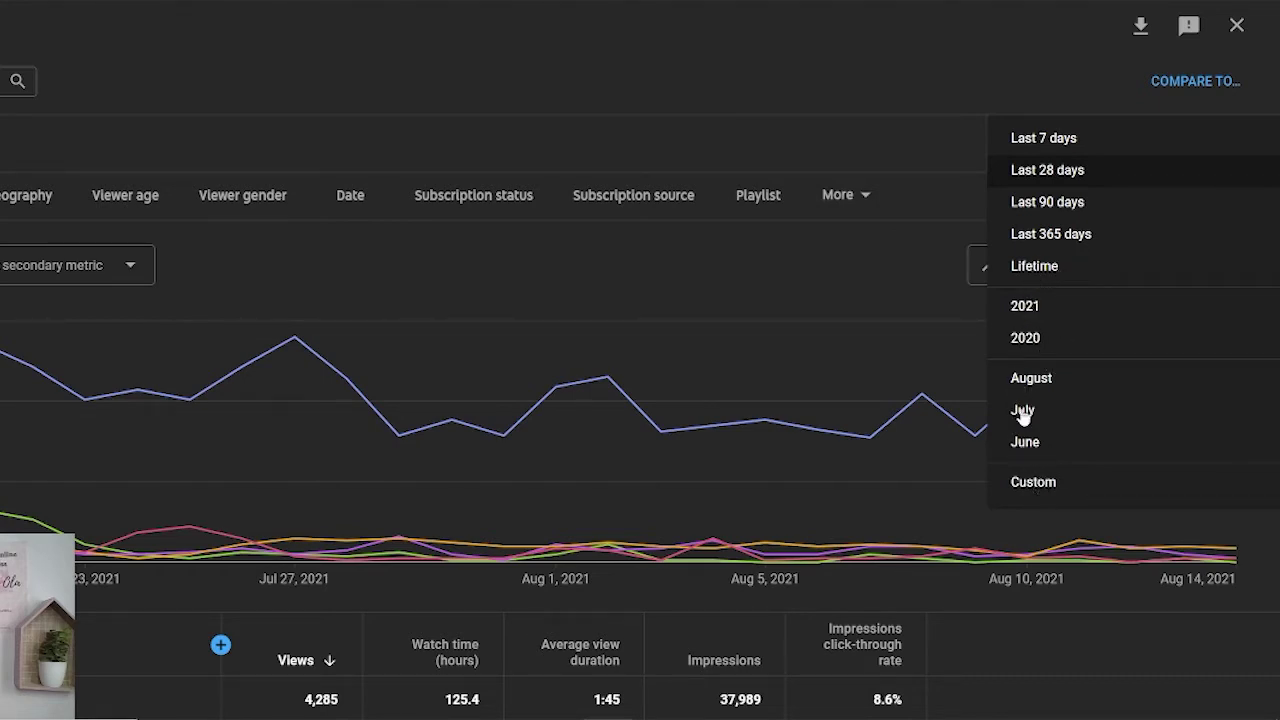
click(1237, 28)
click(1238, 28)
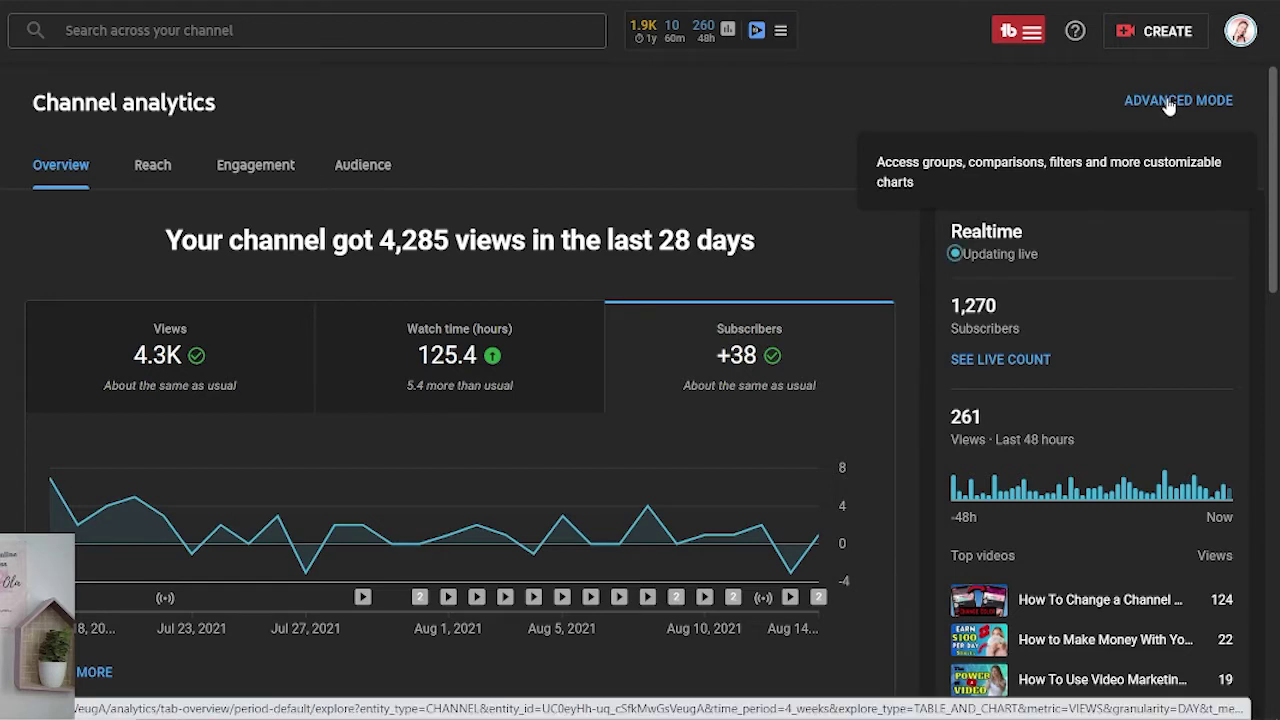
Open the channel's reach analytics and examine the impressions metrics and the click-through rate explanation in the watch time funnel.
click(152, 168)
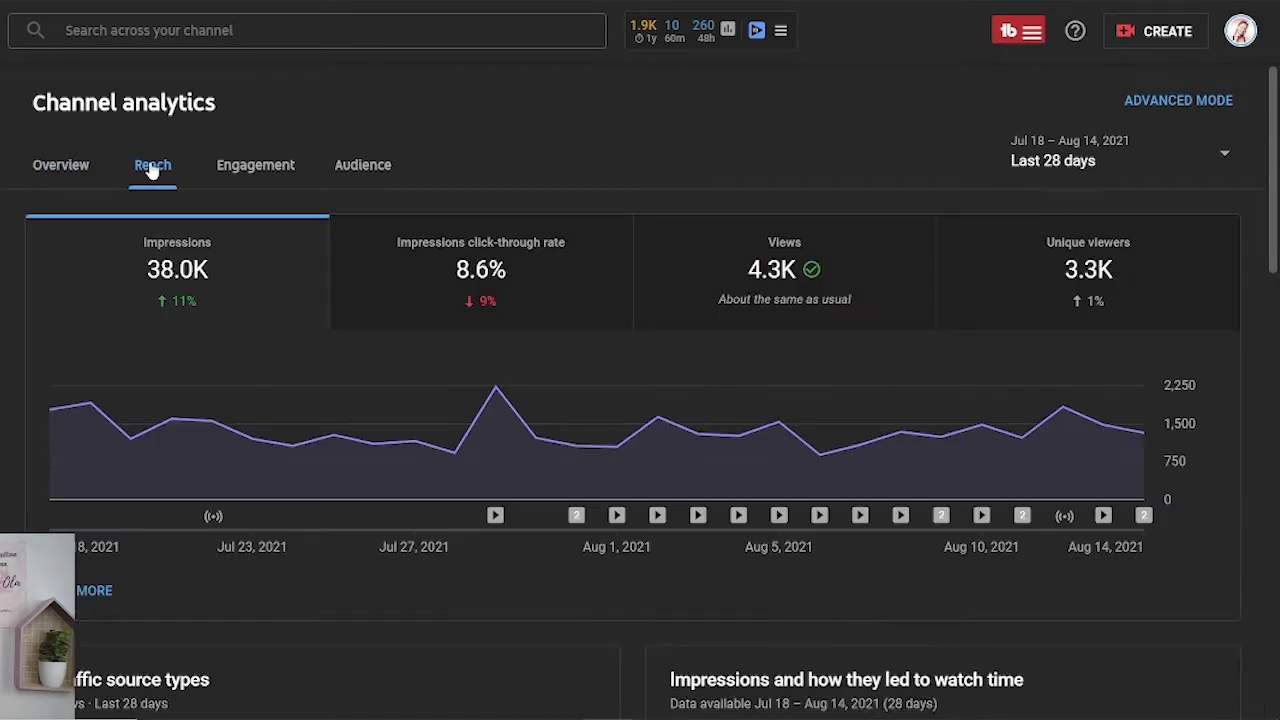
mouse_move(180, 300)
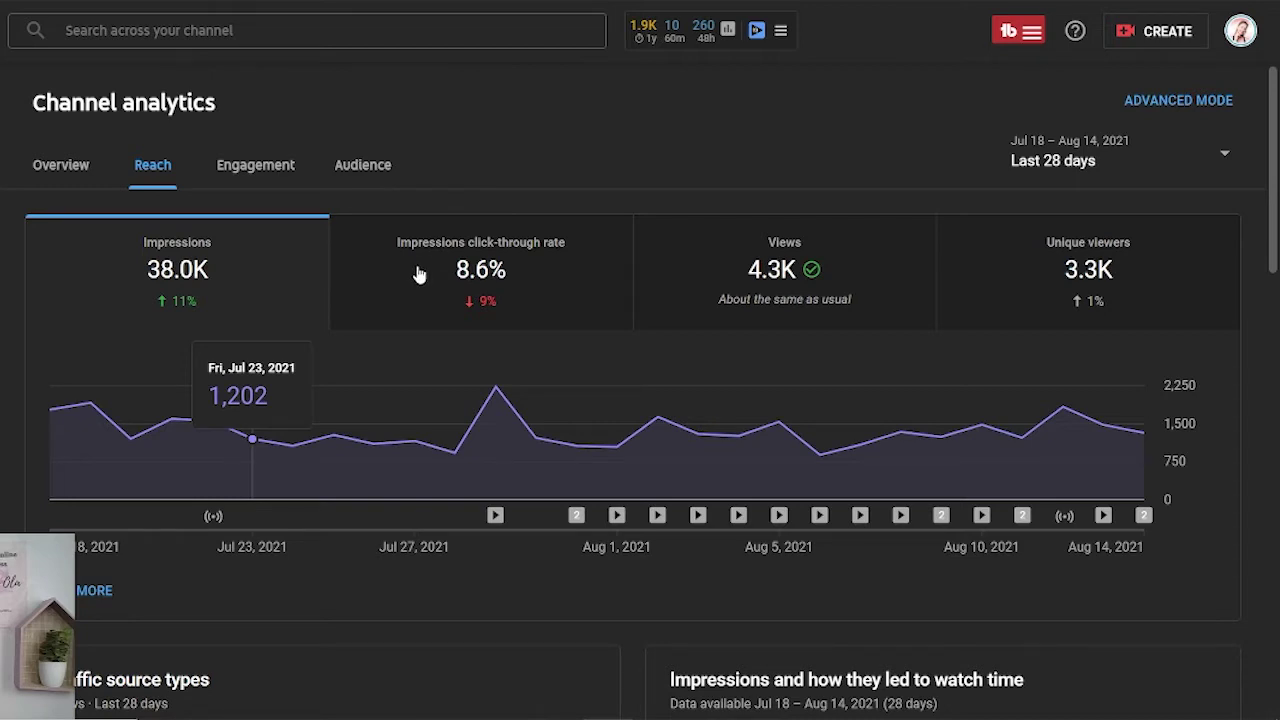
mouse_move(476, 283)
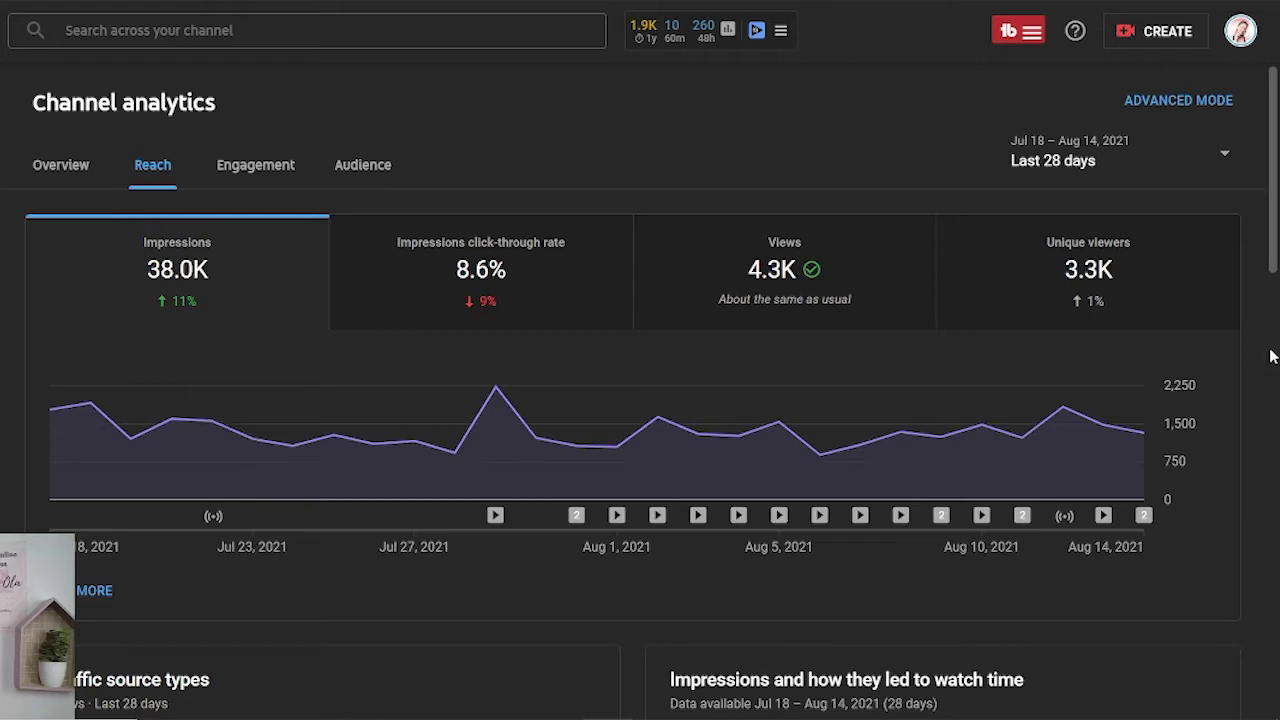
scroll(1272, 357, down, 5)
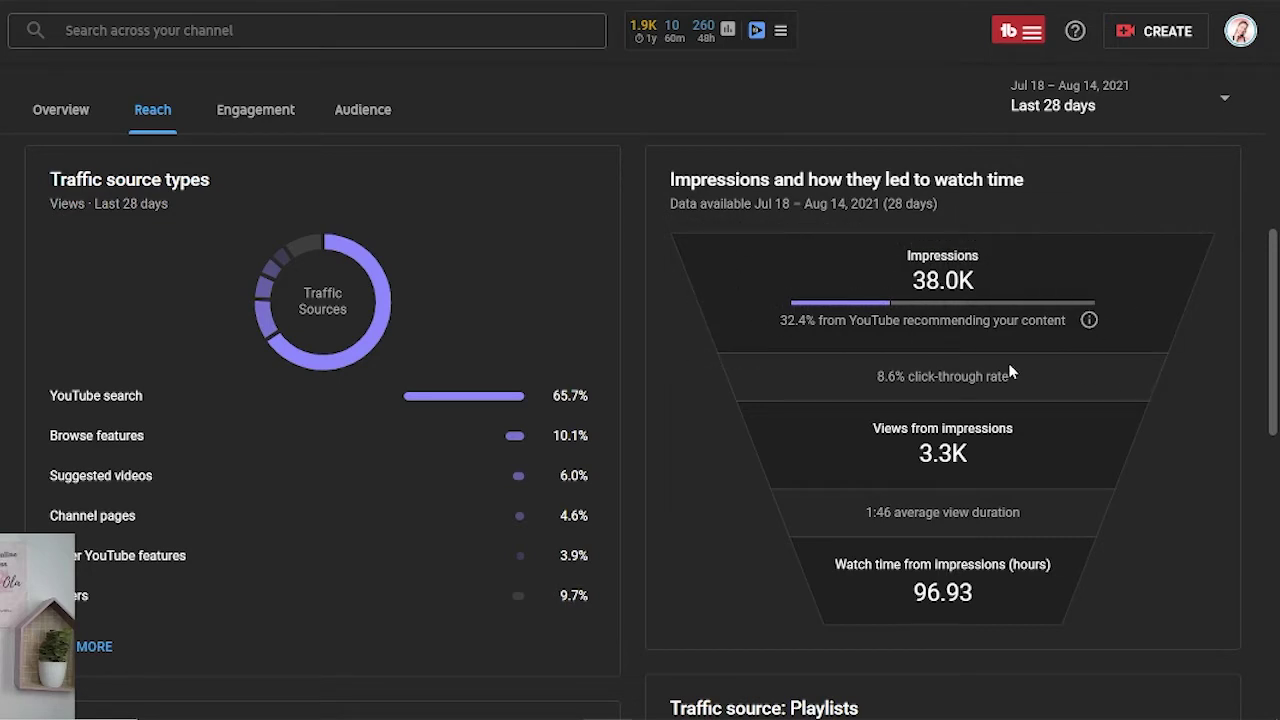
mouse_move(874, 386)
mouse_move(966, 384)
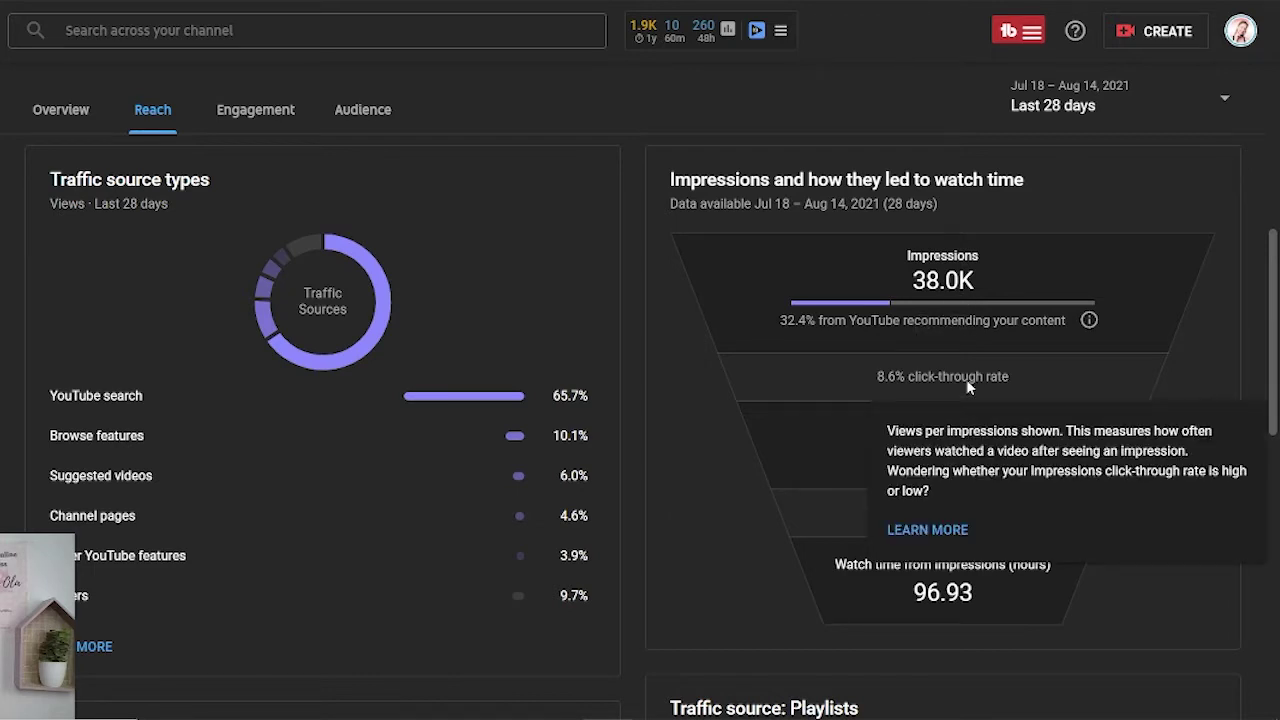
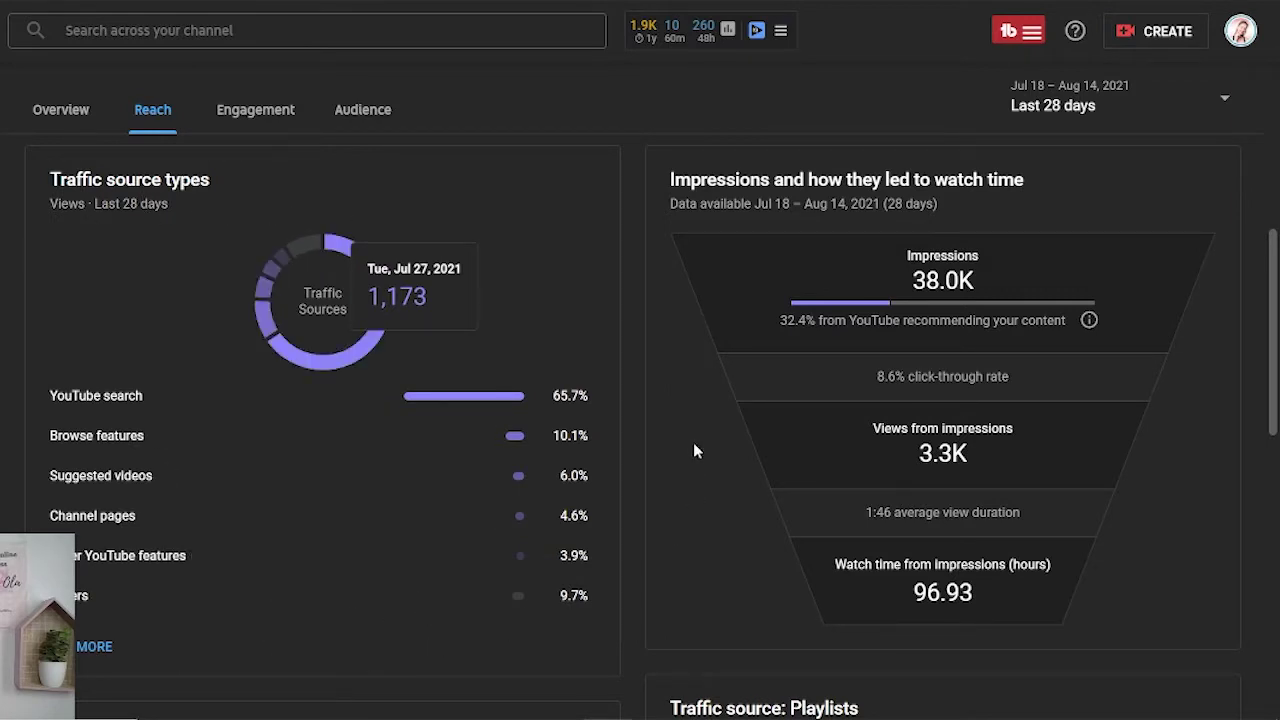
Examine the traffic source types in the reach analytics, including the share of viewers from YouTube search.
mouse_move(412, 563)
scroll(494, 452, down, 2)
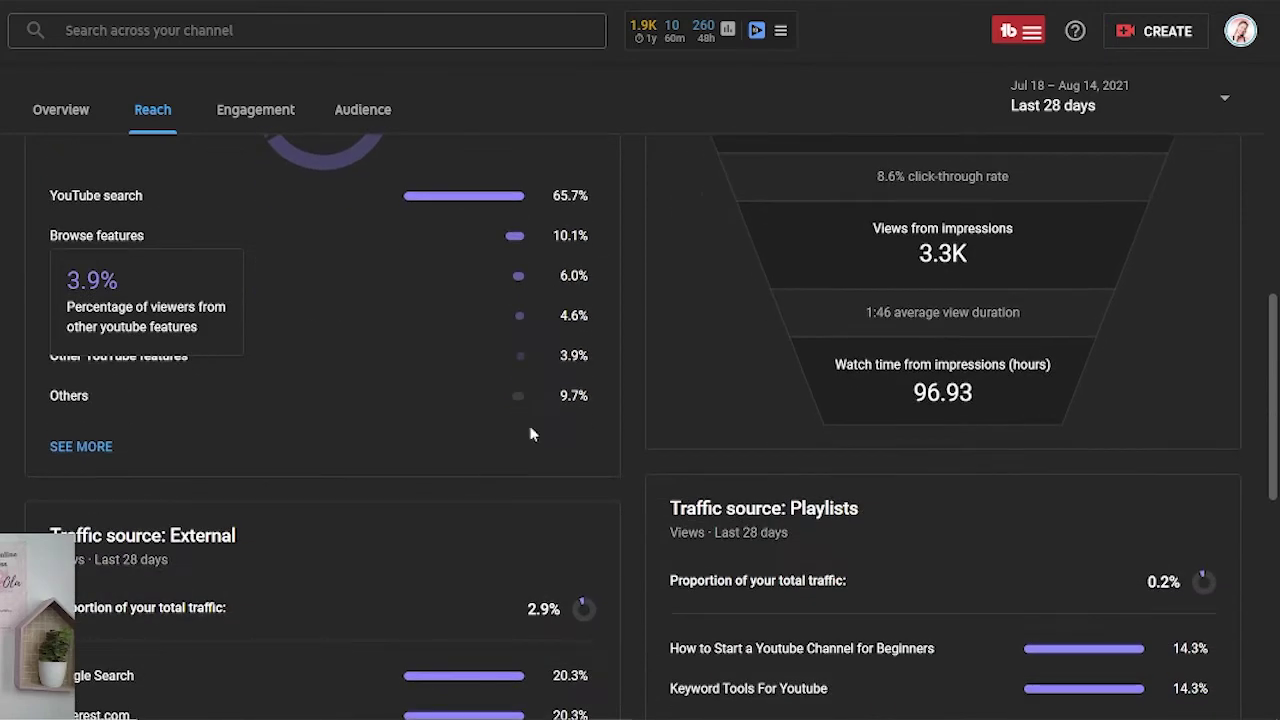
scroll(630, 340, up, 2)
mouse_move(286, 416)
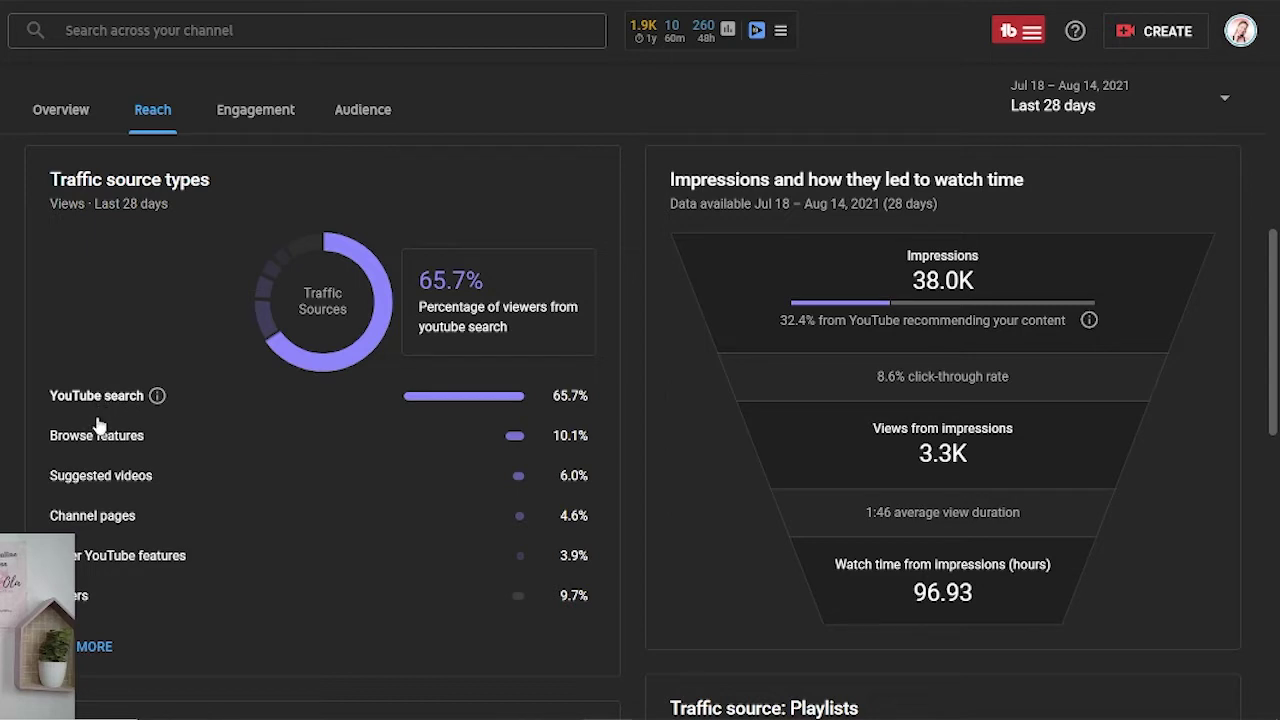
Read the explanation of the suggested videos traffic source and examine the remaining traffic source types.
mouse_move(104, 440)
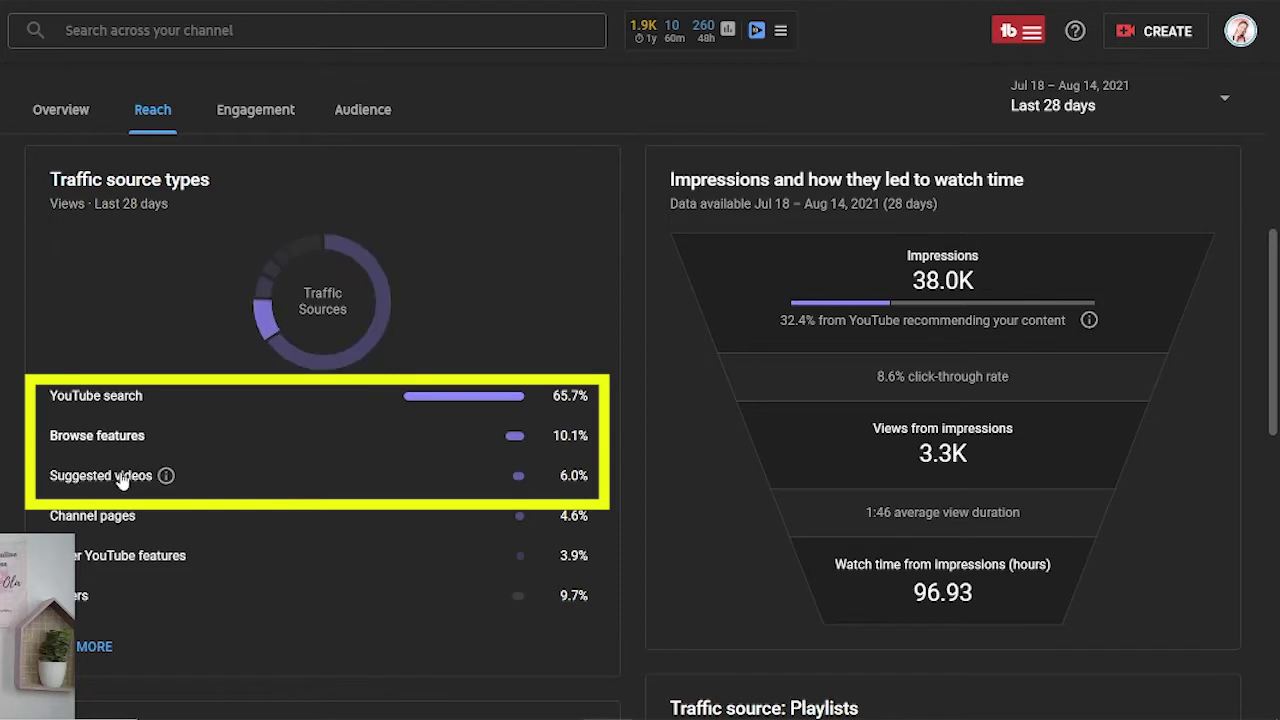
mouse_move(166, 477)
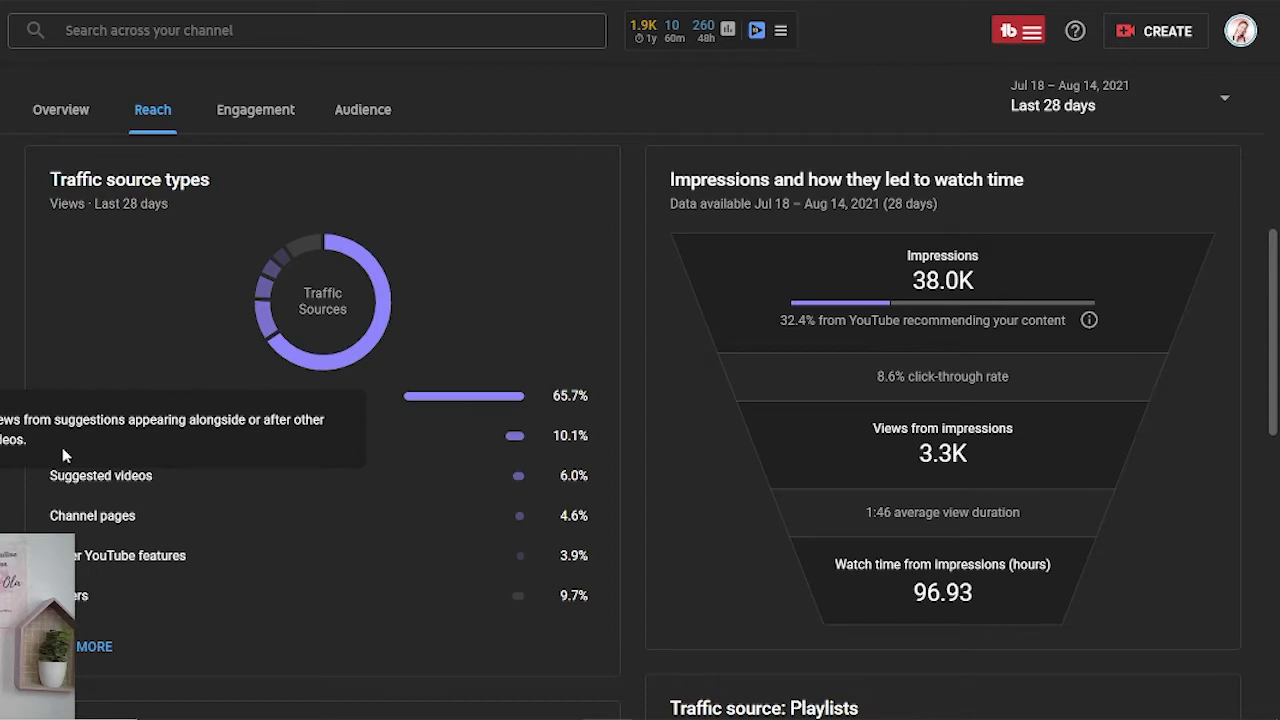
scroll(629, 495, down, 2)
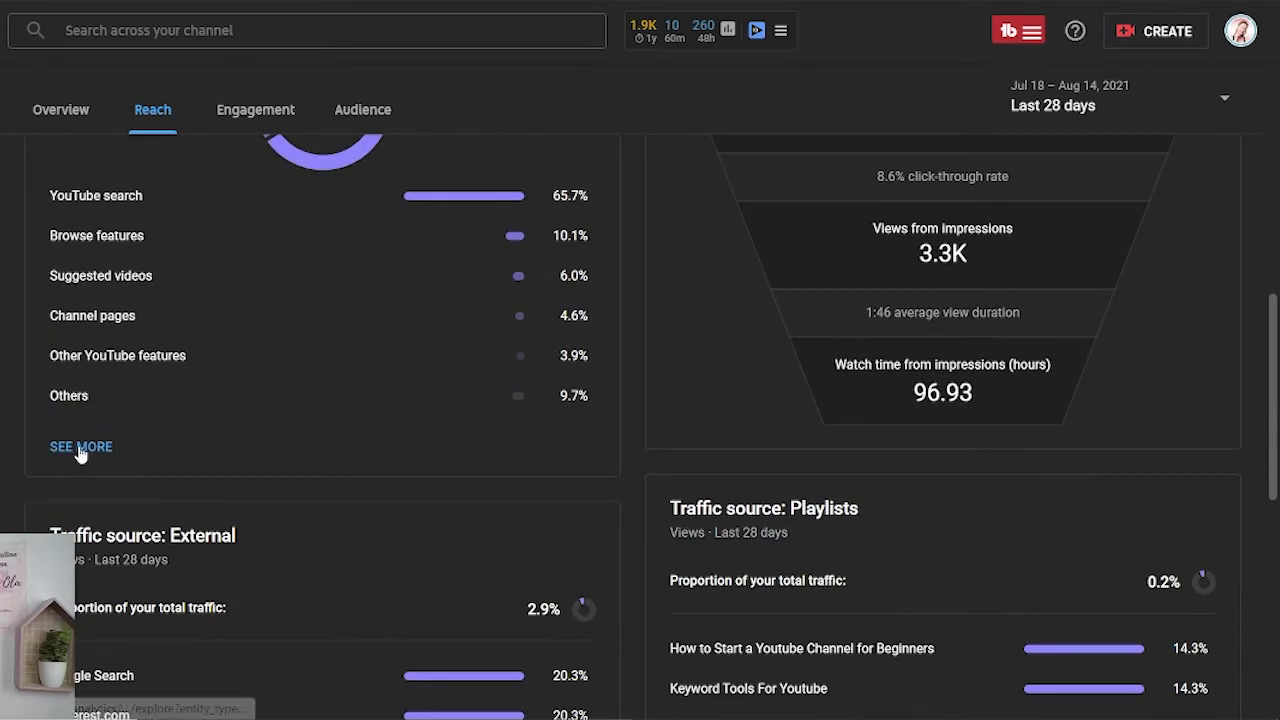
mouse_move(370, 400)
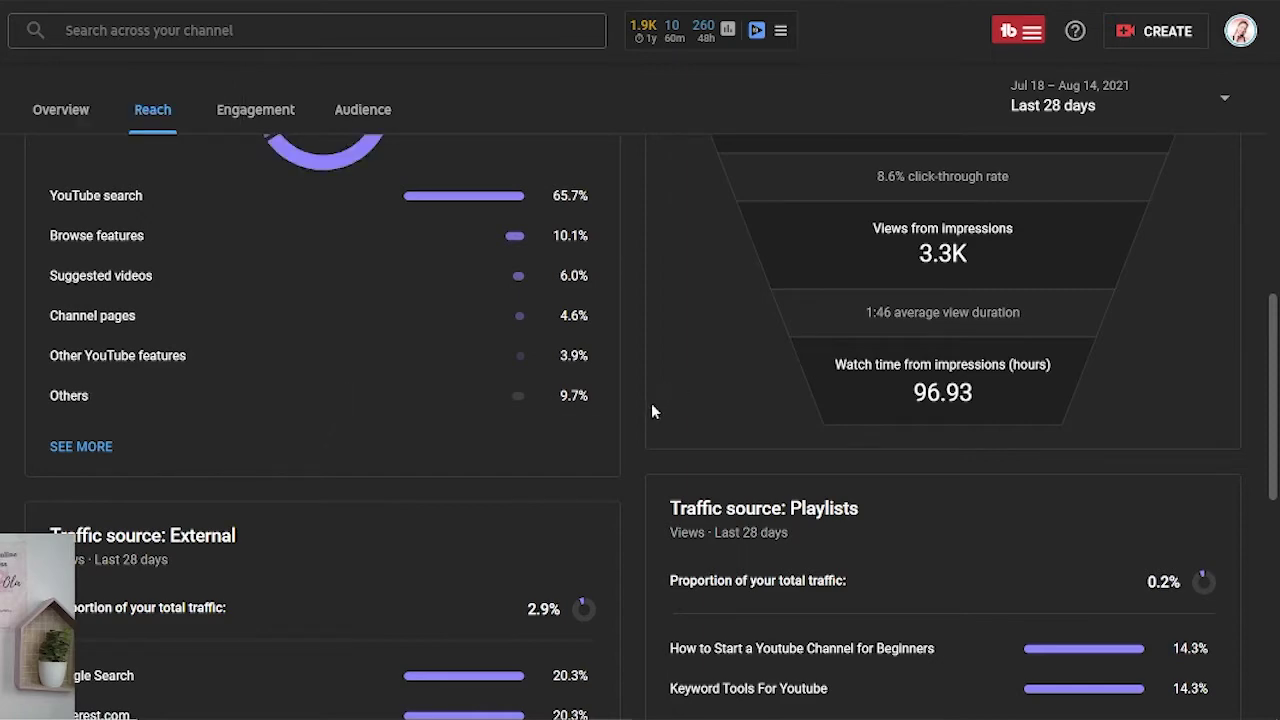
Examine the external, playlist, suggested videos and YouTube search traffic source breakdowns in the reach analytics.
scroll(651, 410, down, 2)
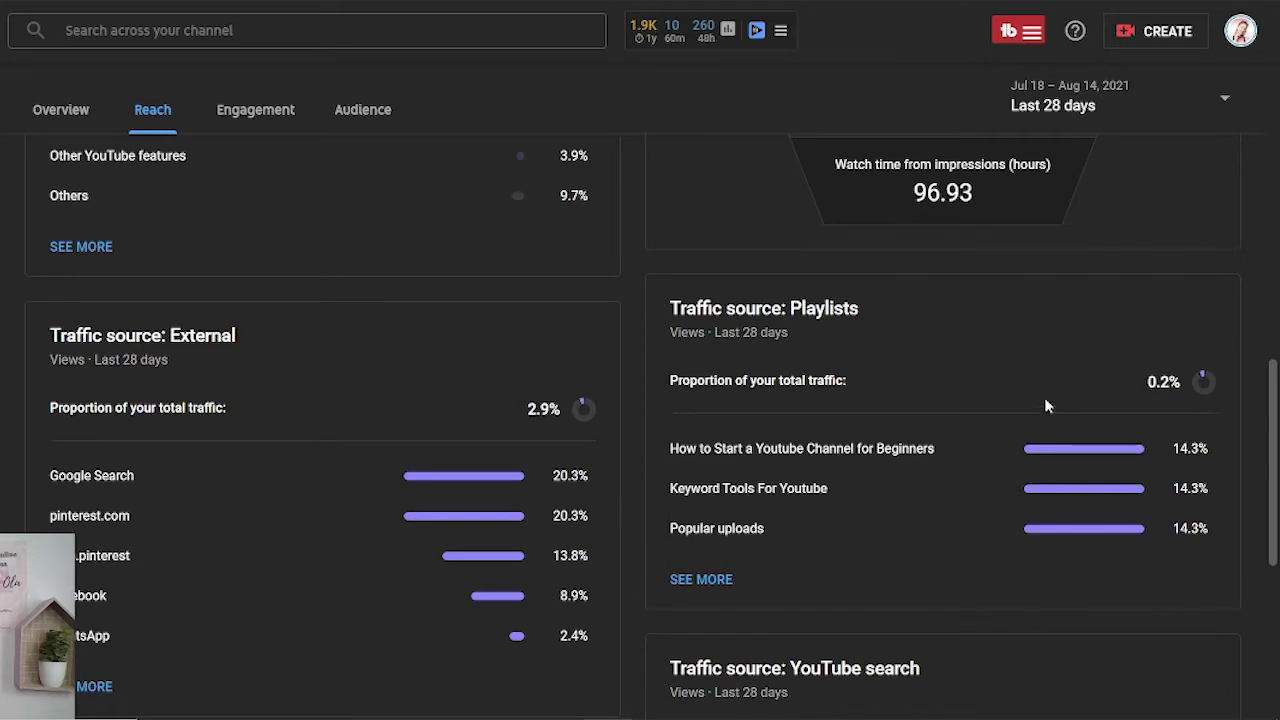
scroll(1040, 412, down, 4)
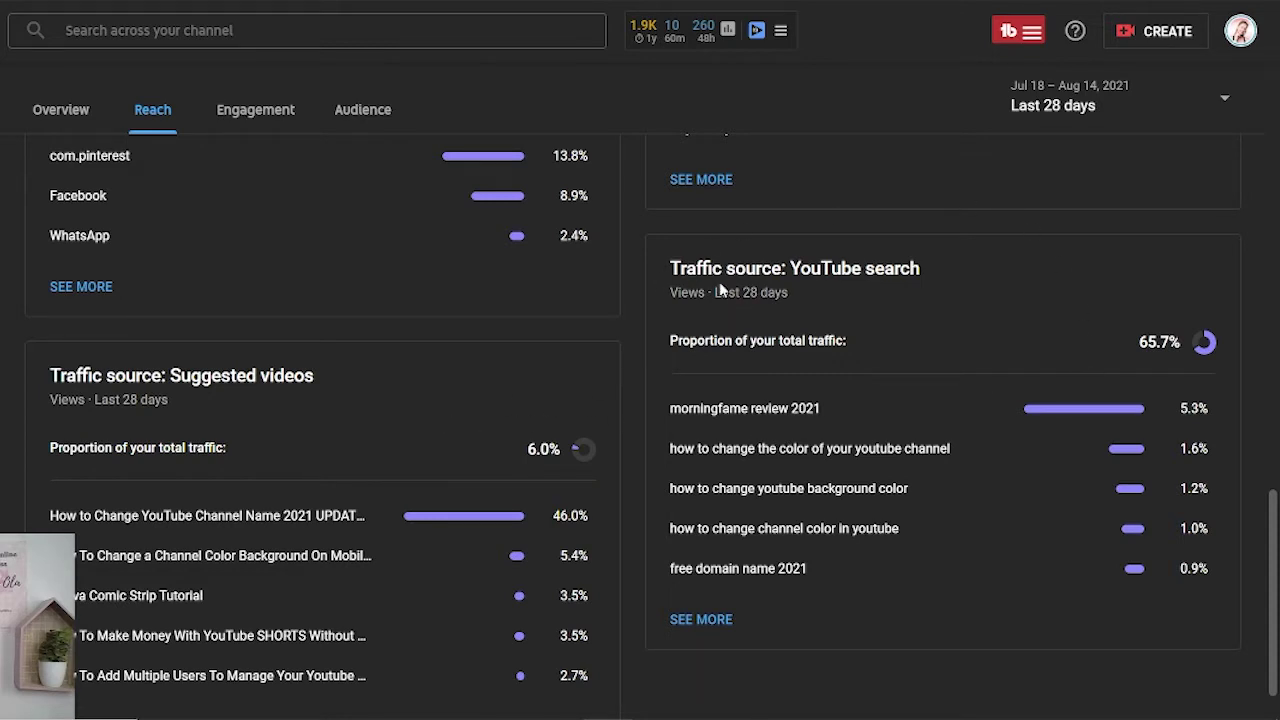
mouse_move(240, 375)
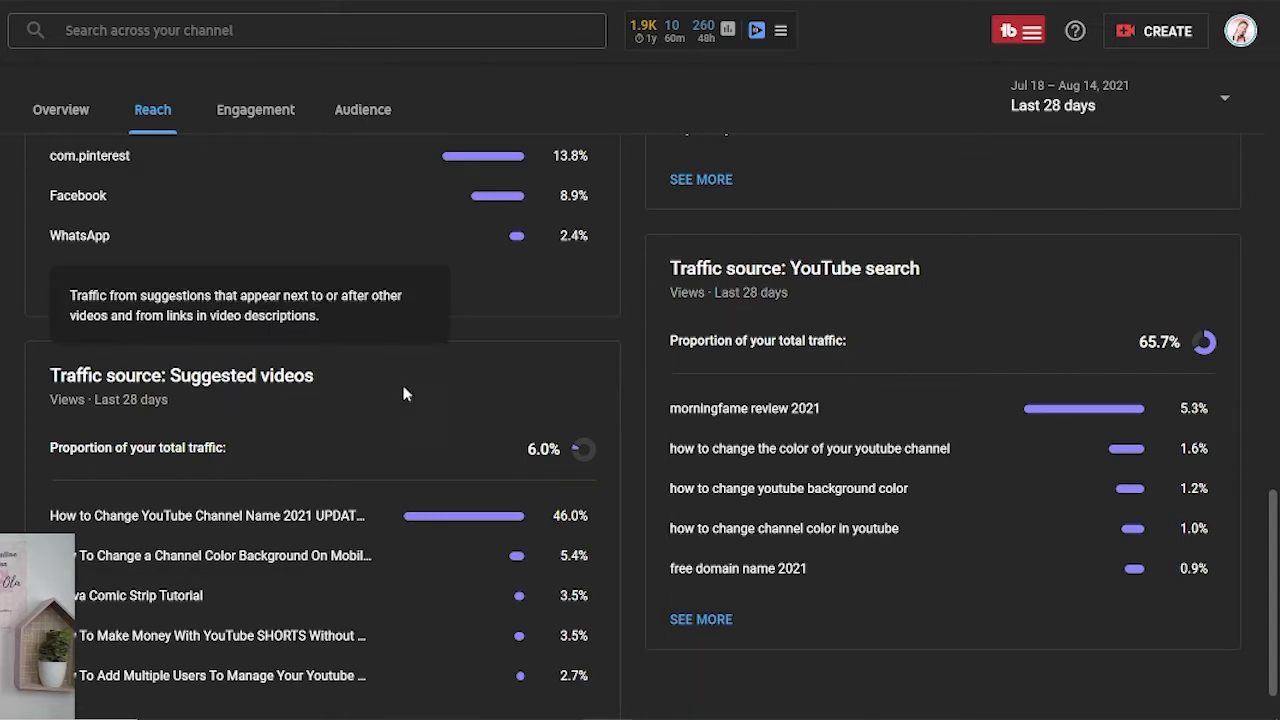
scroll(737, 343, down, 1)
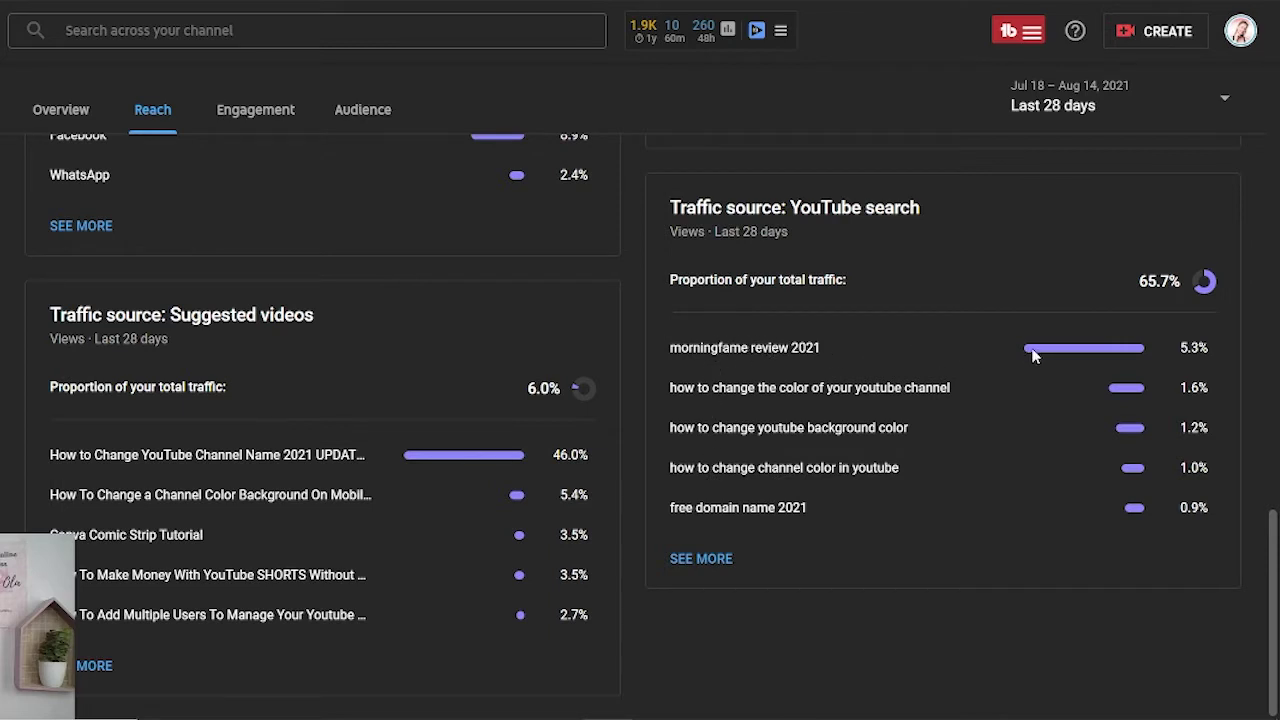
mouse_move(140, 361)
Open the channel's engagement analytics and compare the average view duration chart with the watch time chart.
scroll(150, 175, up, 10)
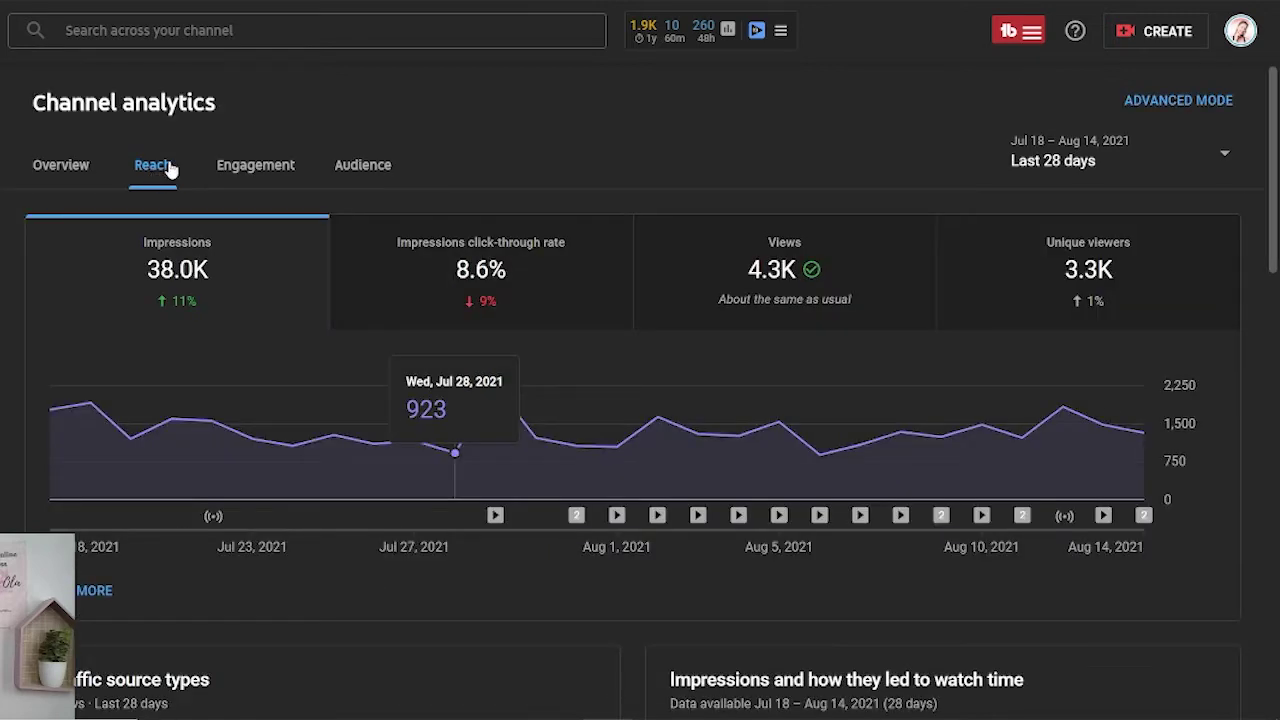
click(270, 167)
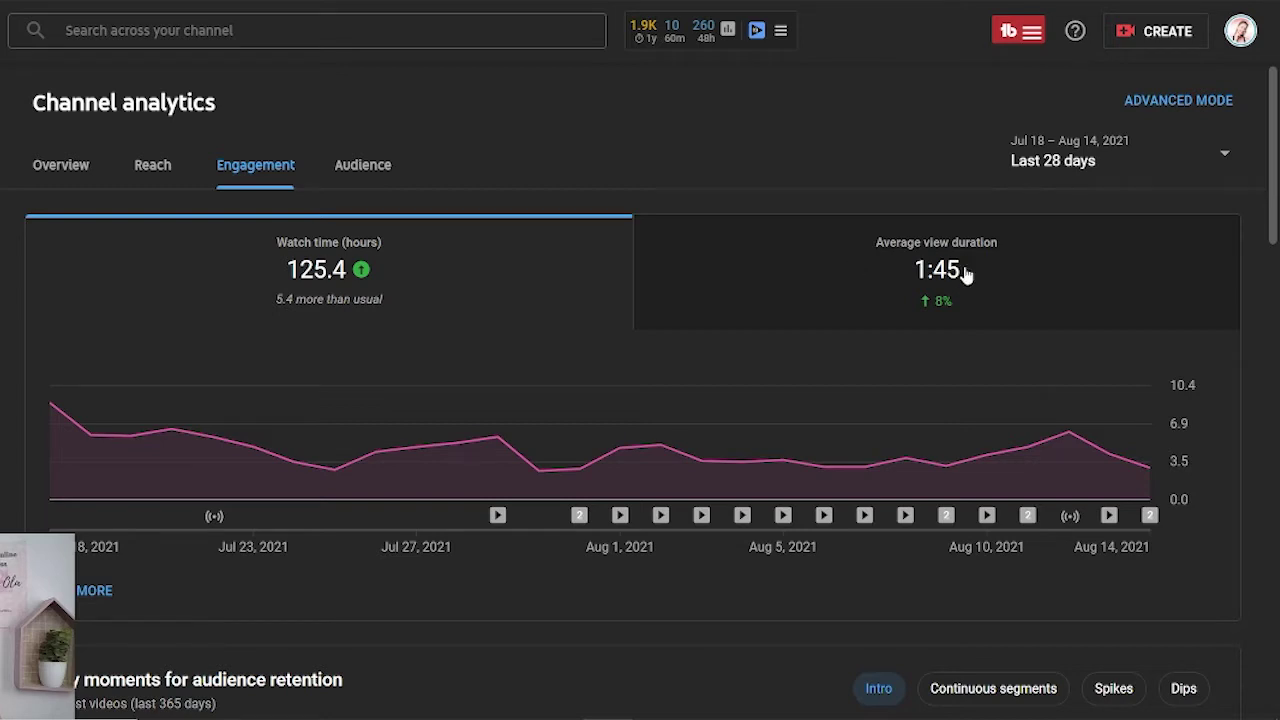
click(912, 268)
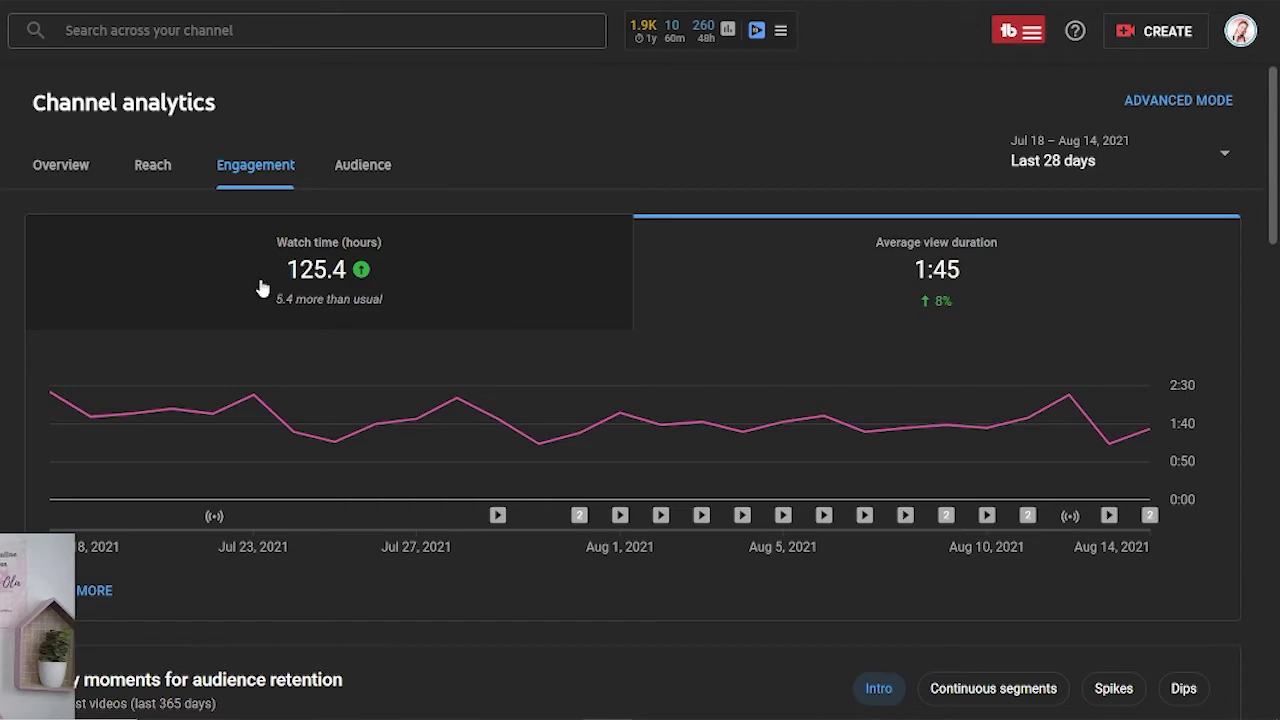
click(560, 282)
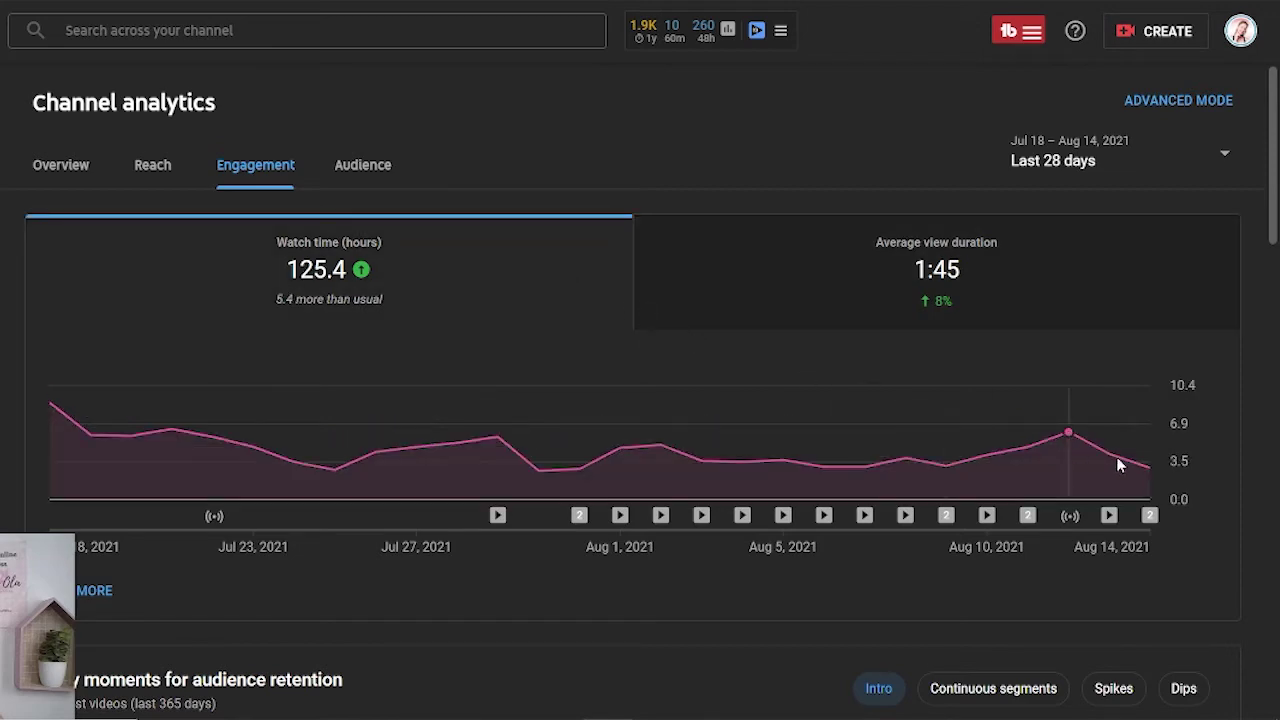
Examine the Intro key moments for audience retention, including the first video's retention curve around the 0:30 mark.
scroll(1210, 470, down, 3)
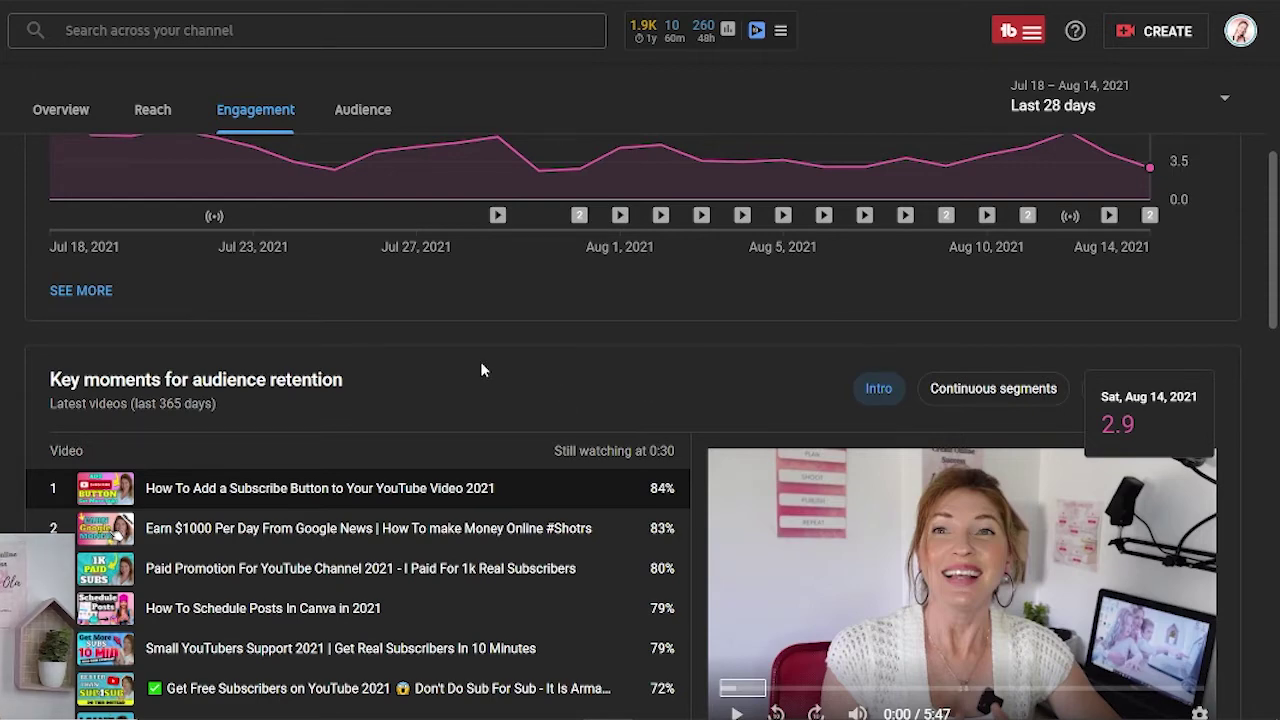
scroll(503, 369, down, 2)
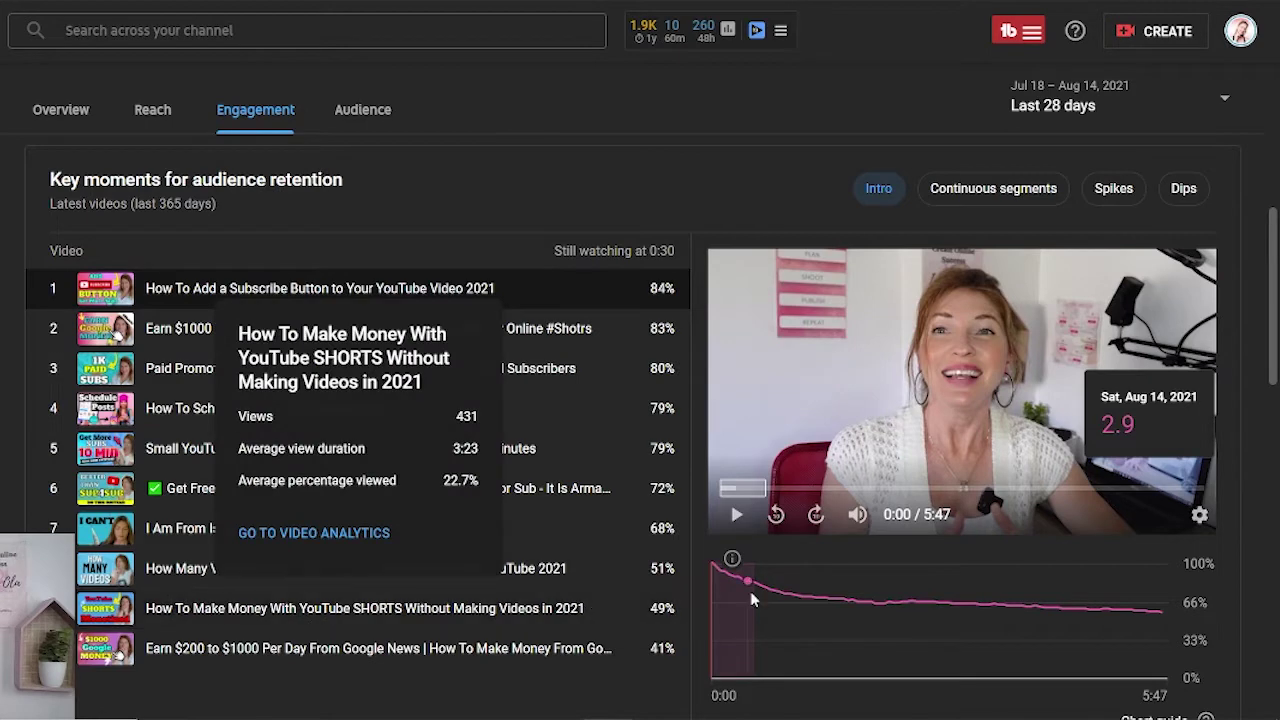
scroll(252, 373, up, 1)
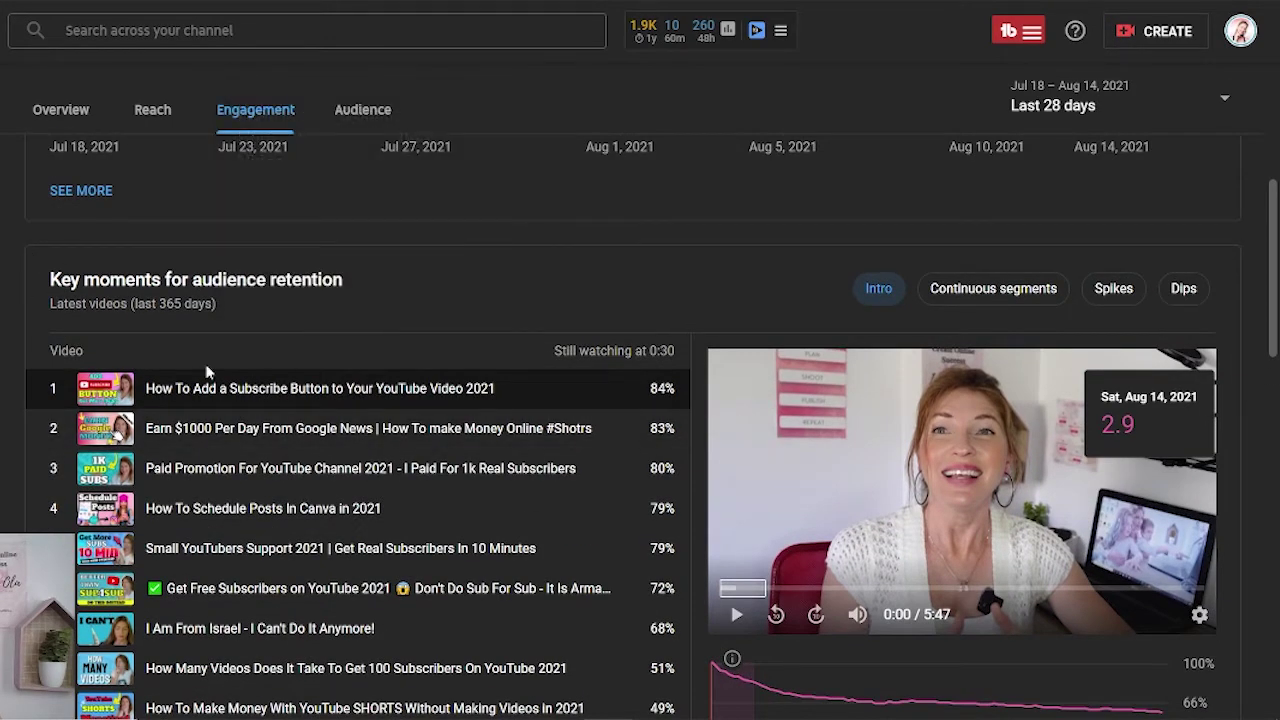
mouse_move(240, 390)
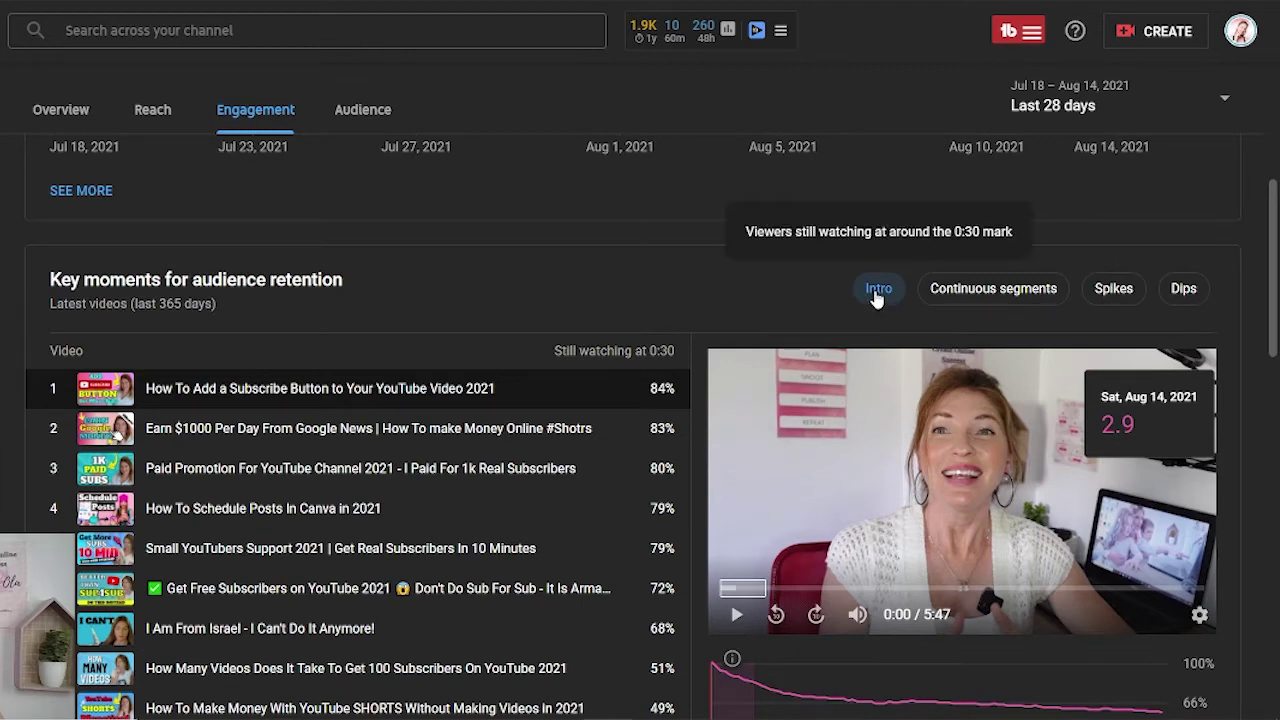
scroll(876, 297, down, 2)
mouse_move(756, 488)
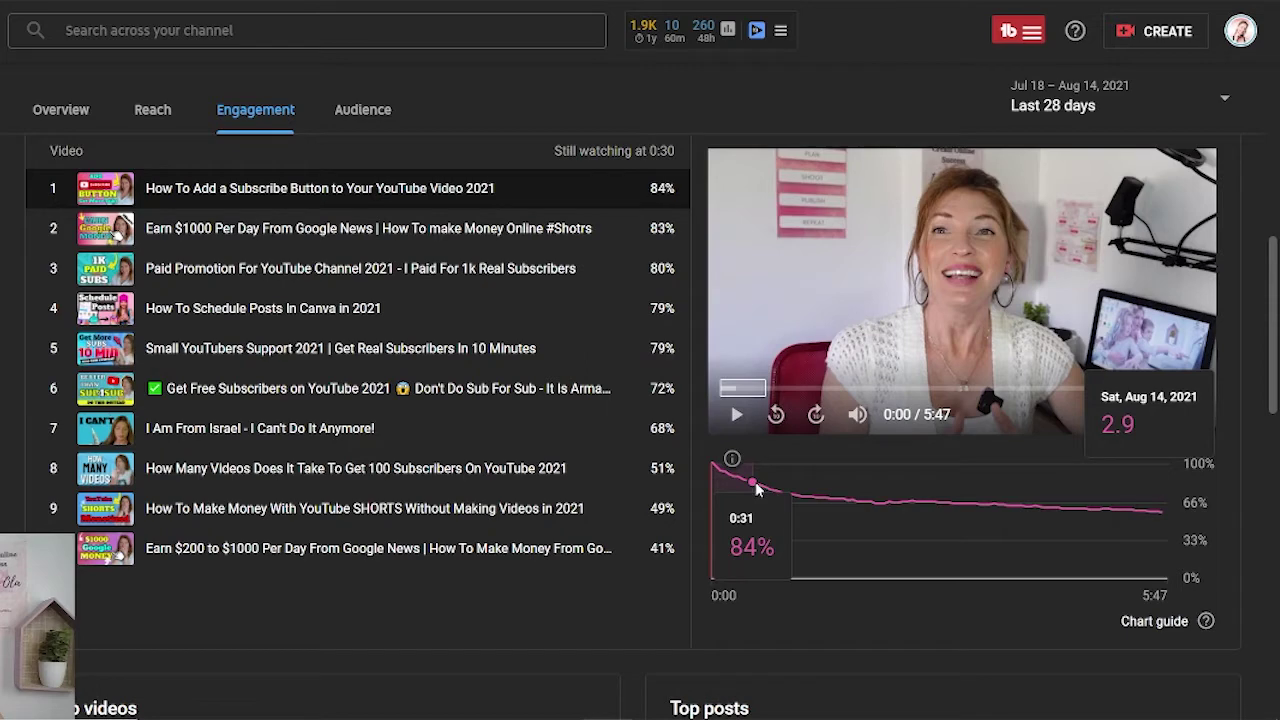
Show the continuous segments for audience retention and inspect the highlighted segment on the first video's retention curve.
scroll(843, 476, up, 2)
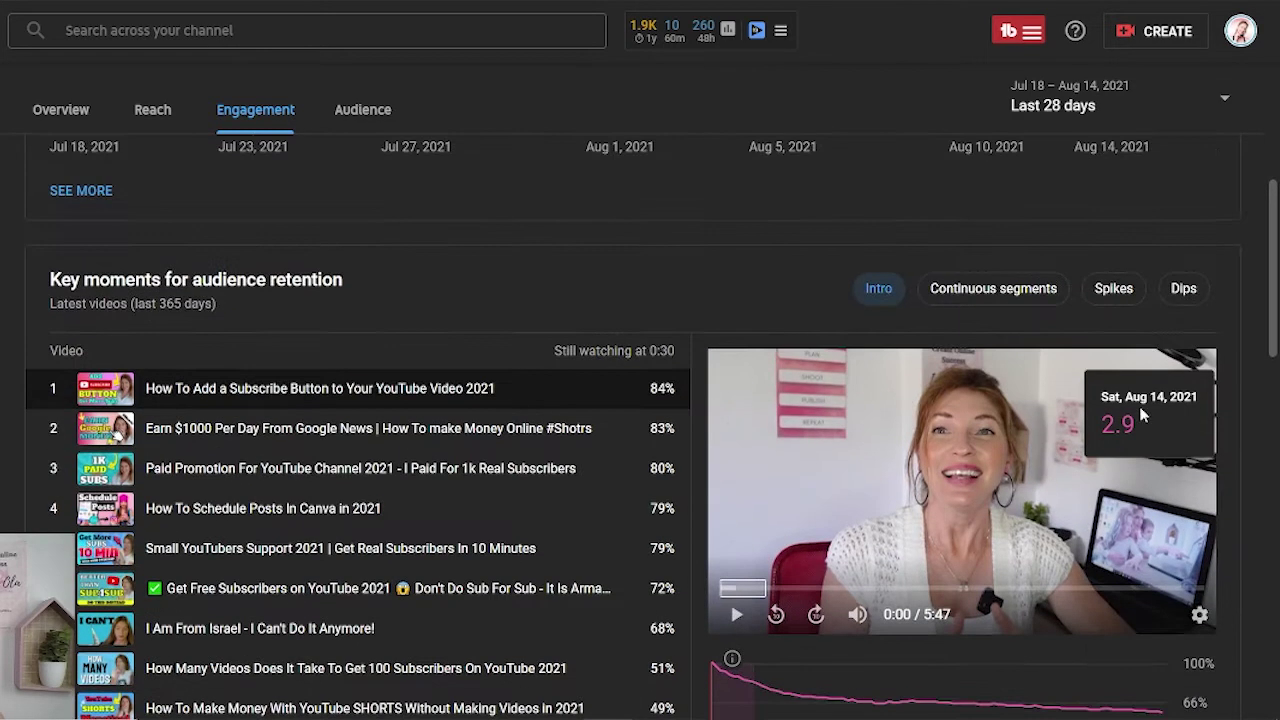
click(980, 290)
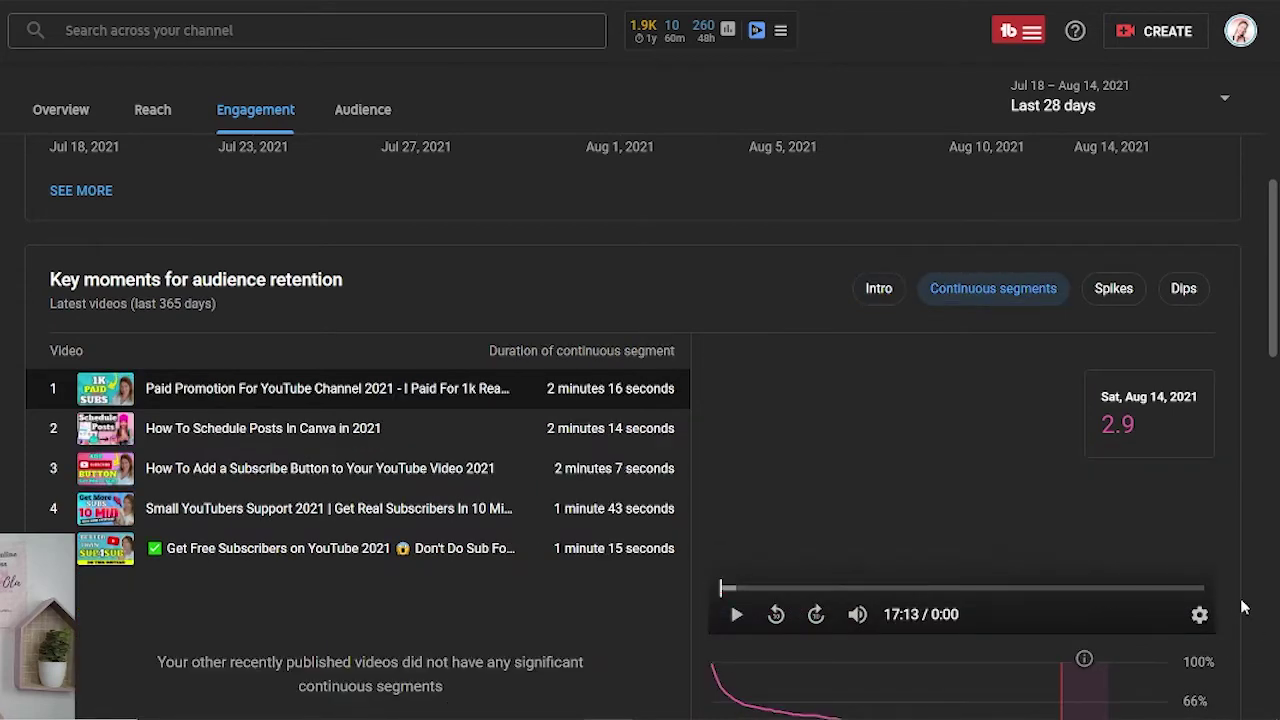
scroll(1245, 633, down, 2)
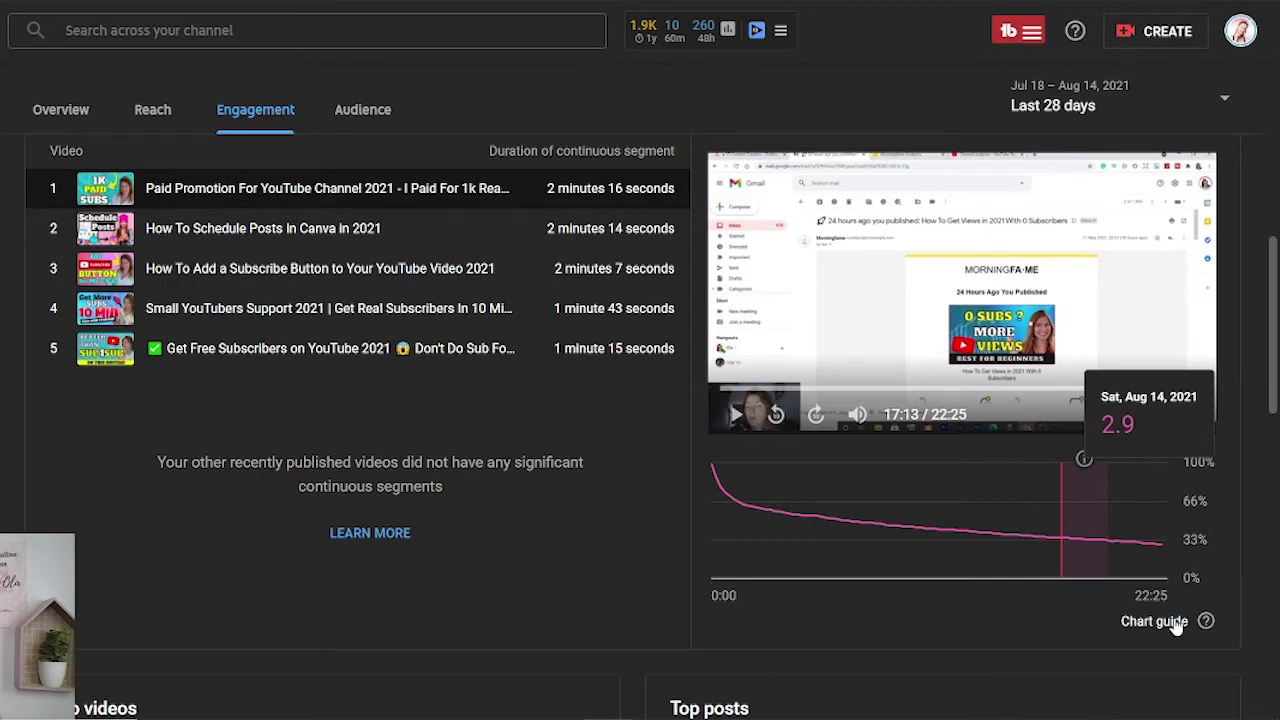
mouse_move(1070, 540)
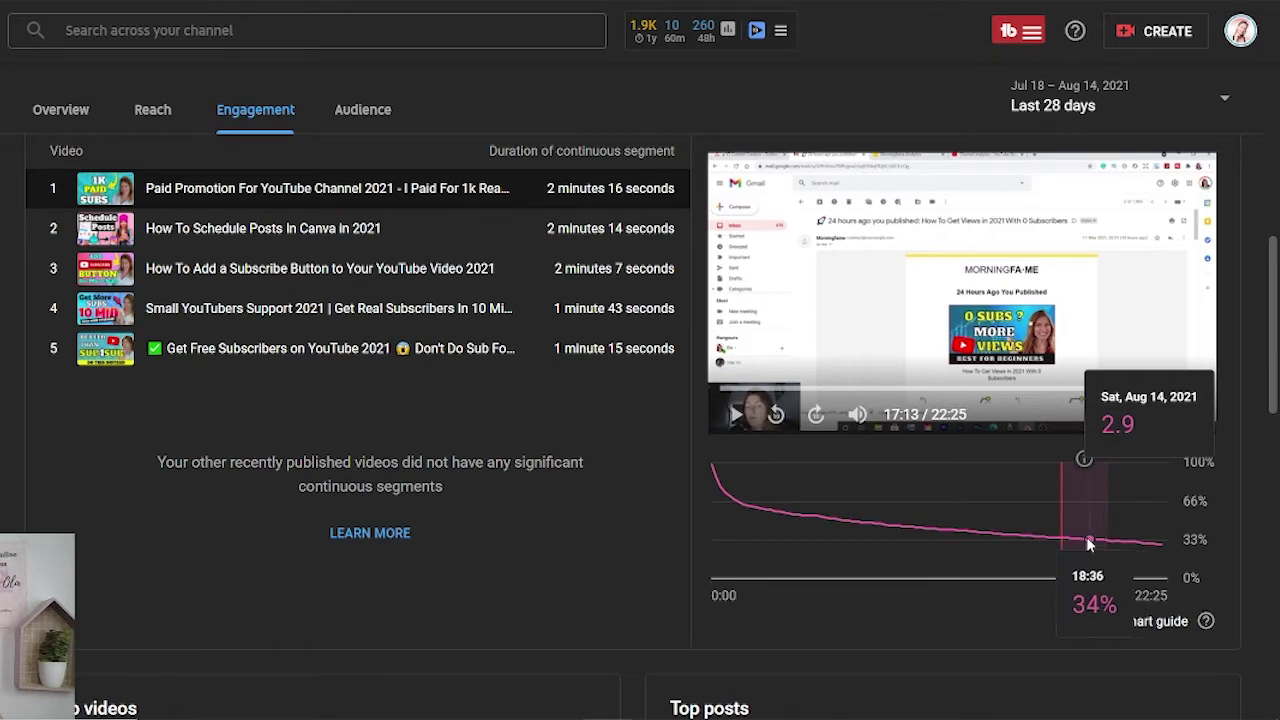
Show the audience retention spikes and inspect the highlighted spike on the listed video's retention curve.
scroll(943, 345, up, 3)
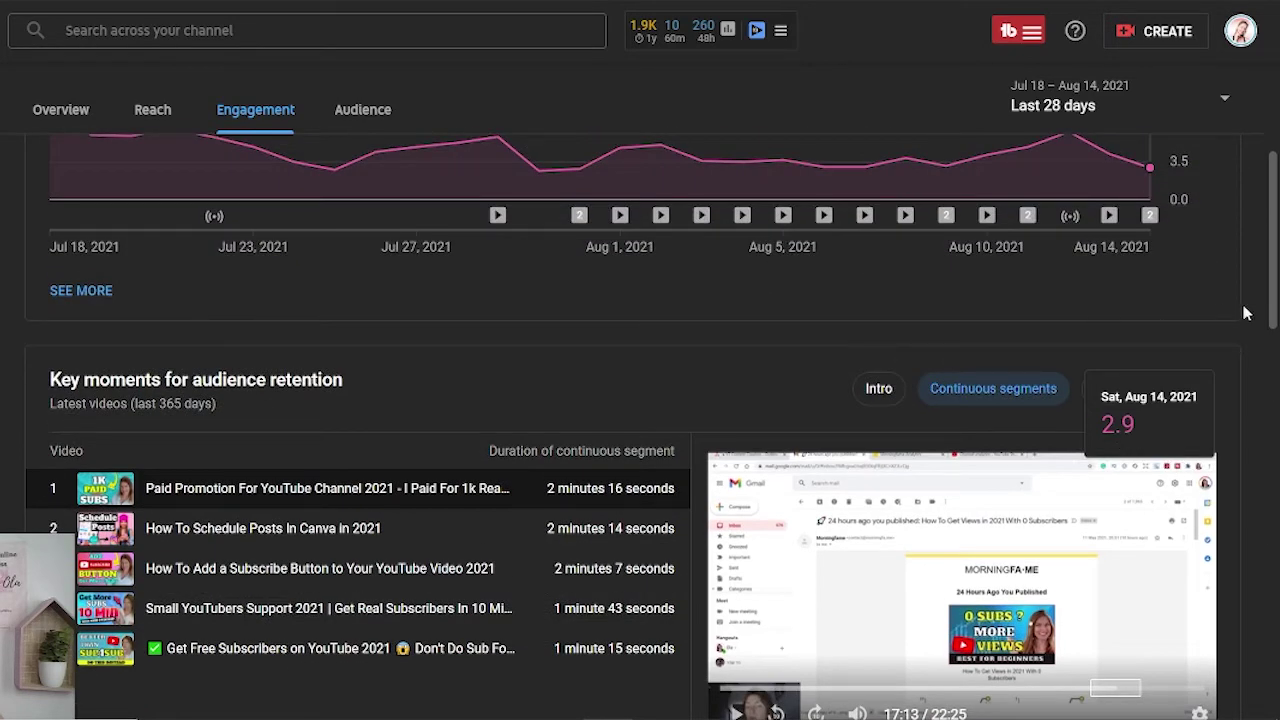
scroll(1240, 316, down, 1)
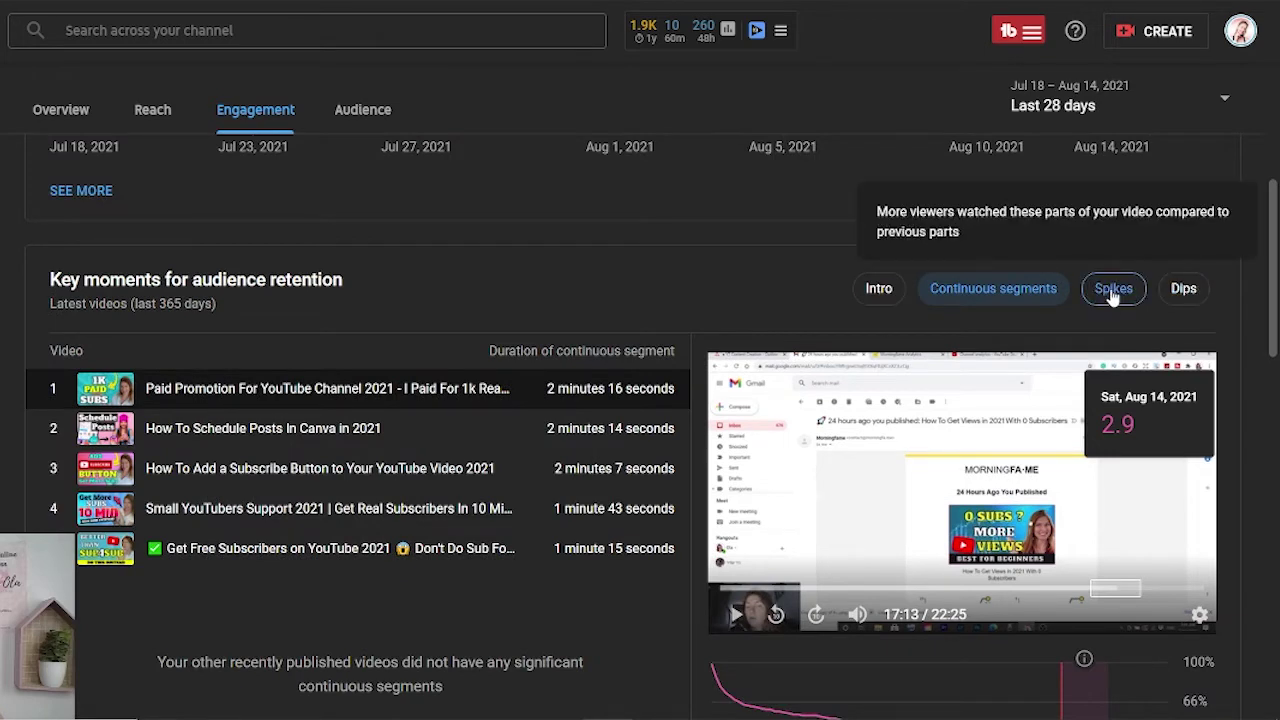
click(1112, 292)
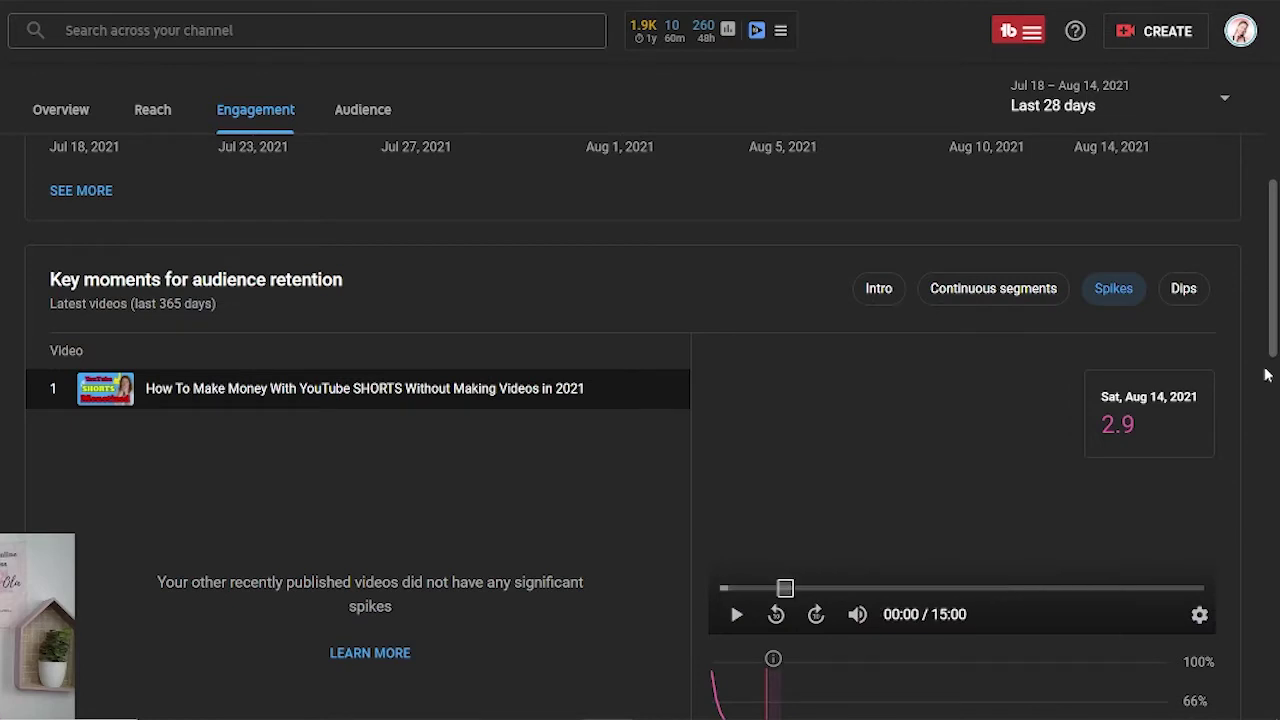
scroll(1265, 374, down, 3)
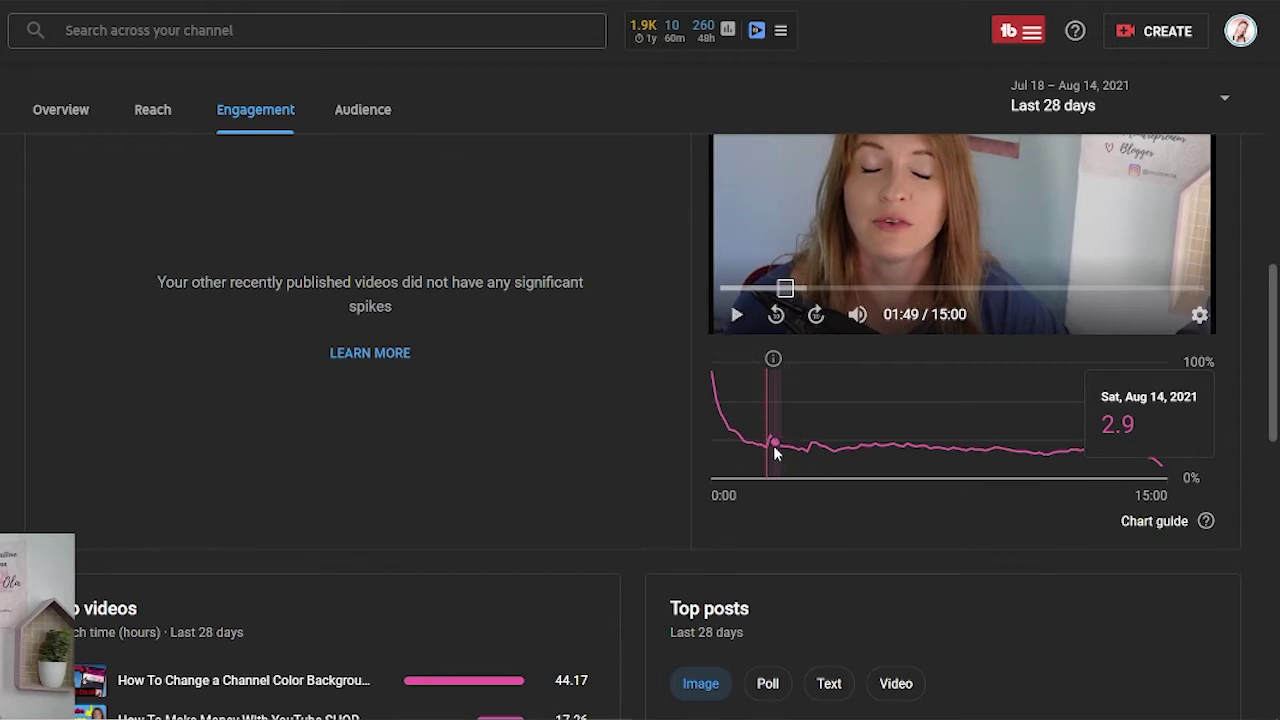
Show the audience retention dips and inspect the highlighted dip near the end of the first video's curve.
scroll(1264, 397, up, 3)
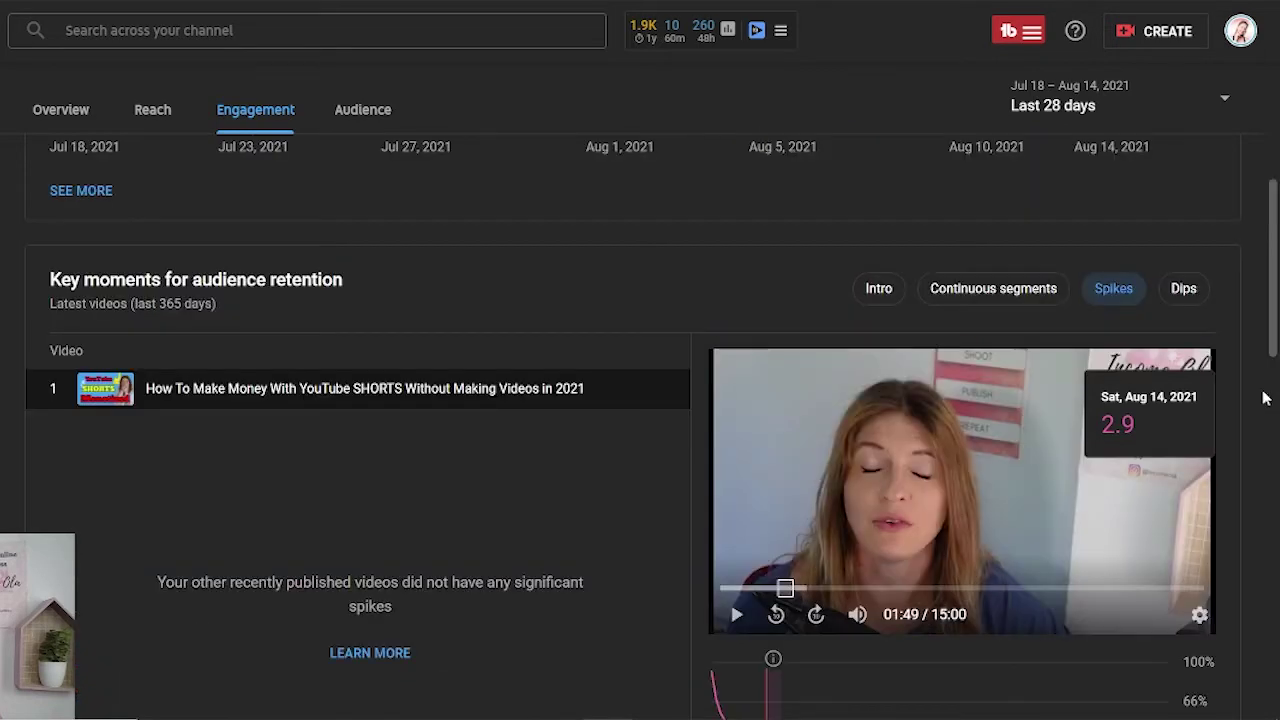
click(1196, 304)
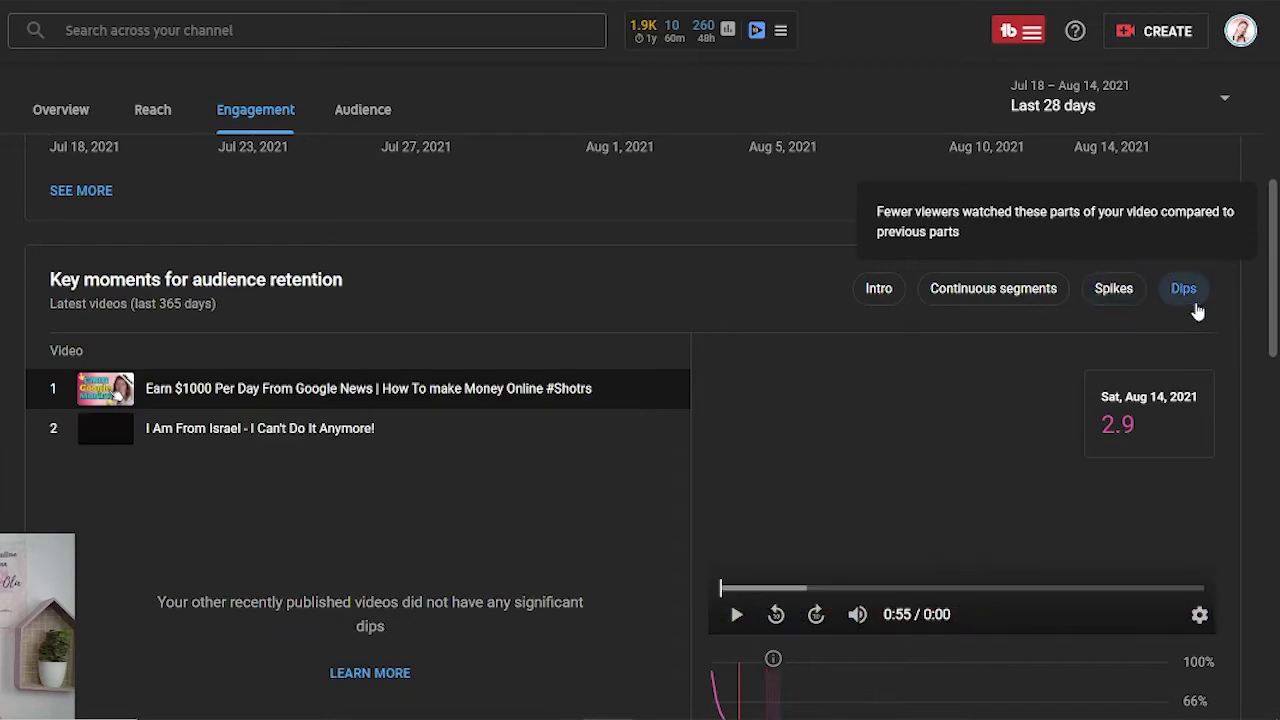
scroll(1266, 446, down, 2)
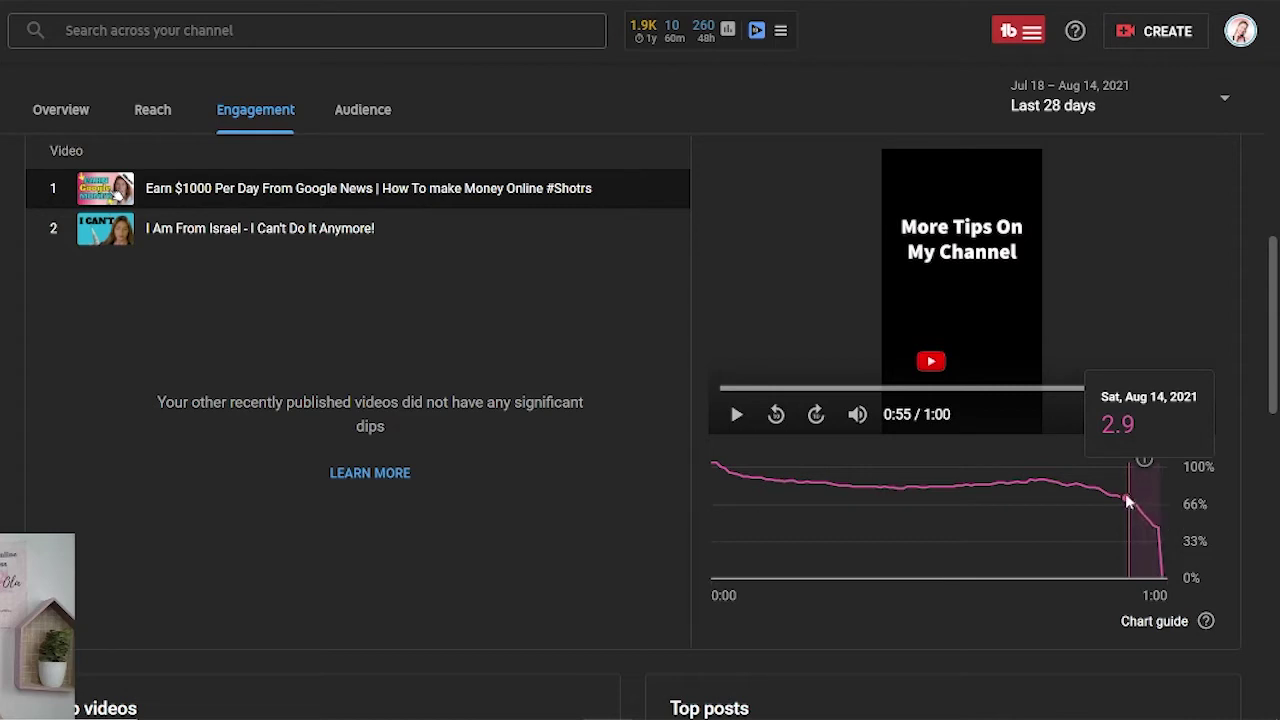
mouse_move(1131, 503)
Select the video "I Am From Israel - I Can't Do It Anymore!" and view the explanation of its first dip.
scroll(1241, 329, up, 2)
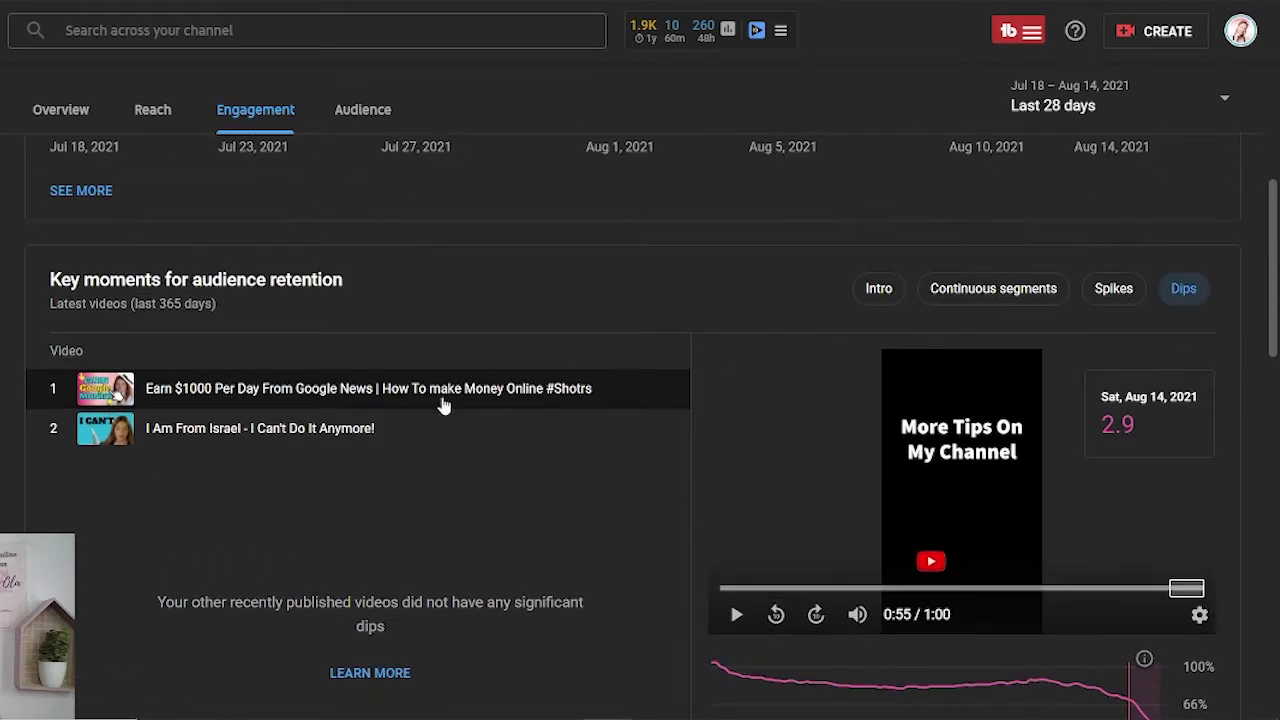
click(408, 429)
scroll(945, 512, down, 2)
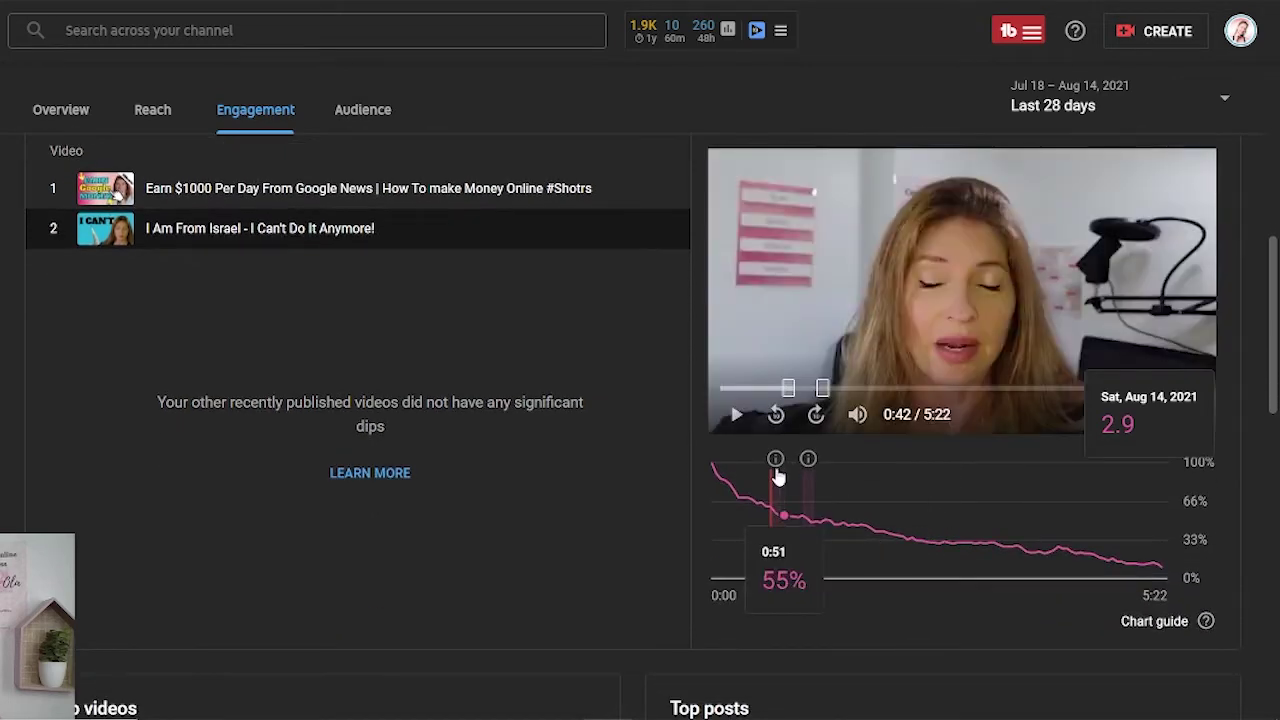
mouse_move(776, 461)
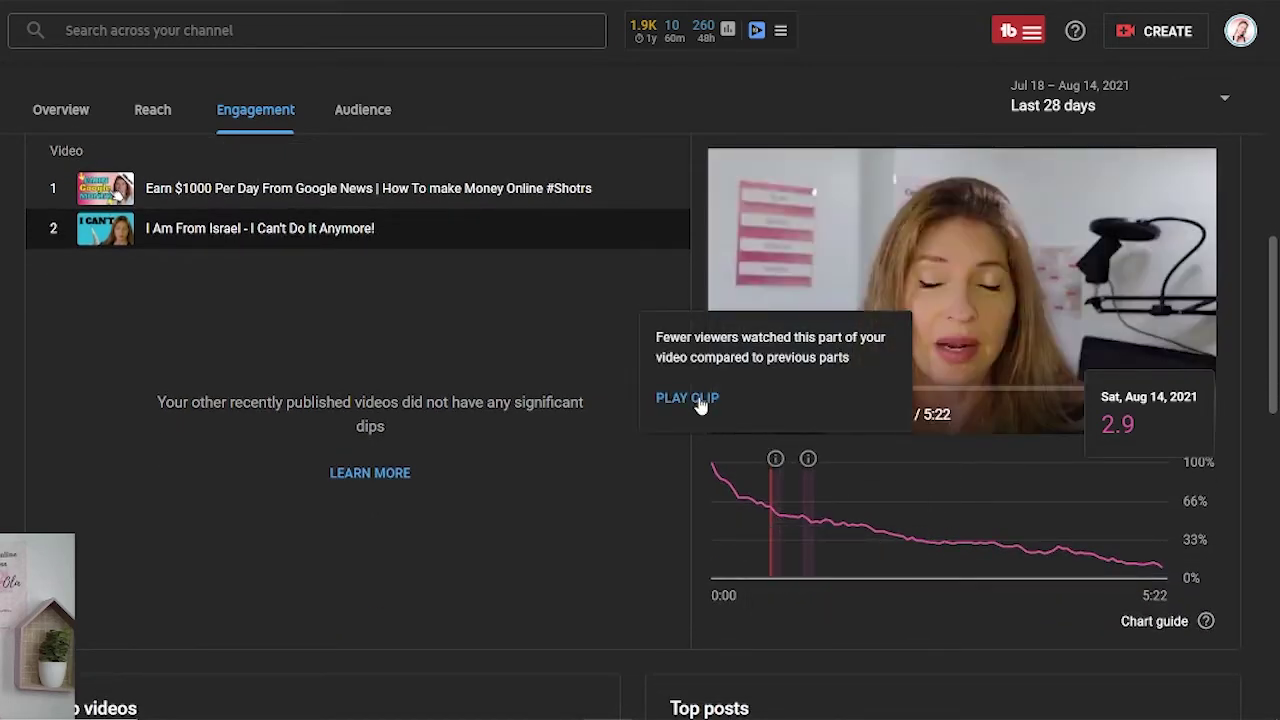
Examine the top videos, top posts, top playlists and top videos by end screen in the engagement analytics.
scroll(1257, 400, up, 3)
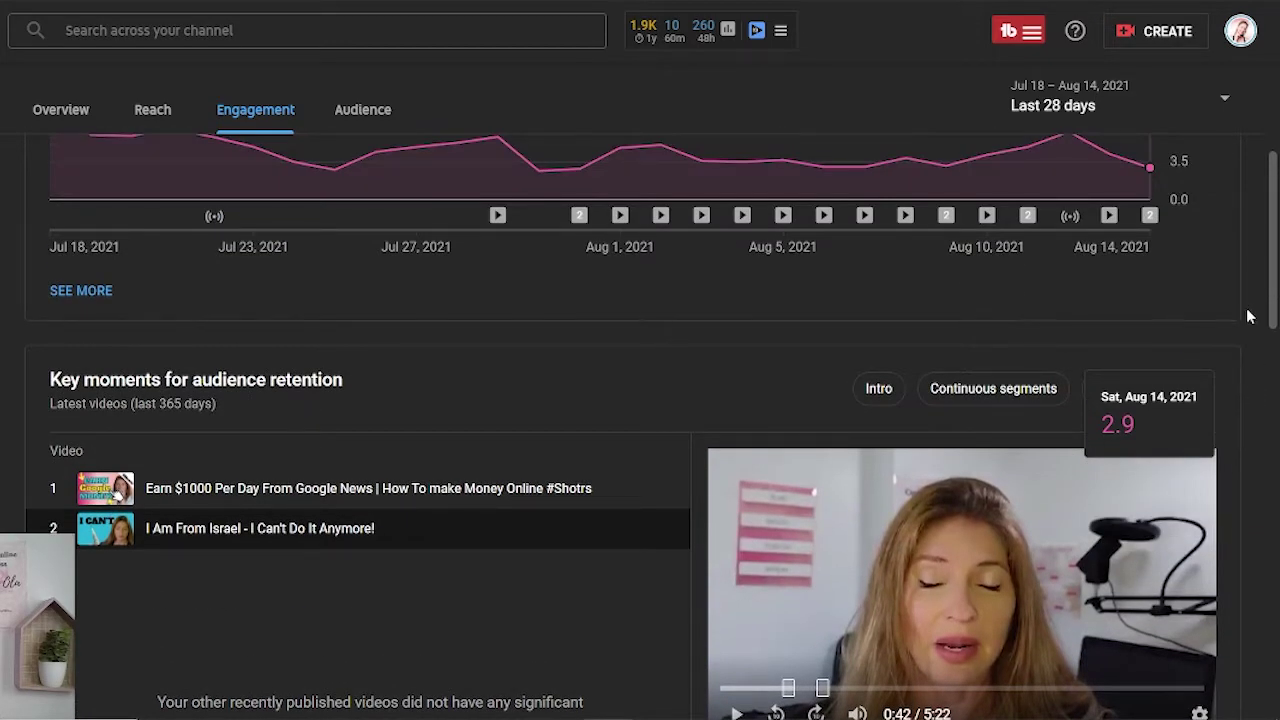
scroll(1256, 317, up, 2)
scroll(1256, 317, up, 2)
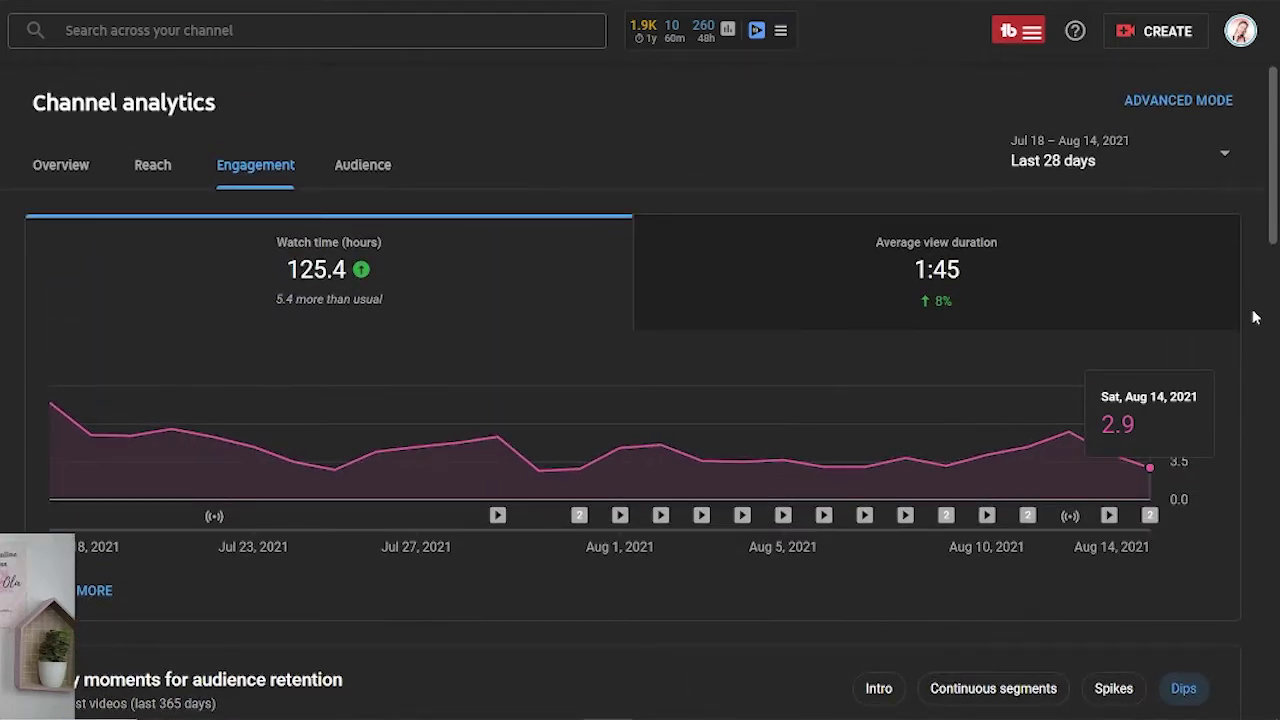
scroll(693, 300, down, 8)
scroll(692, 338, down, 3)
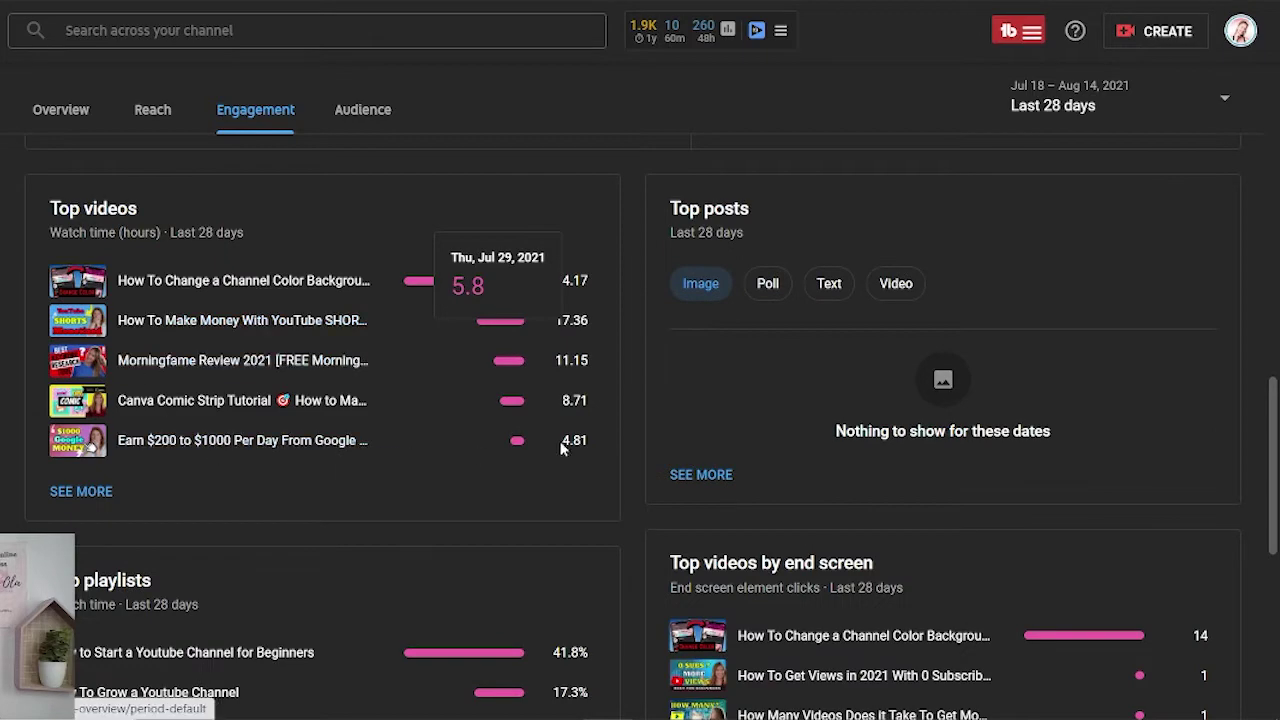
scroll(699, 353, down, 3)
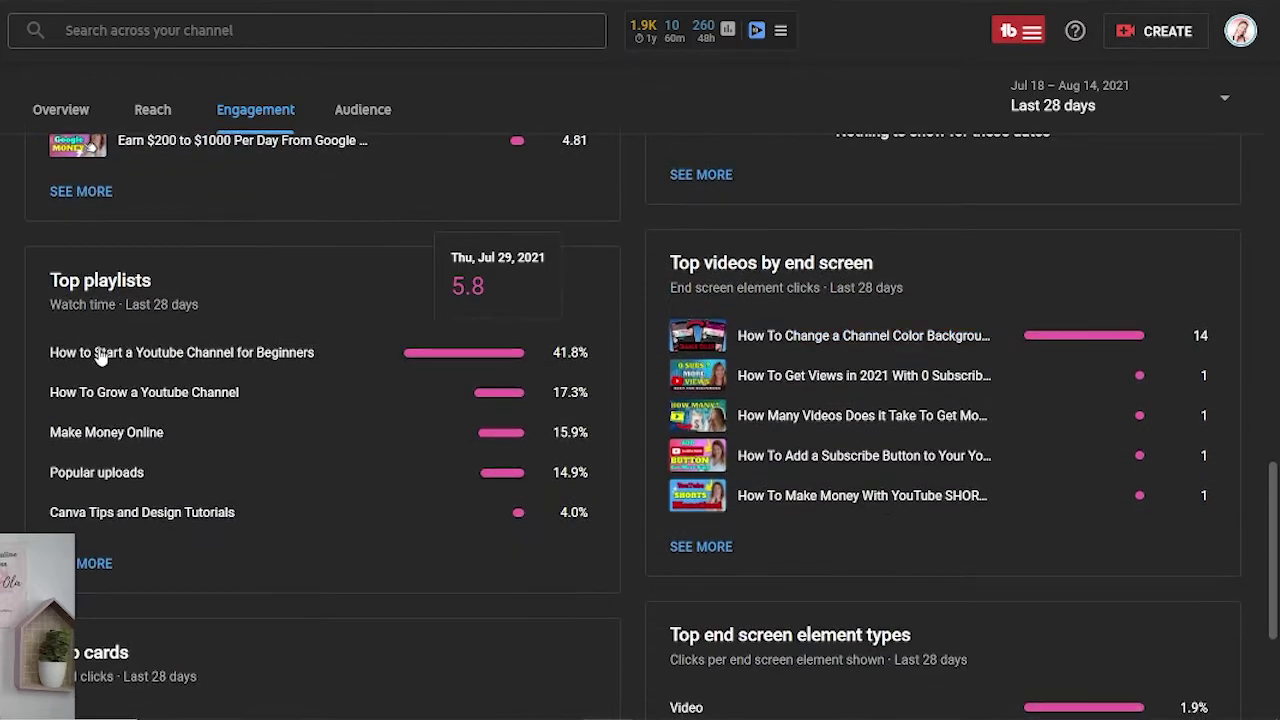
Examine the top cards and top end screen element types in the engagement analytics.
scroll(855, 380, down, 3)
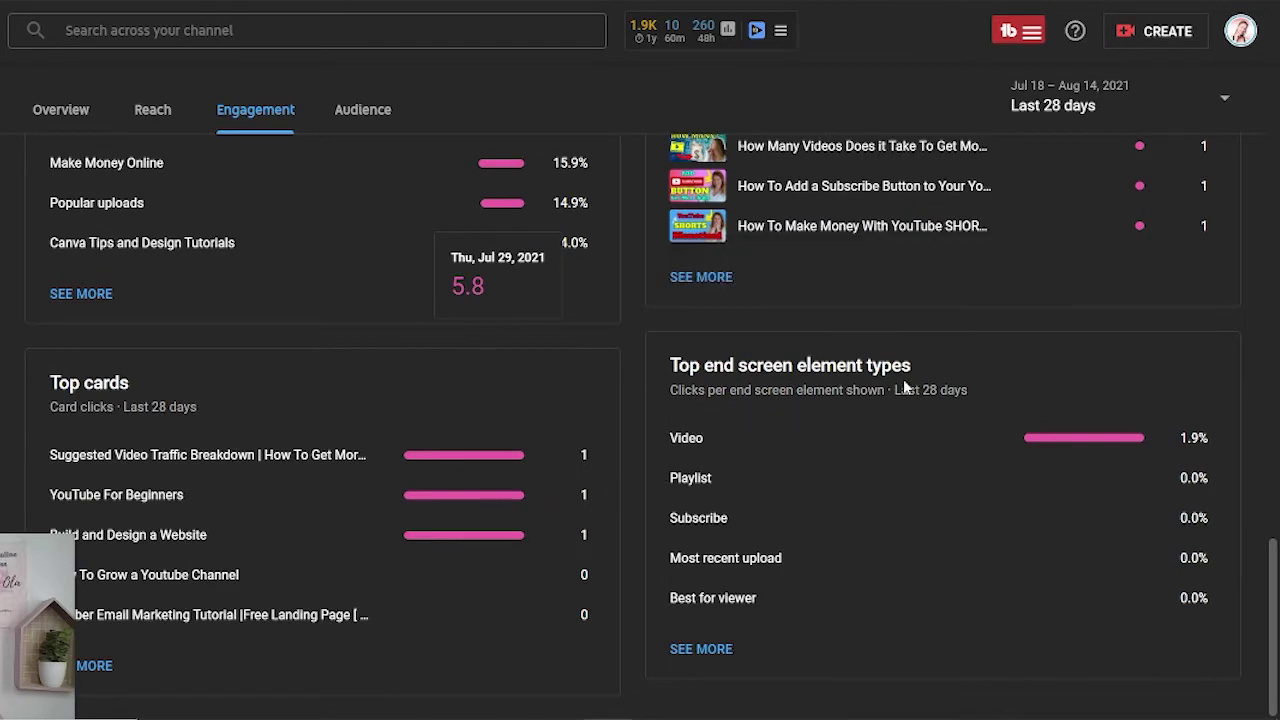
scroll(599, 554, up, 10)
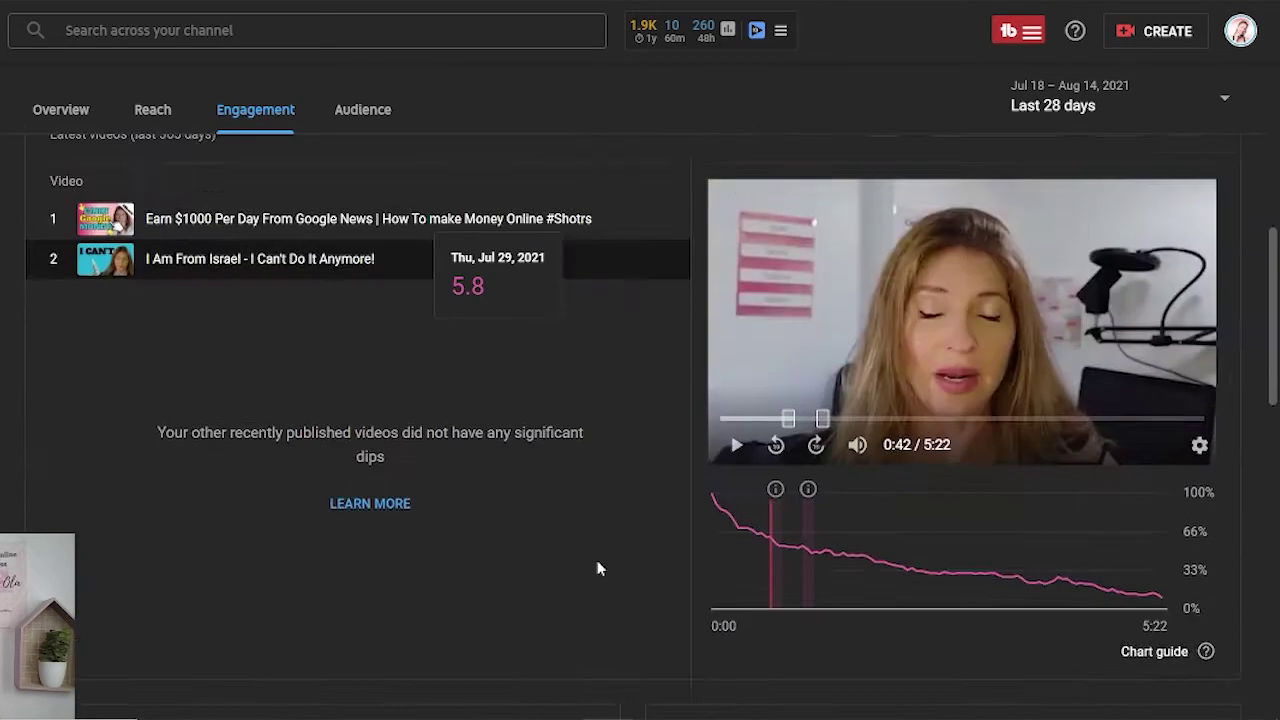
scroll(597, 567, up, 6)
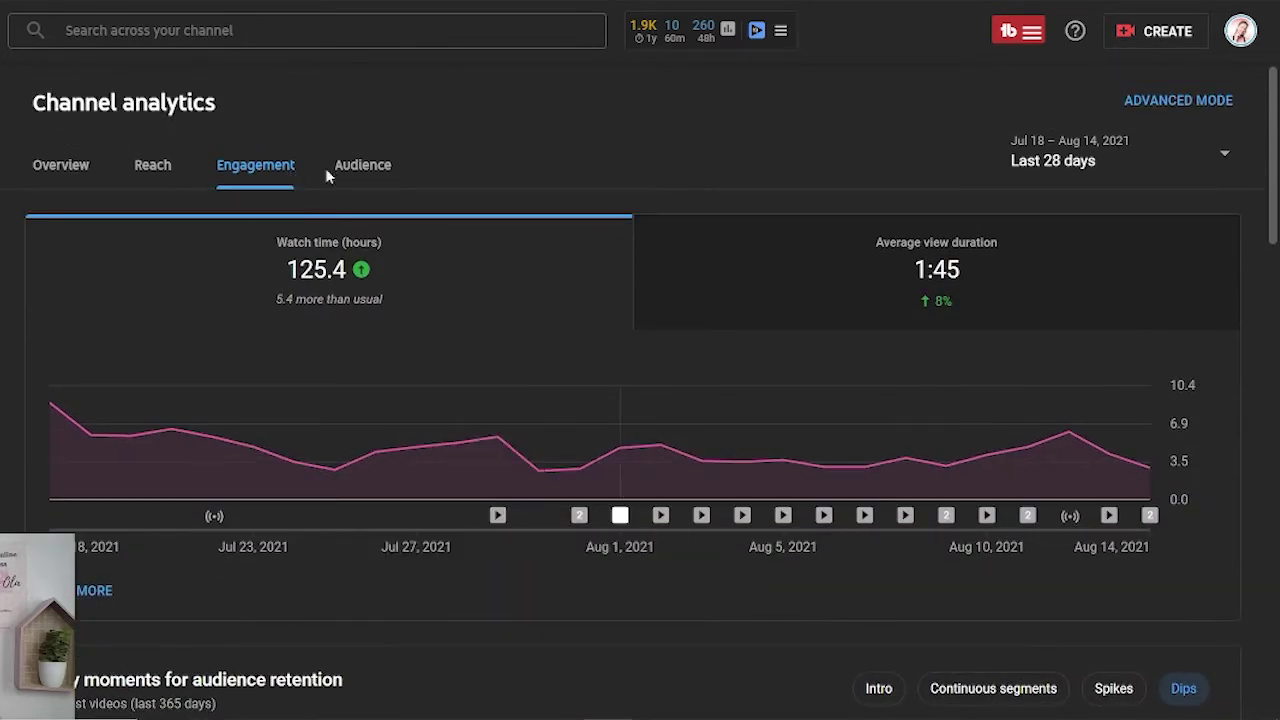
Open the audience analytics and compare the unique viewers chart with the returning and new viewers chart.
click(362, 168)
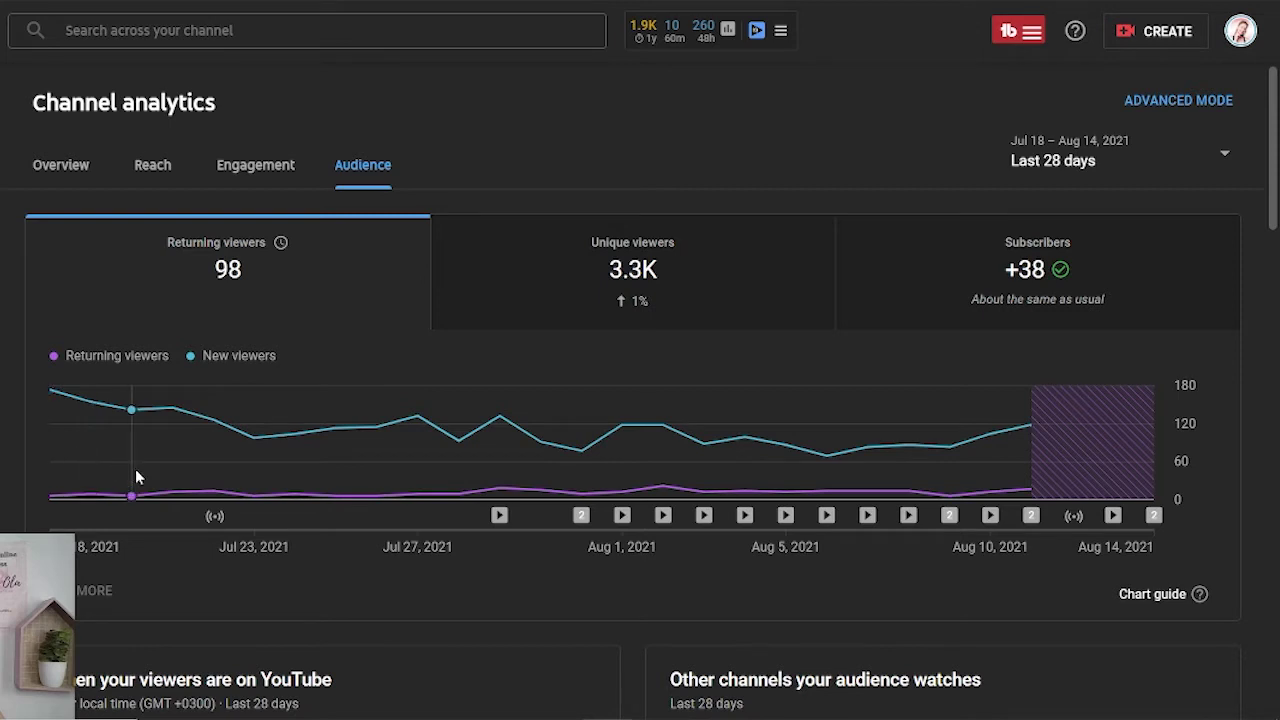
mouse_move(298, 490)
click(530, 275)
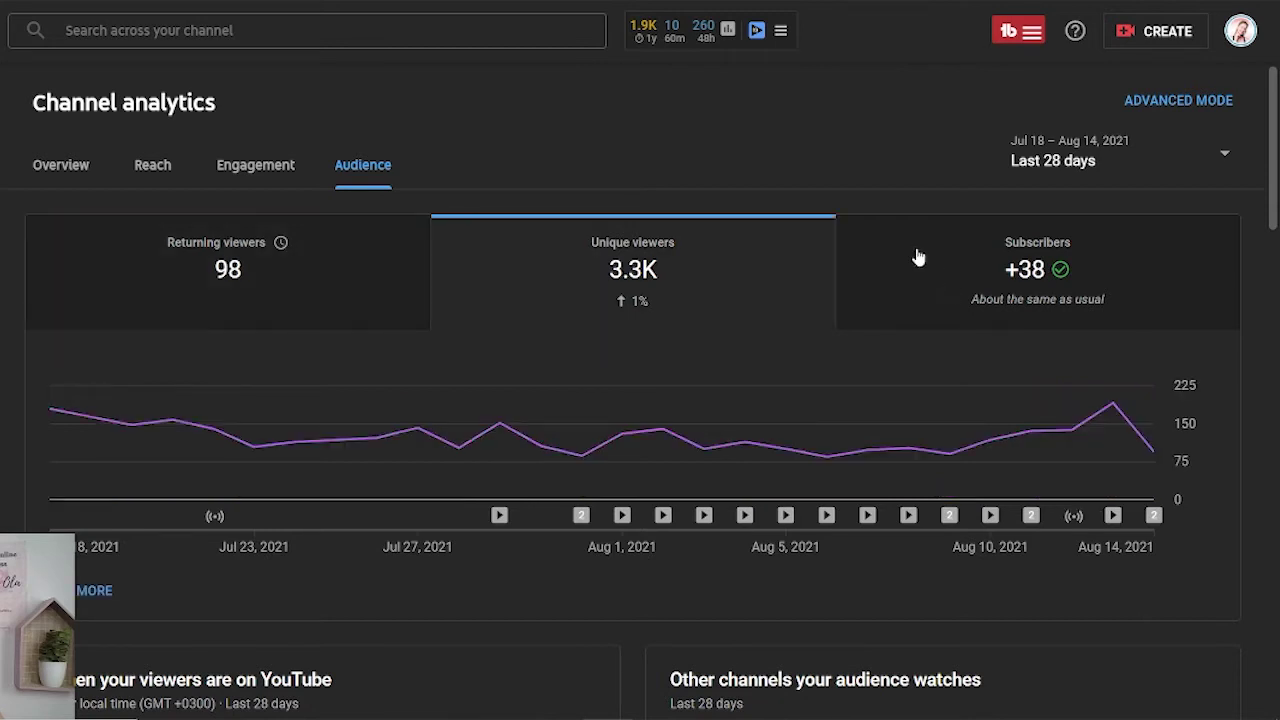
click(125, 308)
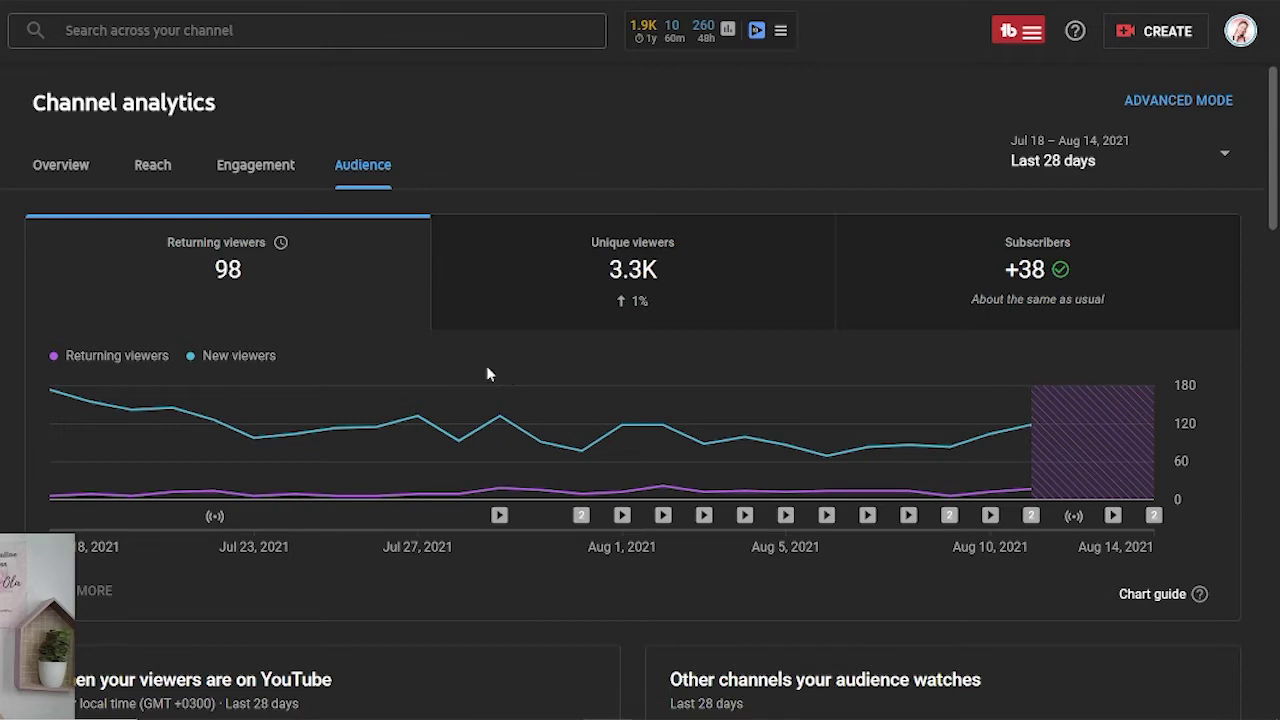
Examine the heatmap of when viewers are on YouTube, inspecting the early Sunday time slots.
scroll(366, 294, down, 2)
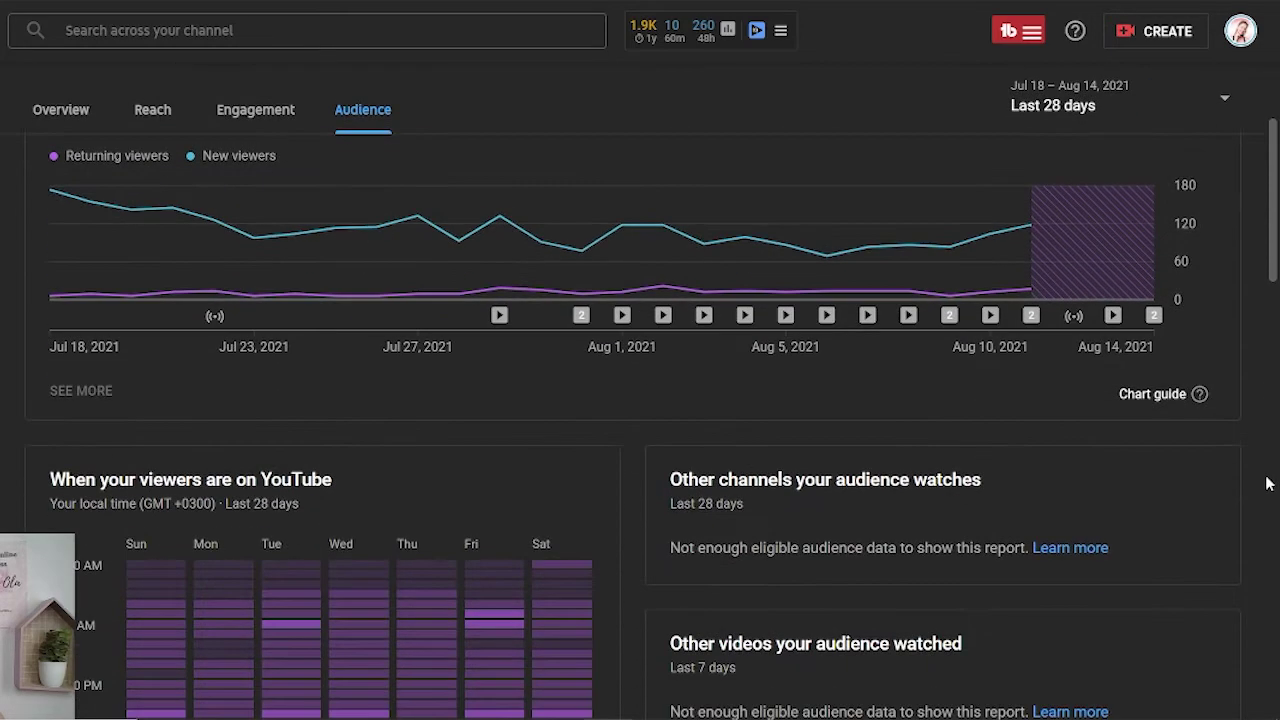
scroll(1266, 484, up, 2)
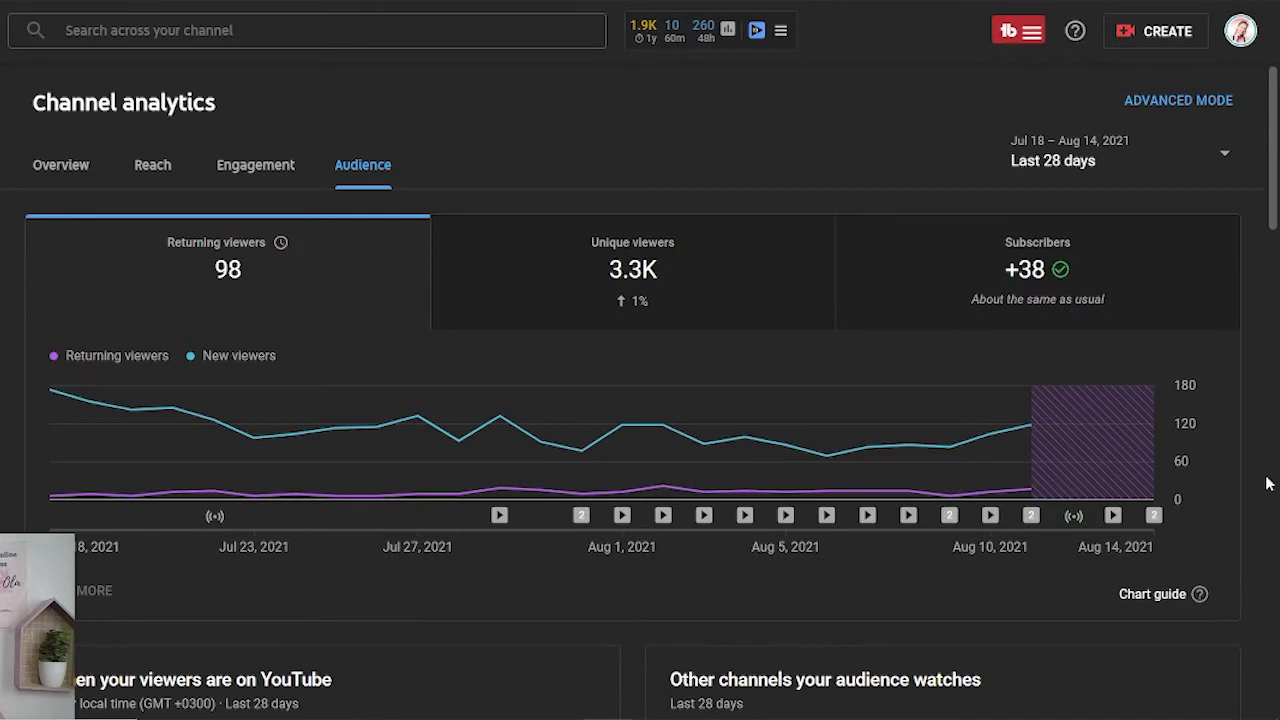
scroll(1266, 484, down, 2)
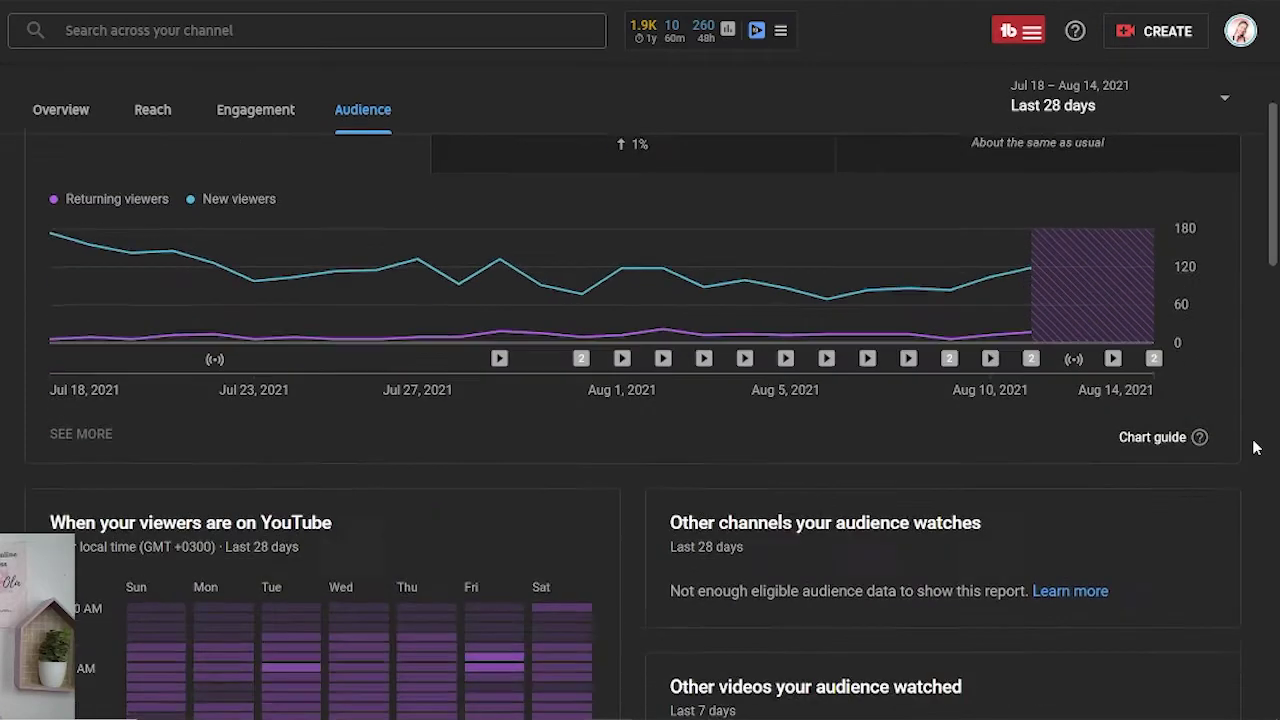
scroll(1256, 448, down, 2)
mouse_move(578, 396)
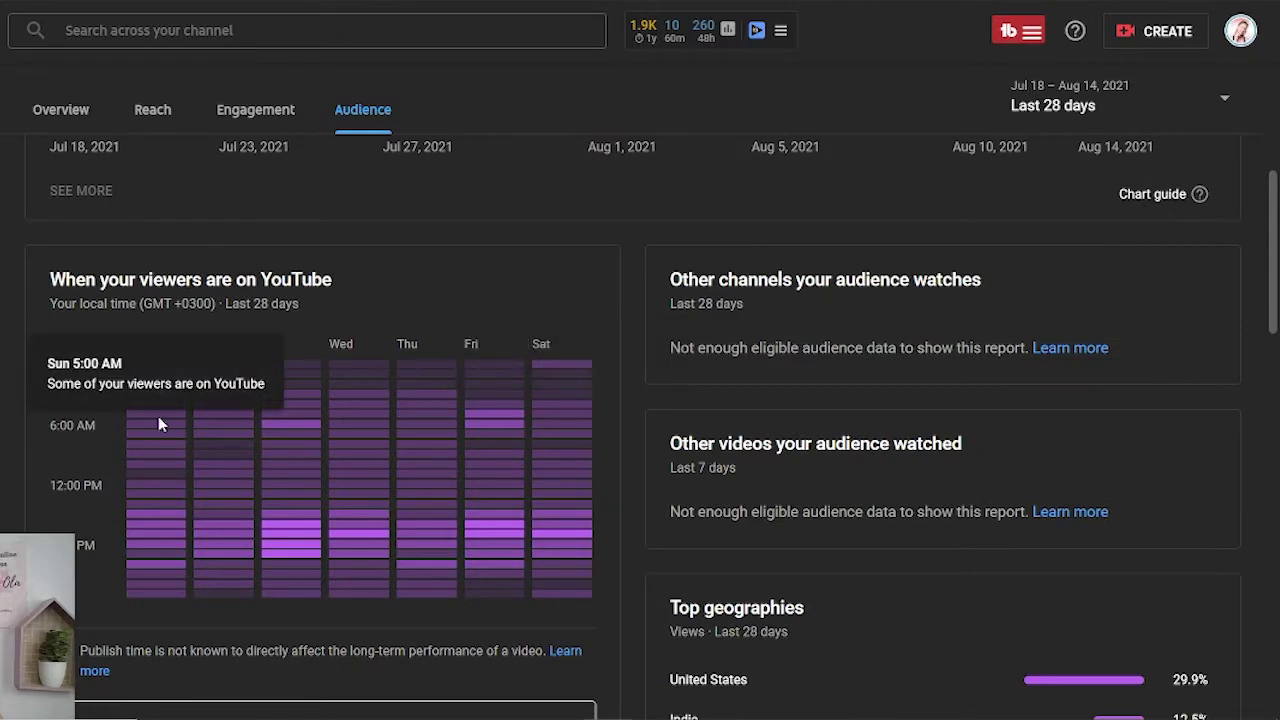
mouse_move(127, 271)
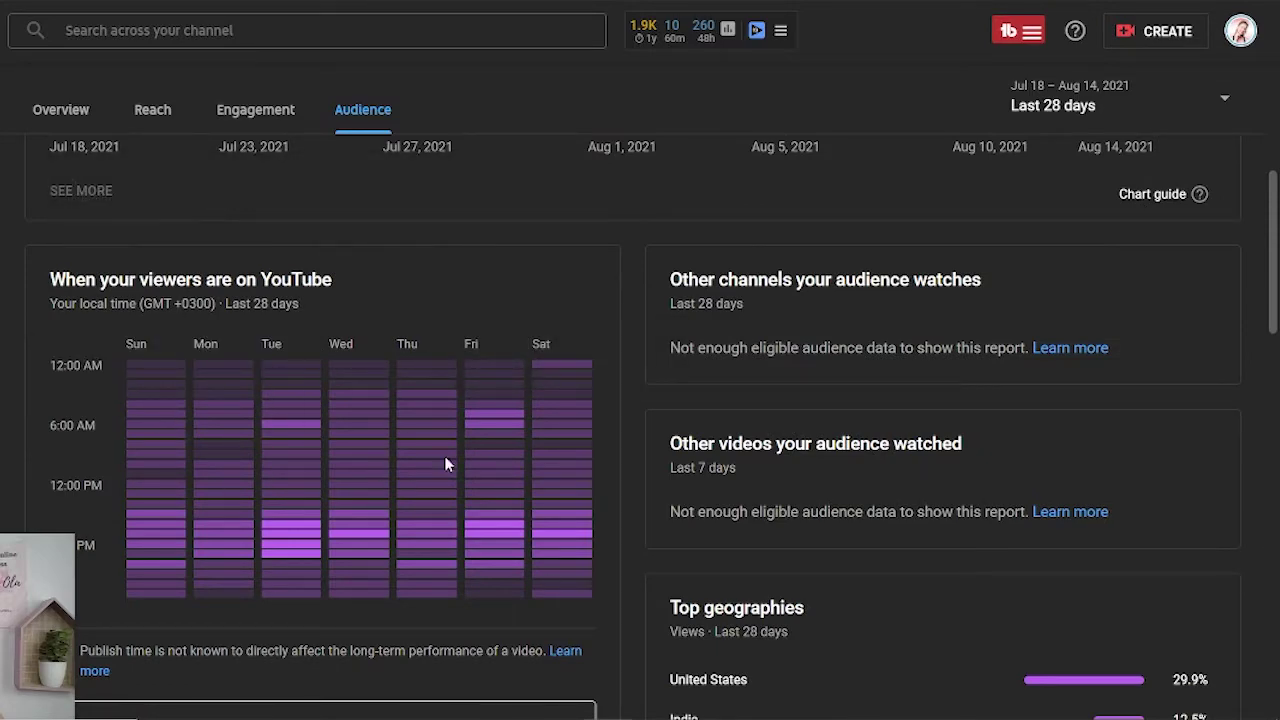
scroll(450, 420, down, 1)
mouse_move(418, 287)
scroll(570, 310, up, 1)
mouse_move(296, 570)
mouse_move(153, 371)
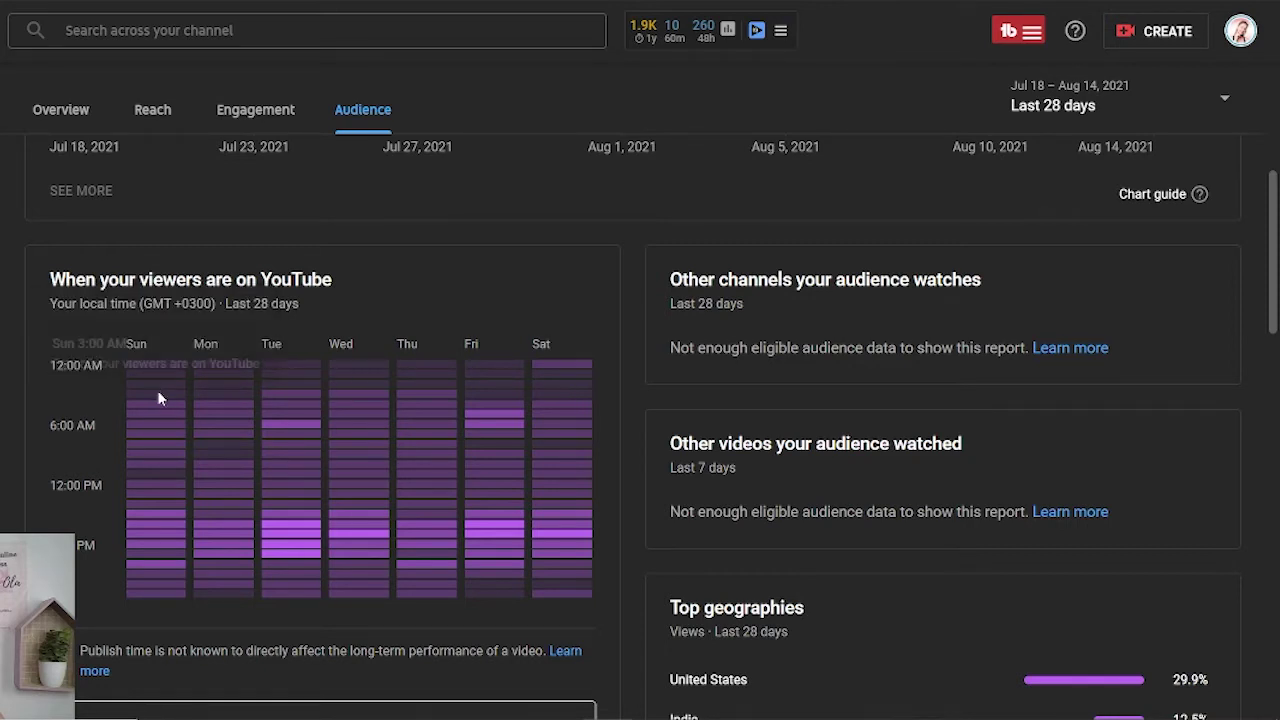
mouse_move(163, 413)
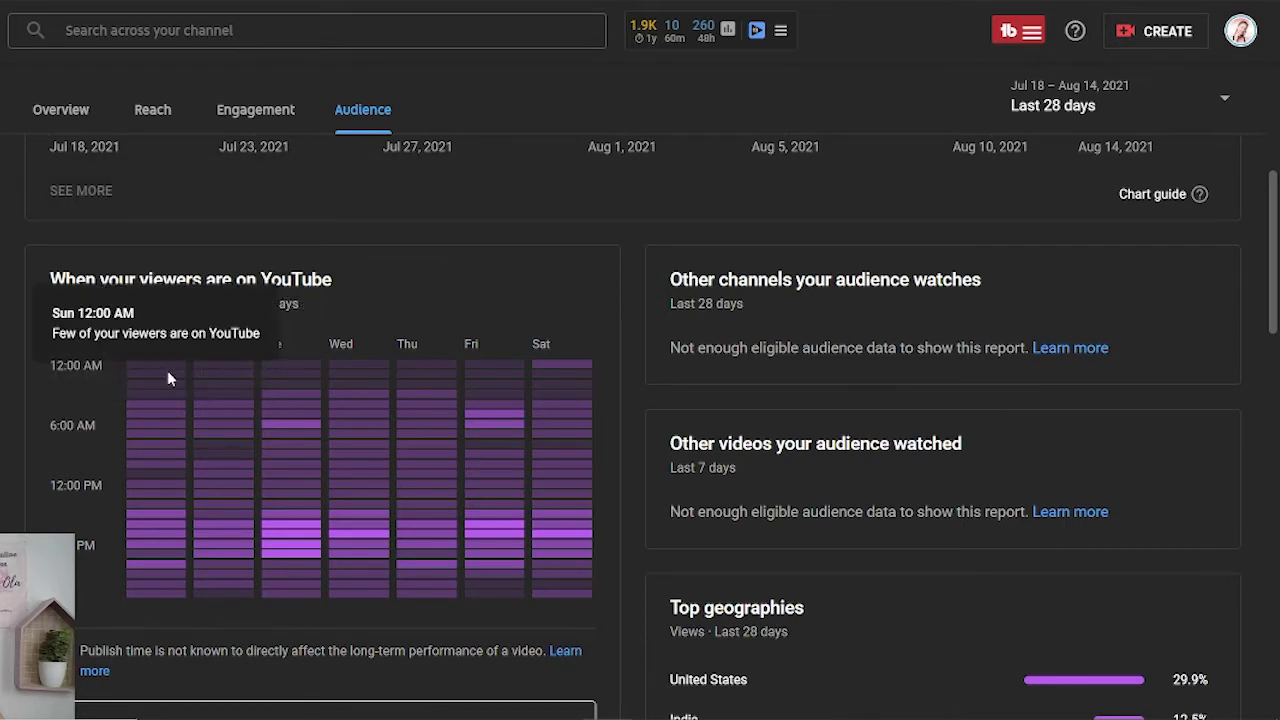
mouse_move(172, 392)
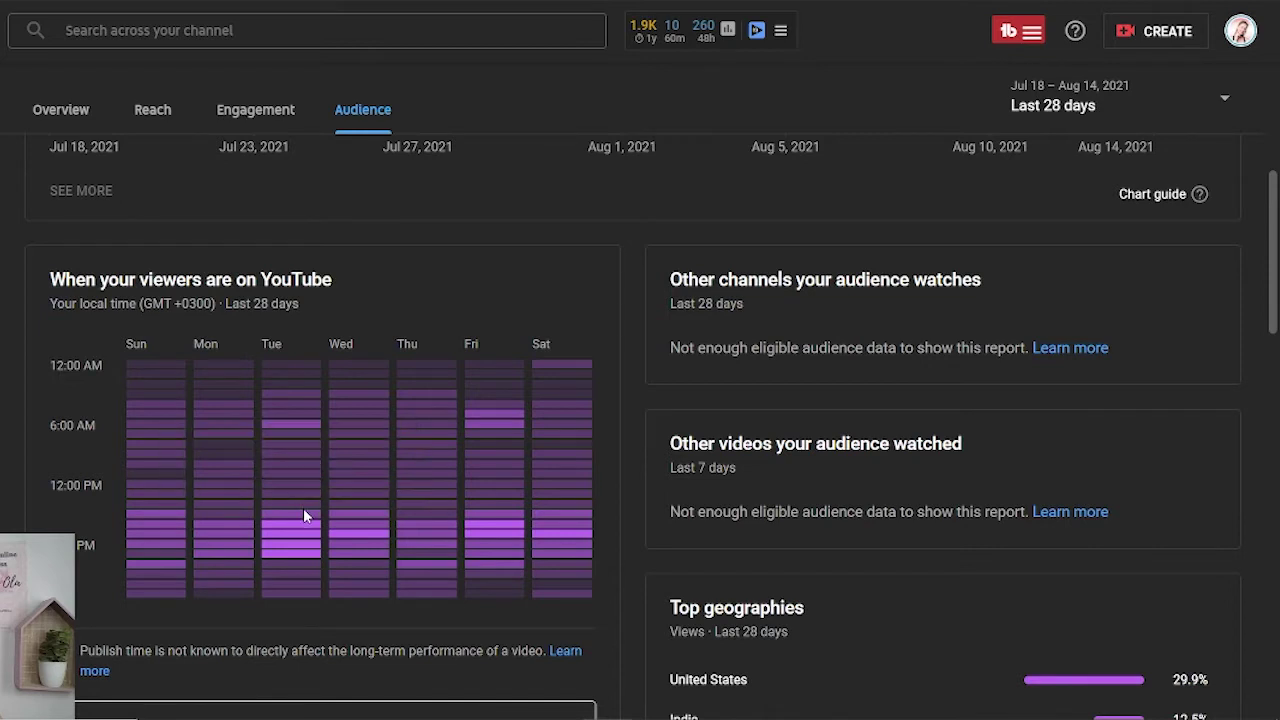
Examine the audience's other watched channels and videos, the upload time recommendations, top geographies and subtitle languages.
scroll(303, 509, up, 1)
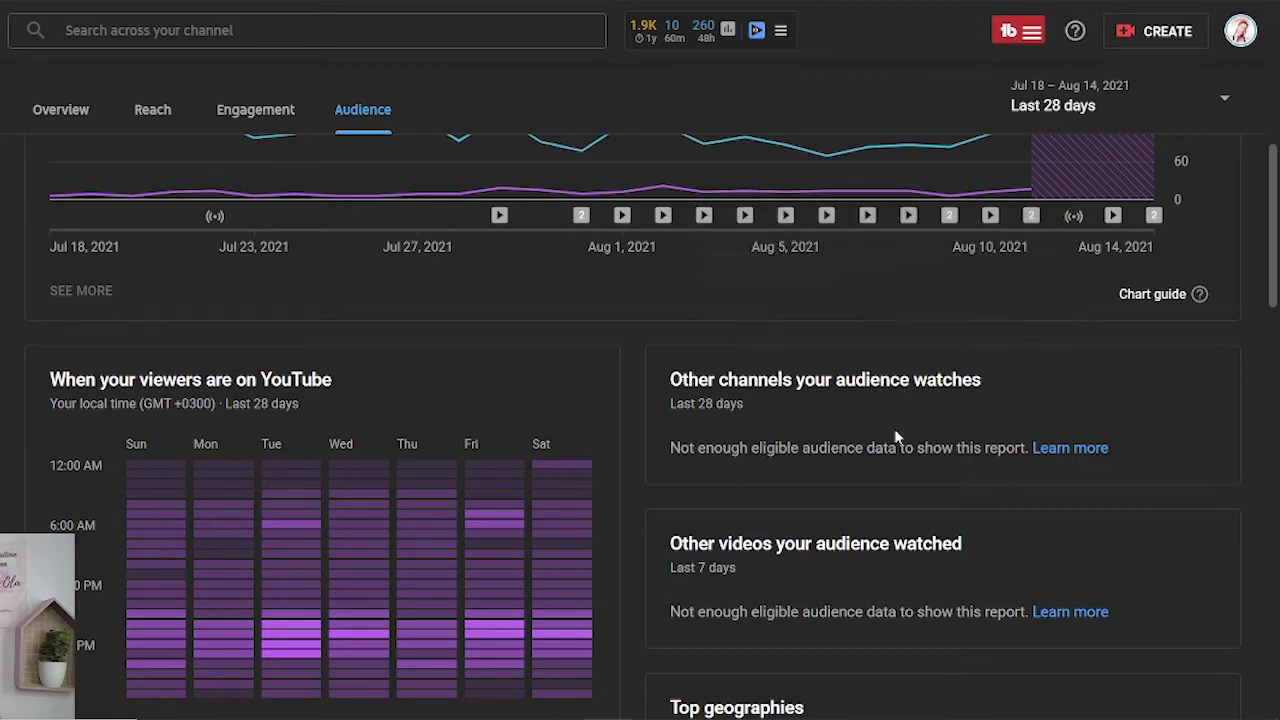
mouse_move(737, 361)
mouse_move(710, 387)
scroll(1146, 420, down, 2)
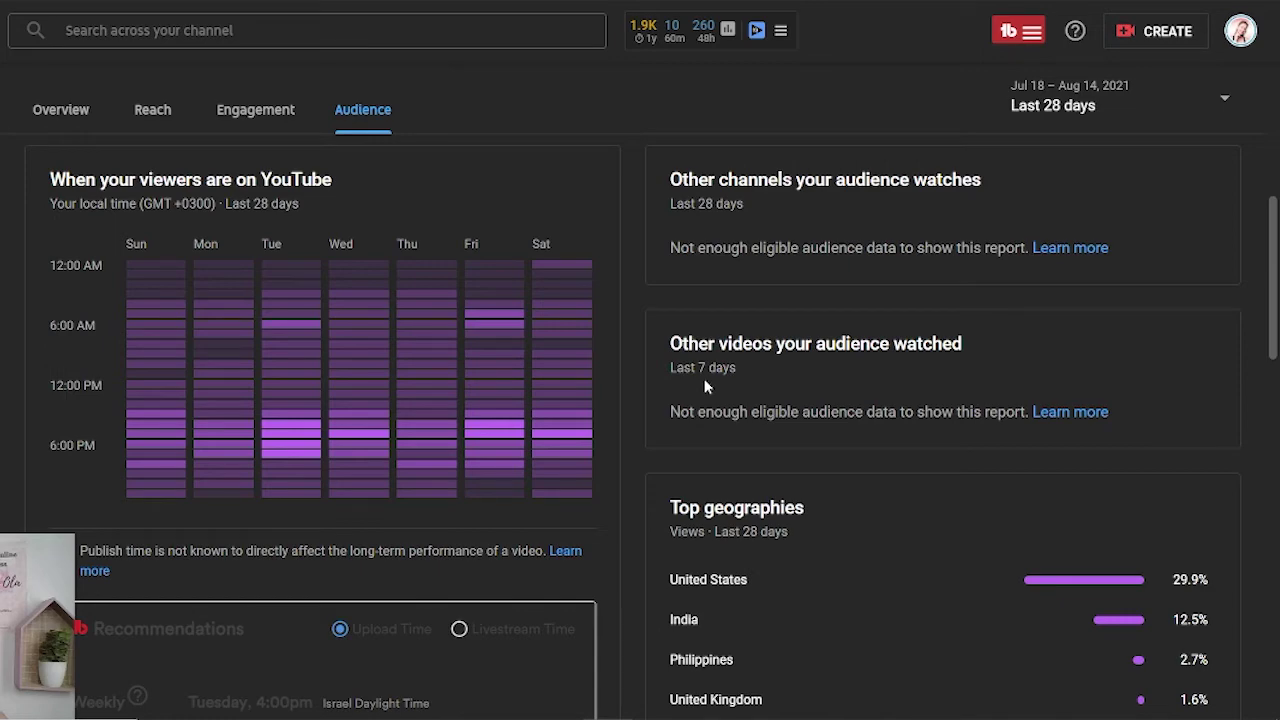
scroll(995, 391, down, 2)
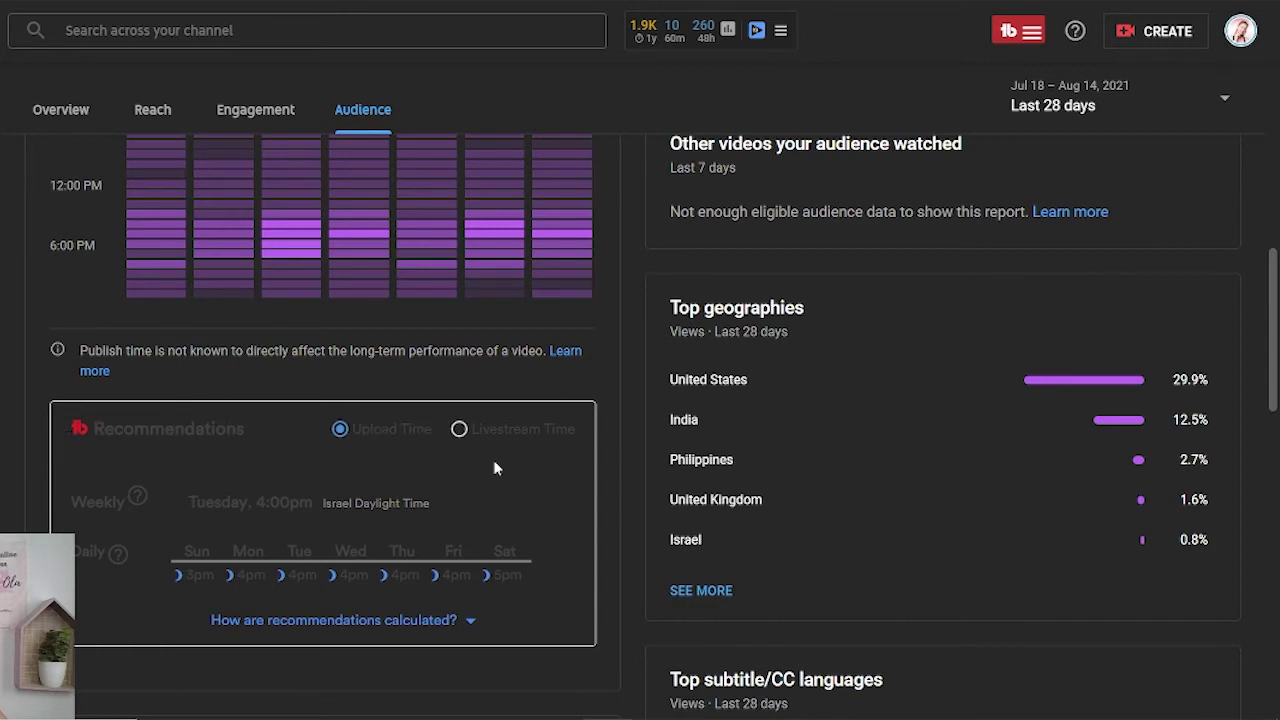
scroll(624, 489, down, 1)
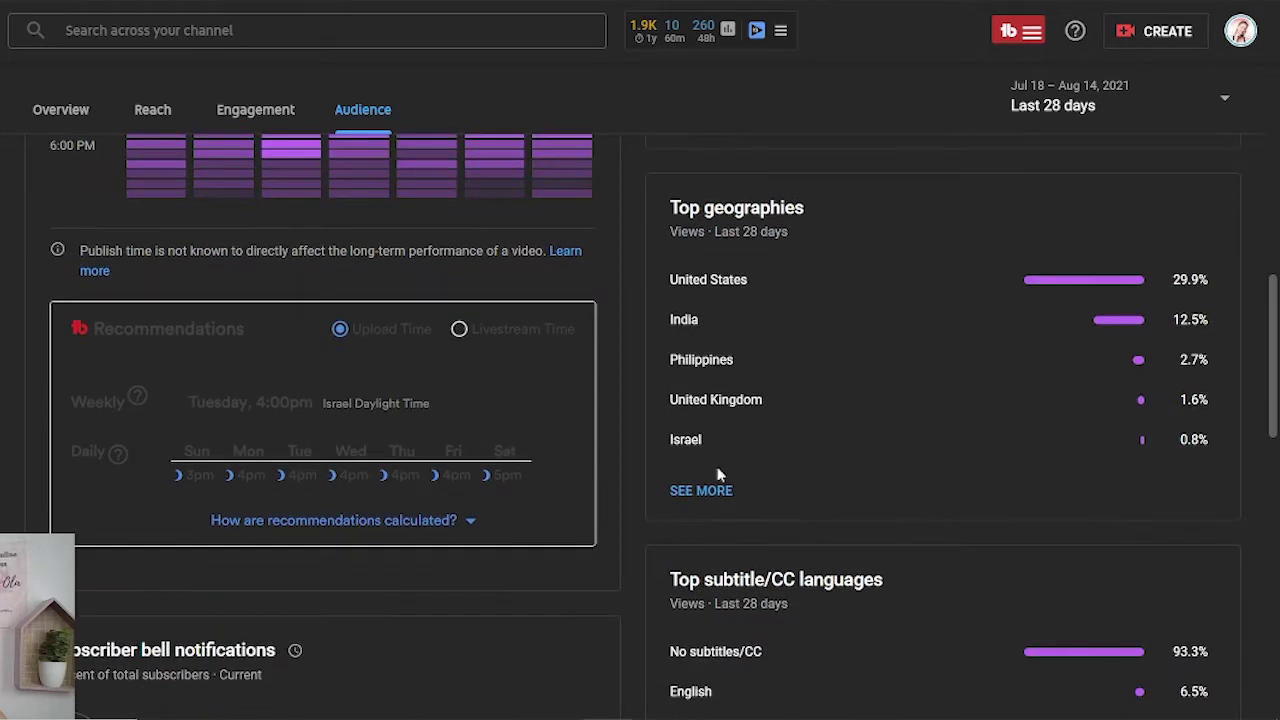
scroll(718, 474, down, 3)
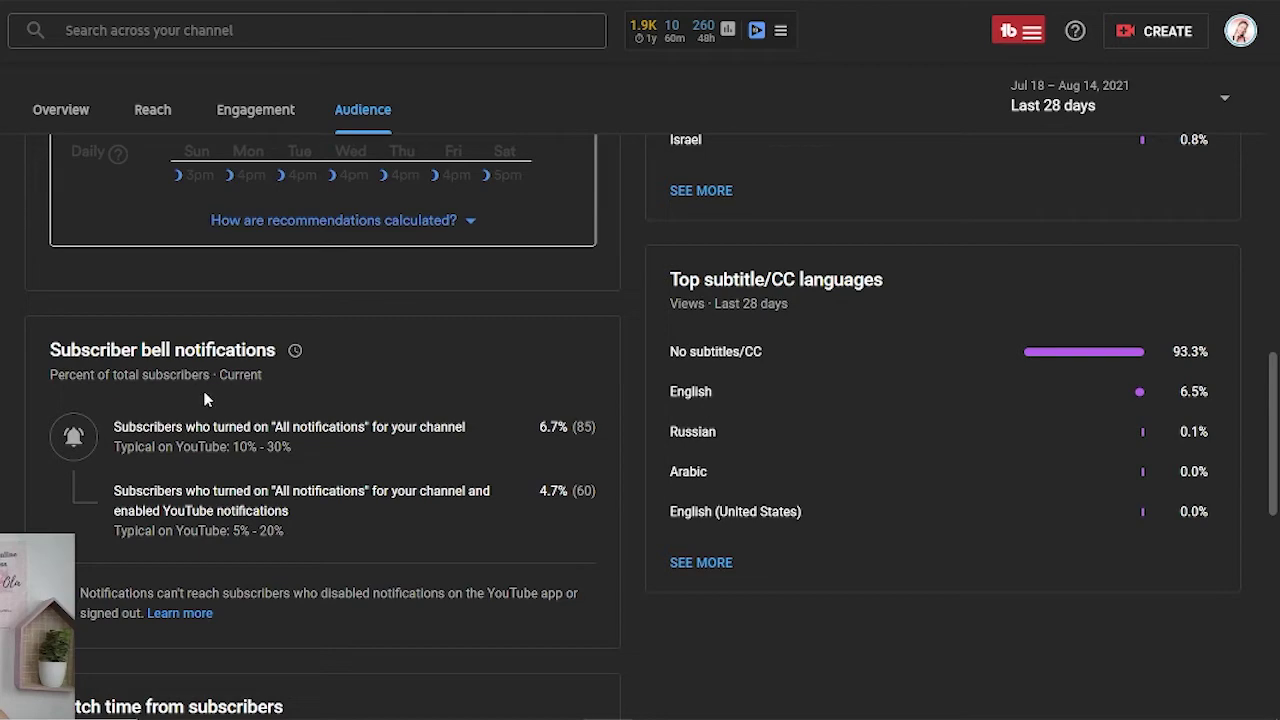
Examine the watch time from subscribers and the age and gender breakdown in the audience analytics.
scroll(465, 497, down, 3)
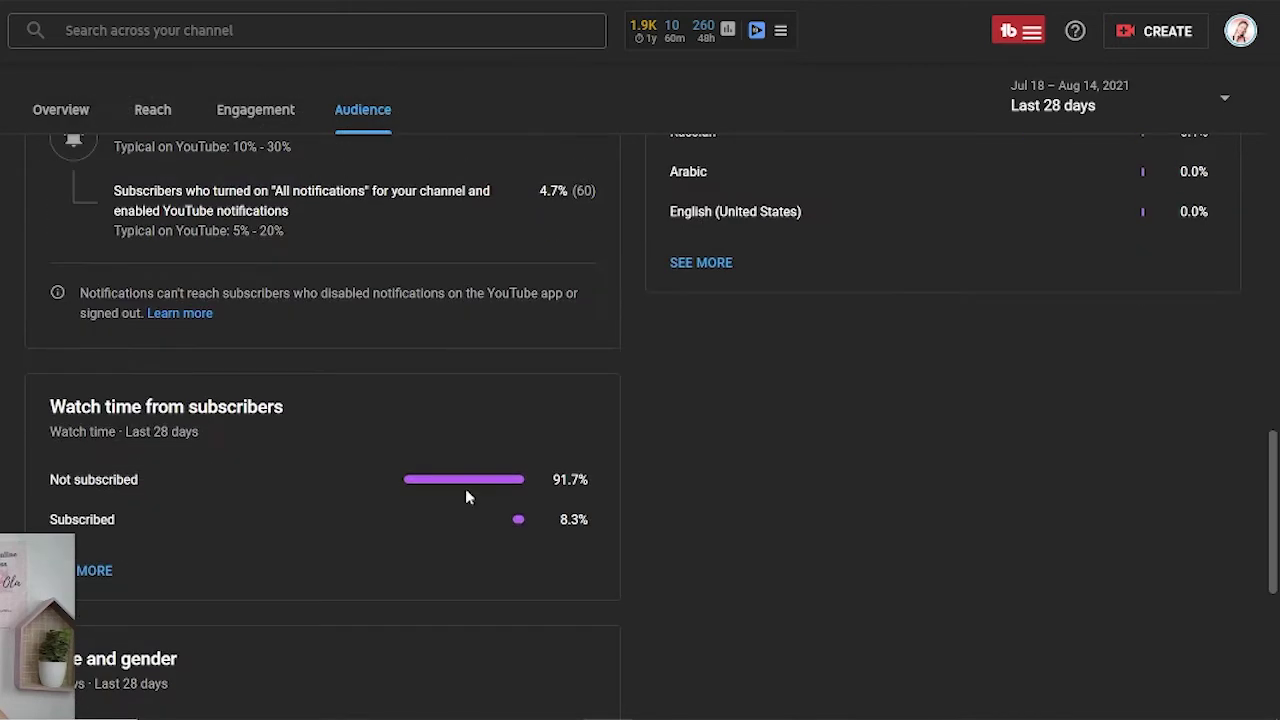
scroll(617, 394, down, 2)
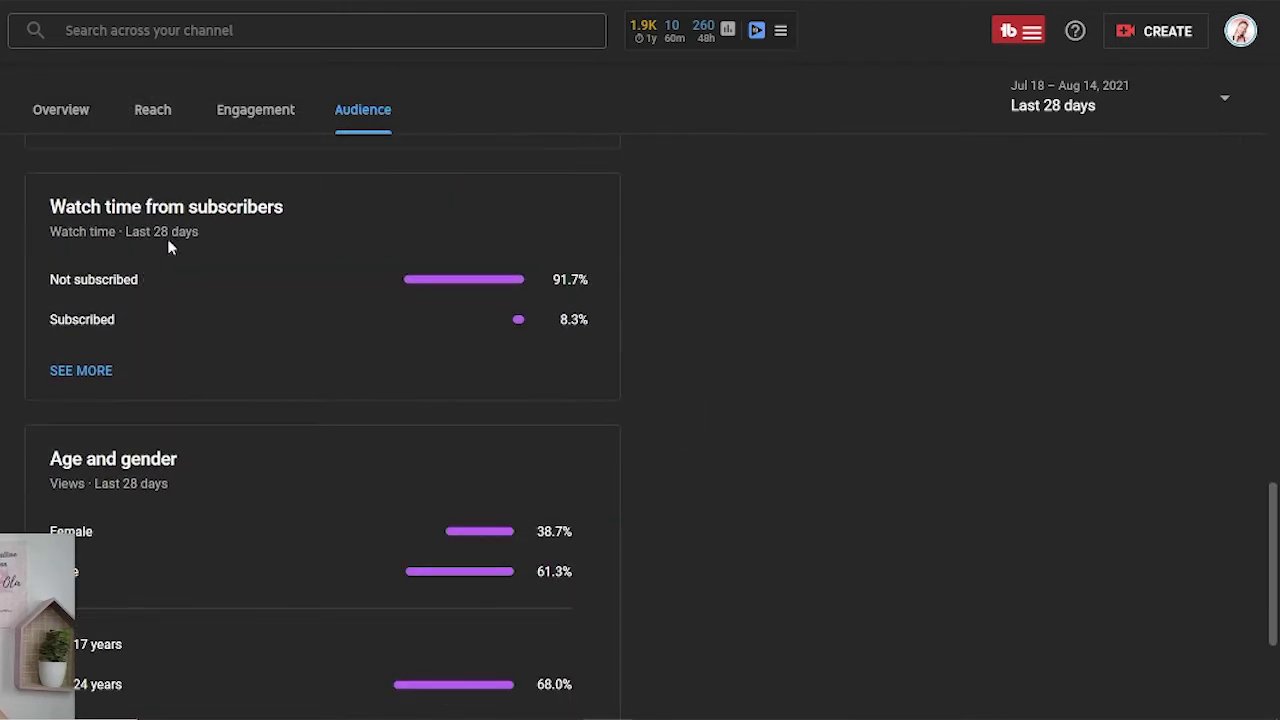
scroll(658, 468, down, 3)
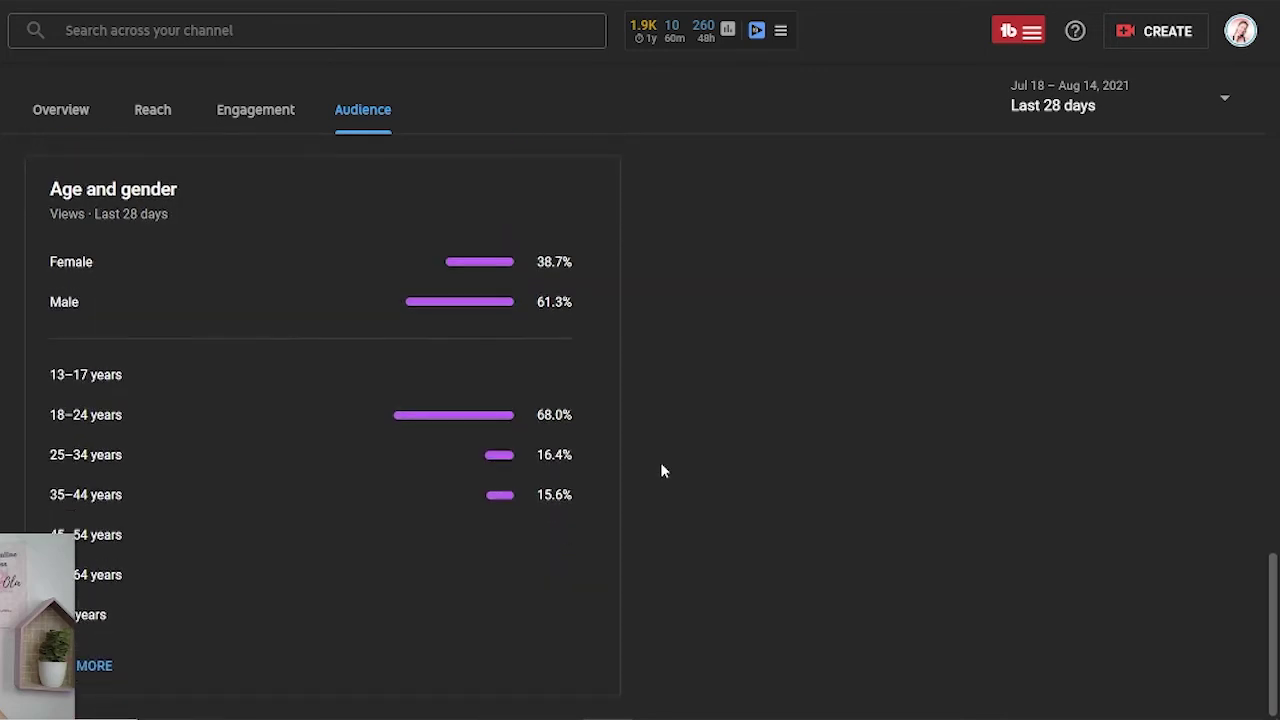
scroll(182, 405, up, 1)
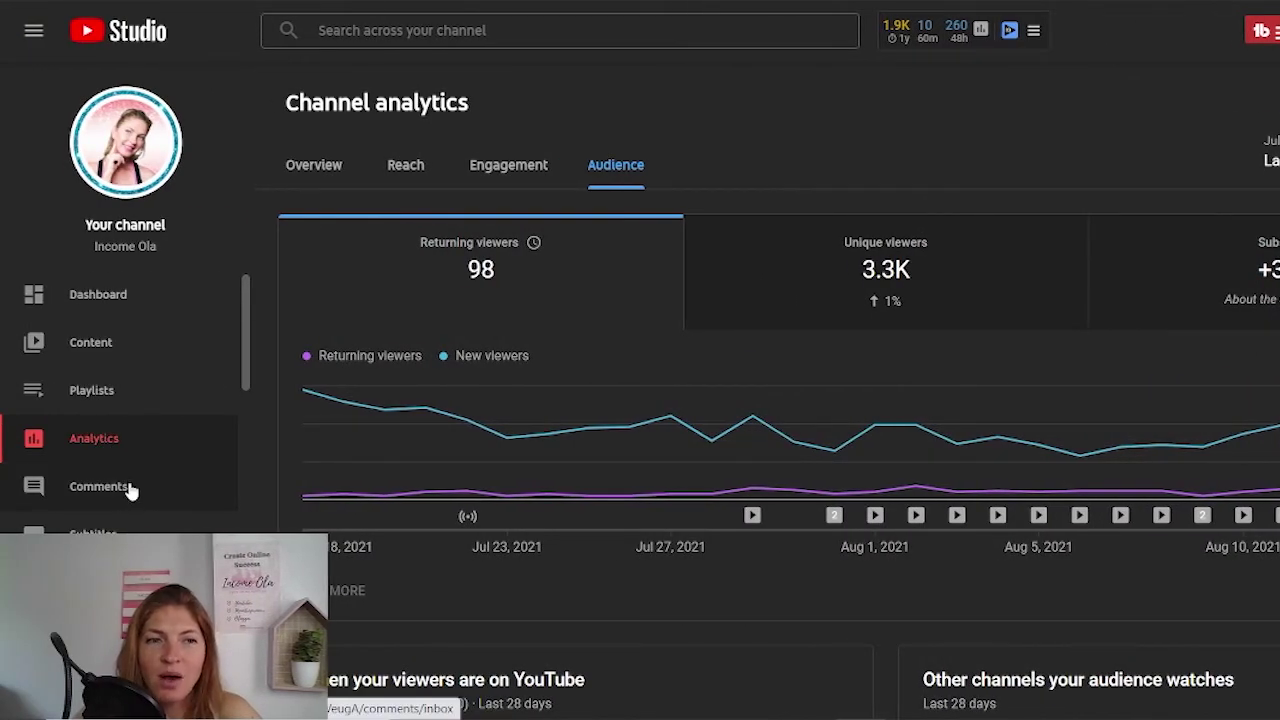
Browse the channel comments not yet responded to with the action options for the "Love" comment, and view the channel mentions.
click(116, 488)
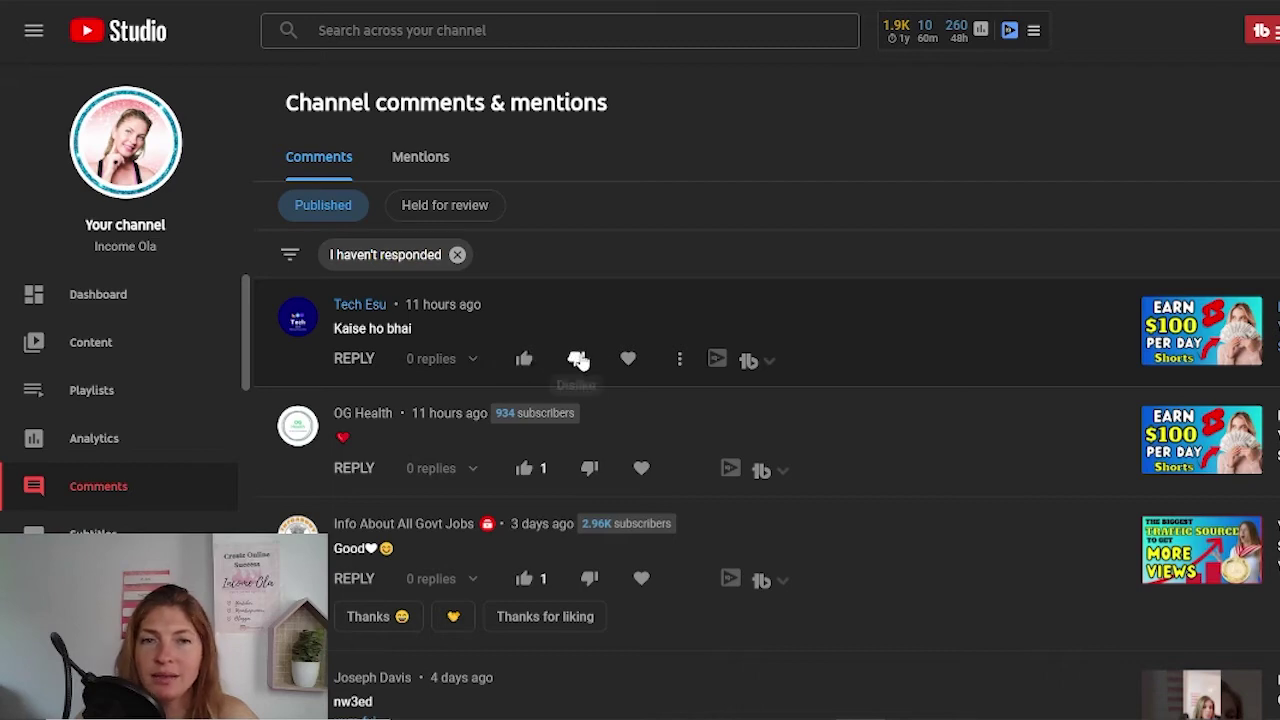
scroll(297, 451, down, 5)
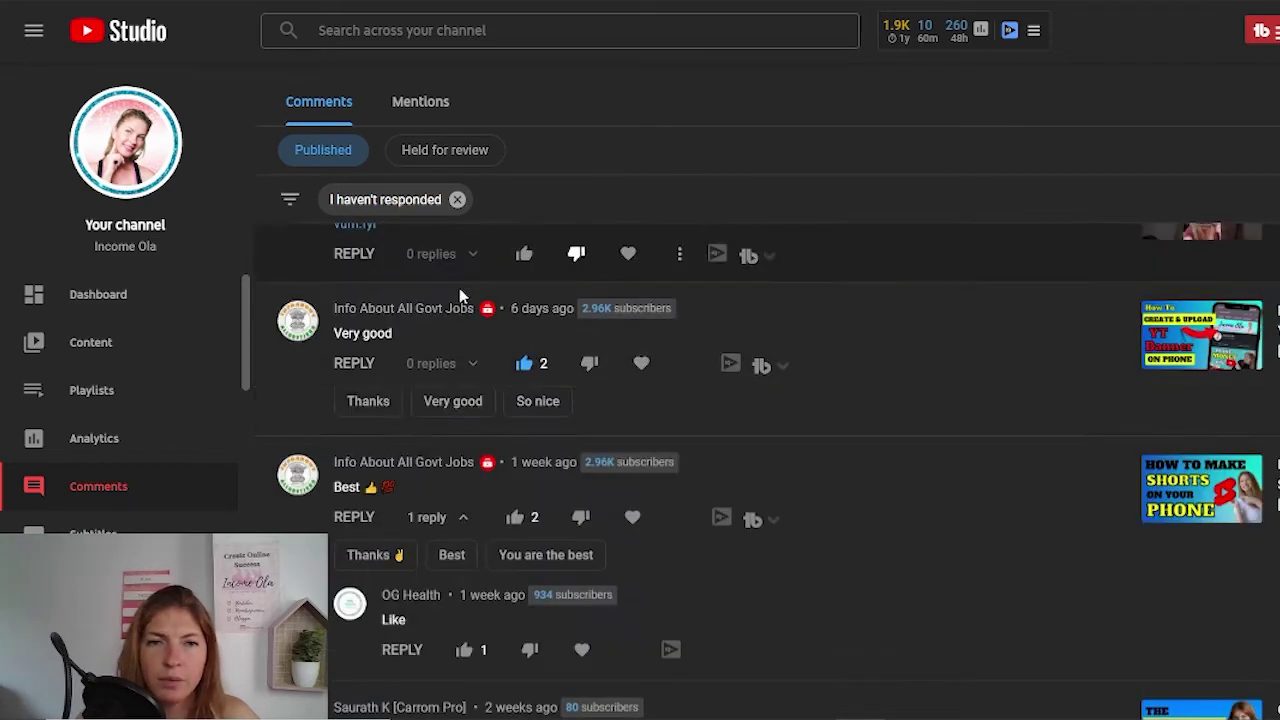
scroll(1230, 378, down, 3)
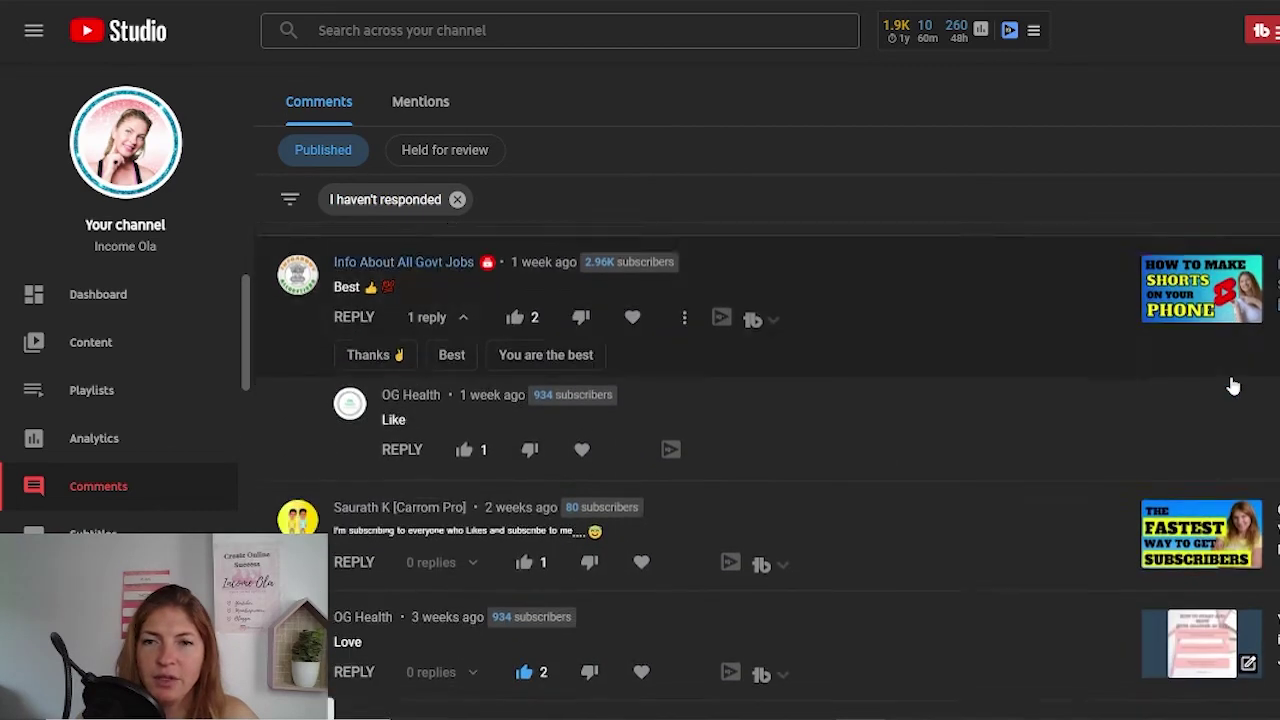
scroll(1236, 380, down, 2)
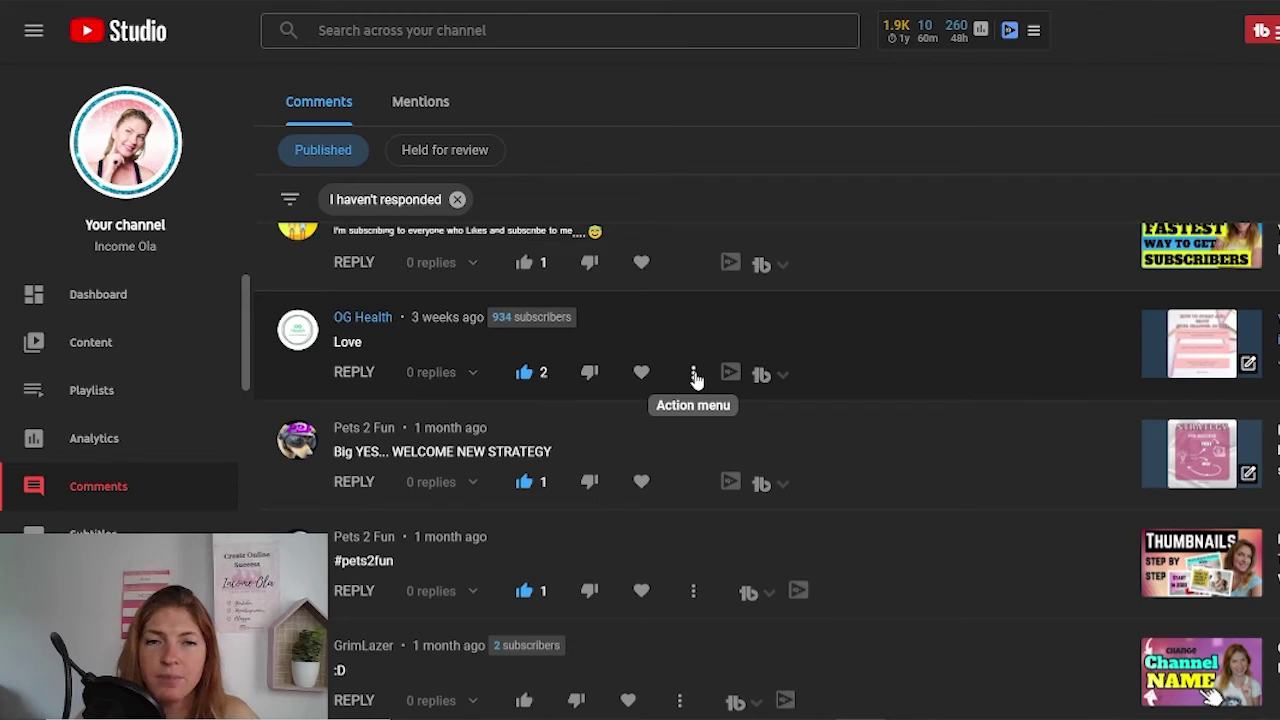
click(694, 376)
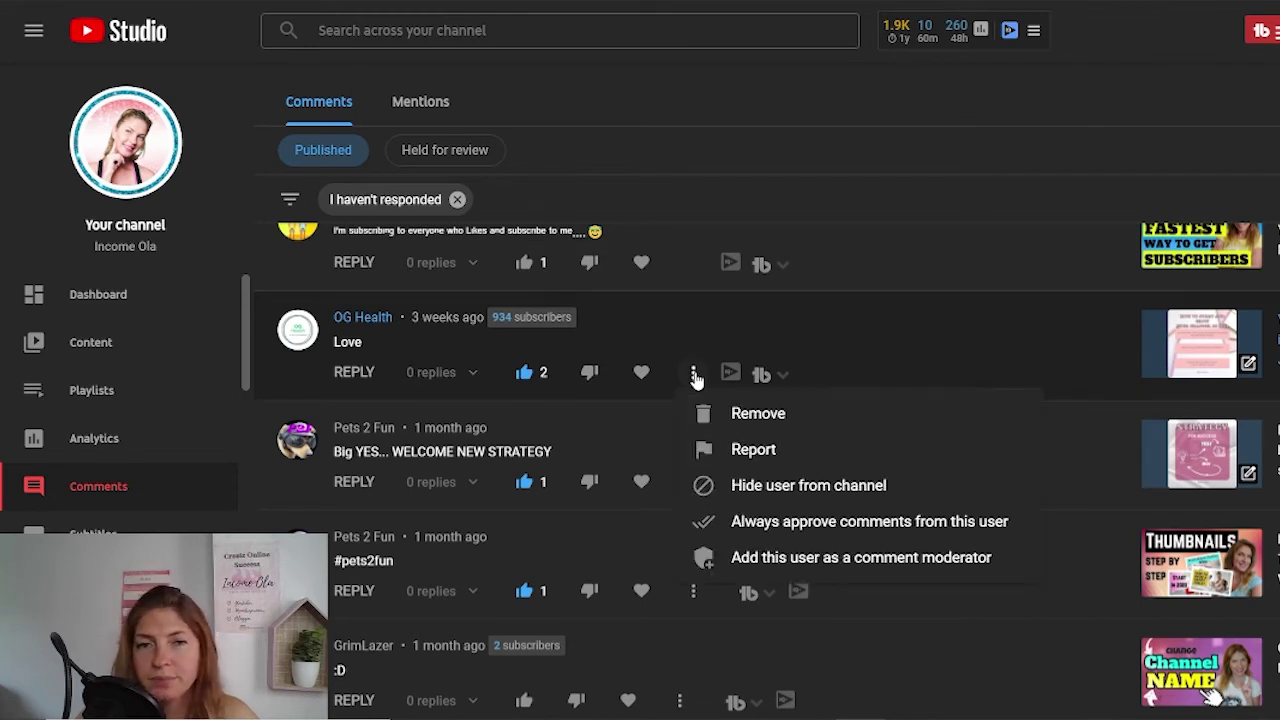
click(425, 103)
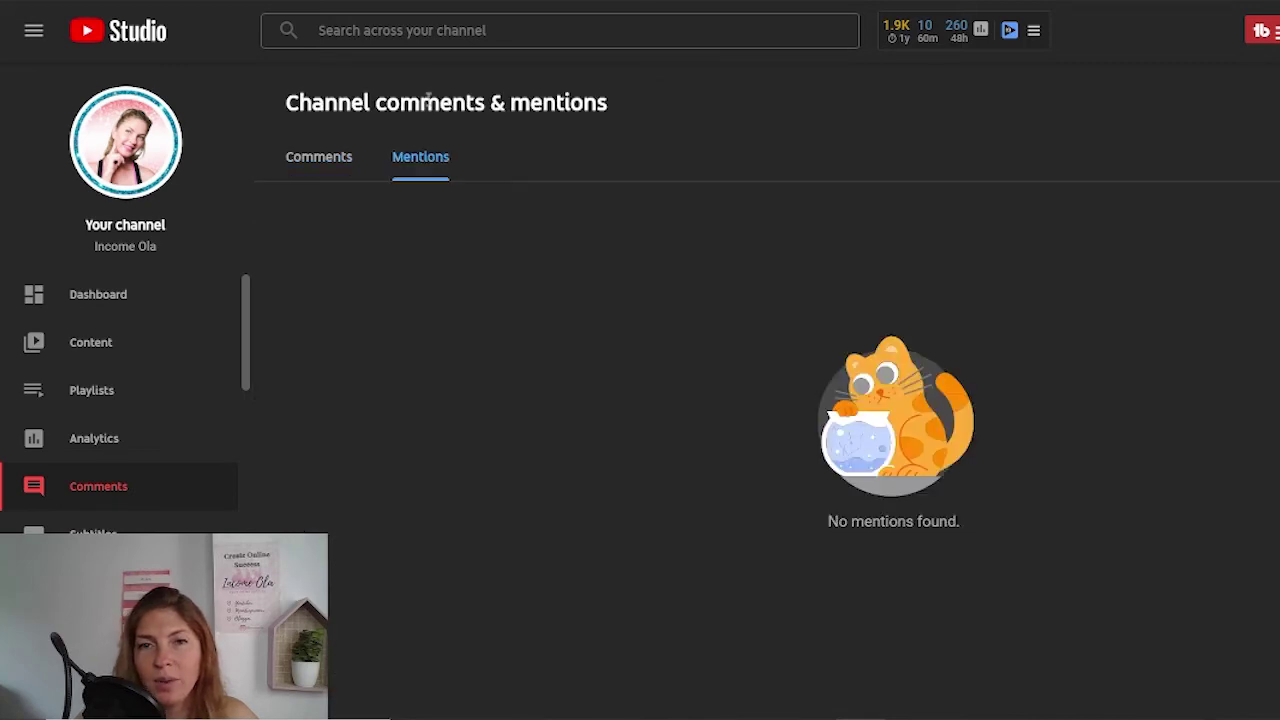
Open the channel subtitles and view the subtitle languages of the first video, "How to Make Money With Youtube Shorts".
scroll(160, 460, down, 1)
click(97, 437)
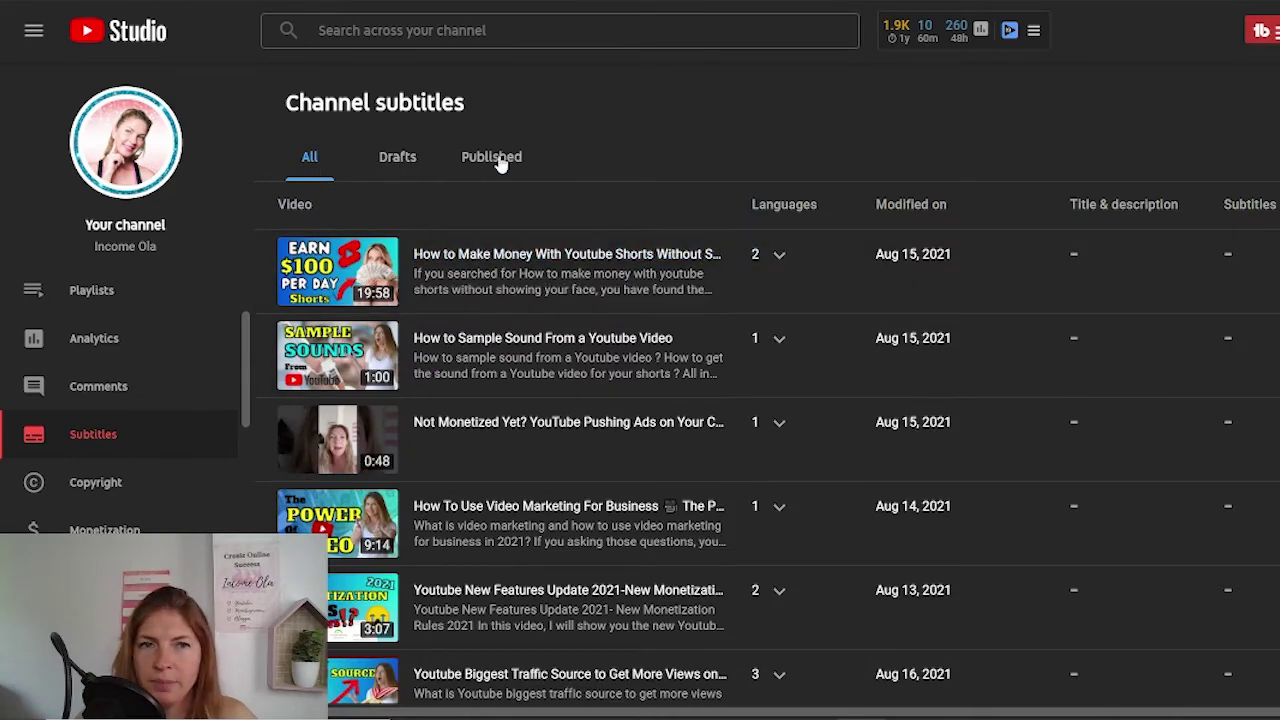
click(778, 258)
click(778, 258)
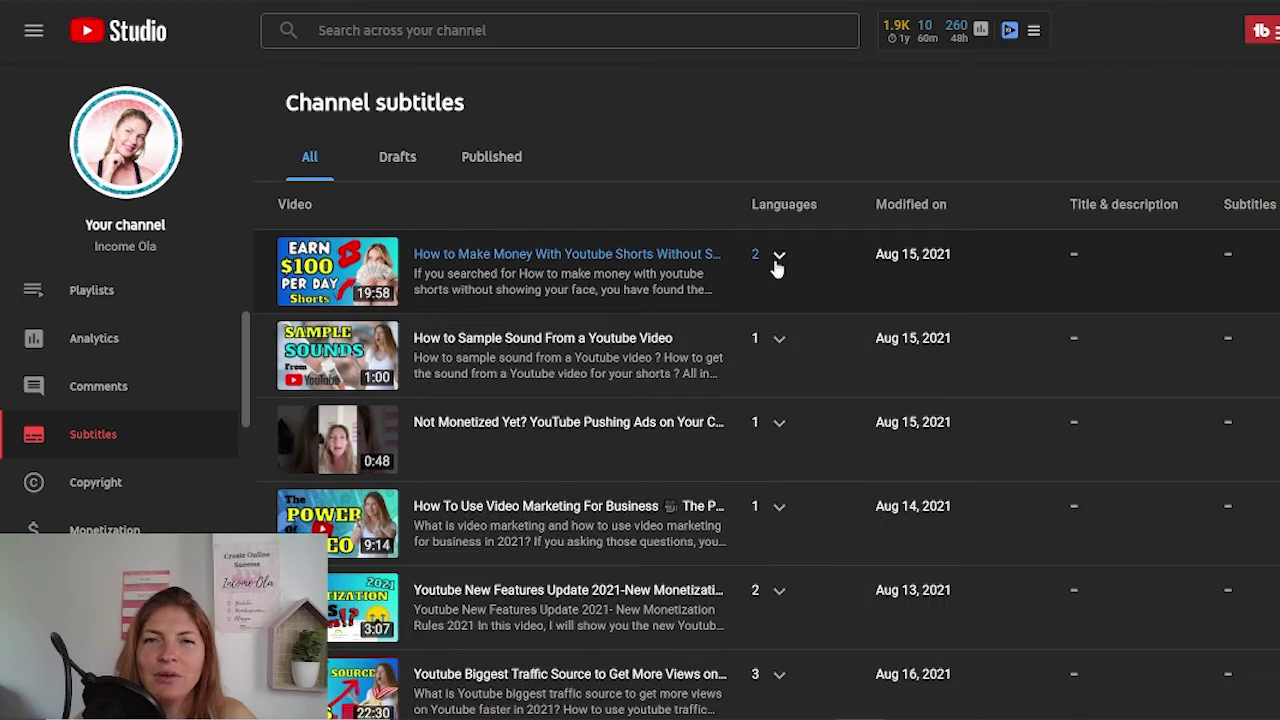
click(780, 258)
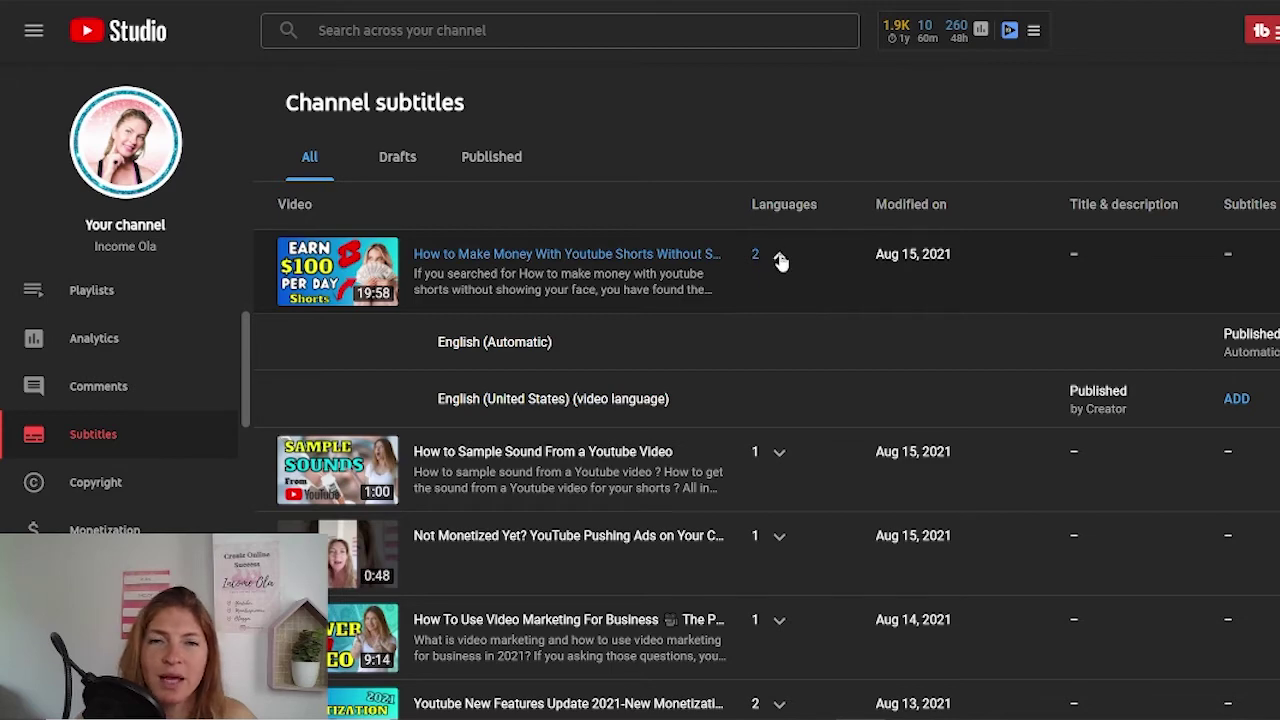
click(779, 256)
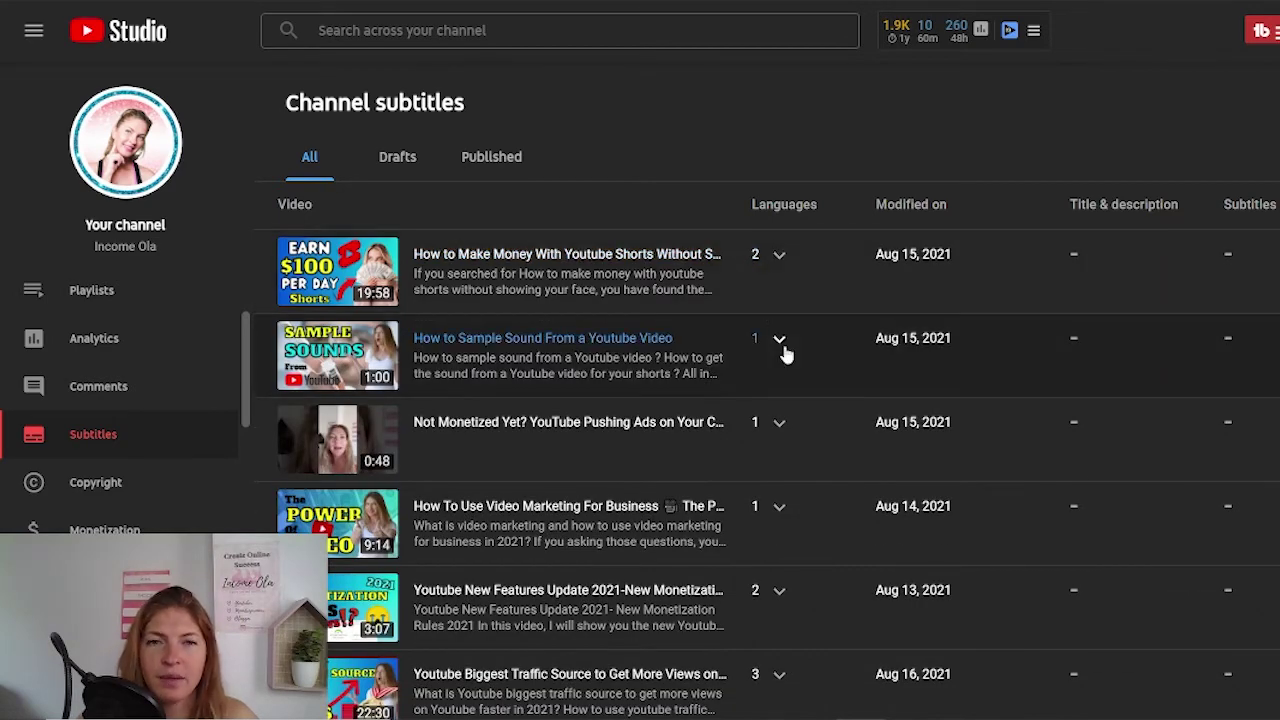
Open the channel monetization overview and examine the monetization and YouTube Partner Program options.
click(112, 485)
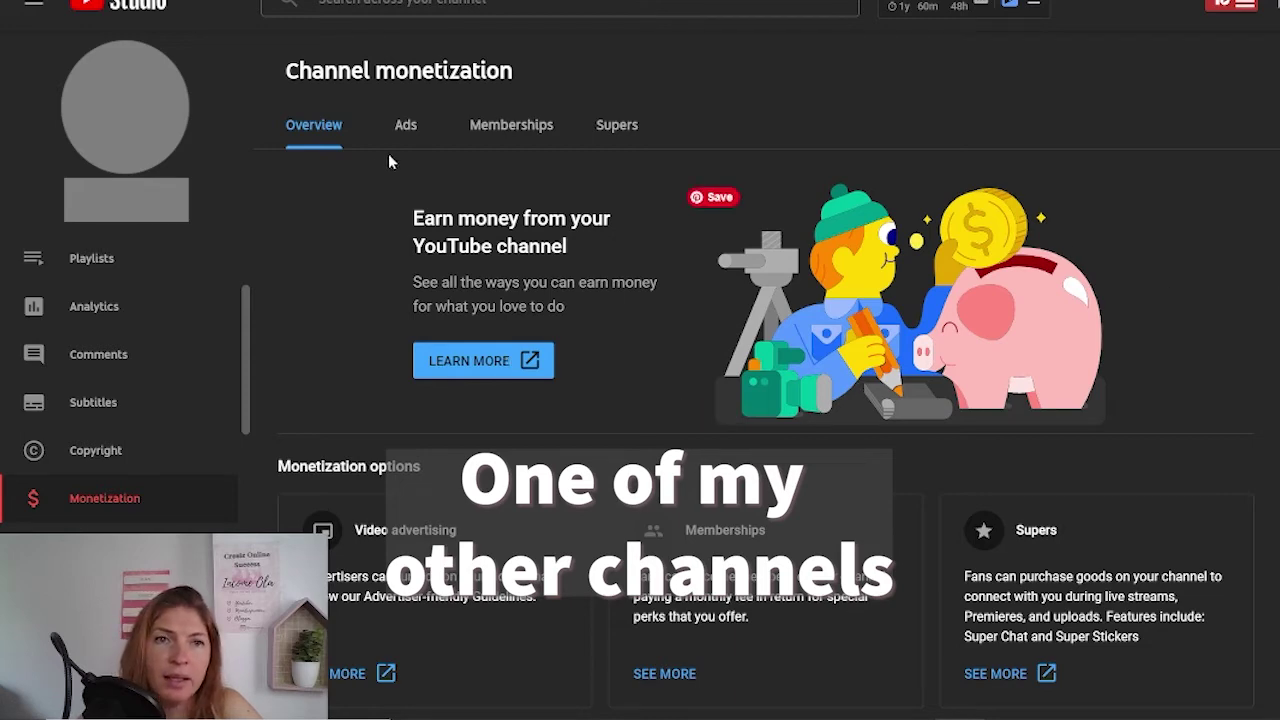
scroll(435, 443, down, 1)
scroll(671, 408, down, 1)
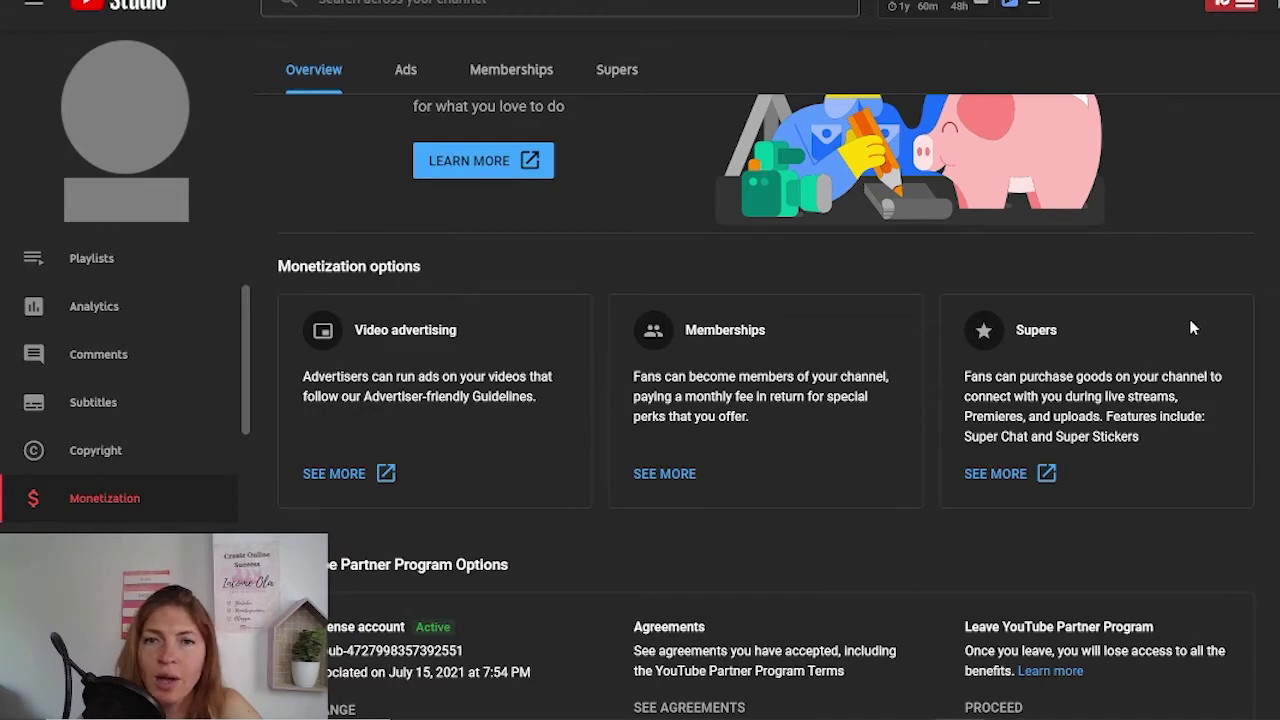
Review the monetization options and YouTube Partner Program options in the monetization overview, and open the Memberships information.
scroll(1170, 325, up, 2)
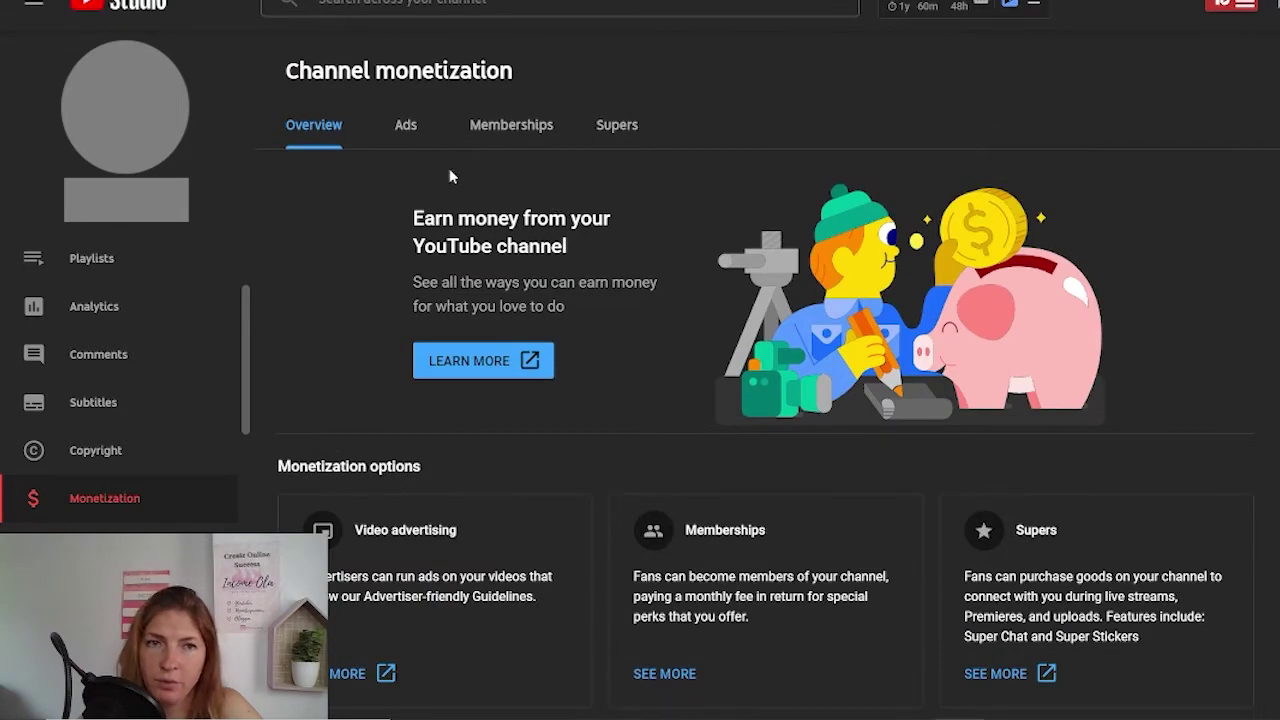
scroll(490, 540, down, 2)
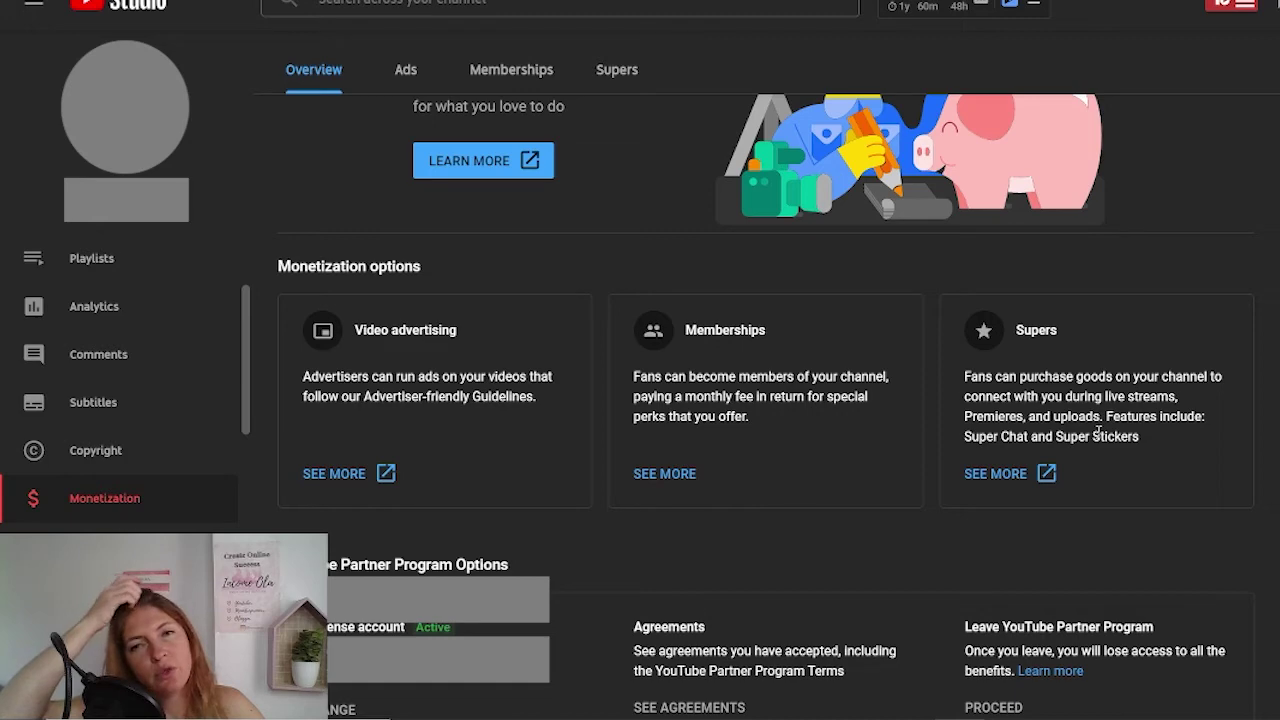
scroll(334, 535, down, 1)
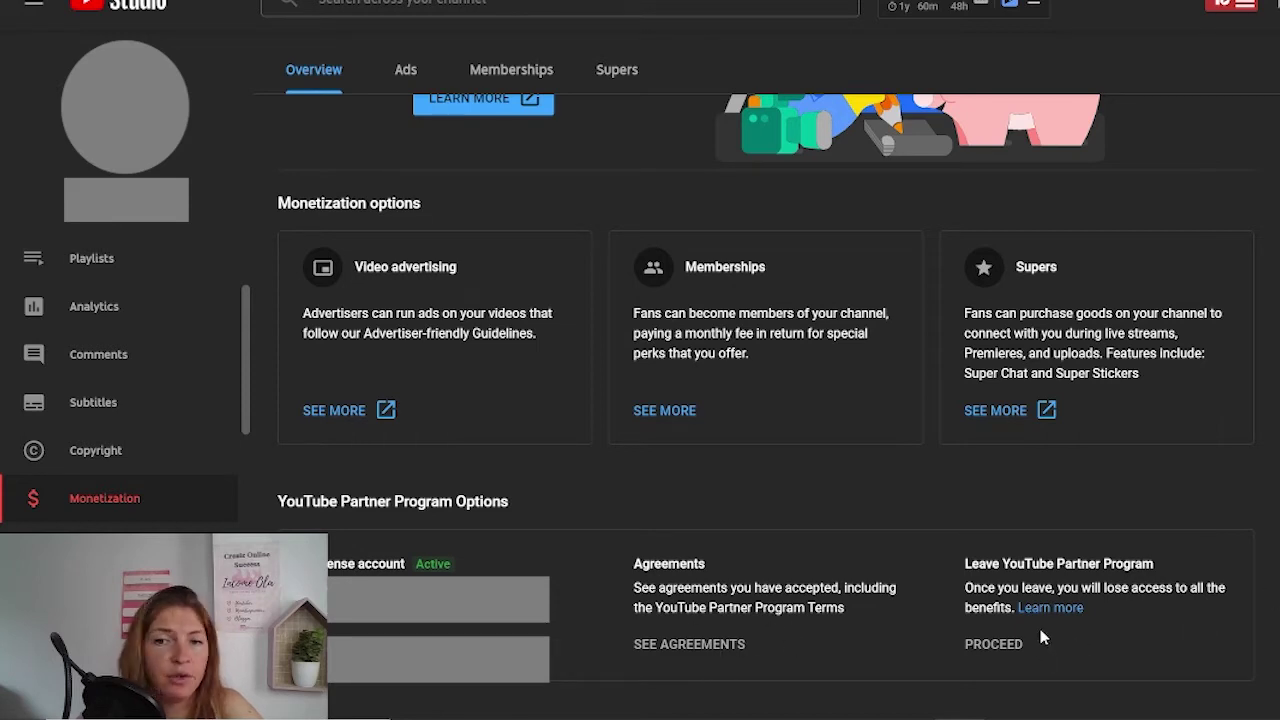
scroll(764, 406, up, 1)
click(511, 69)
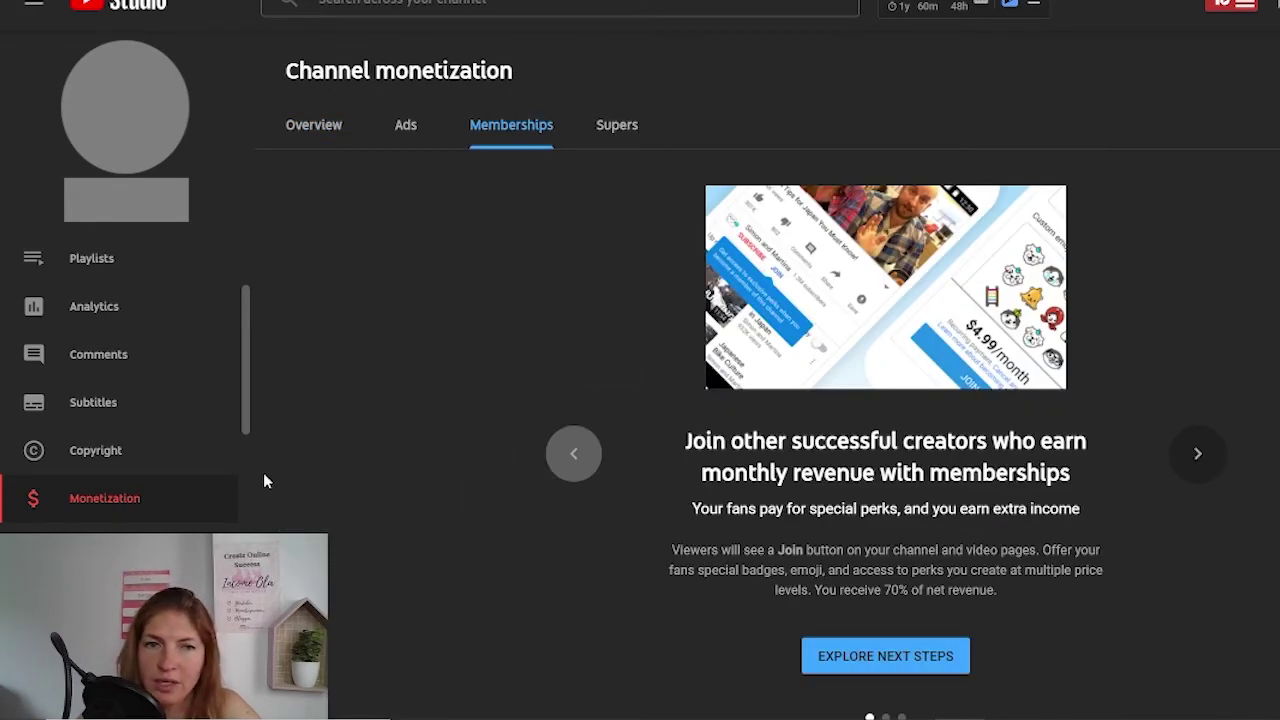
Open the revenue report in the channel analytics and examine the estimated revenue chart for the last 28 days.
scroll(136, 375, up, 2)
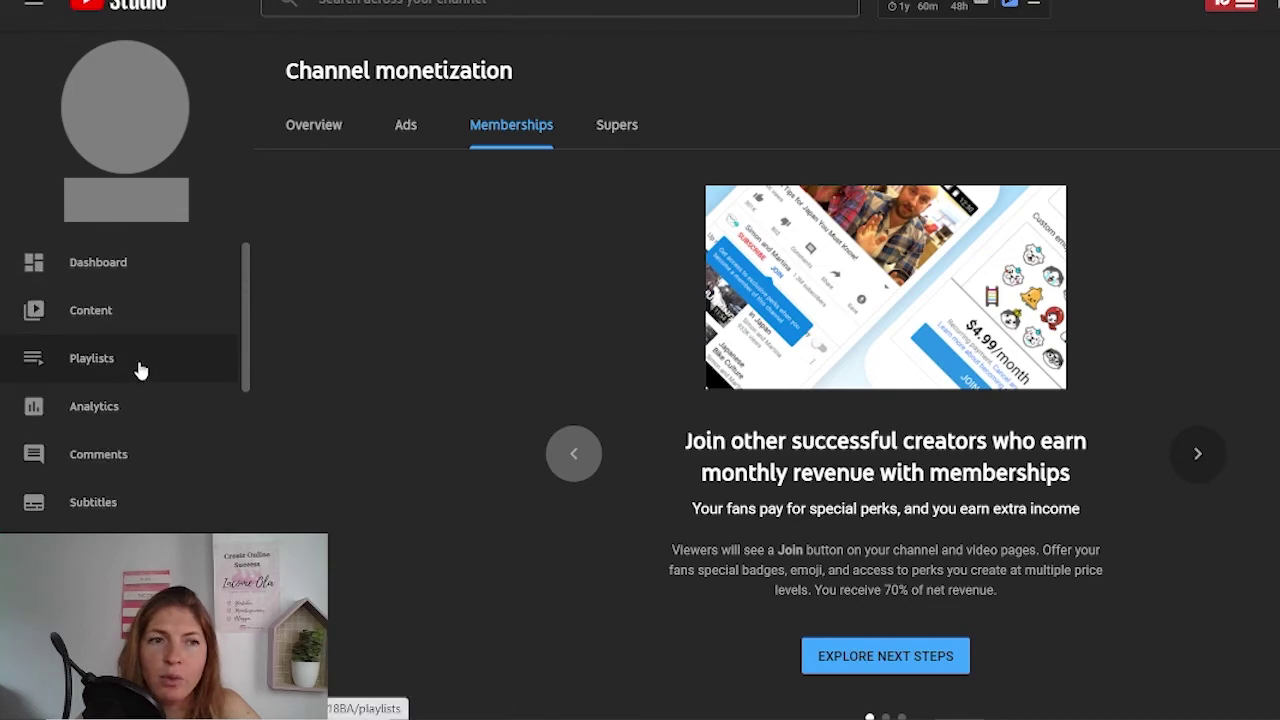
click(112, 411)
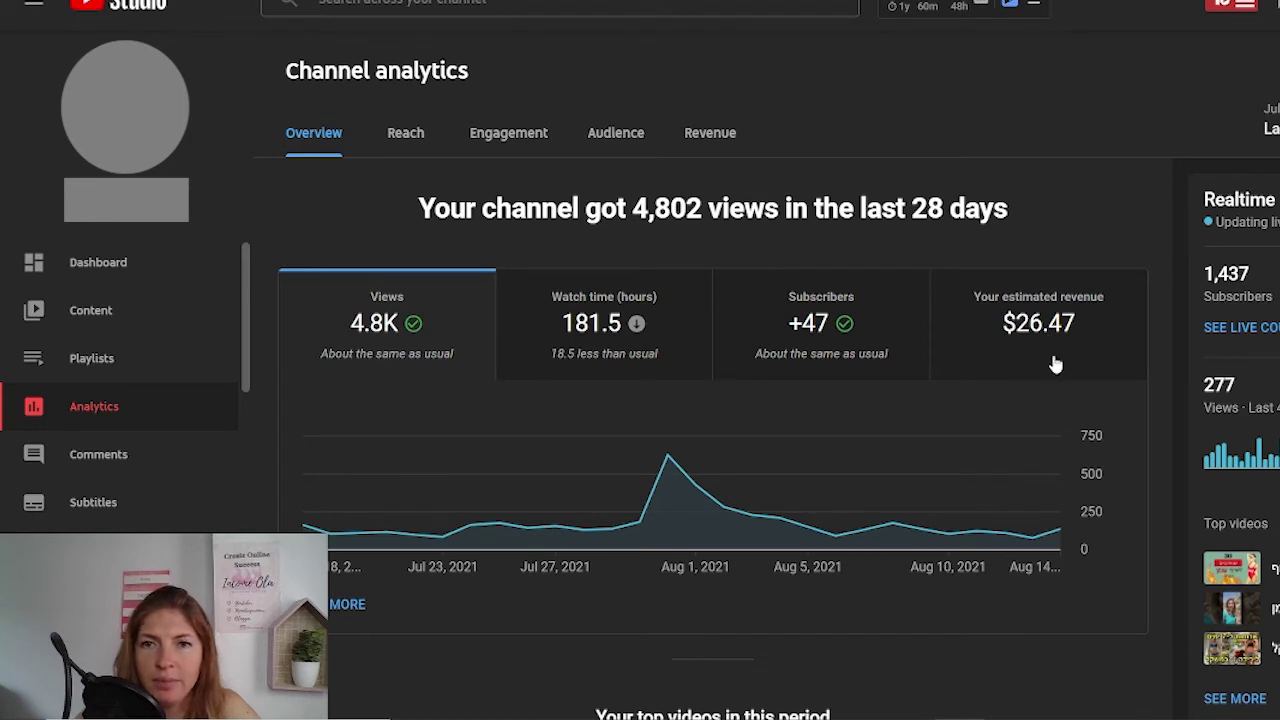
mouse_move(1002, 342)
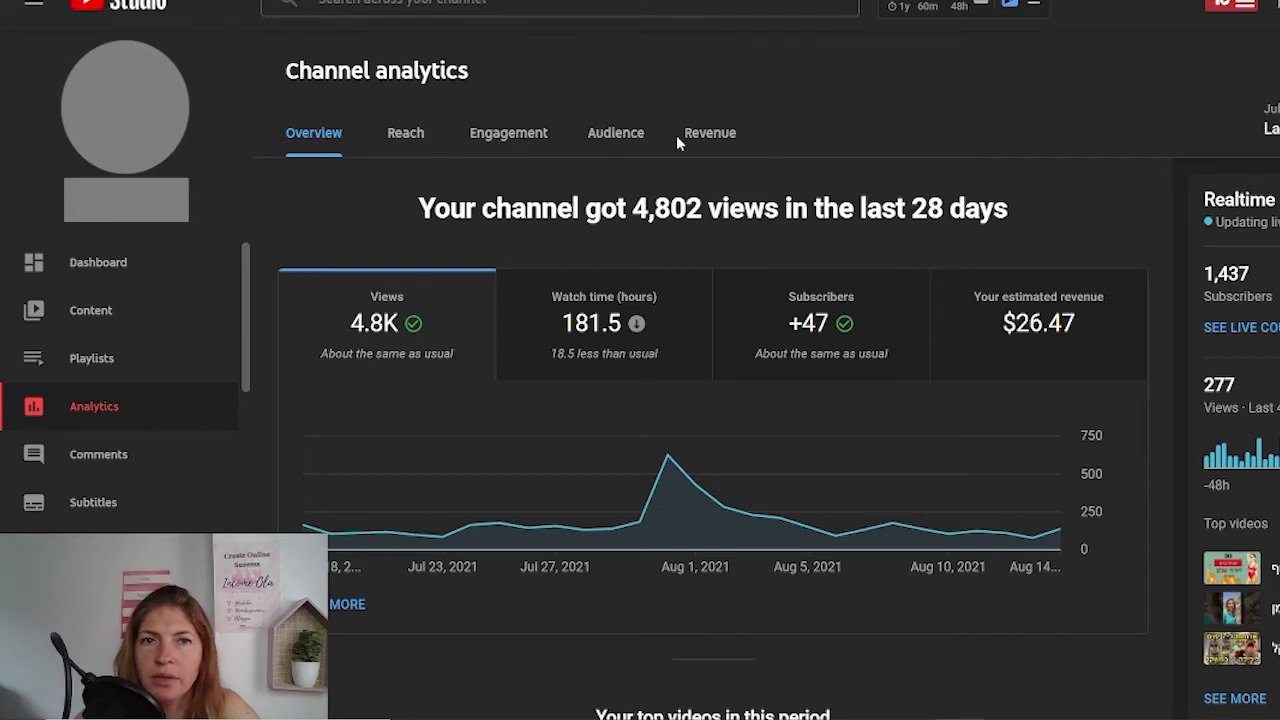
click(711, 138)
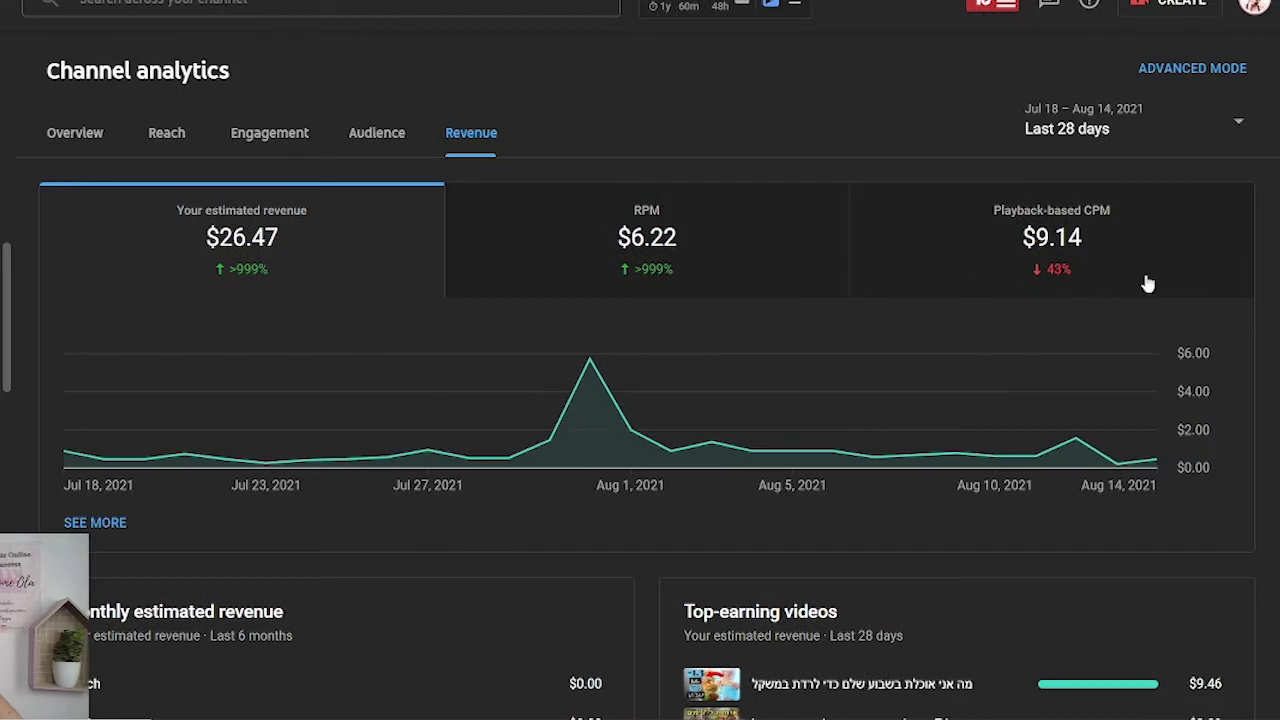
scroll(960, 275, down, 1)
mouse_move(518, 316)
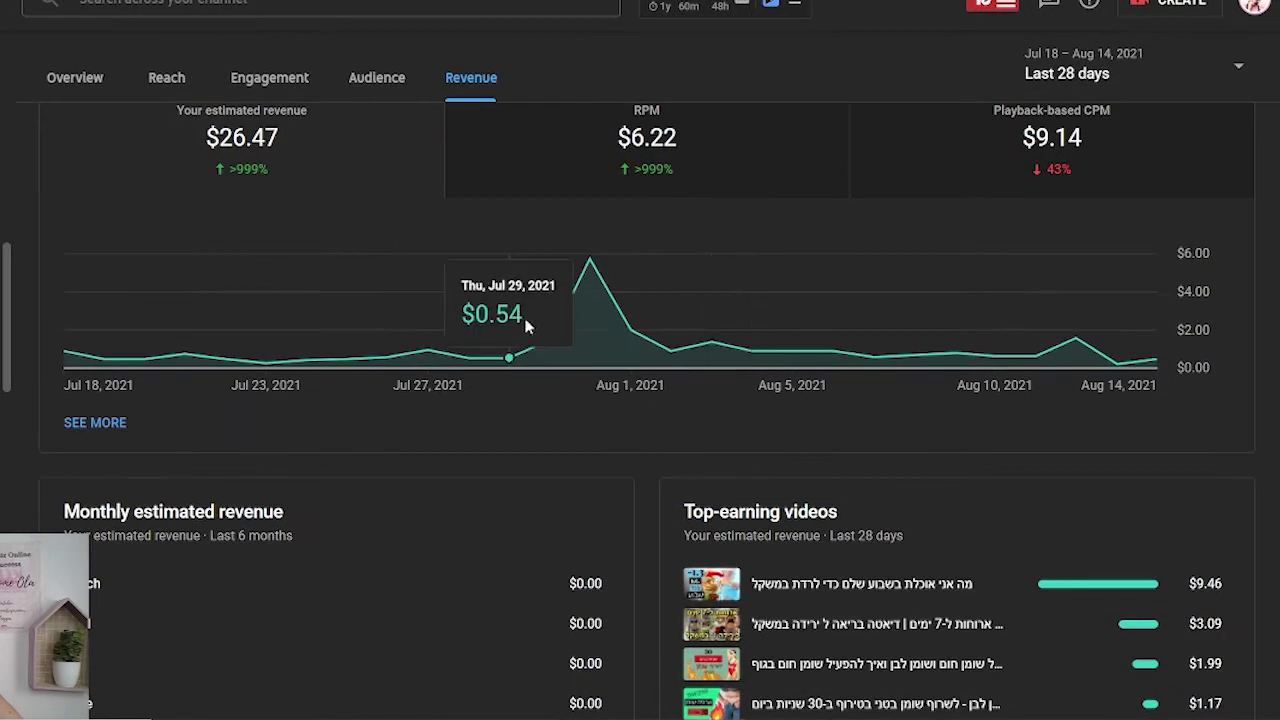
Examine the monthly estimated revenue, top-earning videos, revenue sources, ad types and transaction revenue in the revenue analytics.
scroll(647, 425, down, 2)
scroll(647, 427, down, 1)
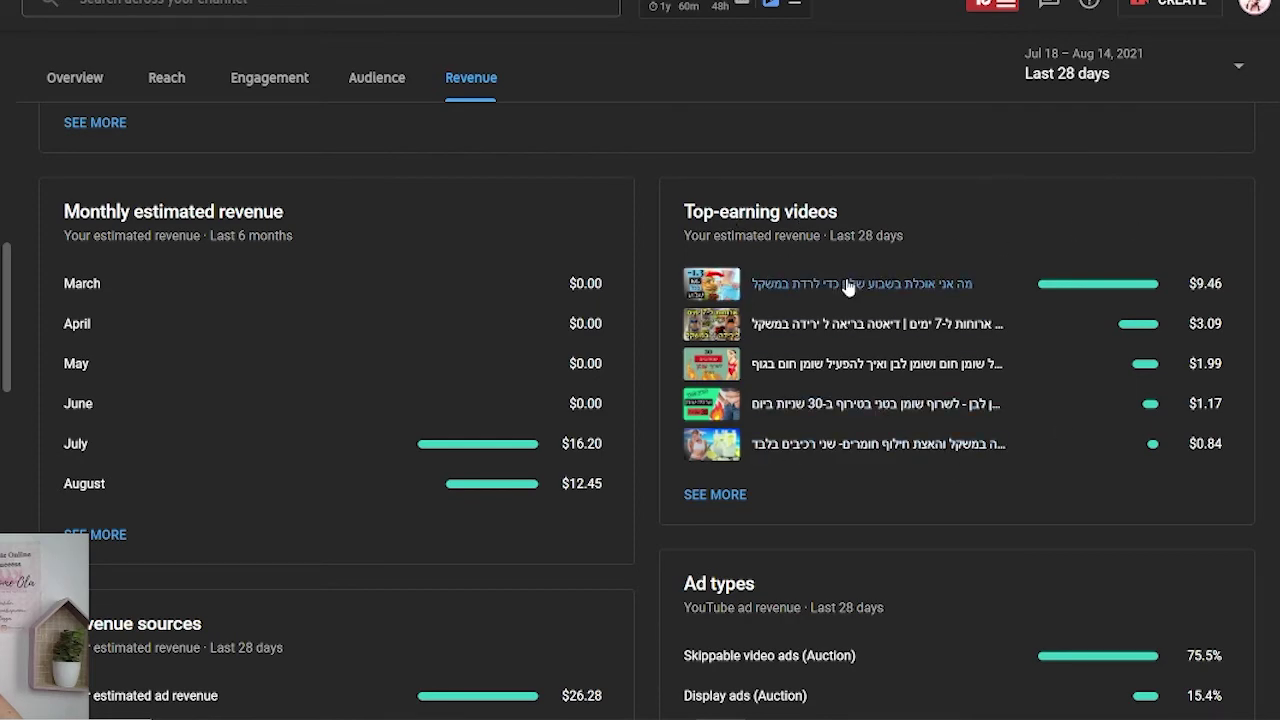
scroll(1042, 441, down, 2)
scroll(1042, 441, down, 3)
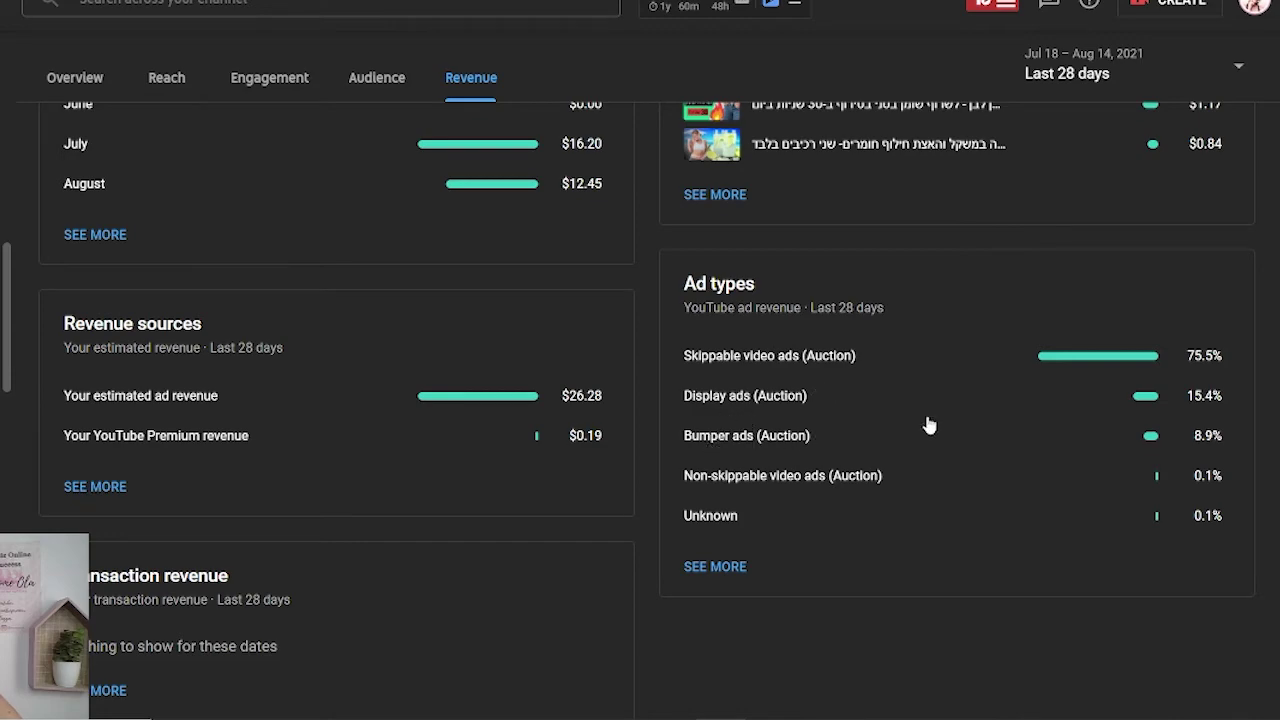
scroll(926, 425, down, 1)
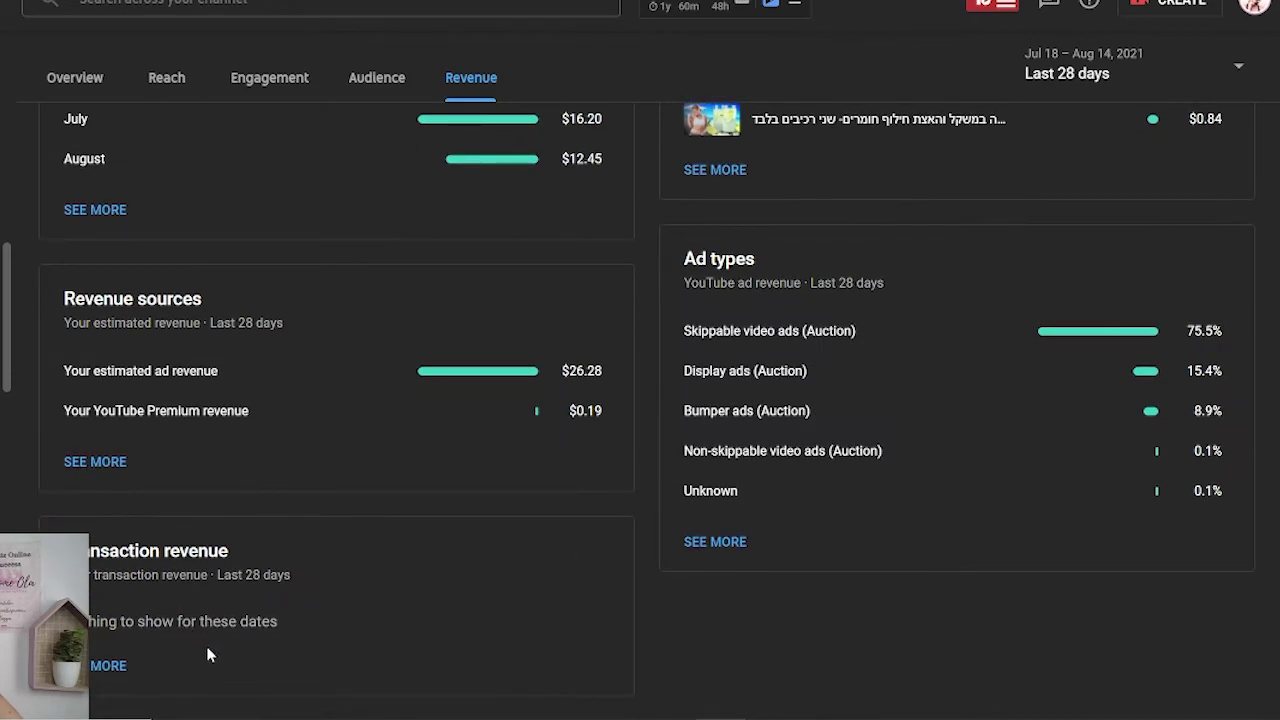
scroll(369, 643, up, 8)
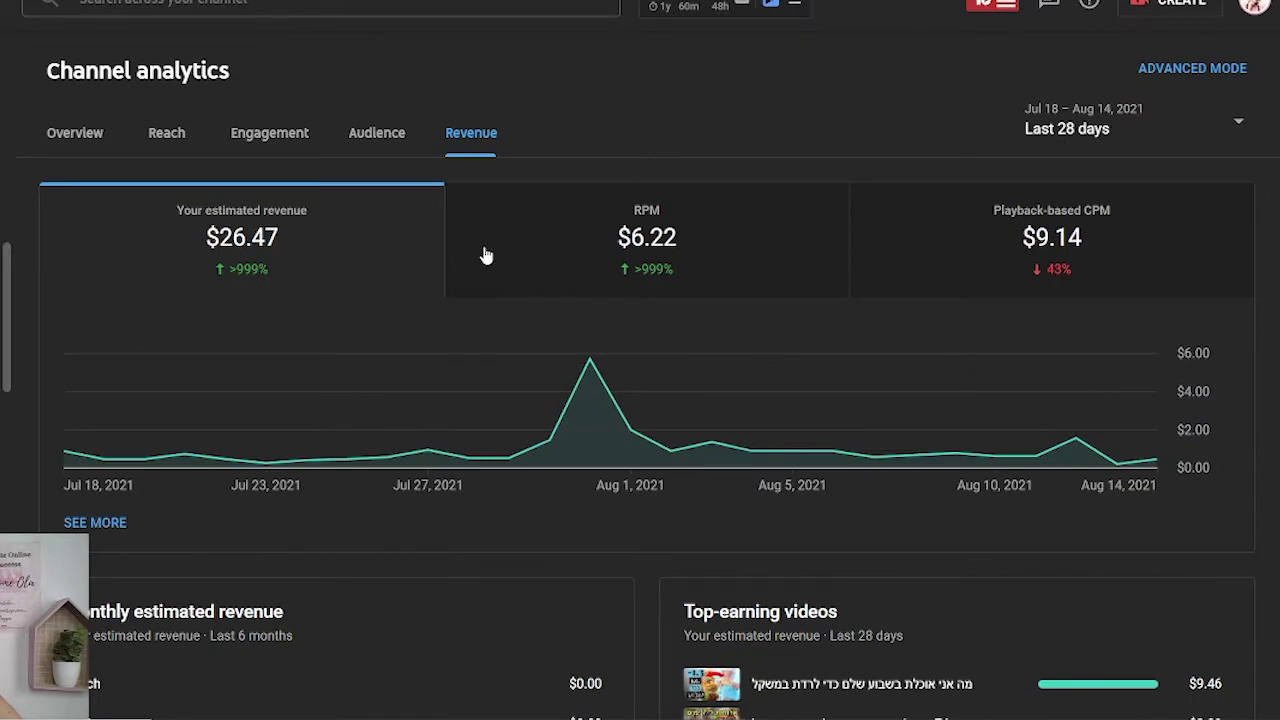
scroll(821, 494, down, 4)
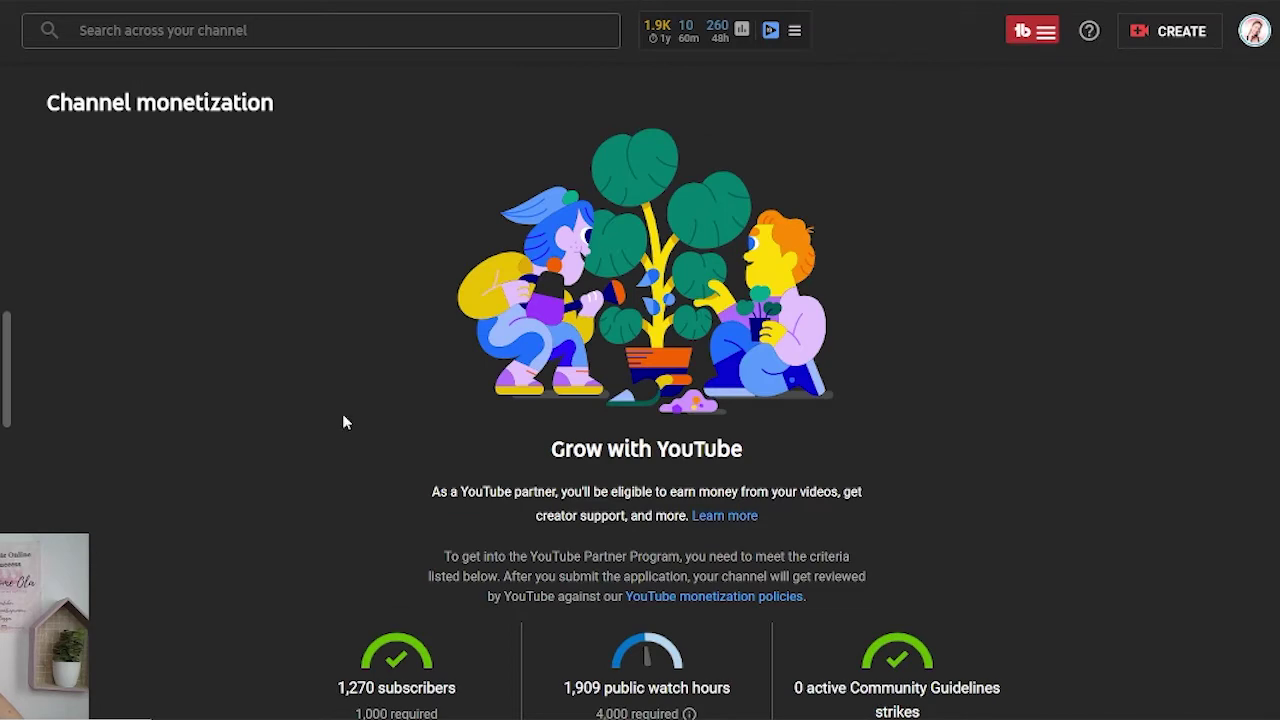
Examine the YouTube Partner Program eligibility criteria on the channel monetization page of the channel that has not joined yet.
scroll(390, 335, down, 1)
scroll(456, 146, up, 1)
scroll(1093, 366, down, 1)
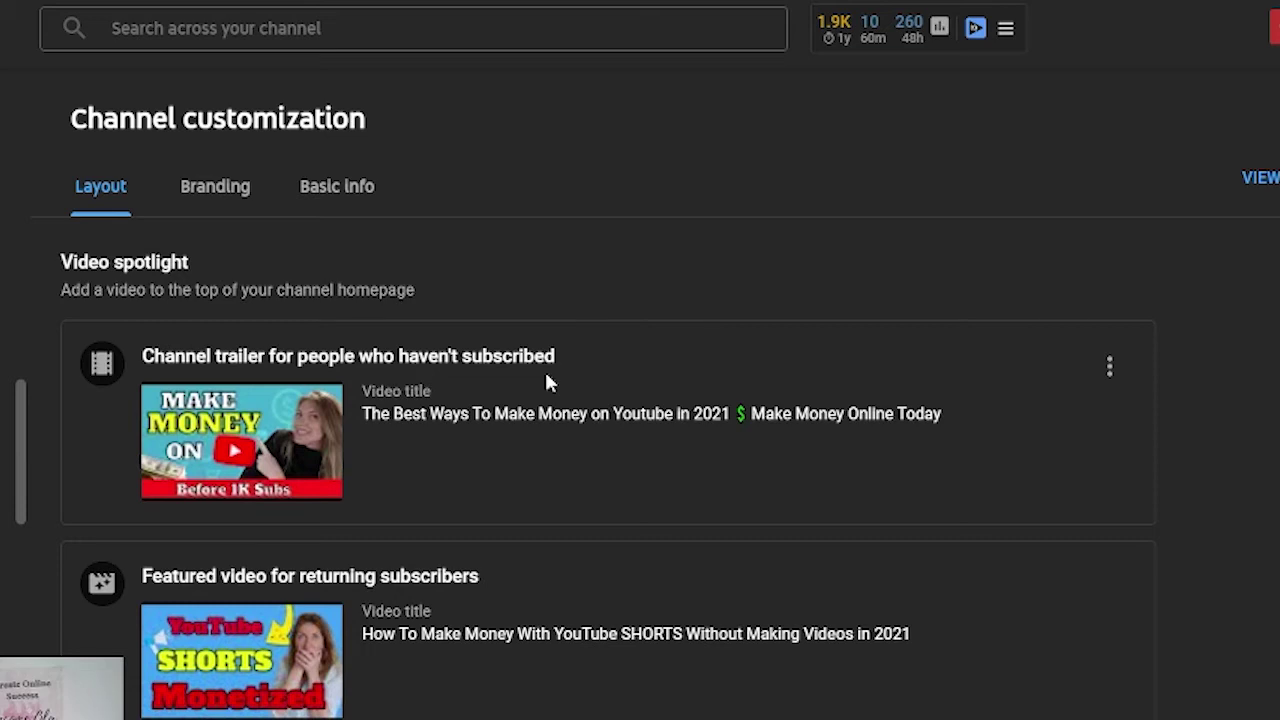
Review the video spotlight in the channel customization layout and view the options for the channel trailer for people who haven't subscribed.
scroll(1075, 537, down, 1)
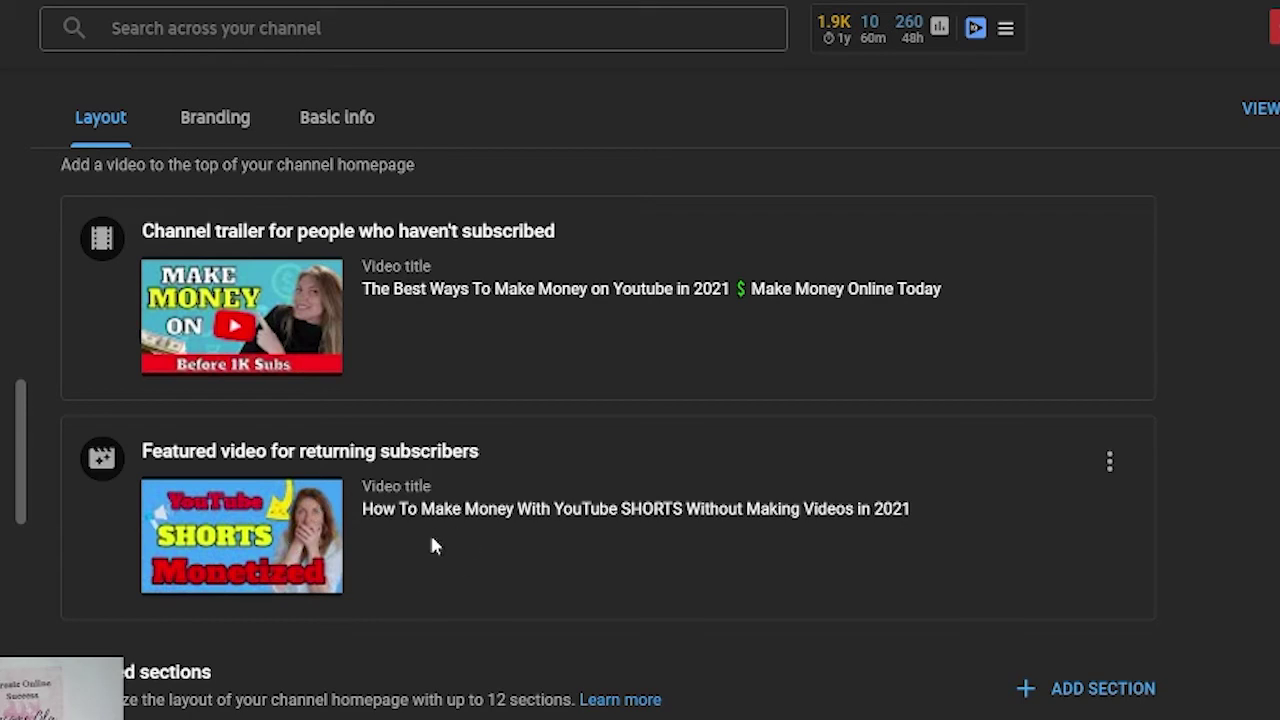
scroll(1115, 370, up, 1)
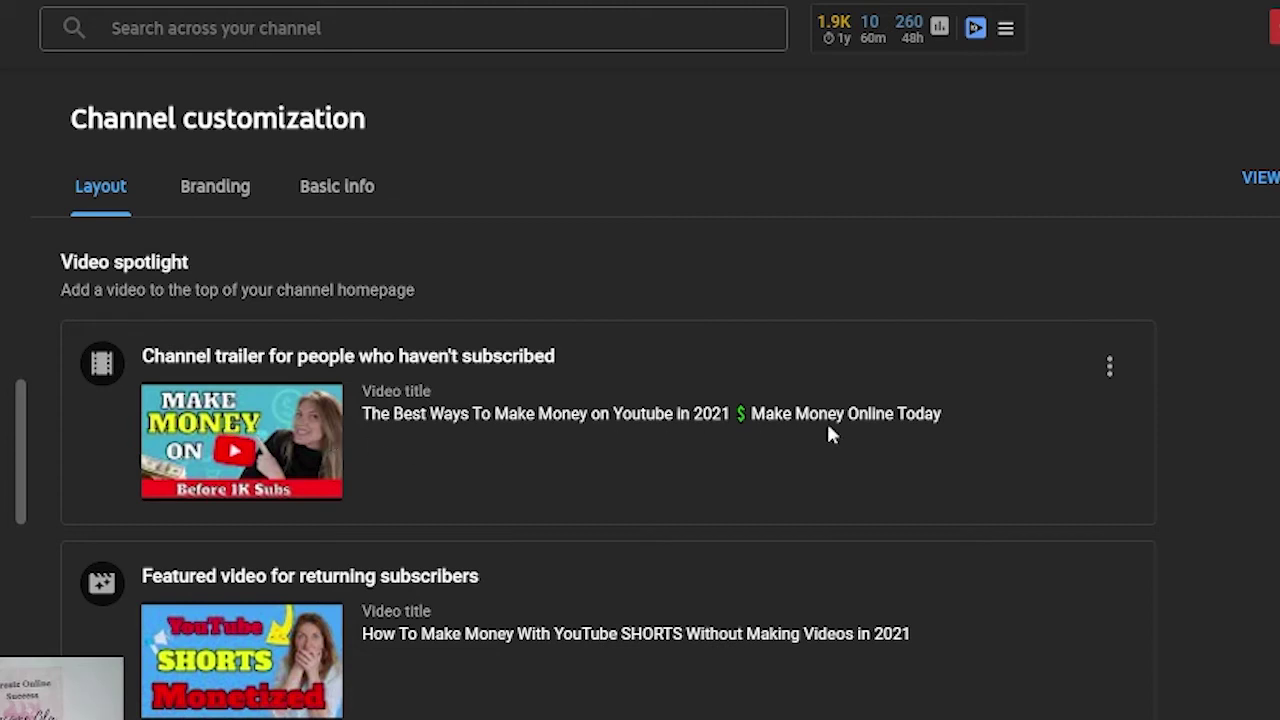
click(1110, 366)
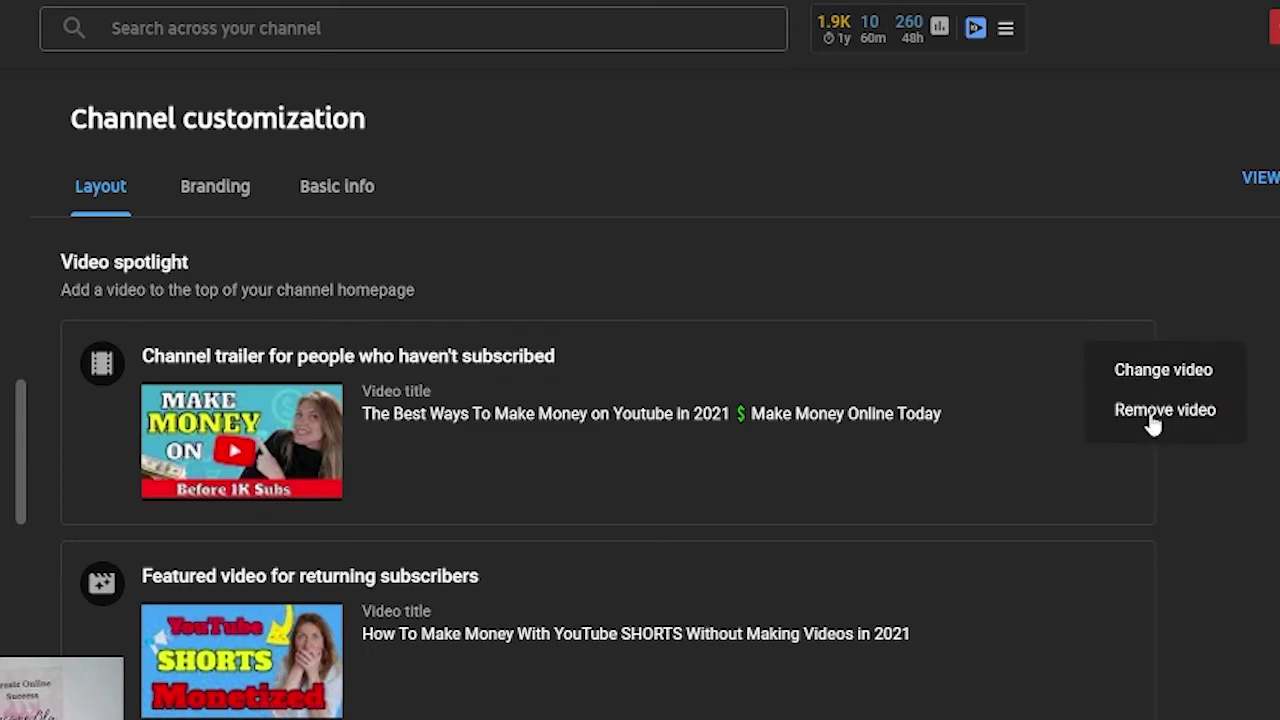
click(1000, 372)
scroll(870, 530, down, 1)
scroll(930, 545, up, 1)
Browse the featured sections of the channel homepage layout, from Short videos to Uploads, and return to the start of the list.
scroll(938, 548, down, 4)
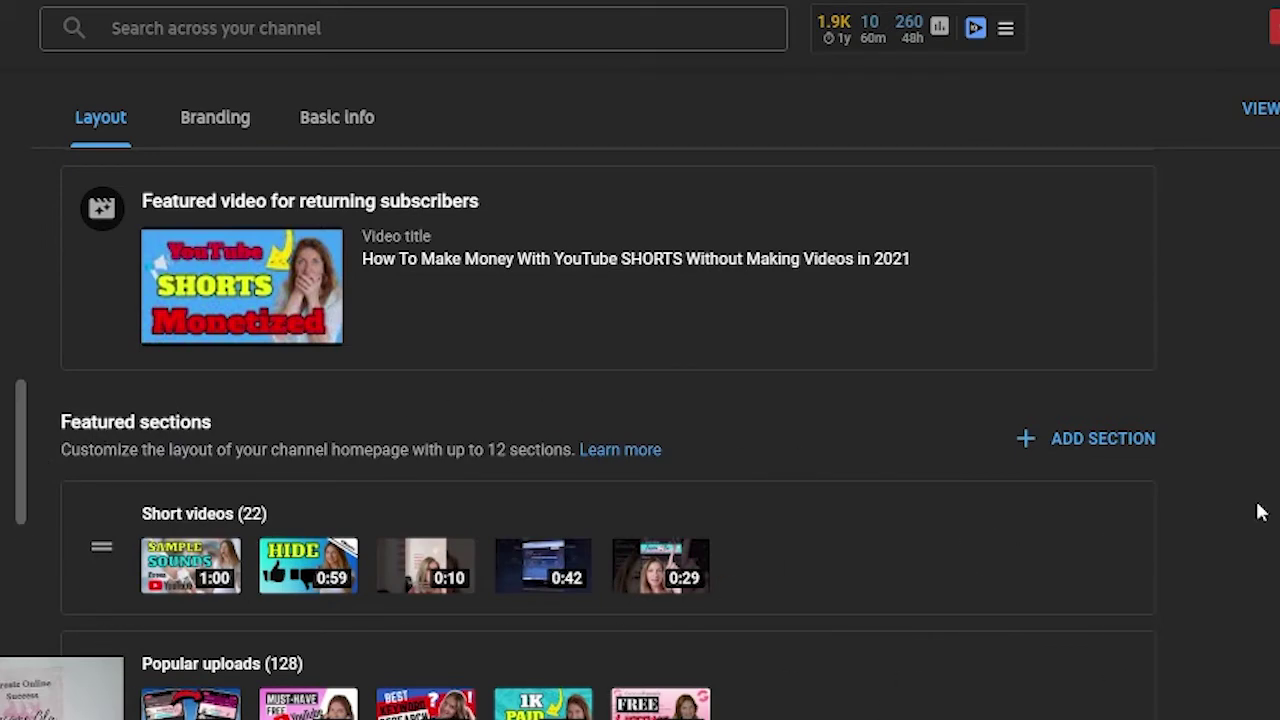
scroll(1257, 511, down, 3)
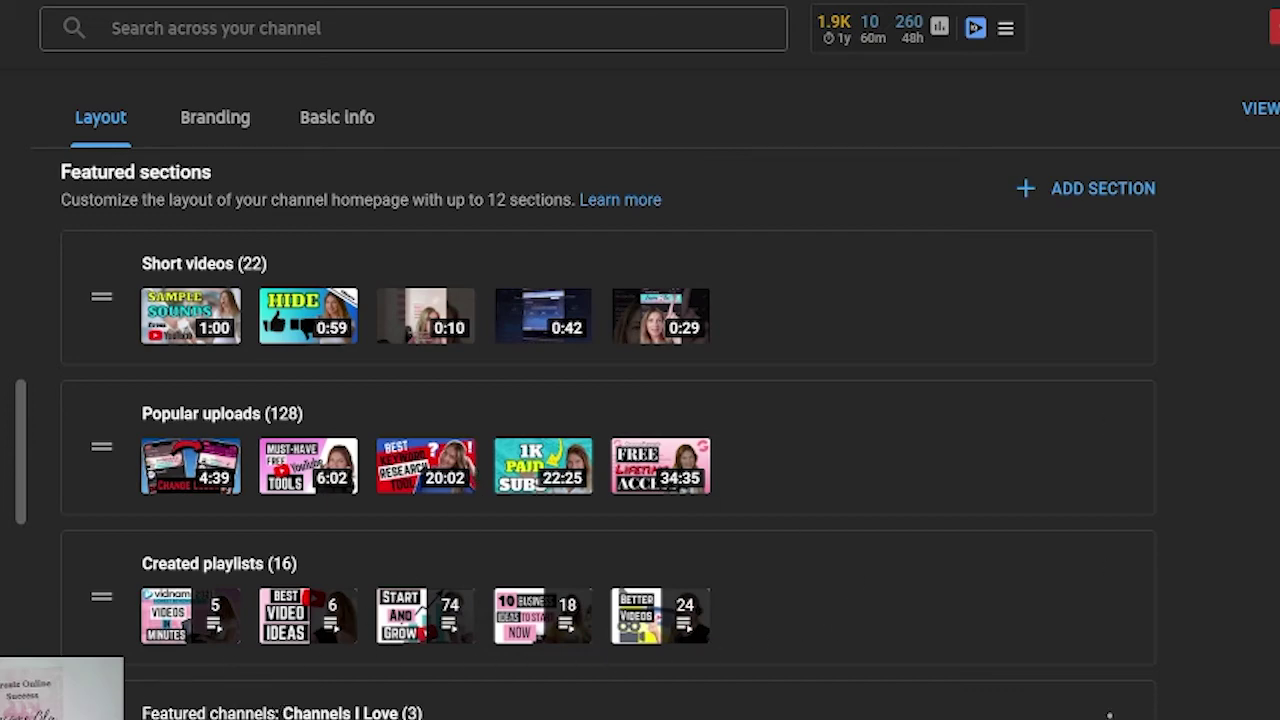
scroll(894, 706, down, 2)
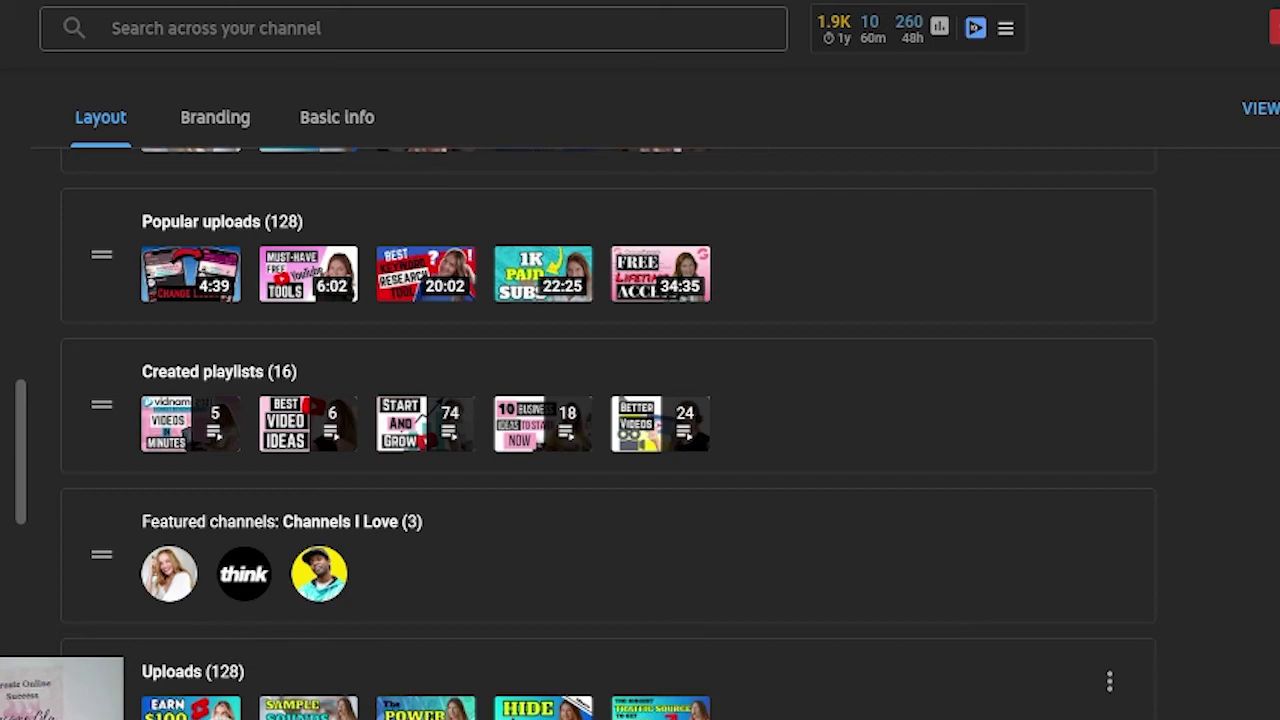
scroll(1110, 557, up, 5)
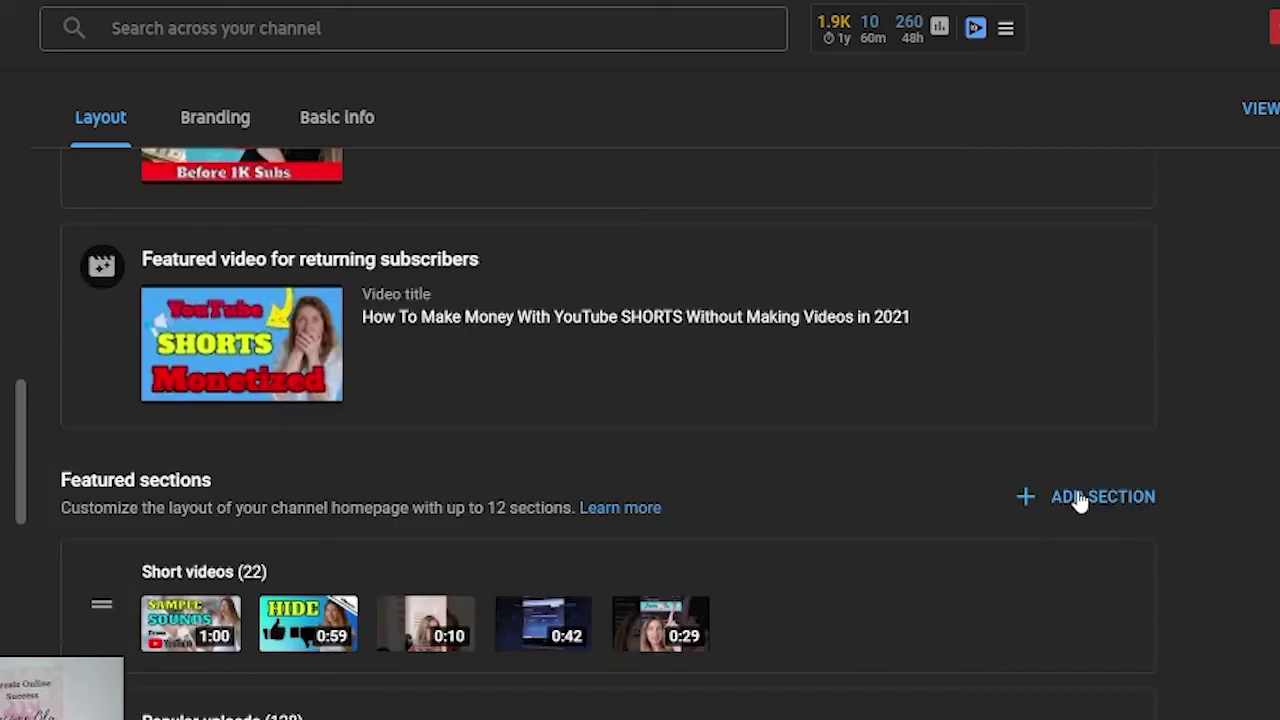
Try moving the Short videos section below Popular uploads, put it back, and view its section options.
drag(101, 604, 101, 716)
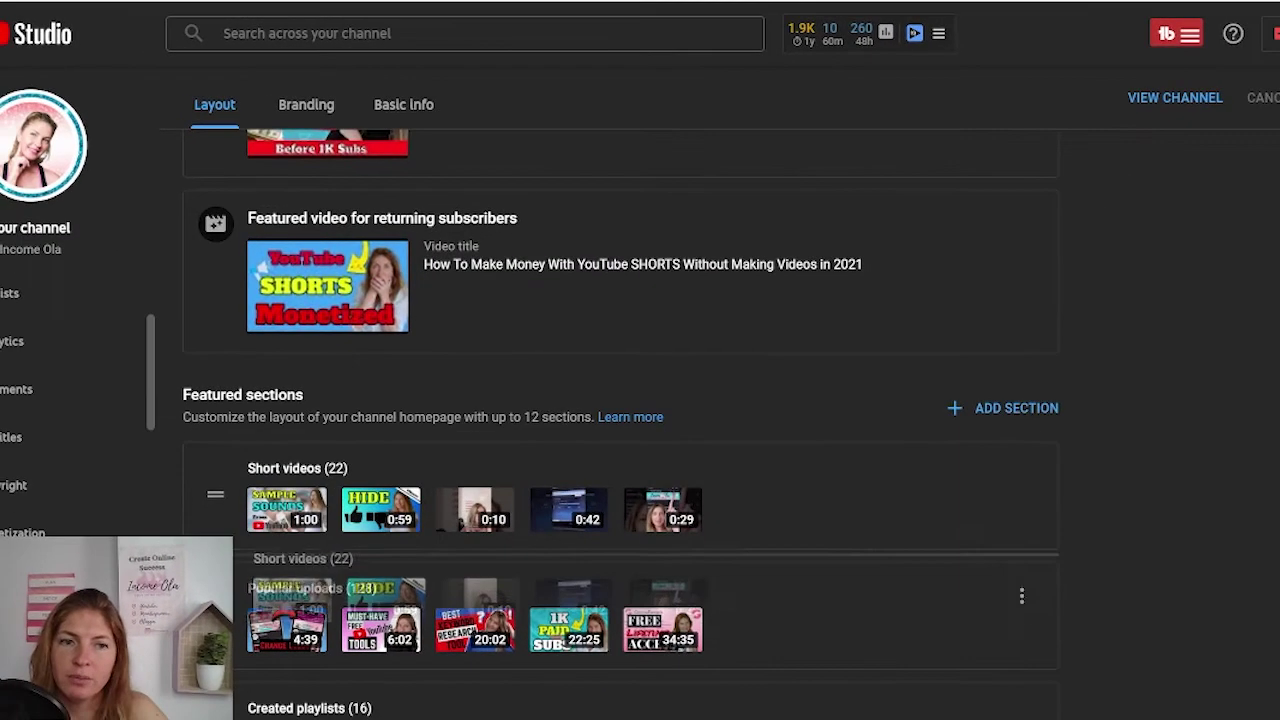
drag(221, 584, 209, 486)
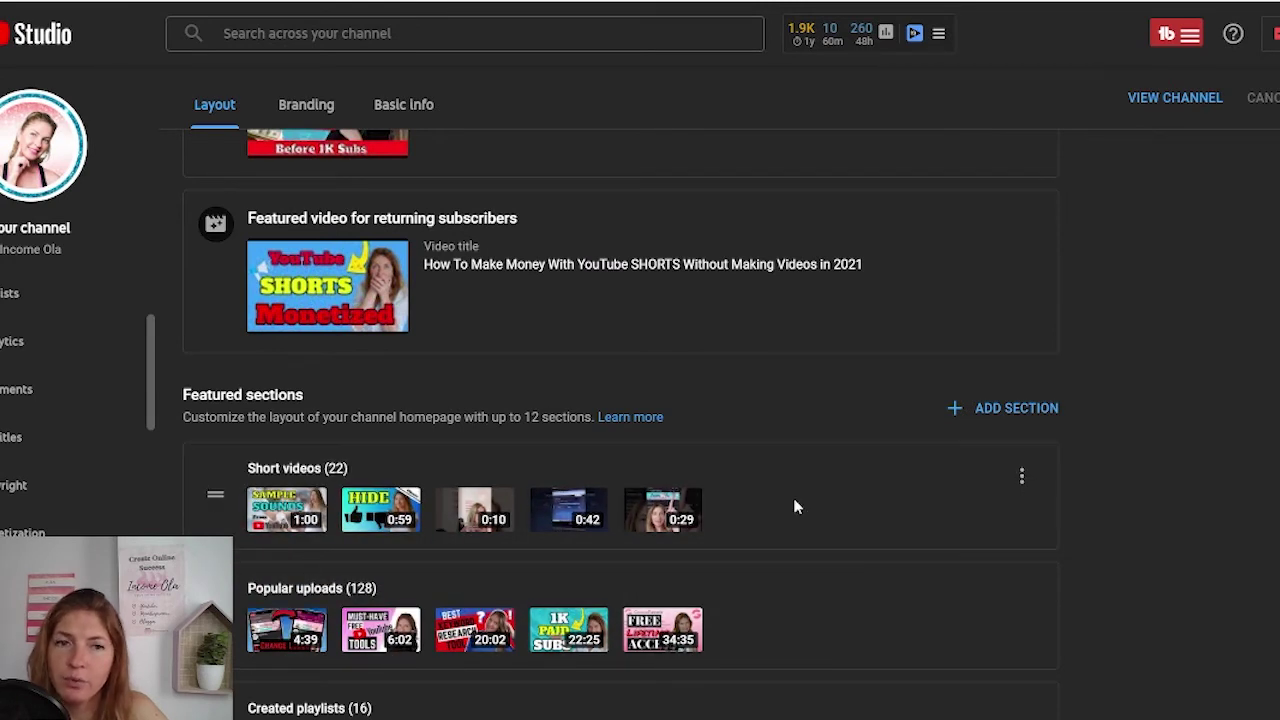
click(1022, 479)
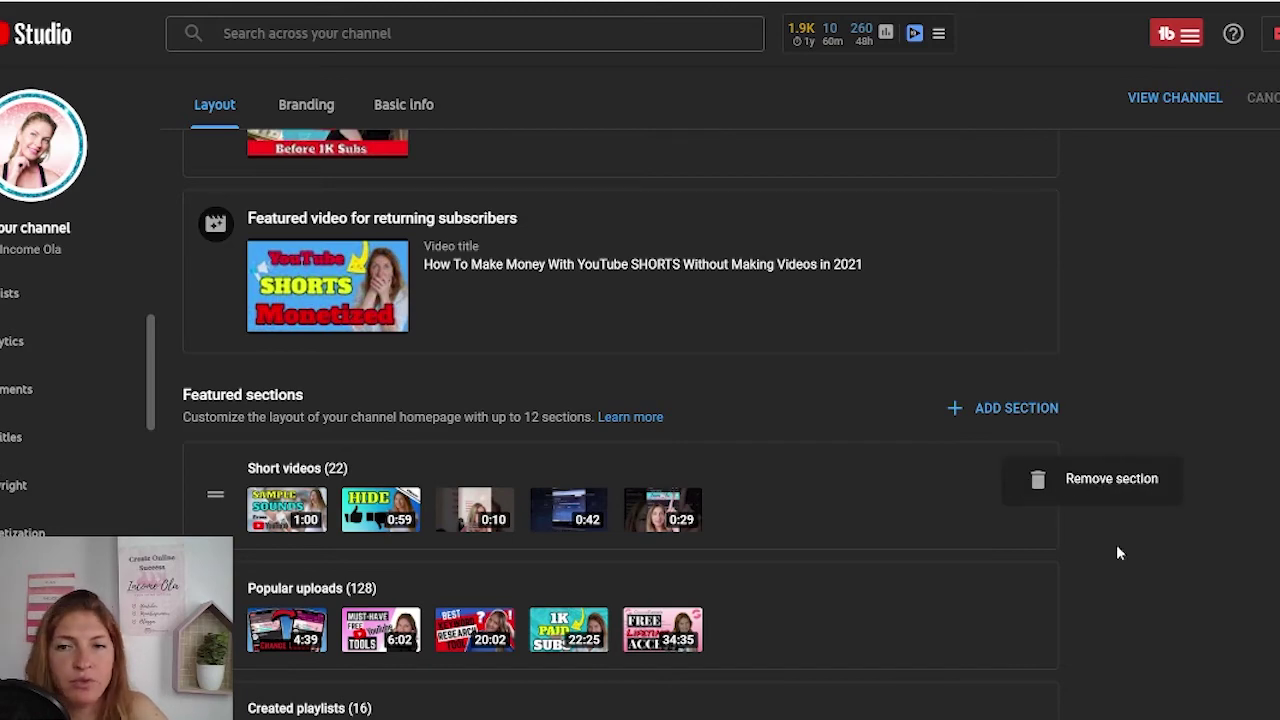
scroll(780, 523, down, 3)
scroll(669, 409, up, 6)
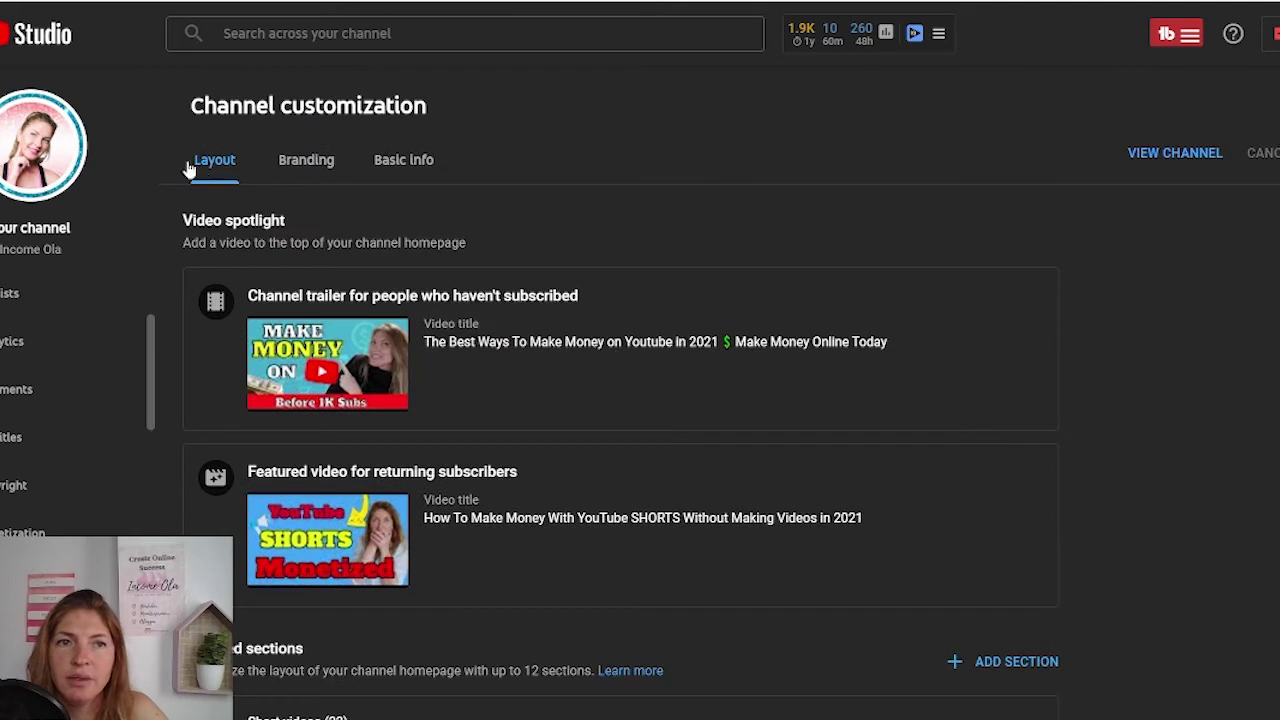
Open the channel branding settings and examine the profile picture, banner image and video watermark options.
click(312, 163)
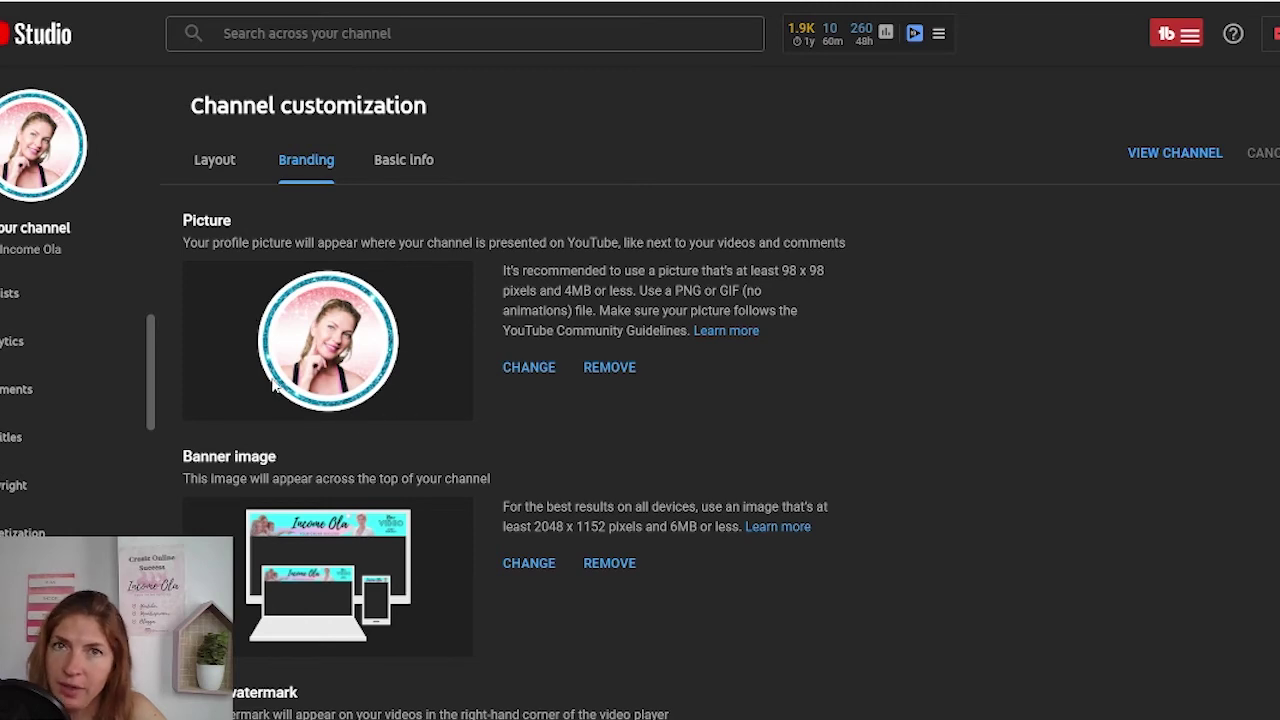
scroll(478, 528, down, 1)
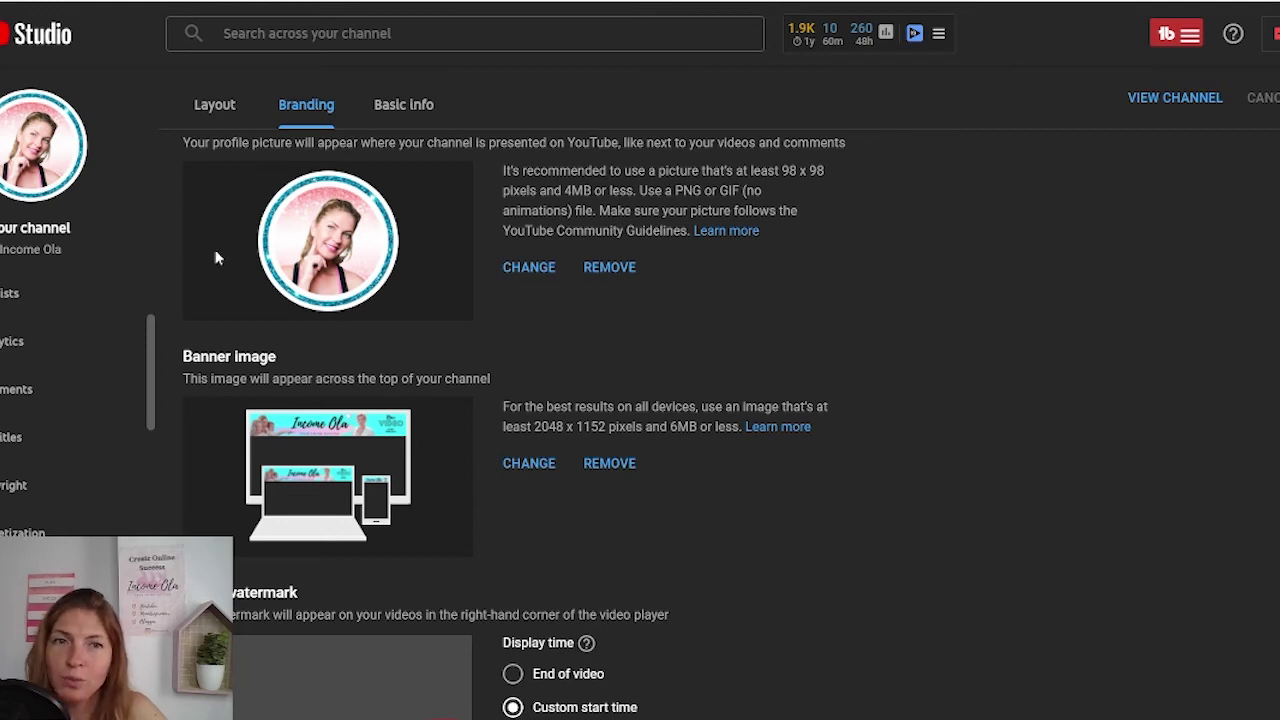
scroll(914, 467, down, 2)
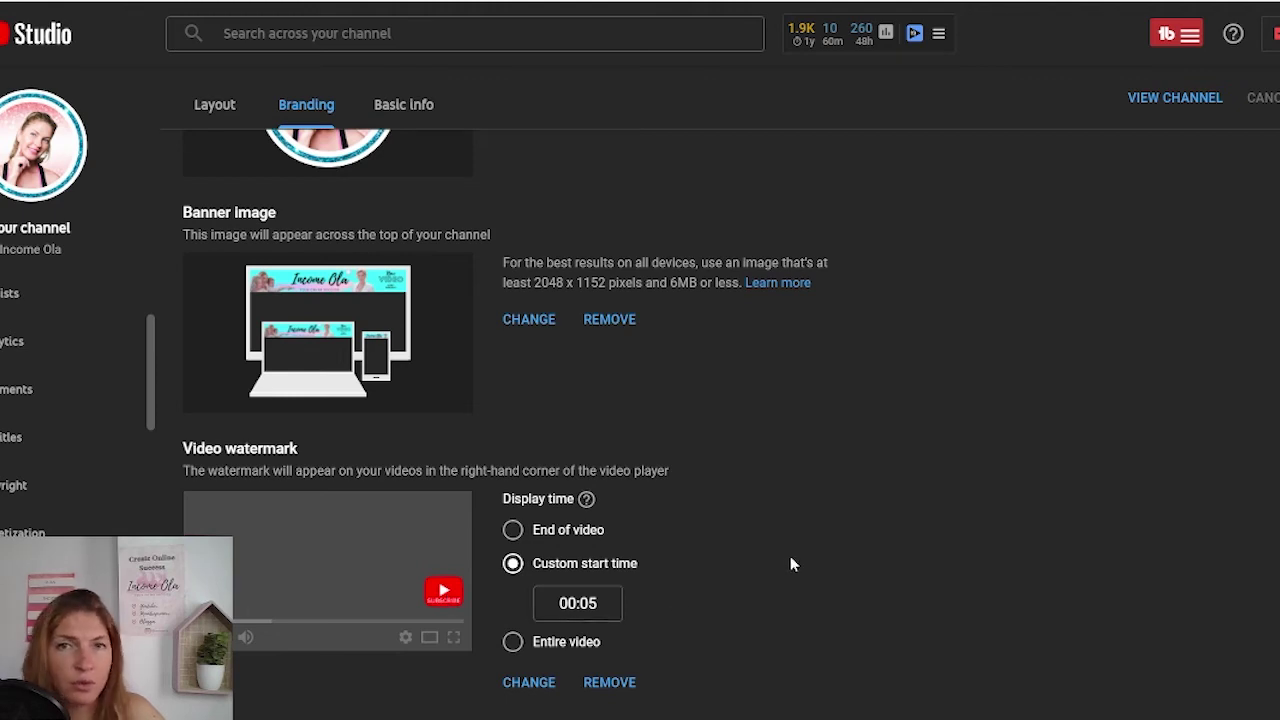
scroll(795, 576, up, 3)
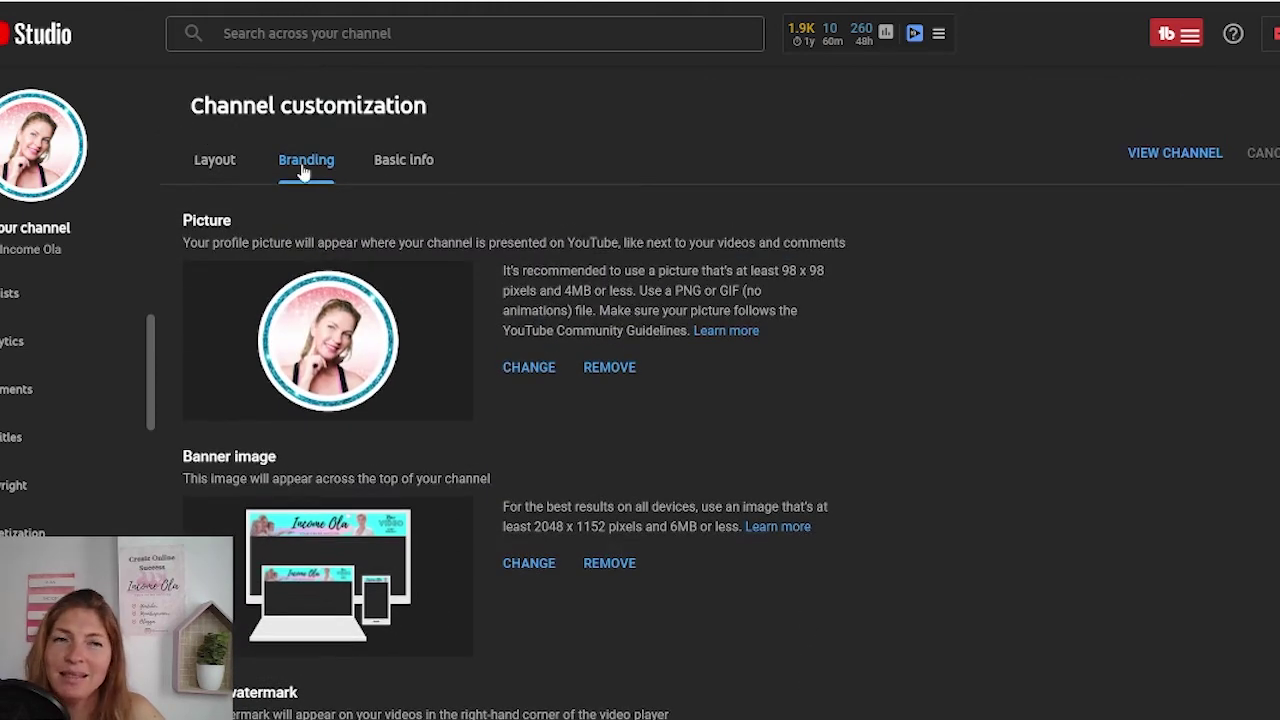
Open the channel's basic info and review the name, description, channel URL, custom URL and links.
click(405, 161)
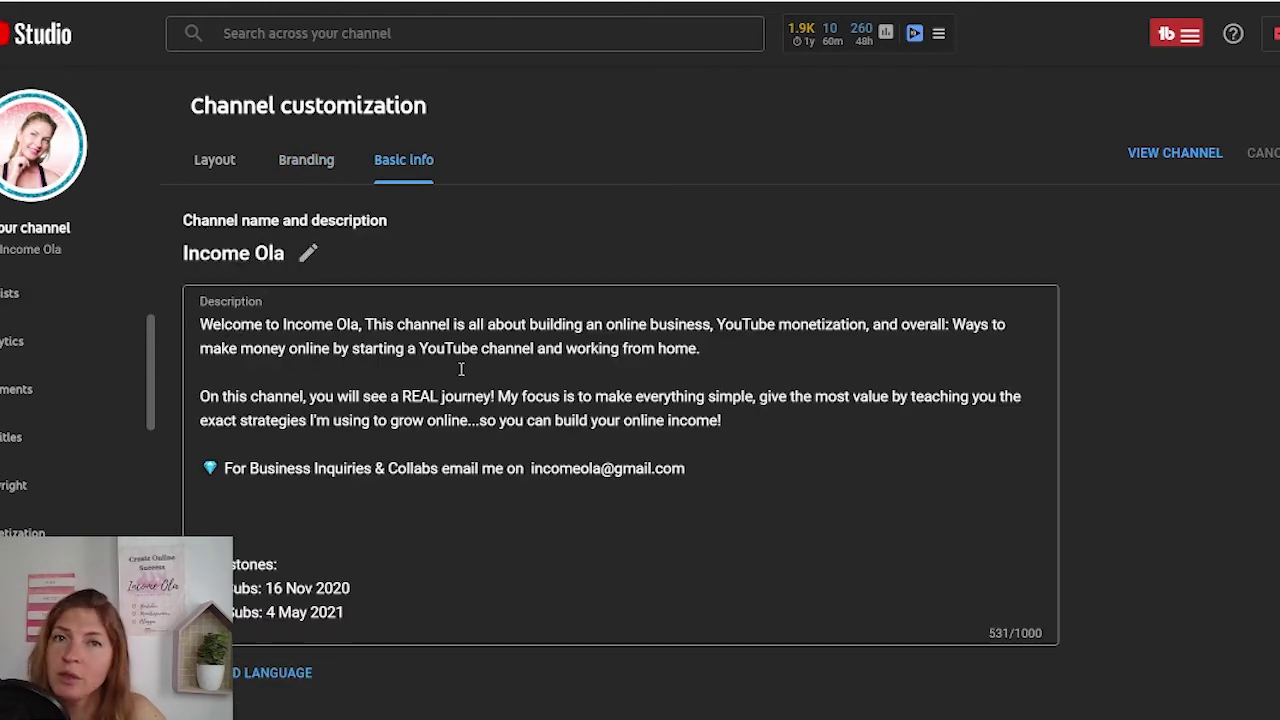
scroll(1115, 512, down, 3)
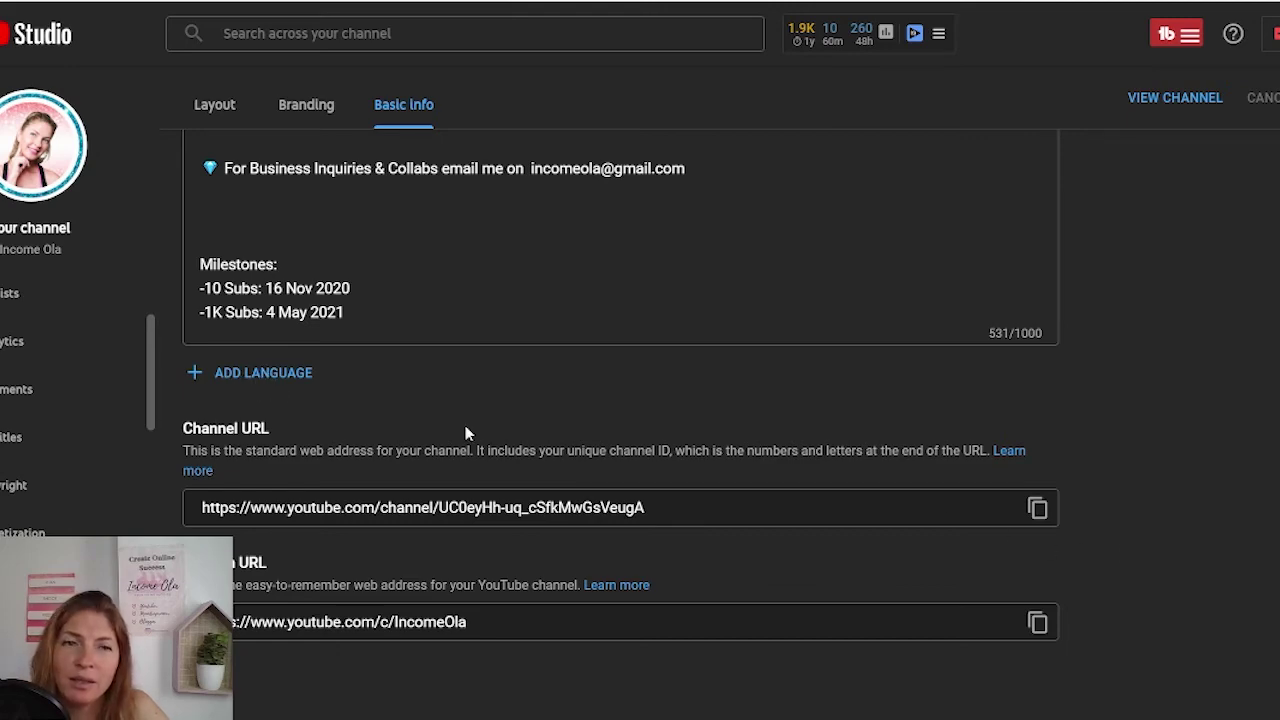
scroll(1131, 509, down, 2)
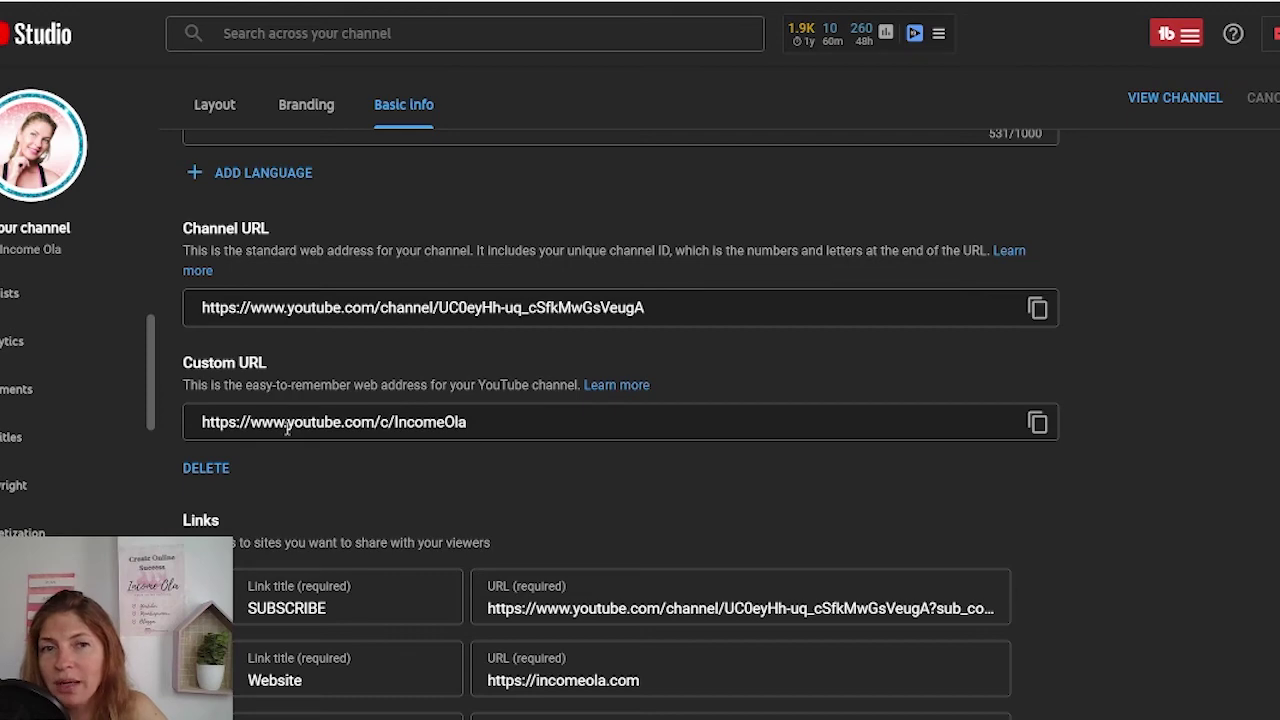
scroll(291, 408, down, 2)
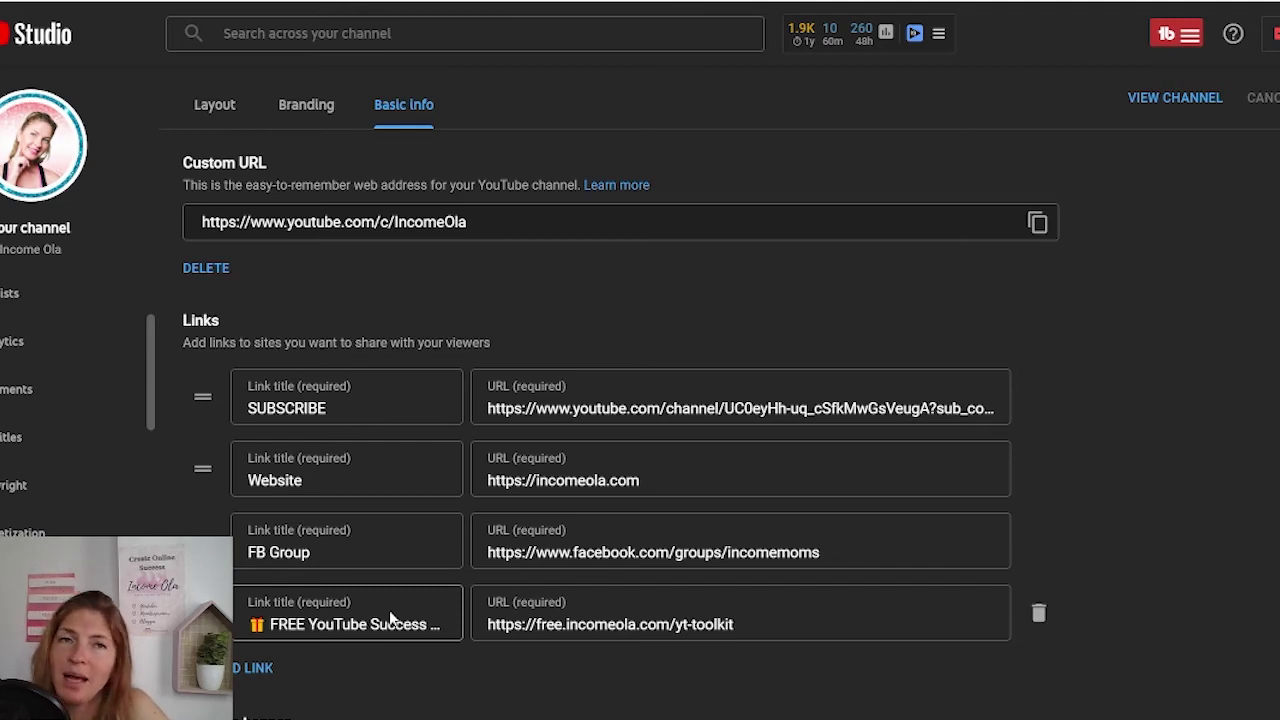
scroll(1173, 461, down, 1)
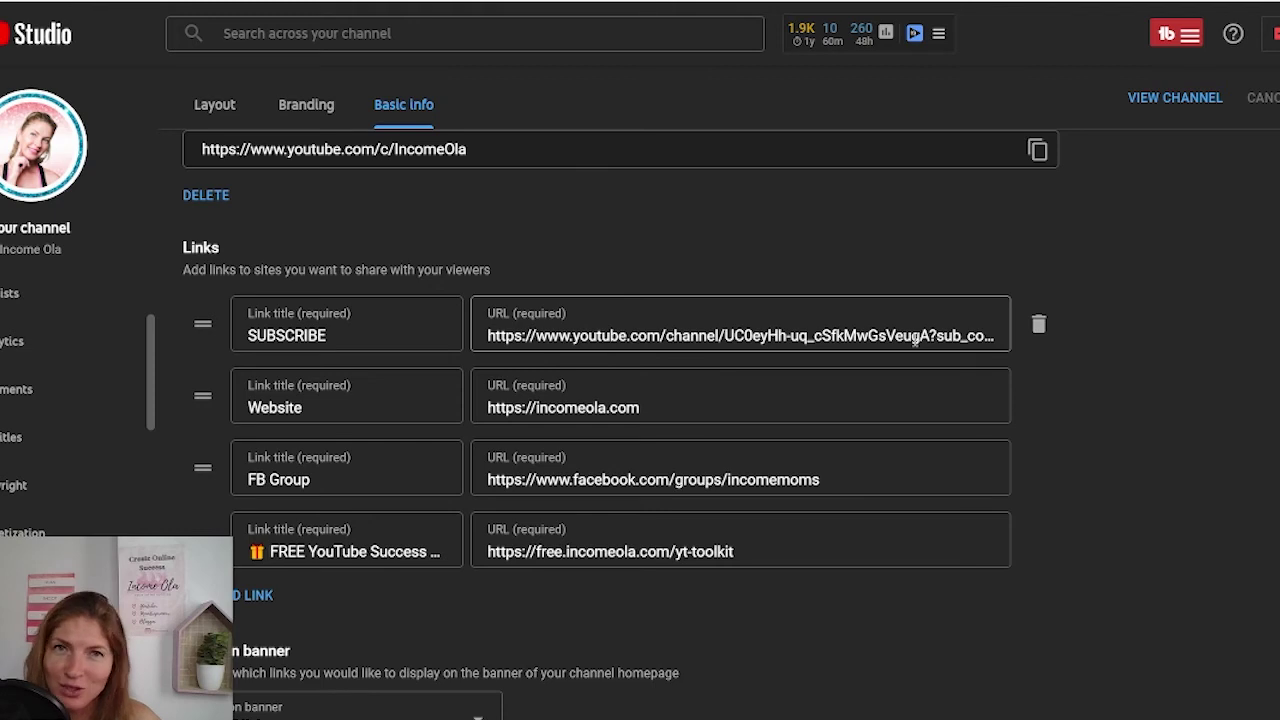
Review the remaining basic info of the channel, including the links, the links-on-banner setting and the contact info.
scroll(457, 557, down, 2)
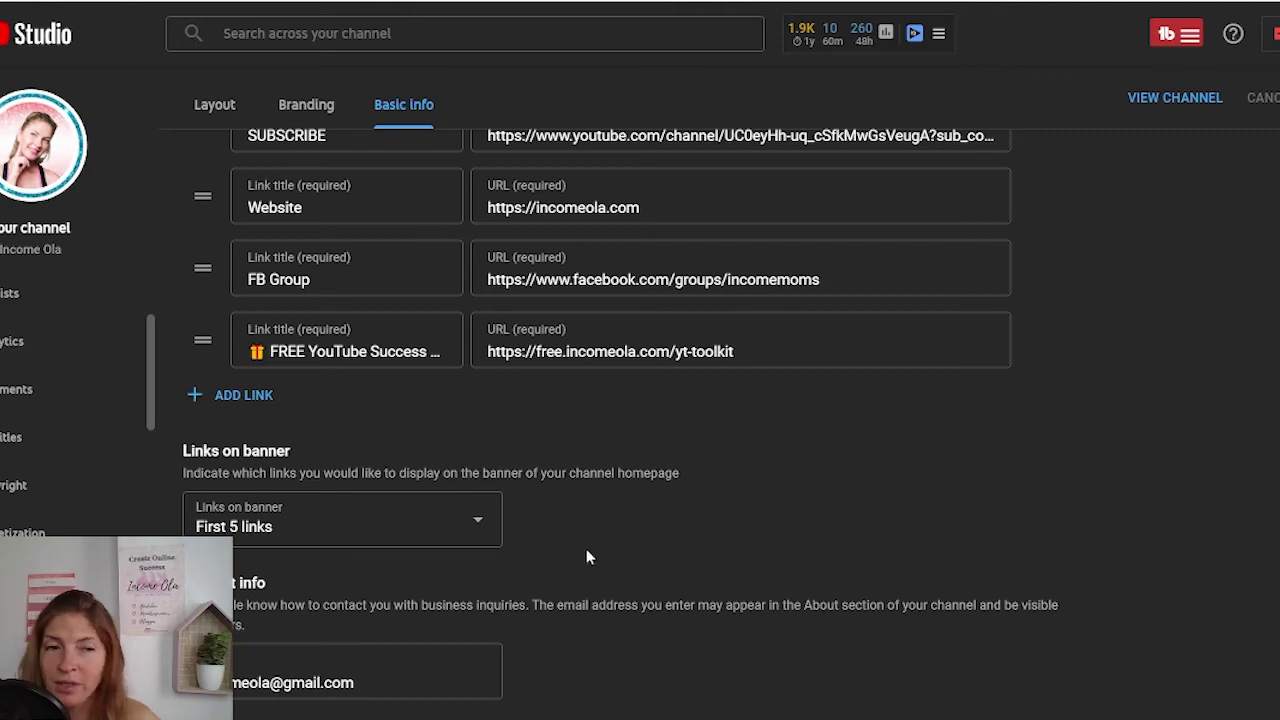
scroll(587, 557, up, 8)
Open the Audio library and check the license type of the free music track Nine Lives.
scroll(57, 500, down, 2)
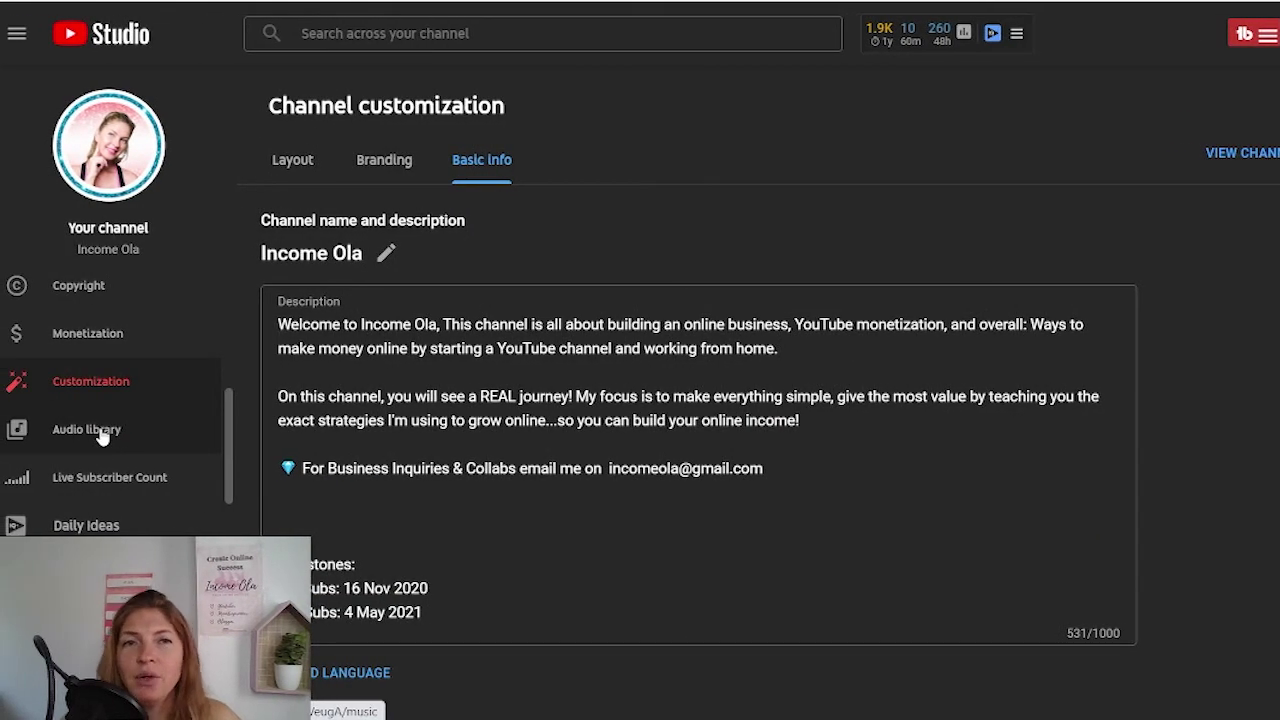
click(103, 437)
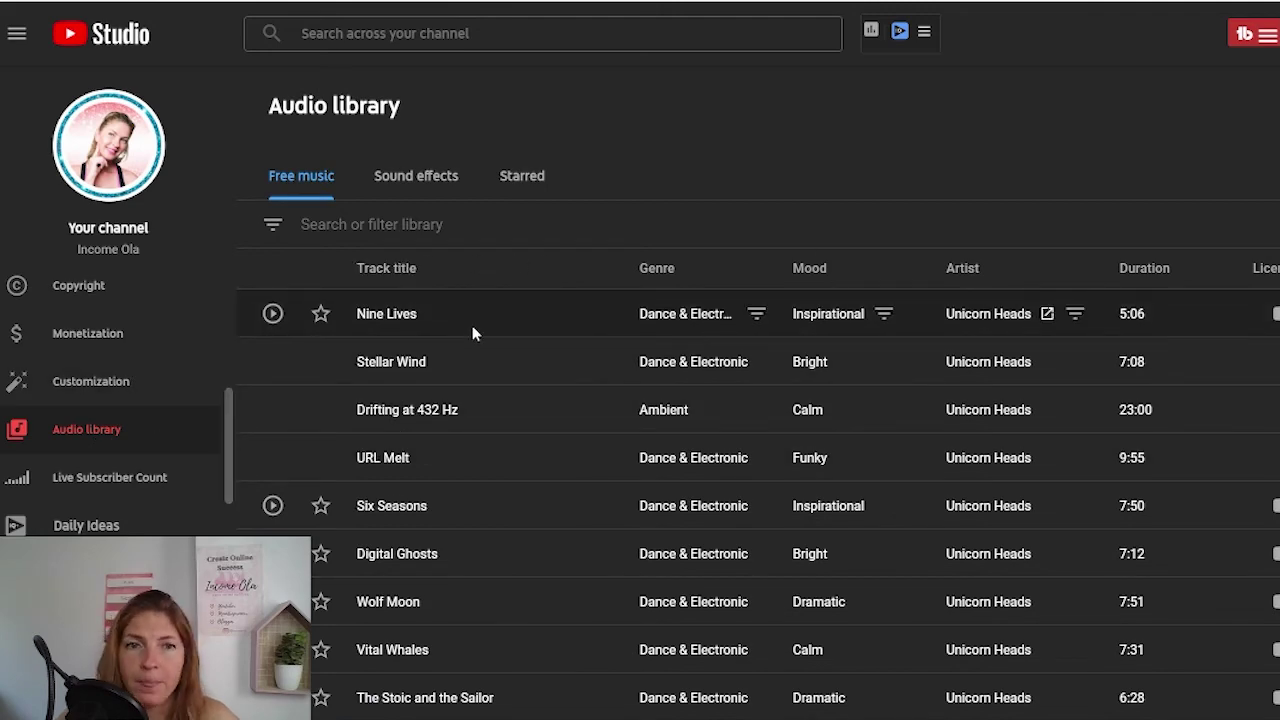
mouse_move(1098, 314)
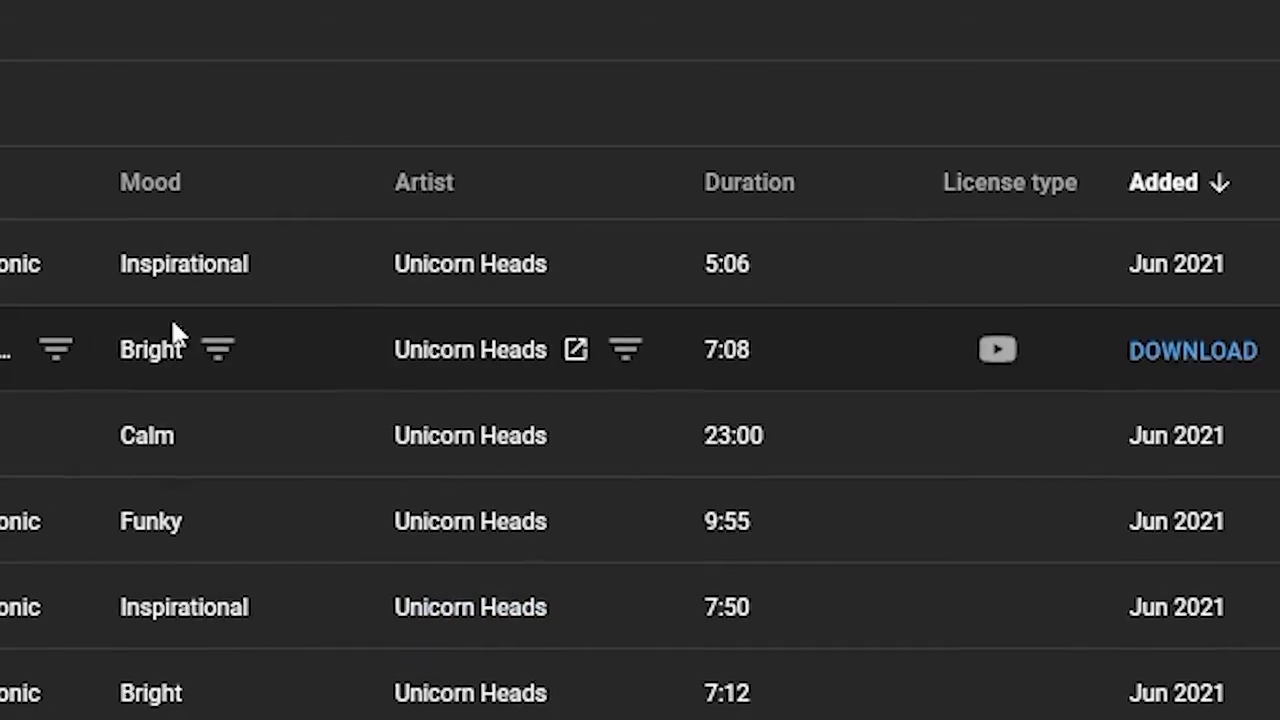
mouse_move(1018, 277)
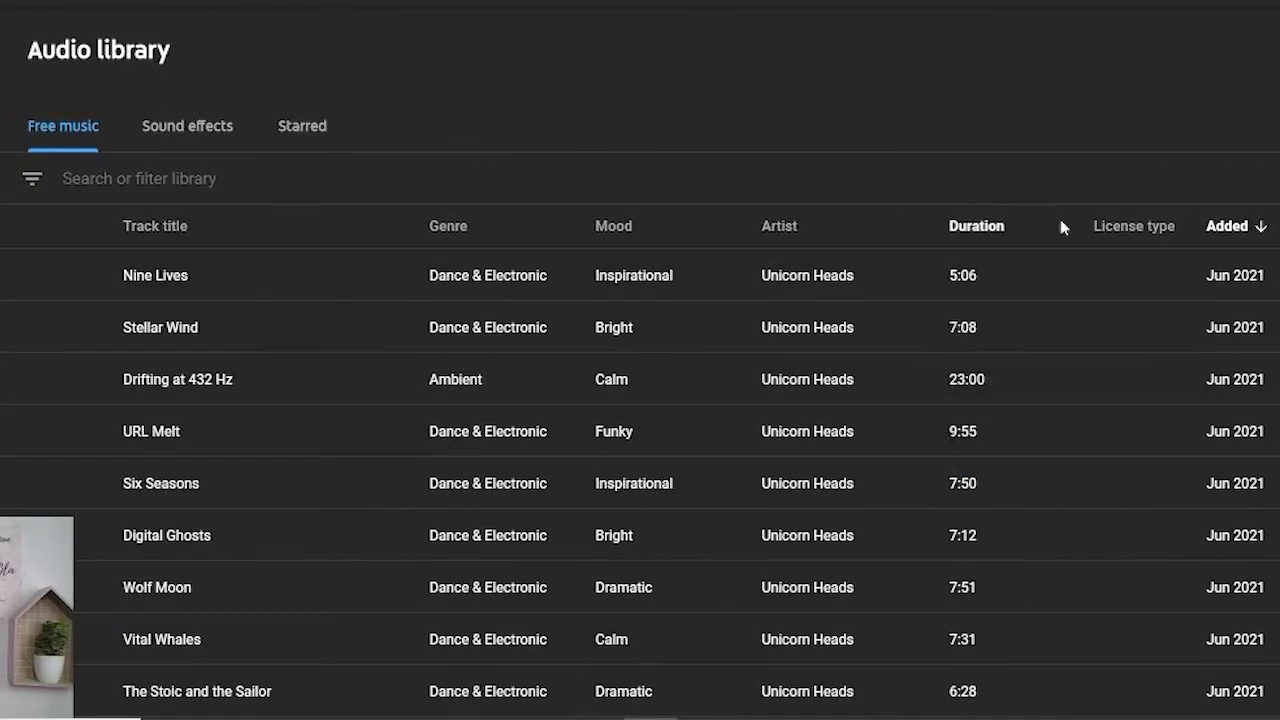
mouse_move(1125, 280)
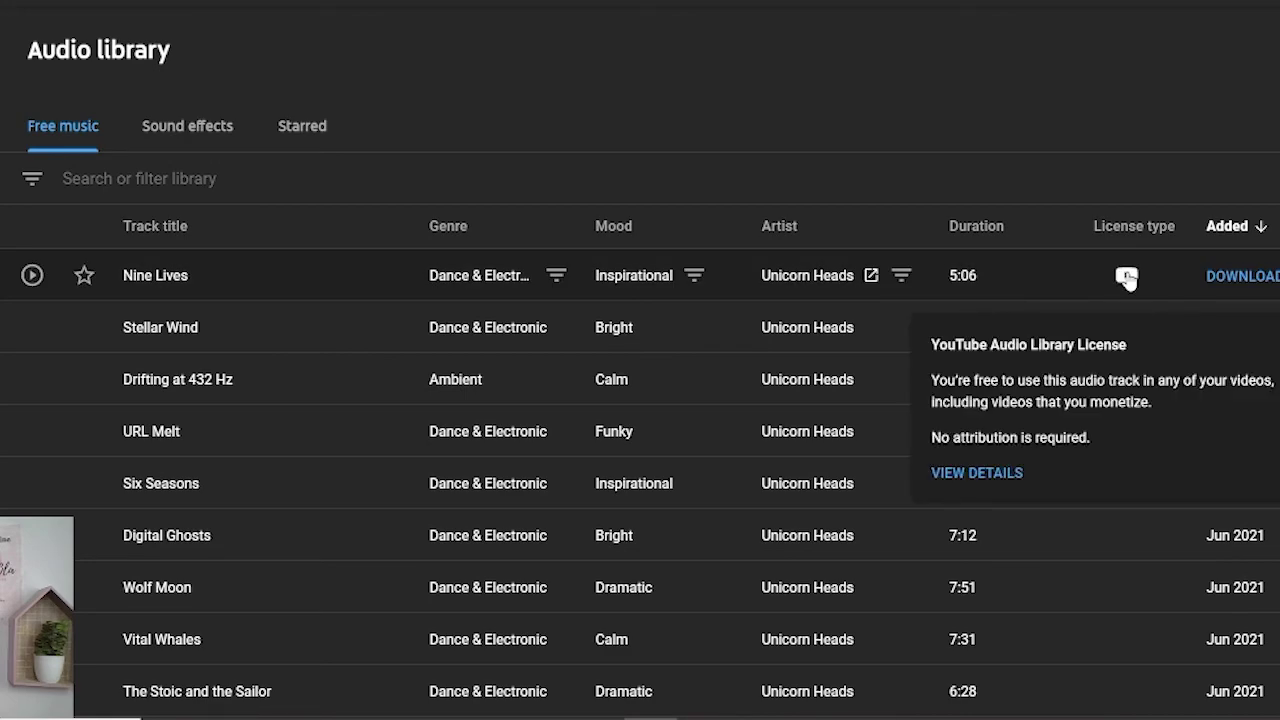
Check the license of the track June at the end of the list and view the library's filter options.
scroll(1276, 520, down, 10)
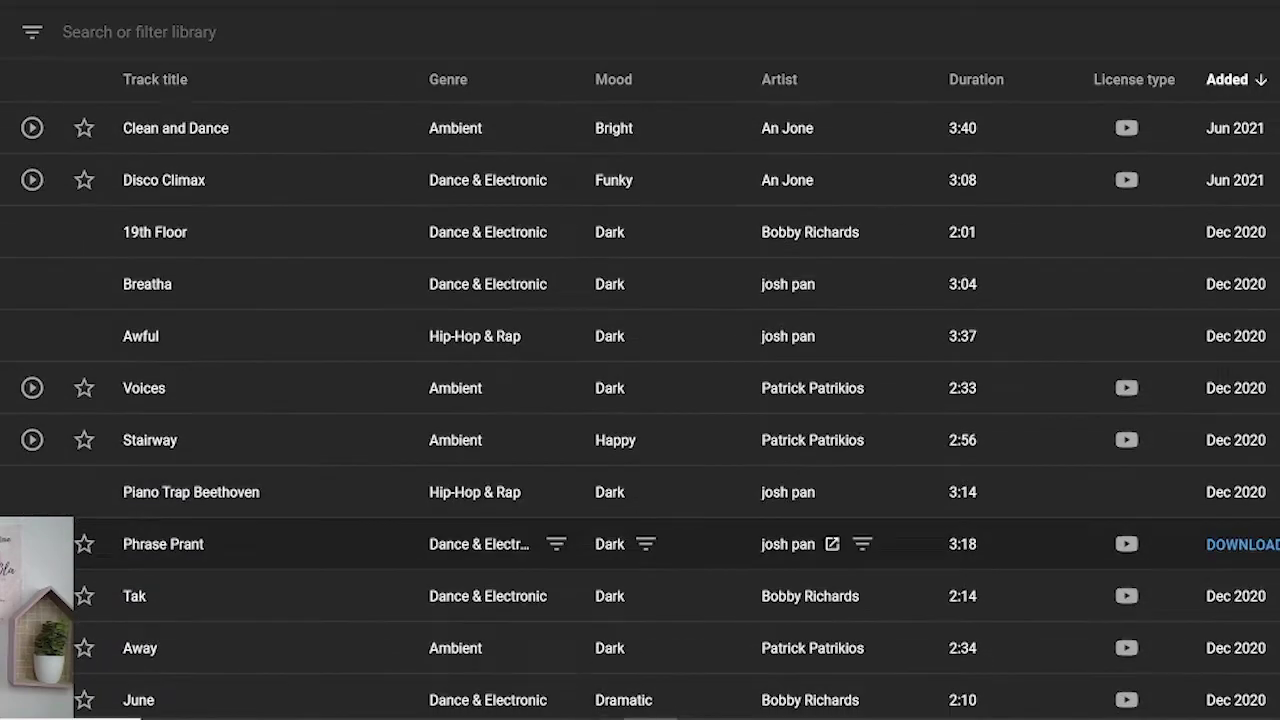
scroll(1270, 490, down, 1)
mouse_move(1127, 633)
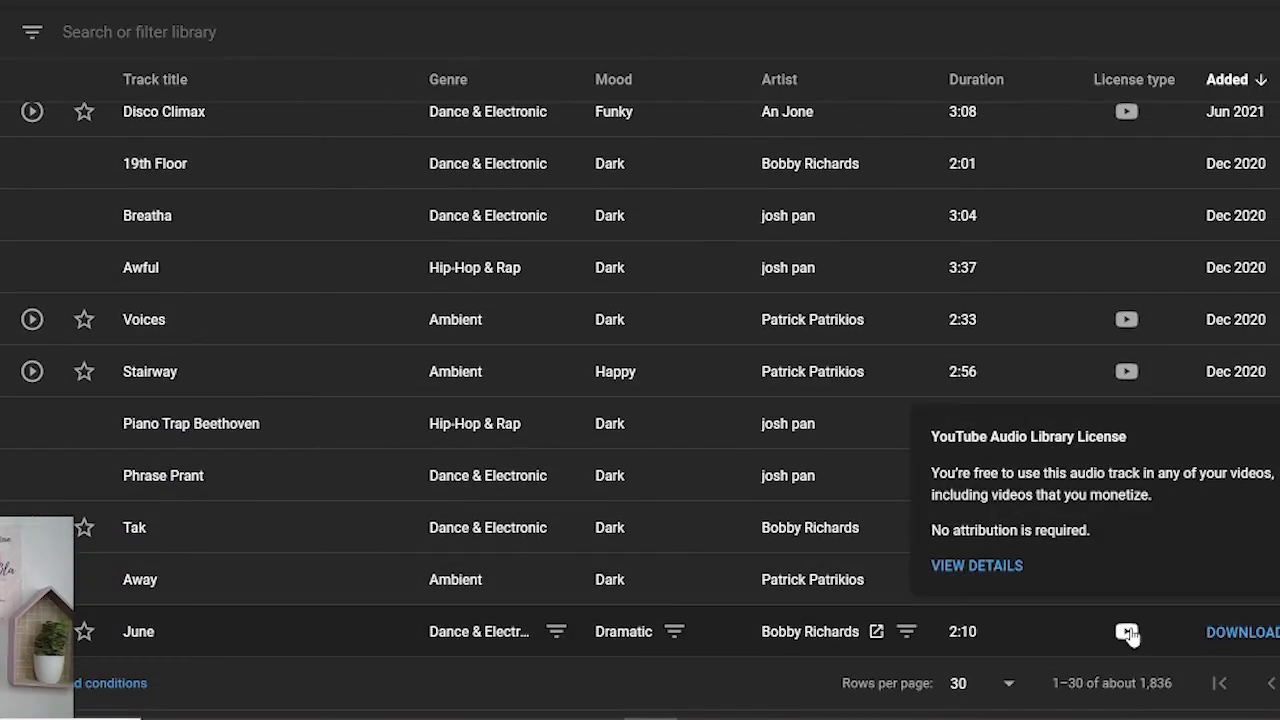
scroll(500, 263, up, 12)
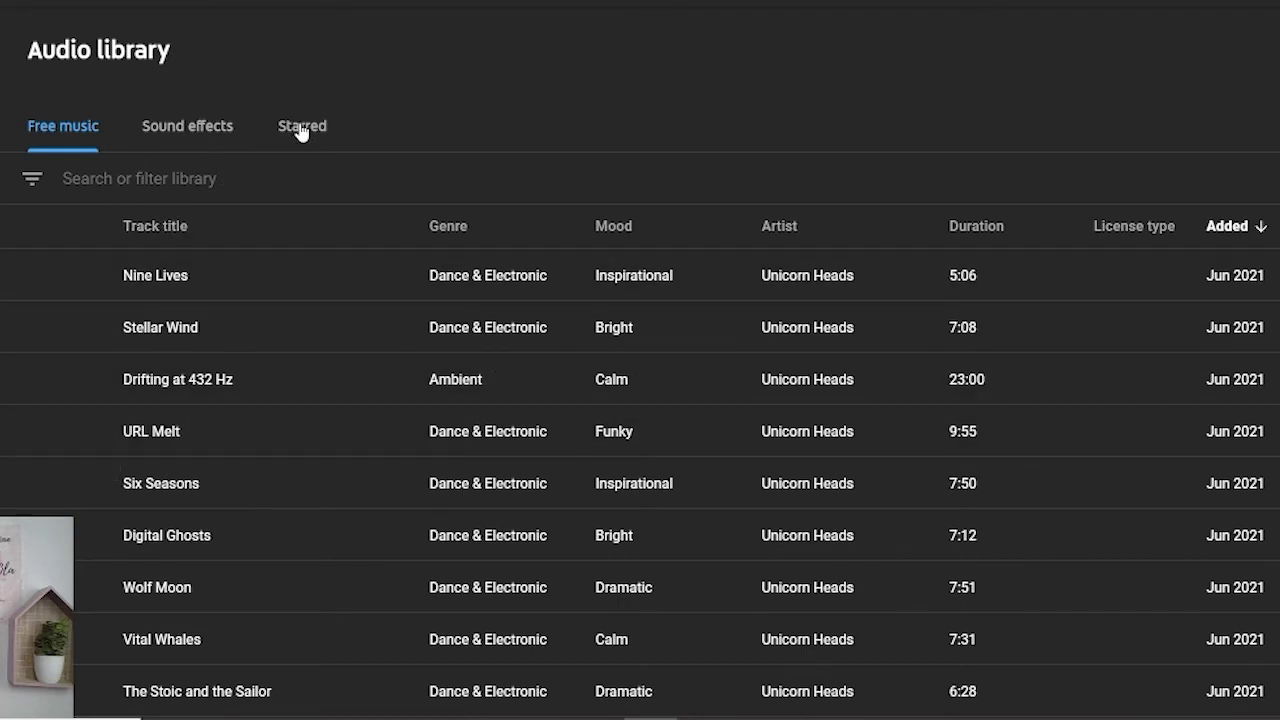
click(33, 184)
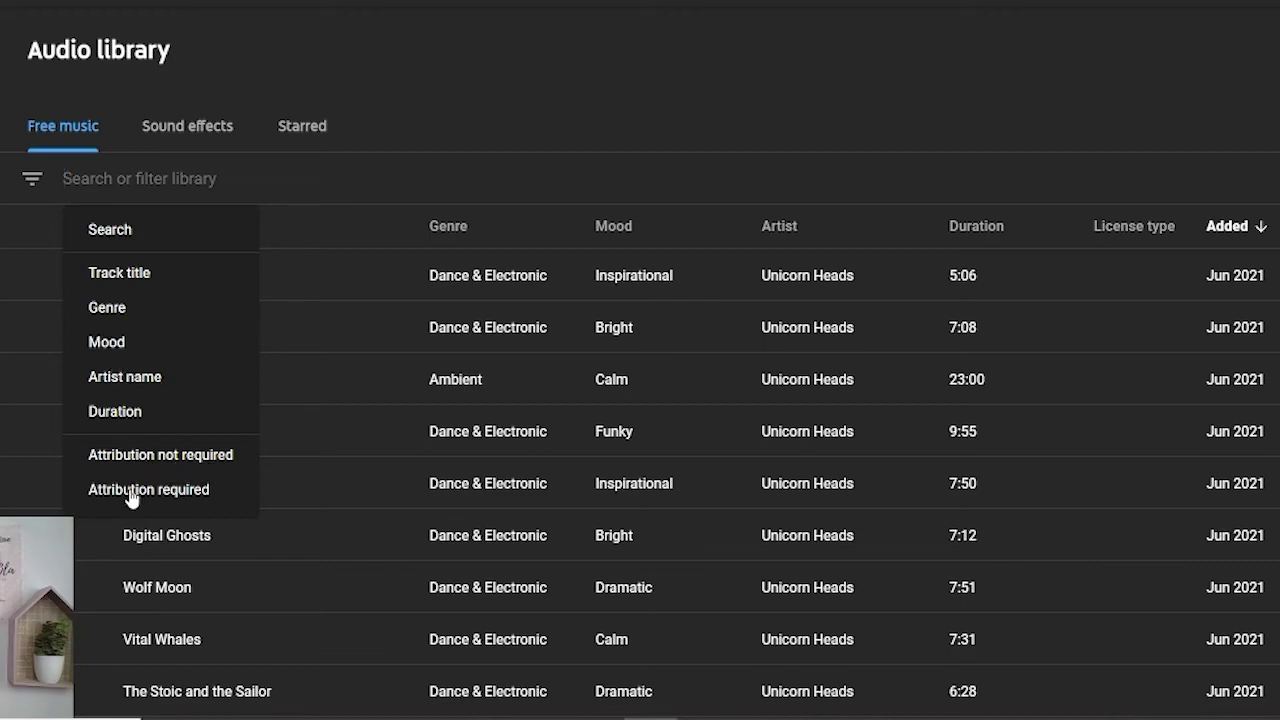
click(28, 283)
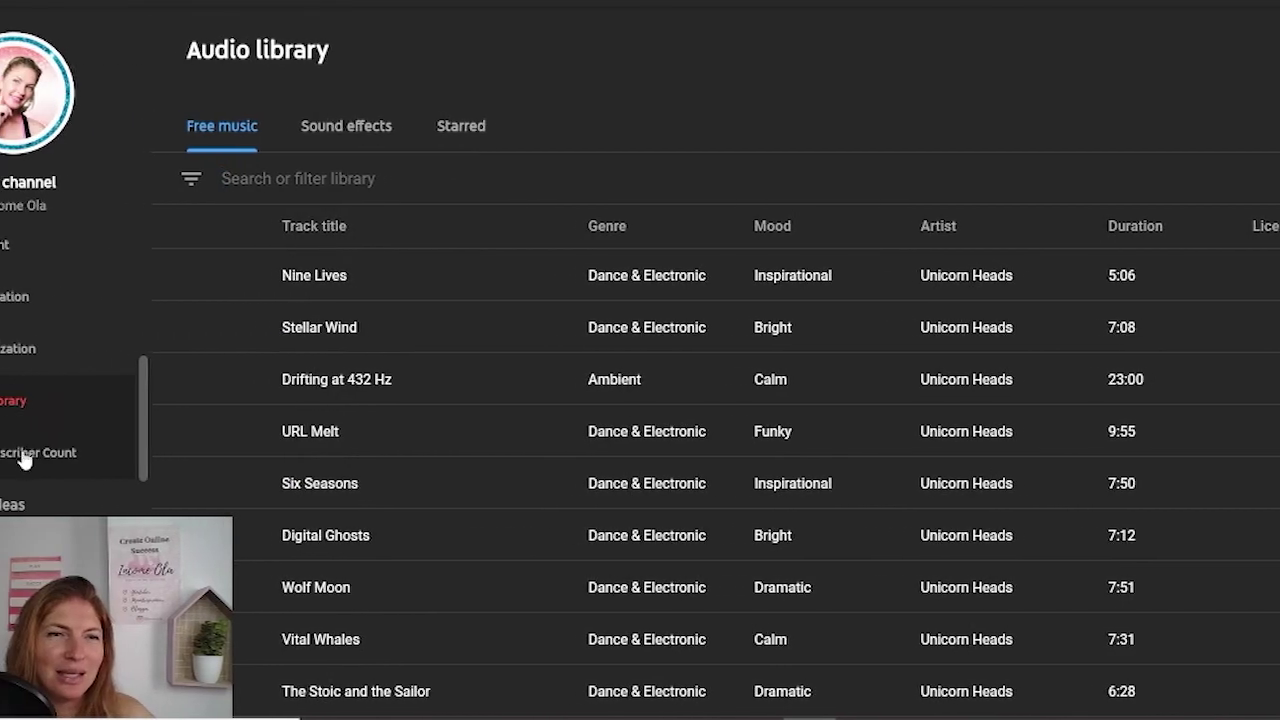
Open the Live Subscriber Count and look over the add-on tools listed after it, from Daily Ideas to Channel Audit.
scroll(150, 390, down, 1)
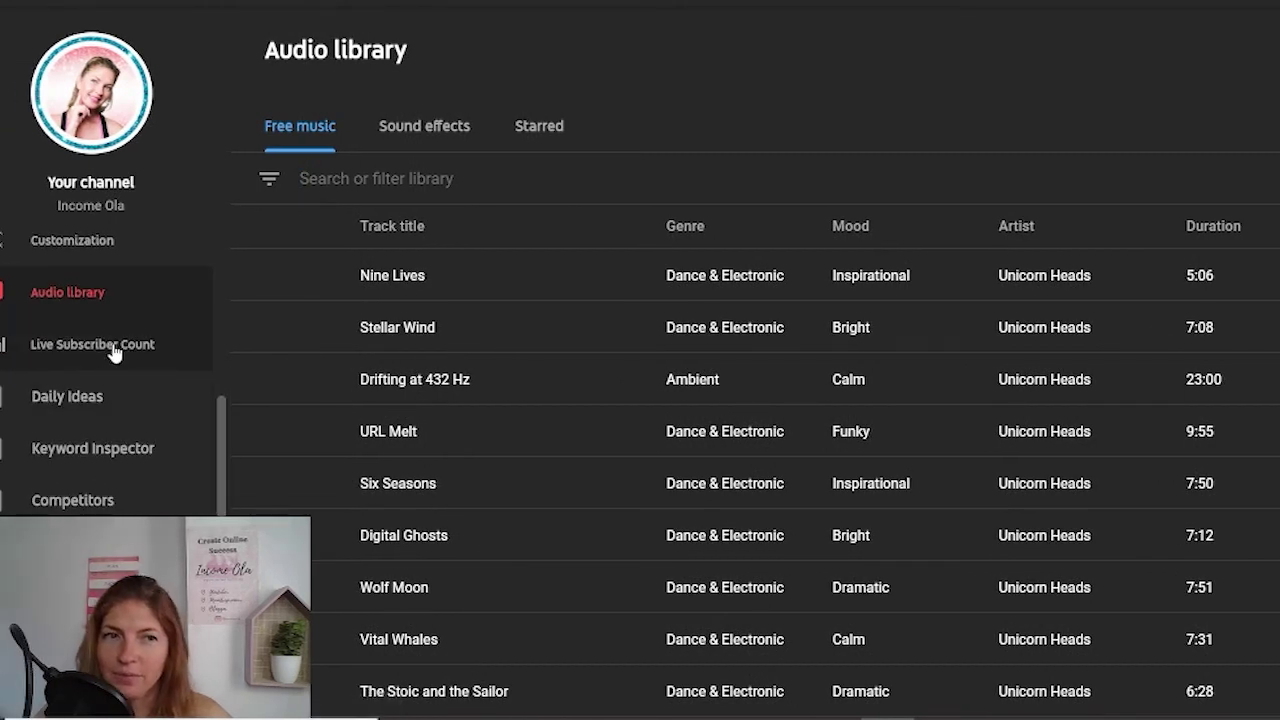
click(113, 346)
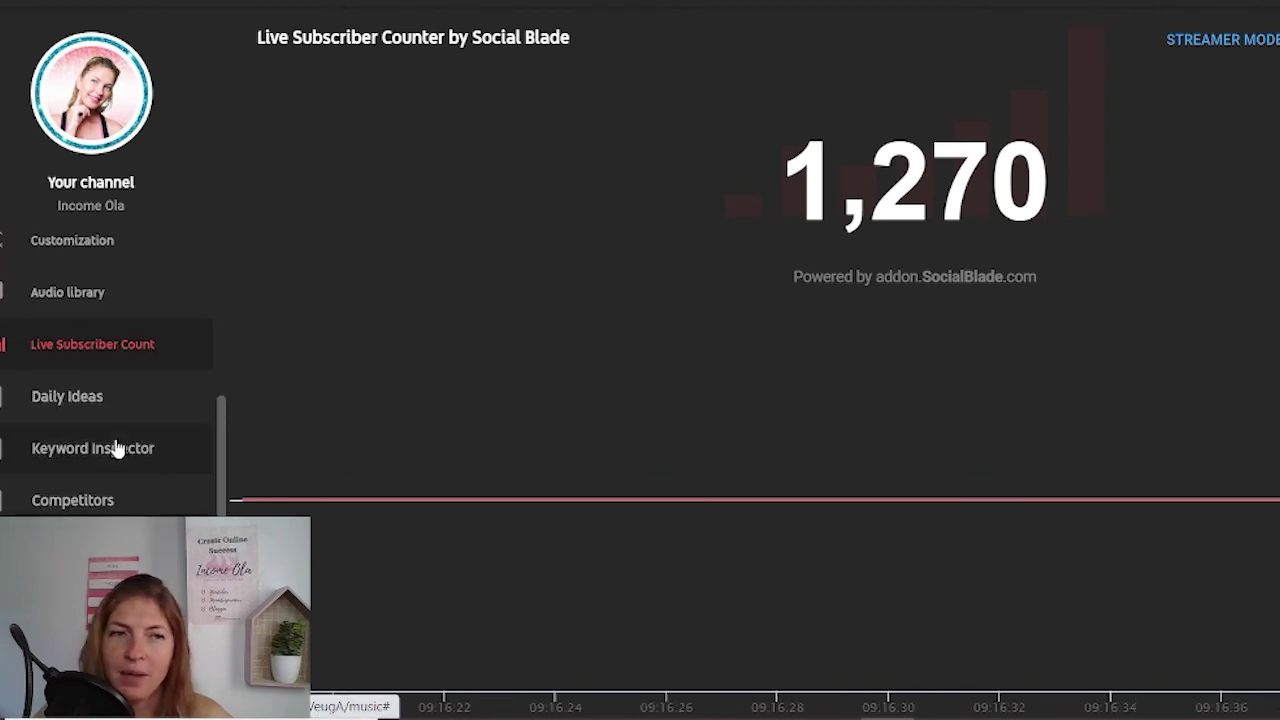
scroll(40, 380, down, 1)
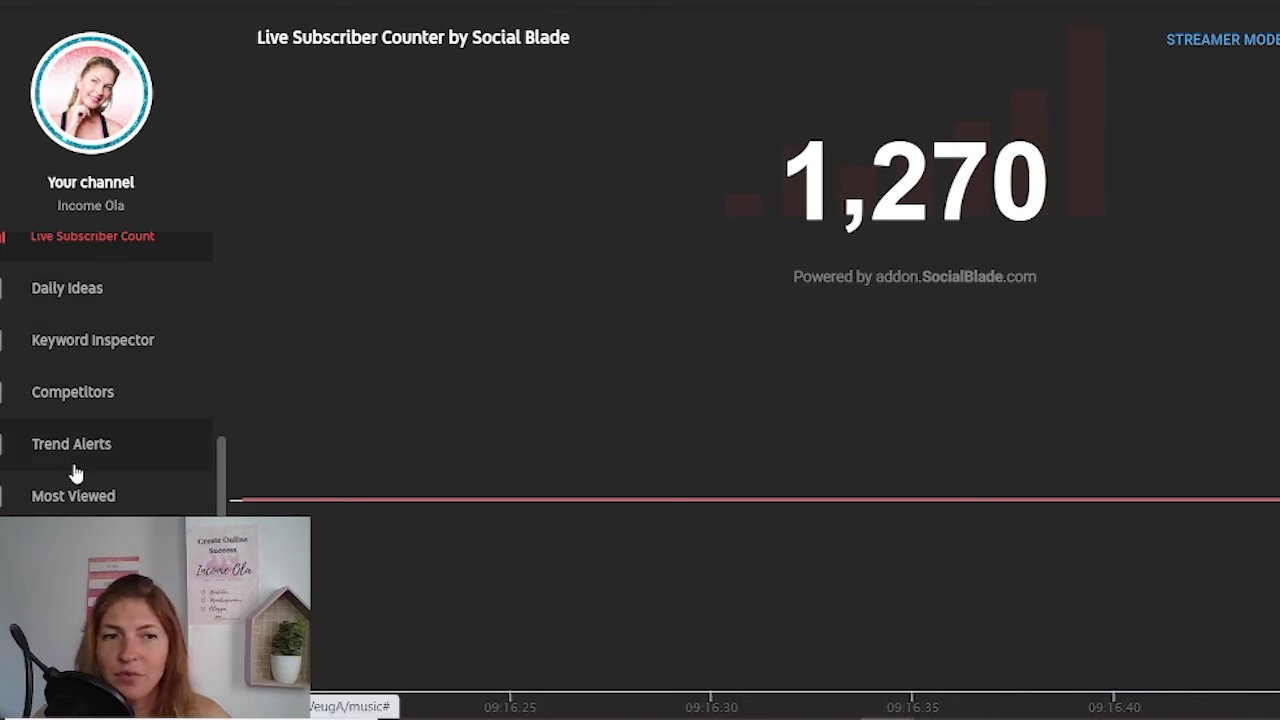
scroll(73, 472, down, 1)
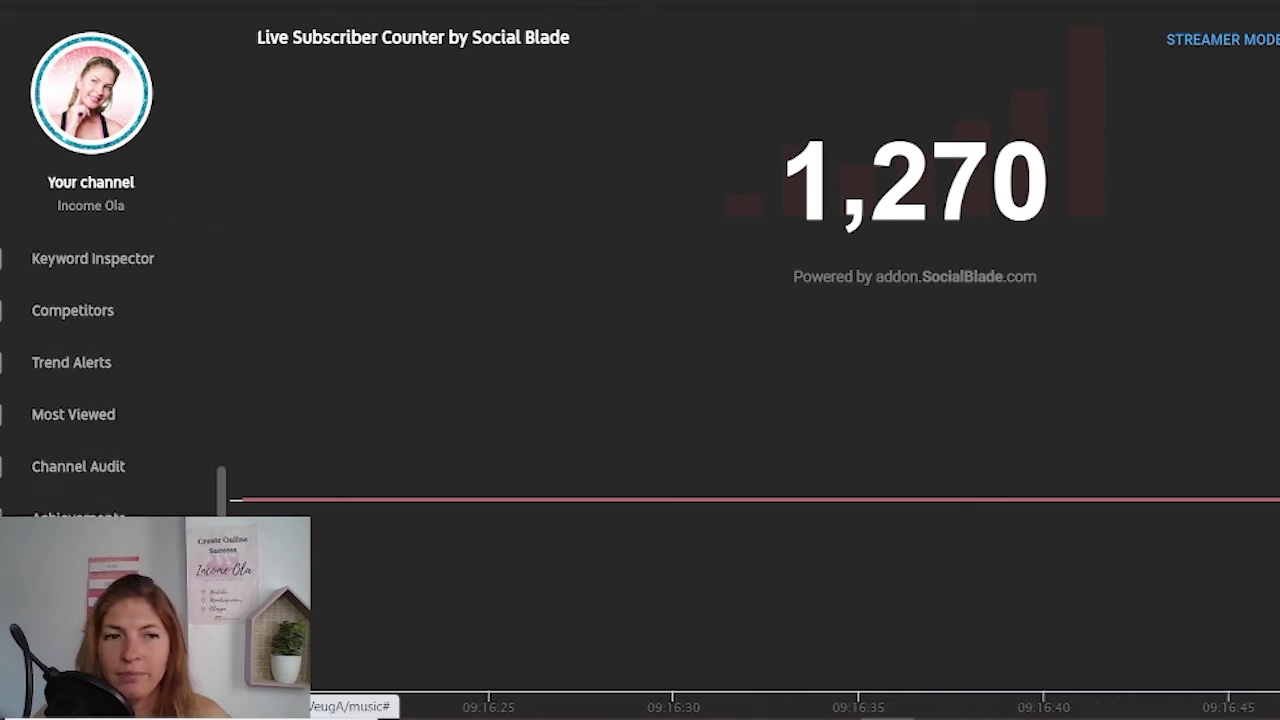
Open the studio settings and review the default currency, the channel's country of residence and its keywords.
scroll(106, 457, down, 3)
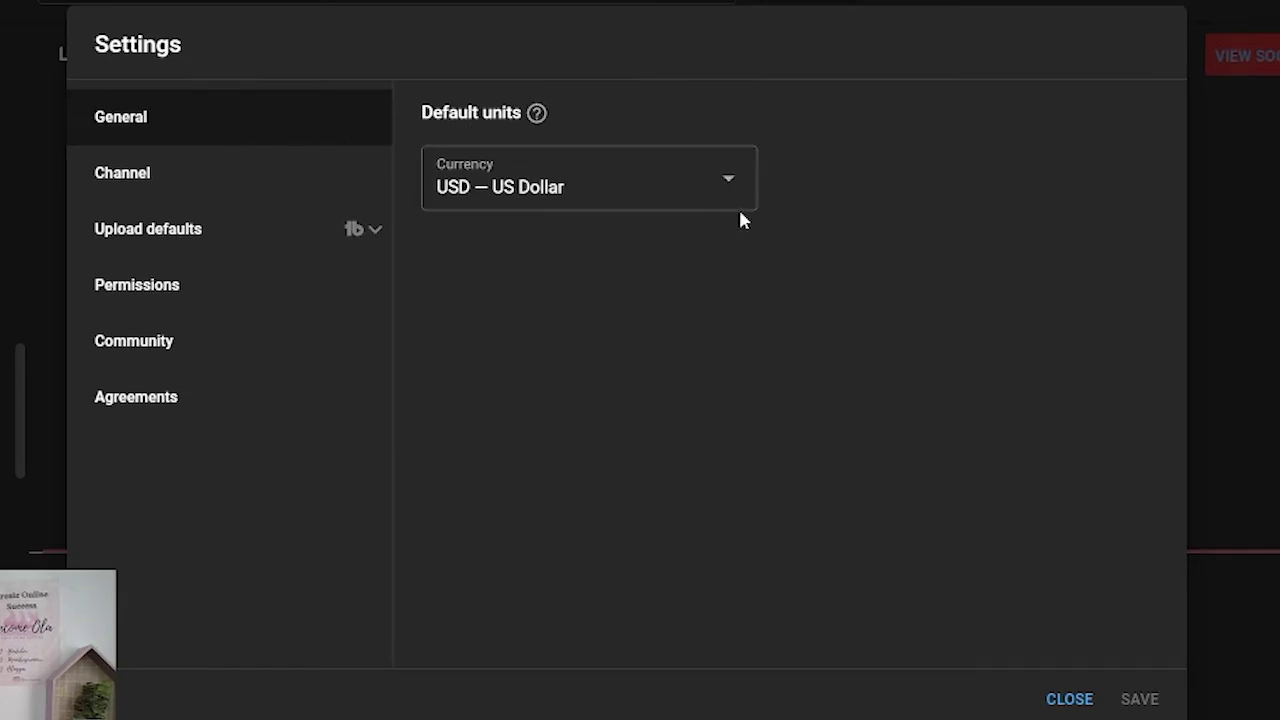
click(140, 182)
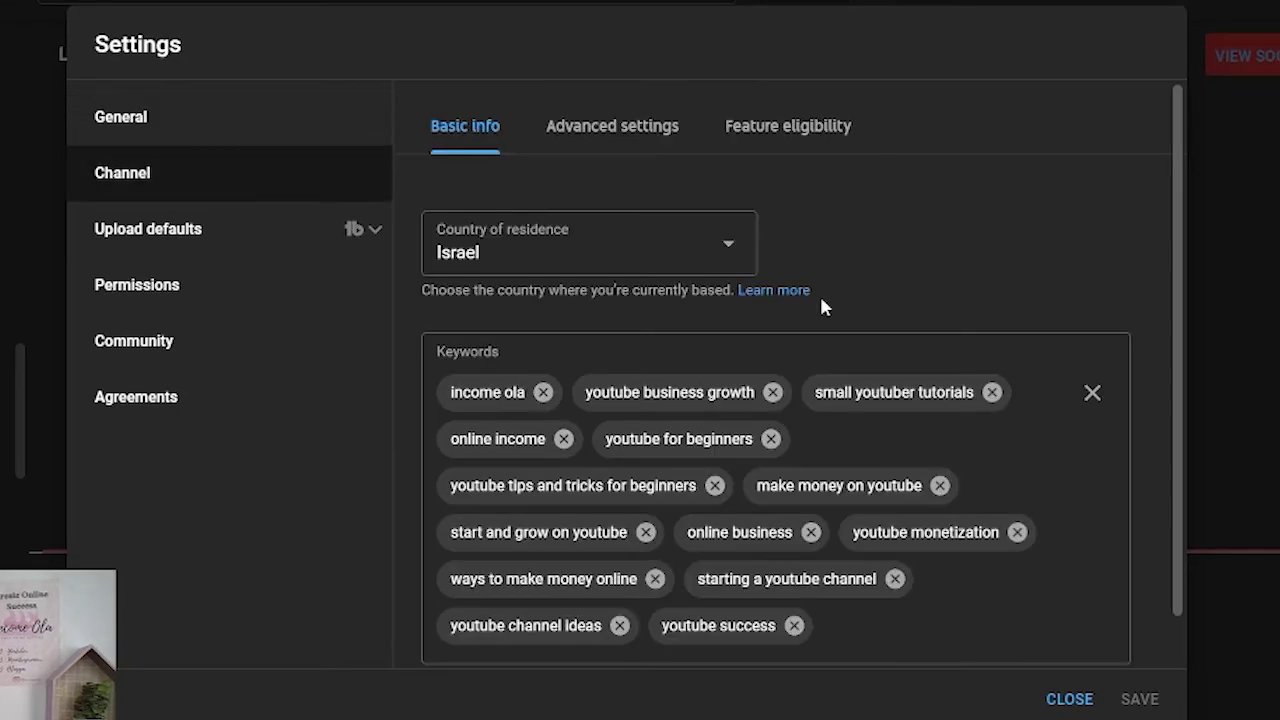
scroll(1035, 277, down, 1)
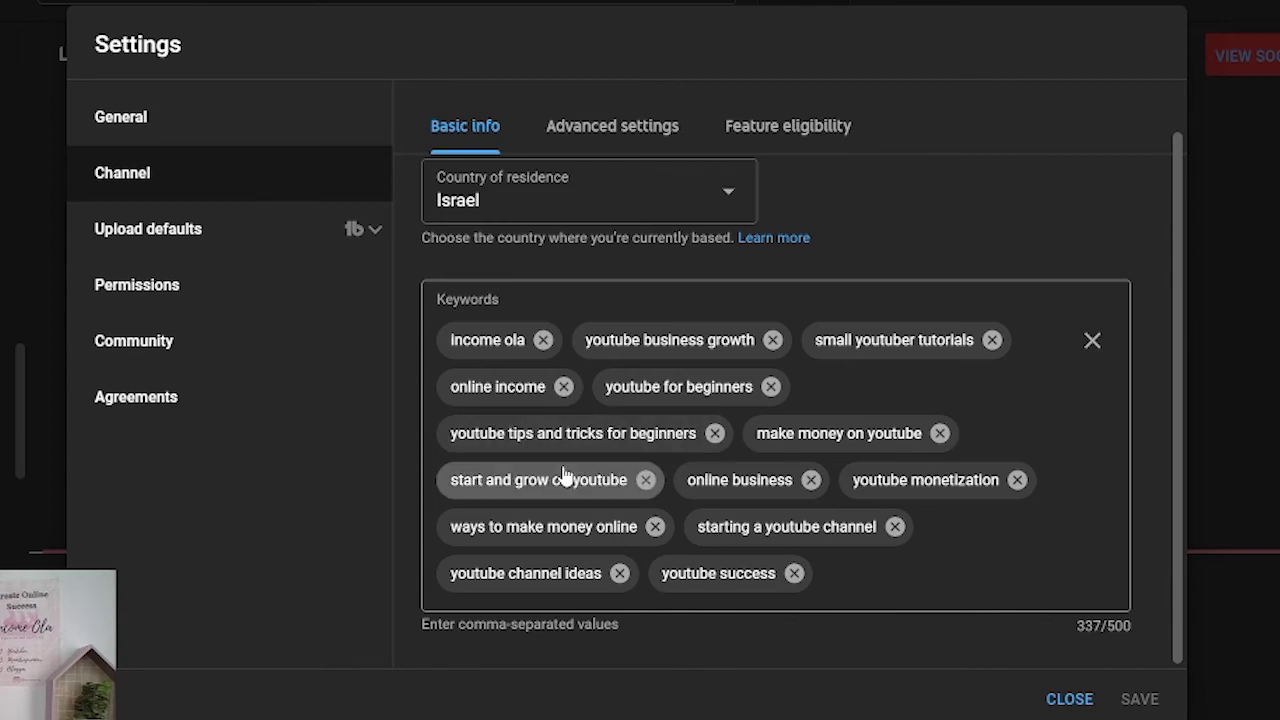
scroll(600, 420, up, 1)
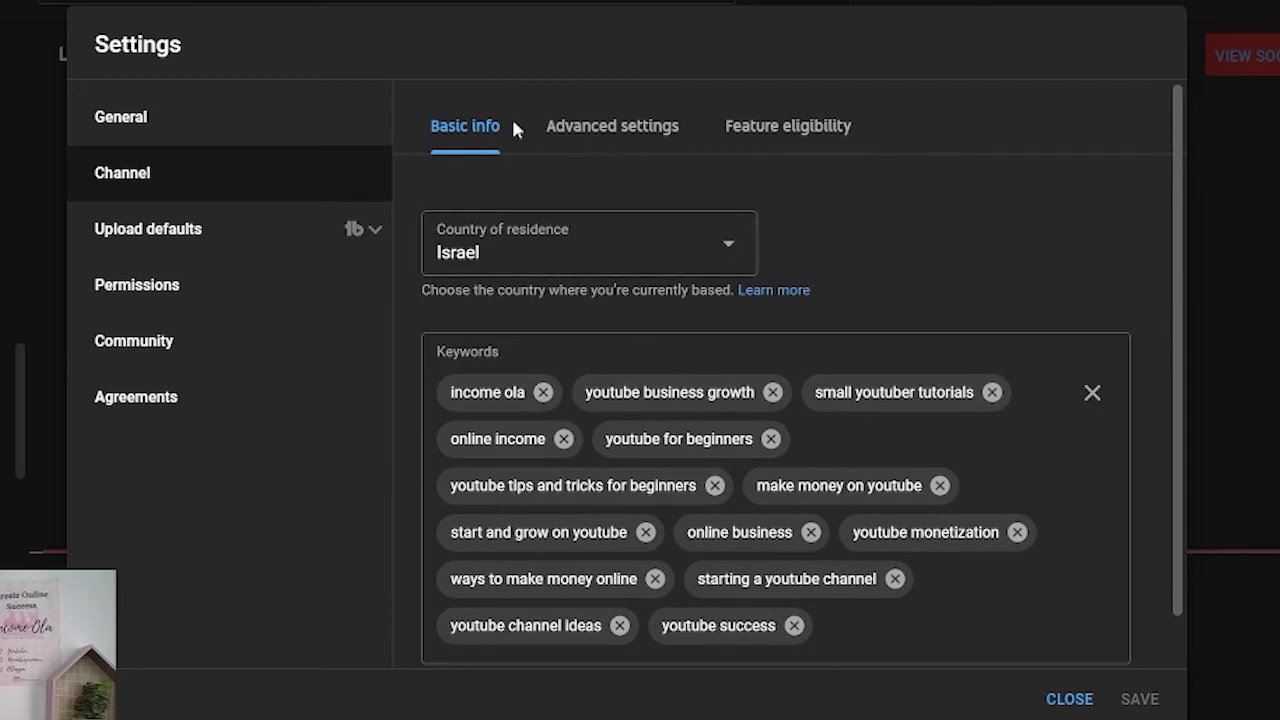
Review the channel's advanced settings, covering audience, Google Ads linking, automatic captions, subscriber count and advertisements.
click(619, 136)
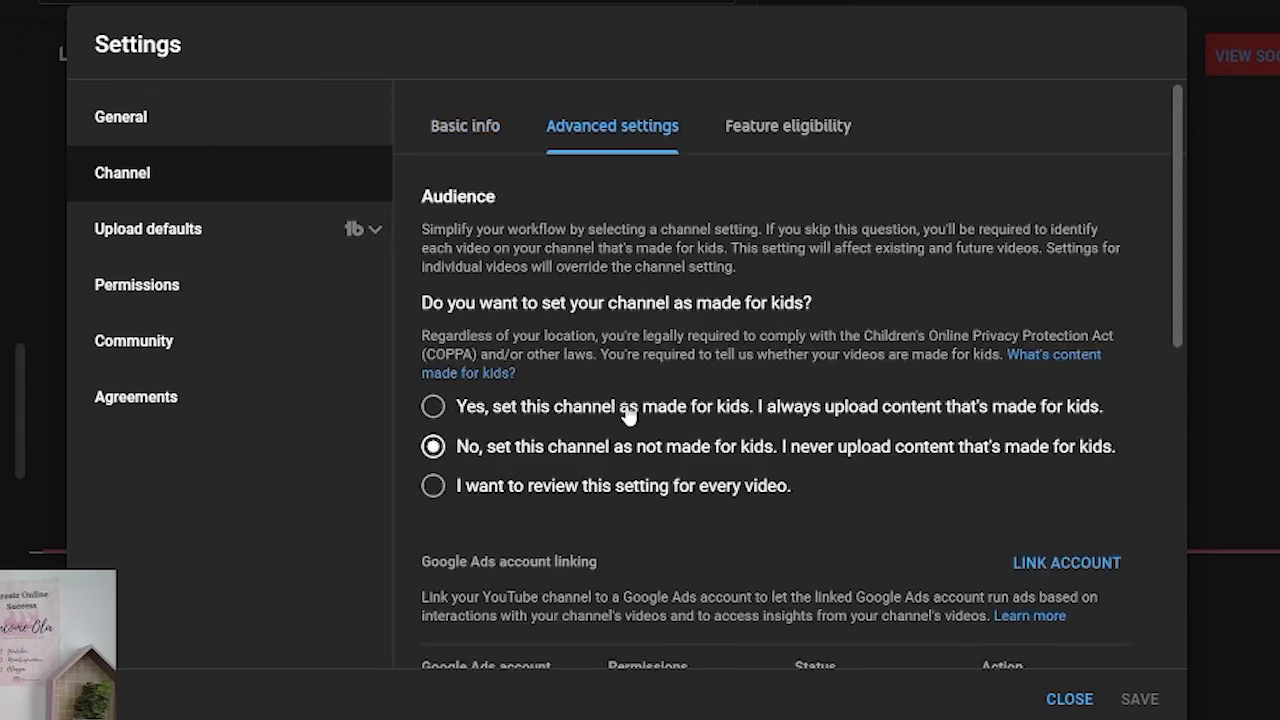
scroll(612, 445, down, 3)
scroll(763, 357, down, 2)
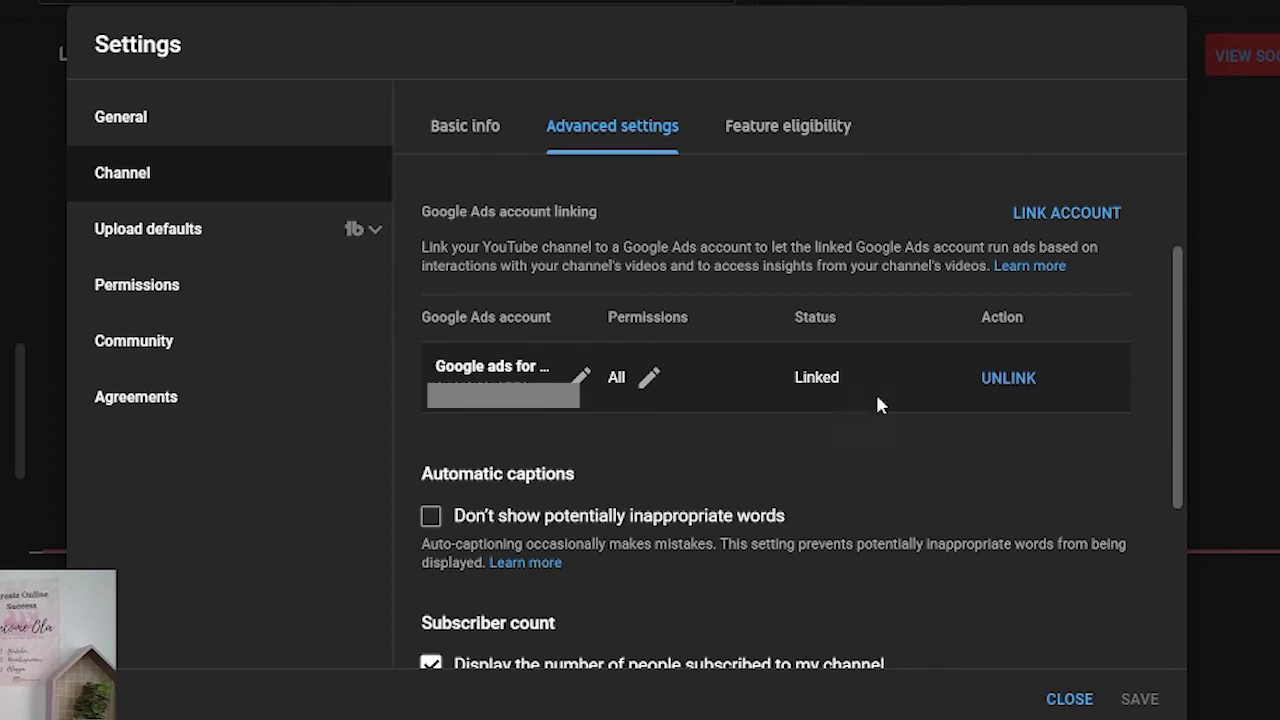
scroll(885, 391, down, 2)
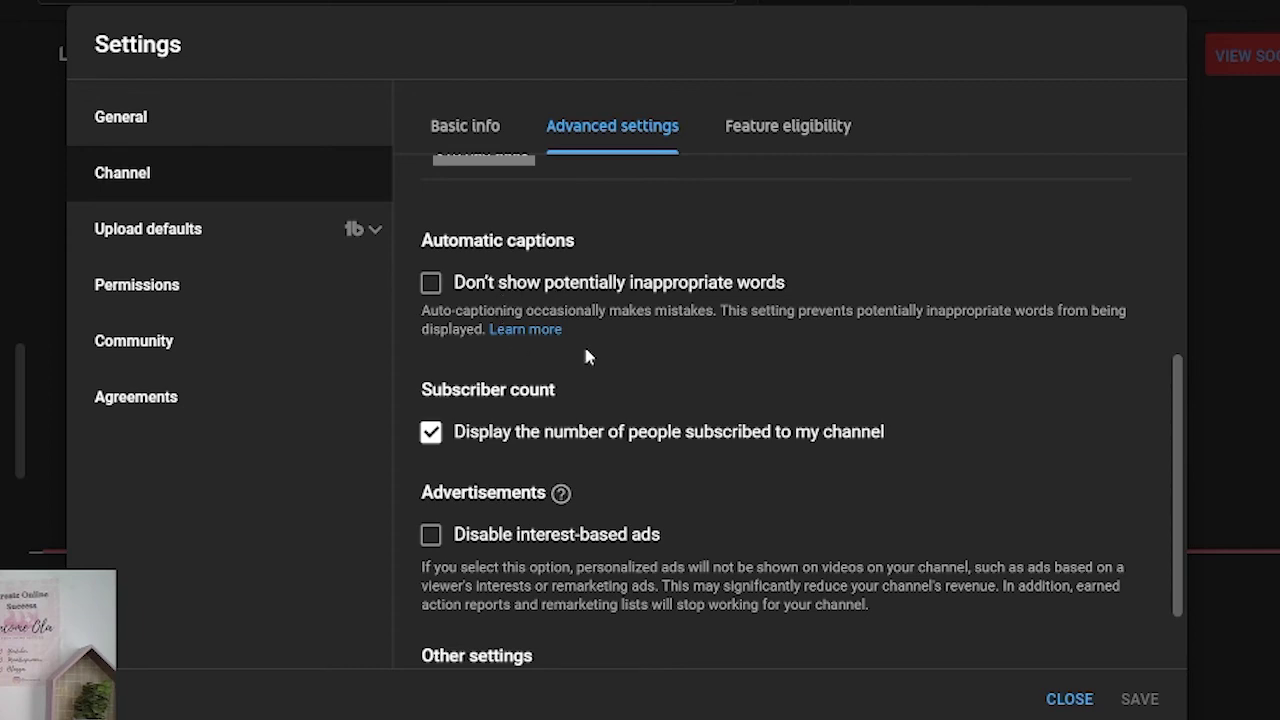
scroll(794, 354, down, 1)
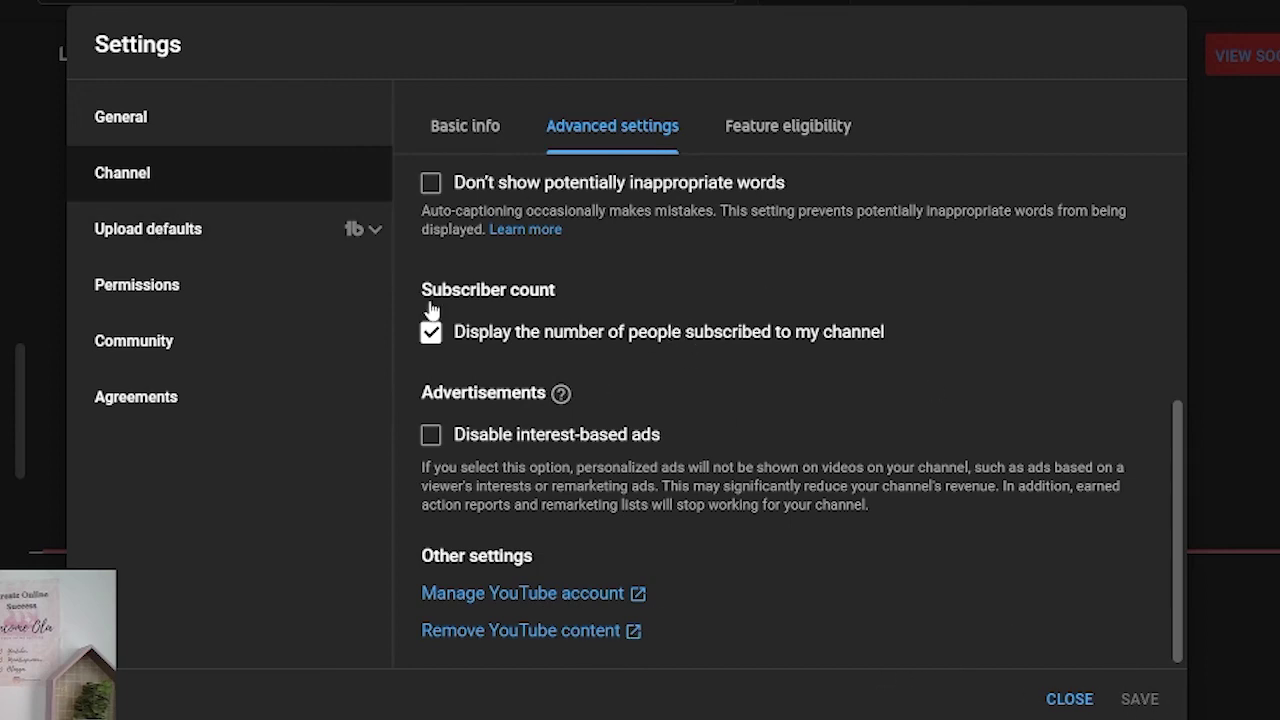
Open the upload defaults and read through the basic info for title, description, visibility and tags.
click(195, 231)
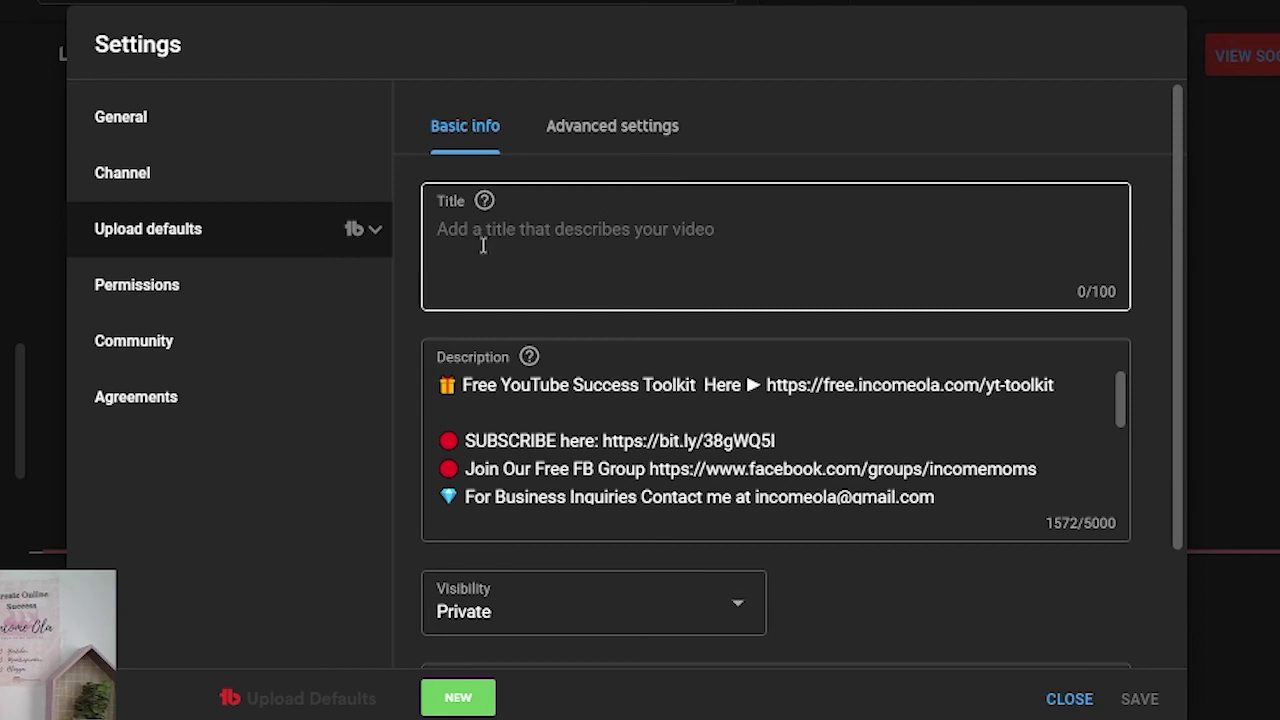
click(803, 375)
scroll(805, 375, down, 1)
scroll(815, 420, up, 1)
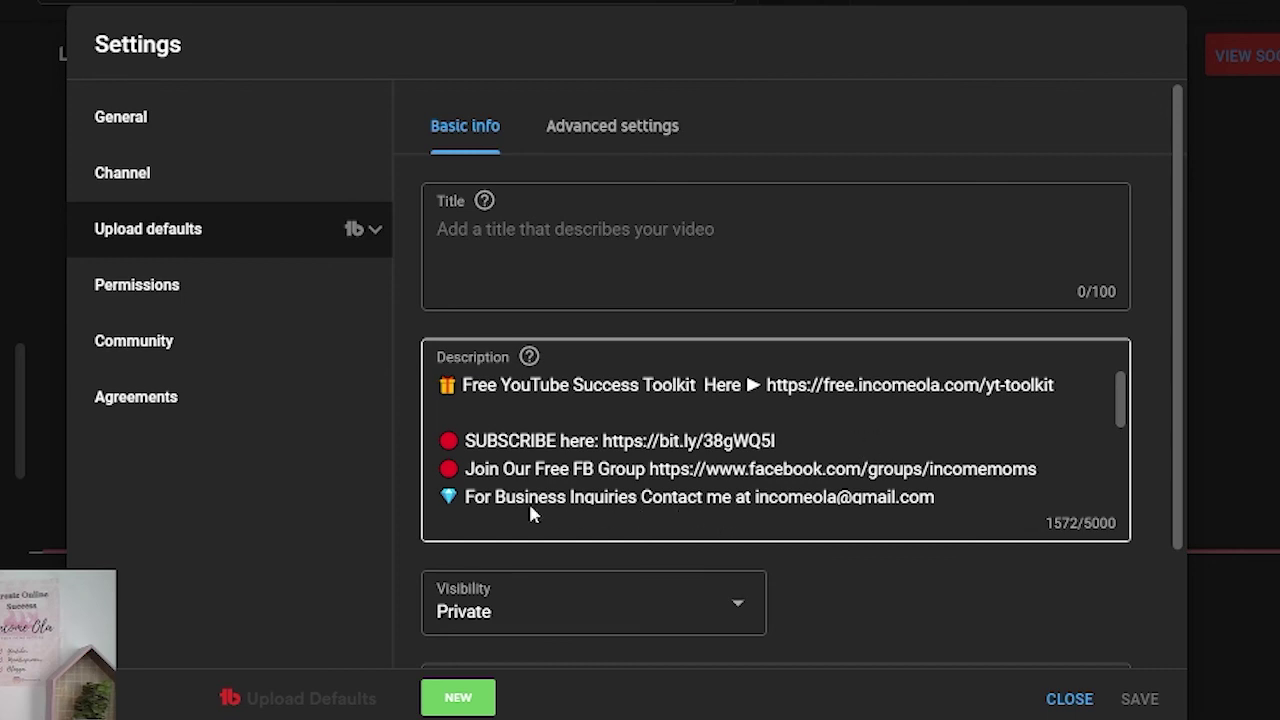
scroll(1020, 463, down, 3)
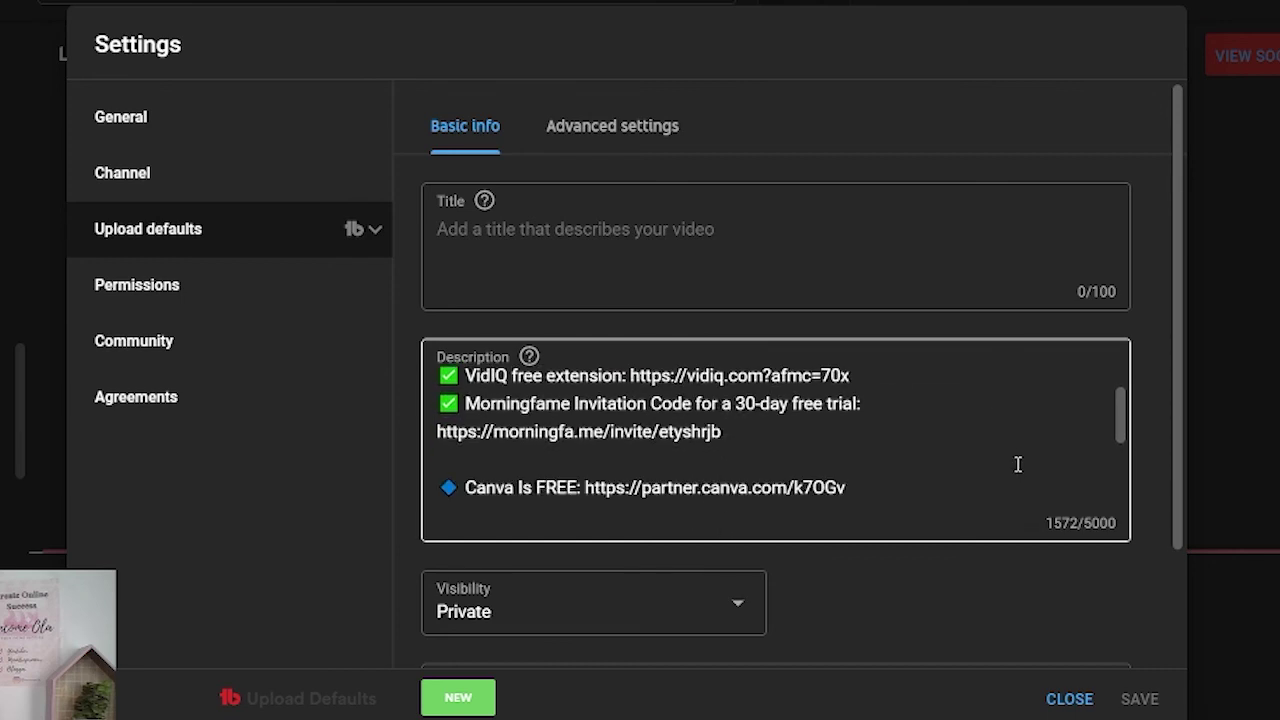
scroll(1014, 478, up, 2)
scroll(670, 417, down, 2)
scroll(904, 432, down, 5)
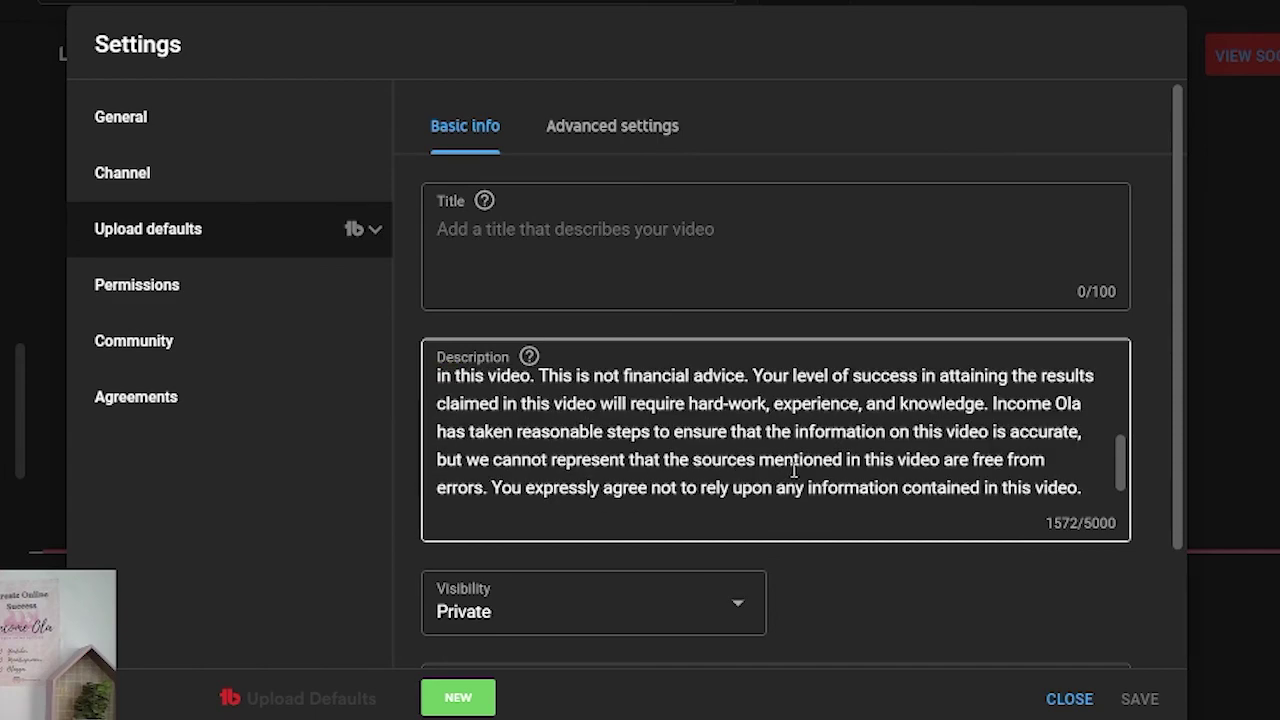
scroll(1130, 520, down, 2)
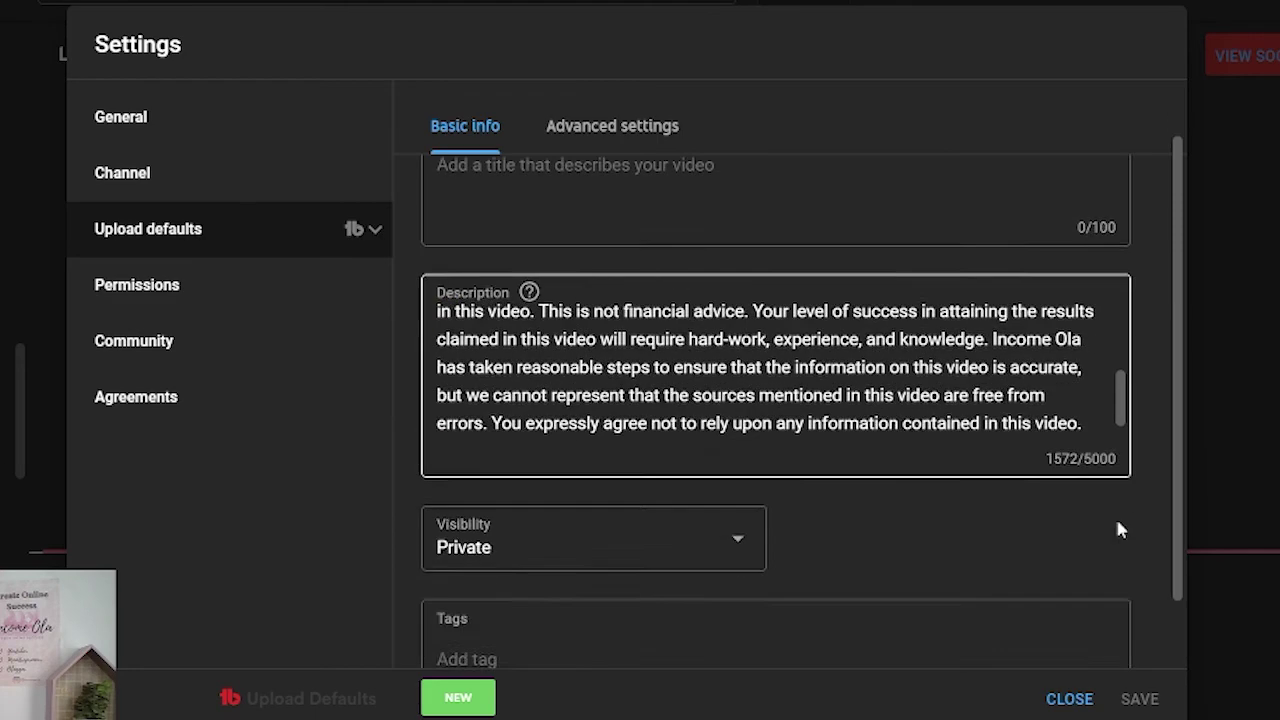
scroll(997, 506, up, 1)
scroll(997, 506, down, 1)
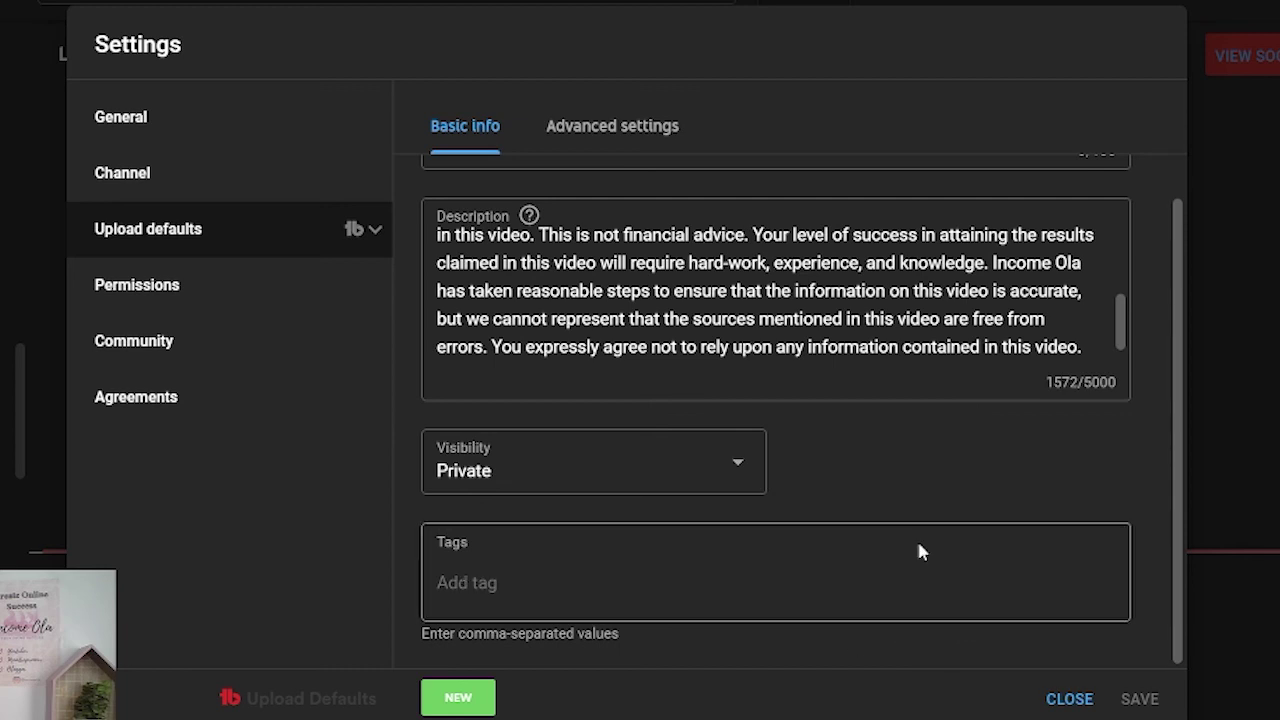
scroll(900, 500, up, 2)
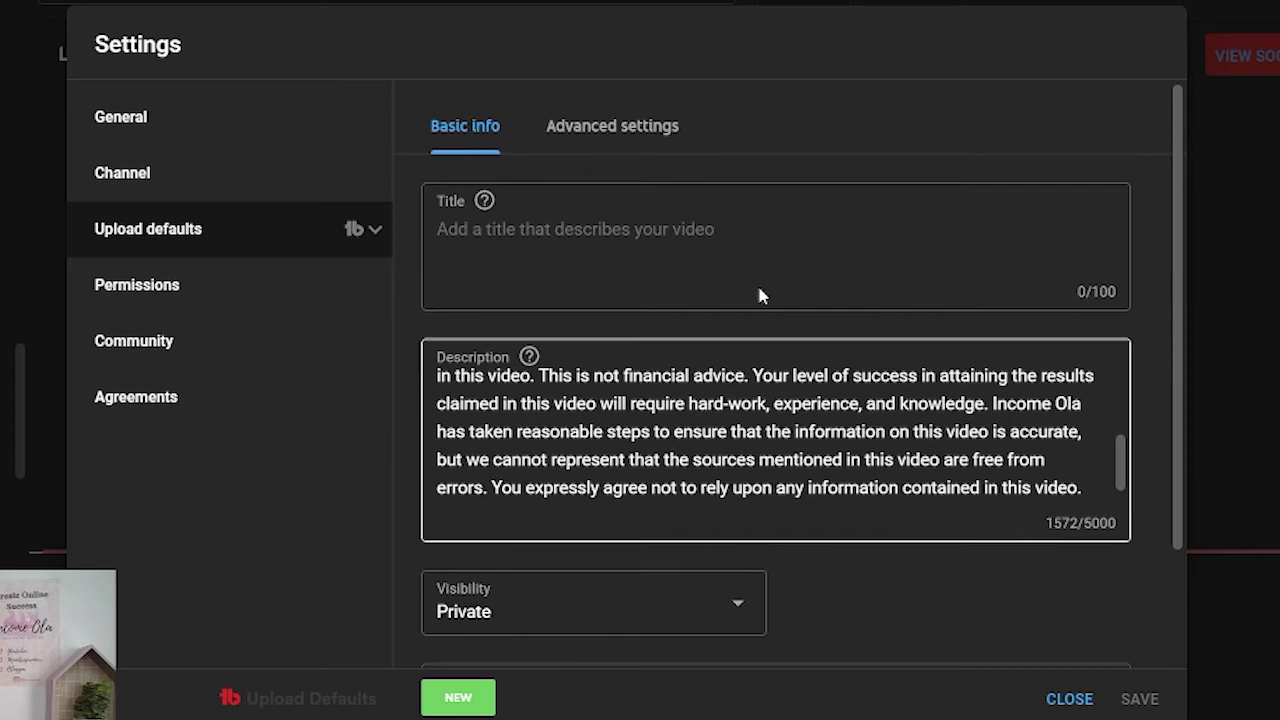
Review the advanced upload defaults for automatic chapters, license, category, language, captions and comments.
click(593, 129)
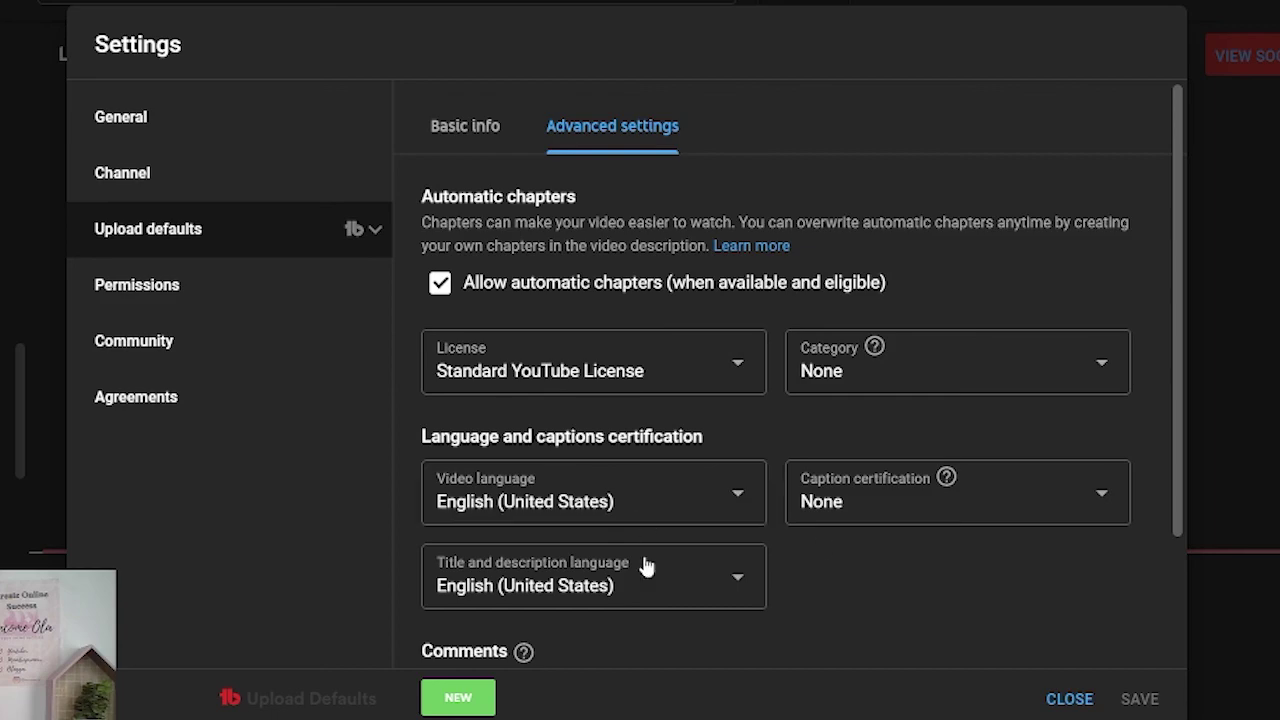
scroll(903, 573, down, 1)
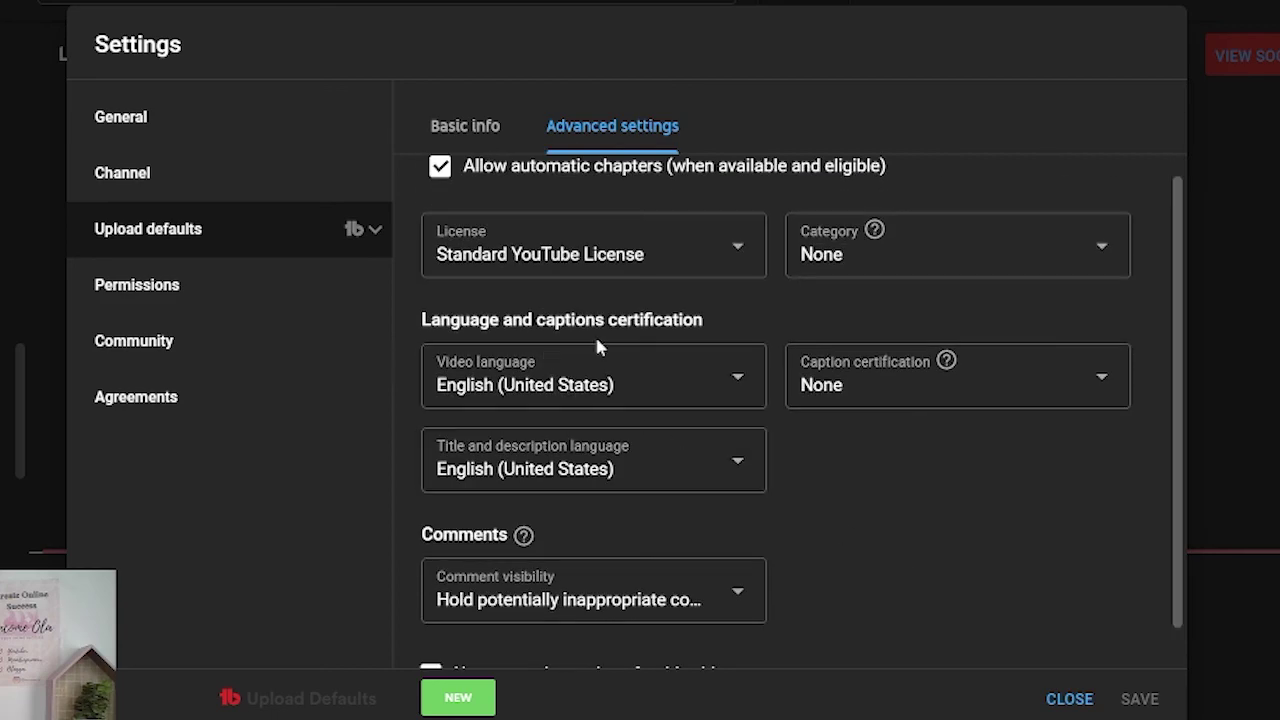
scroll(968, 535, down, 1)
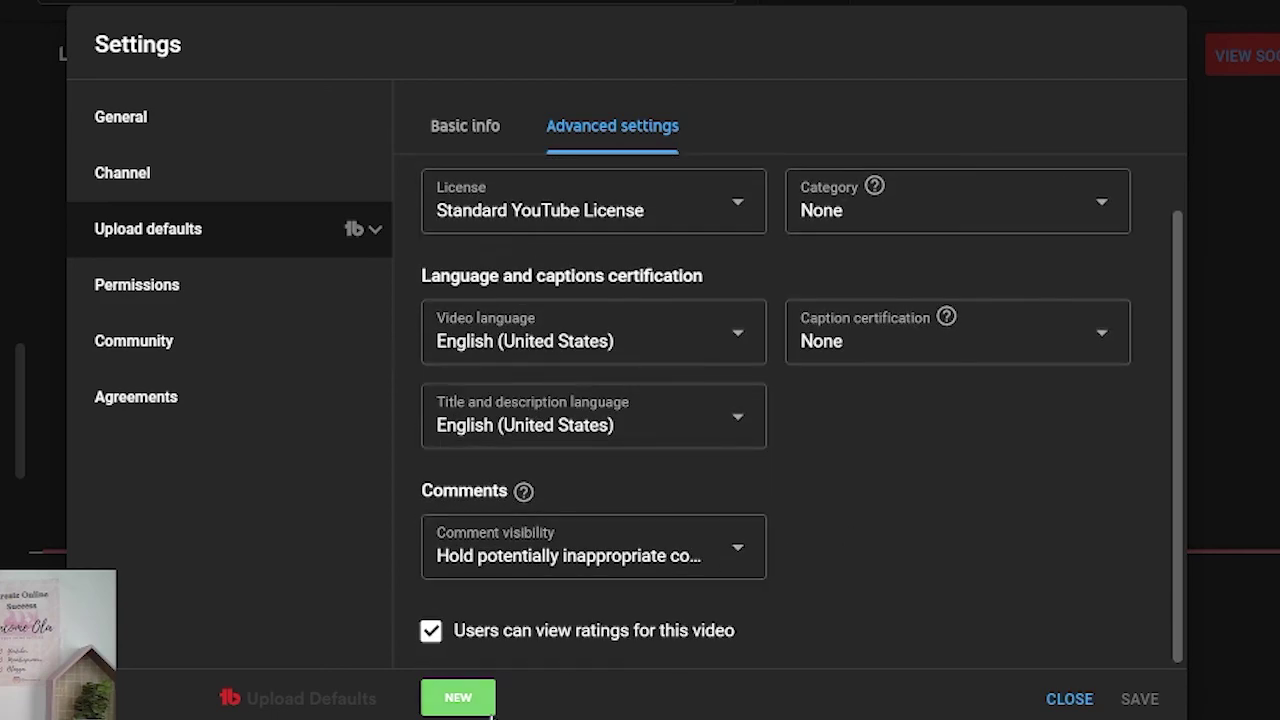
scroll(499, 290, up, 2)
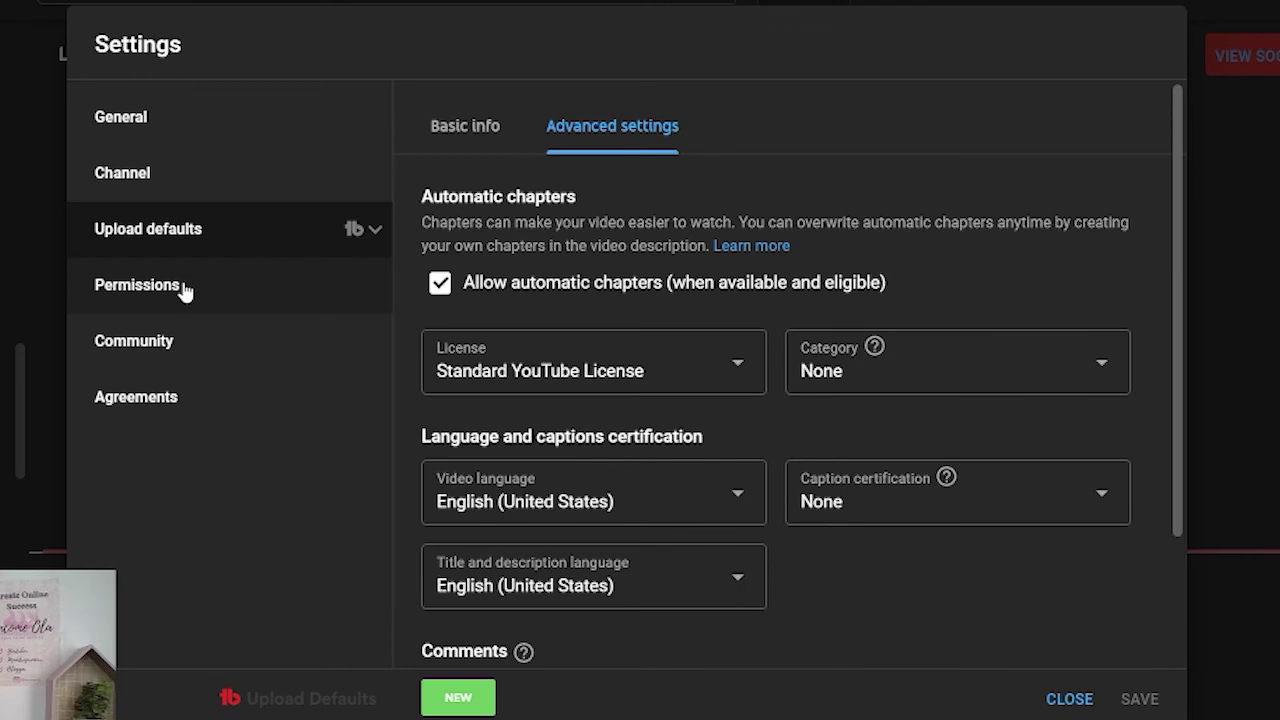
Look through the permissions, the community automated filters down to blocked links, and the agreements settings.
click(185, 290)
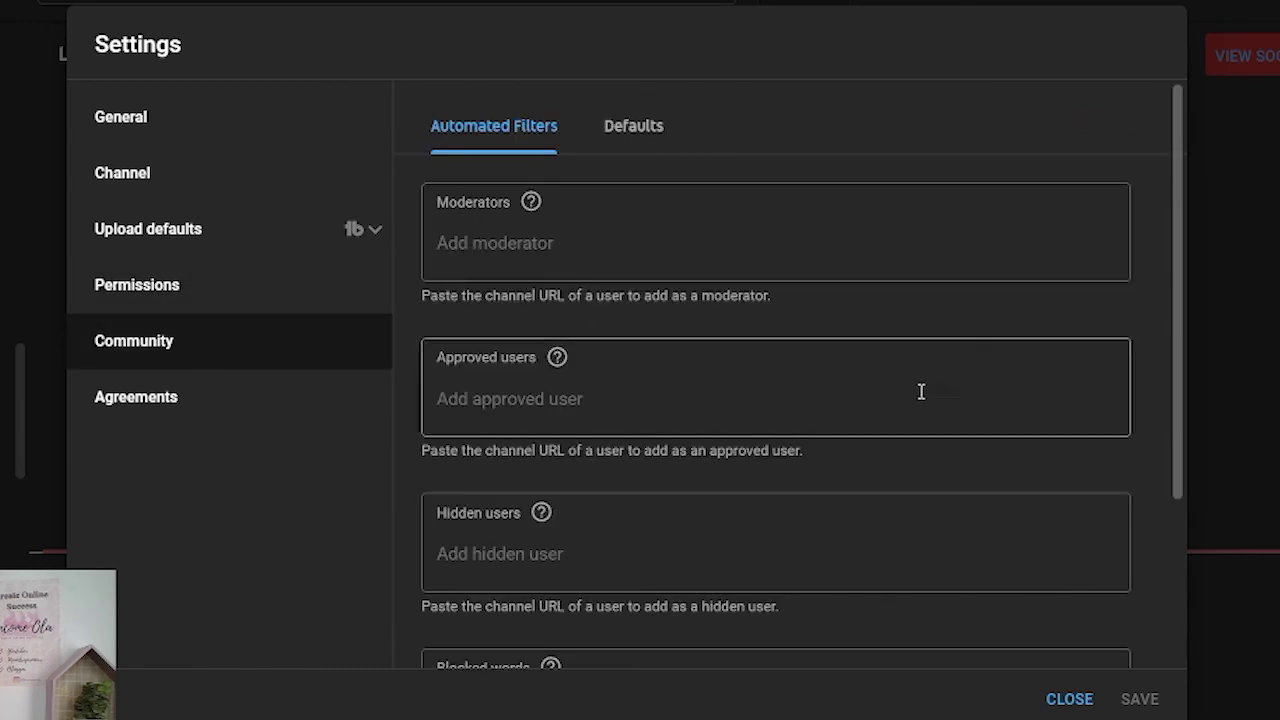
scroll(1028, 380, down, 2)
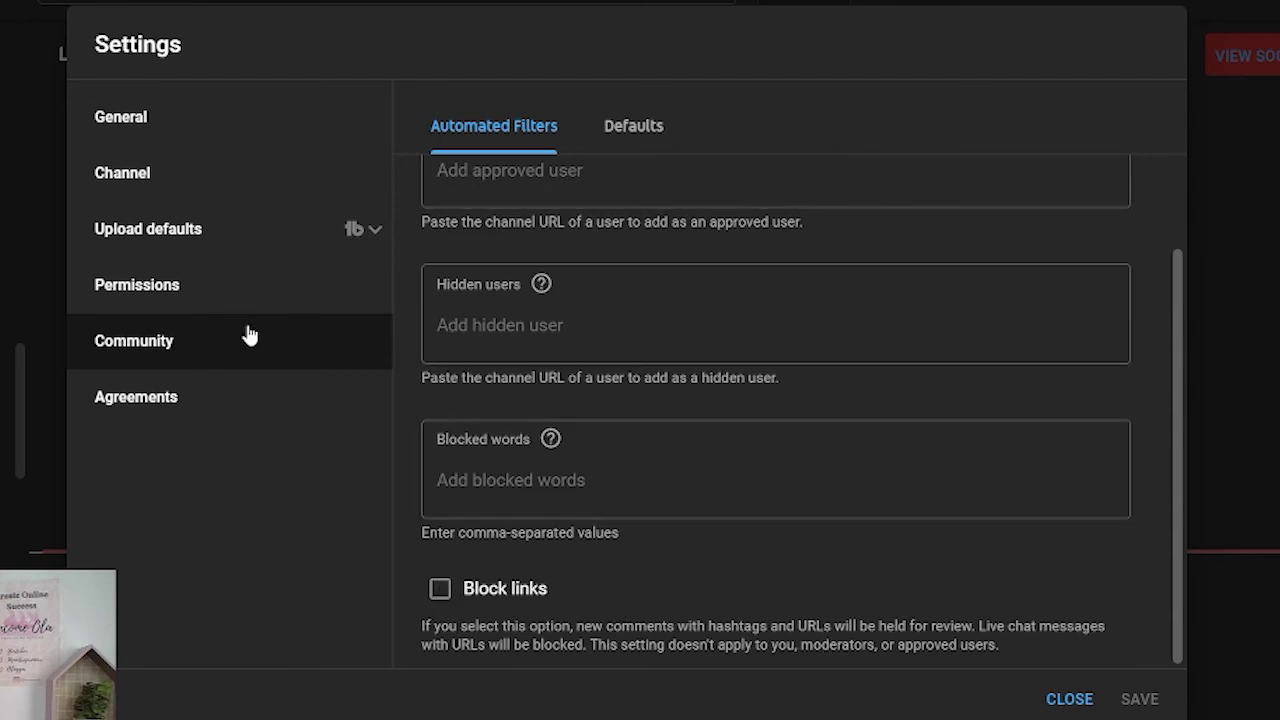
click(200, 403)
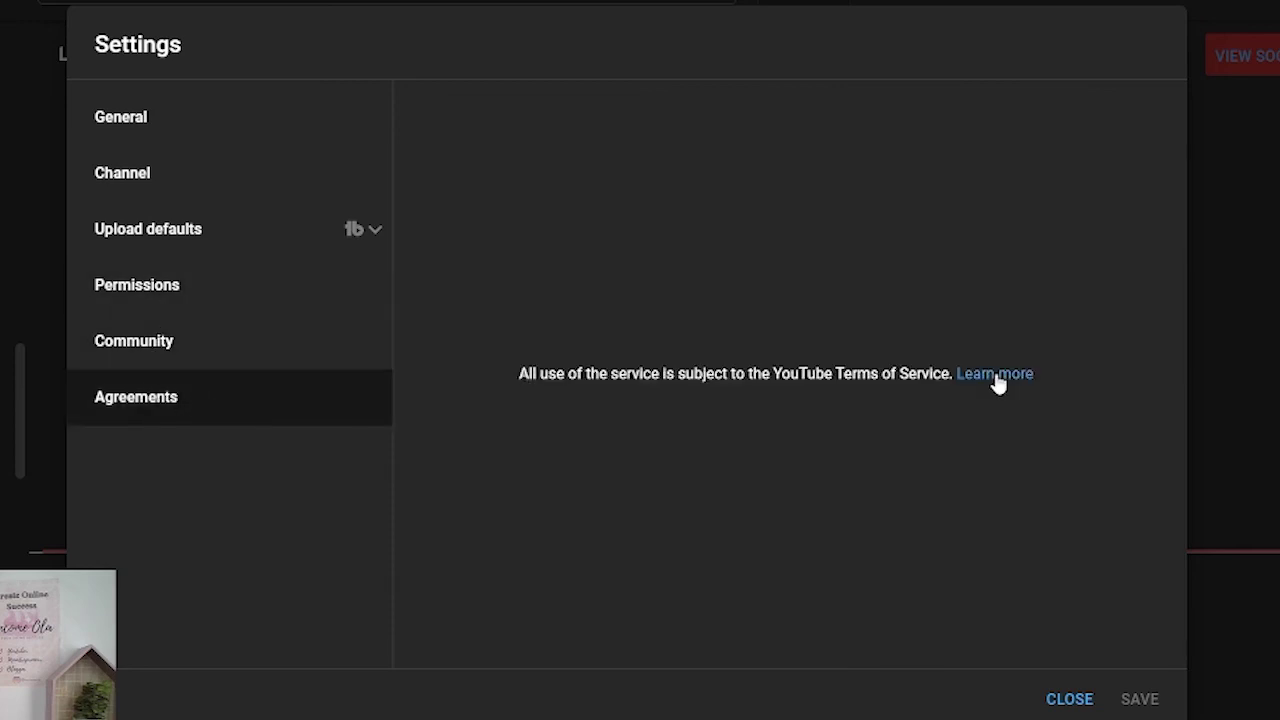